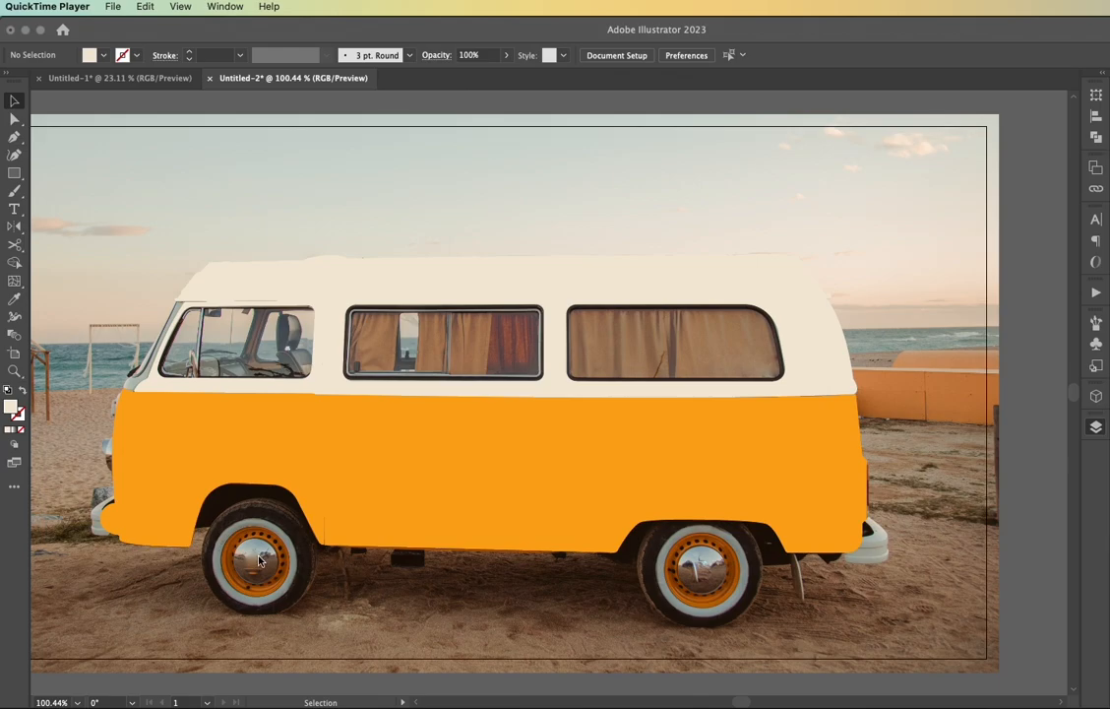
Sample the chrome base grey swatch and draw a circle about 53 px wide over the front wheel's hubcap
scroll(258, 560, "left", 5)
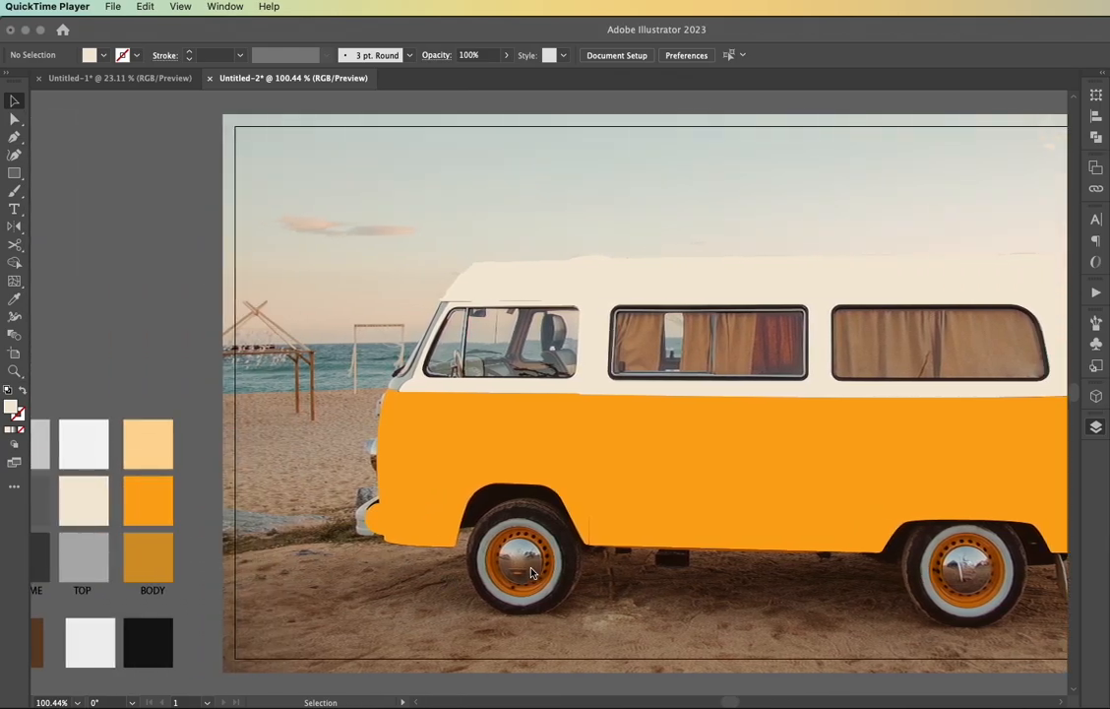
scroll(531, 573, "left", 1)
scroll(531, 572, "left", 1)
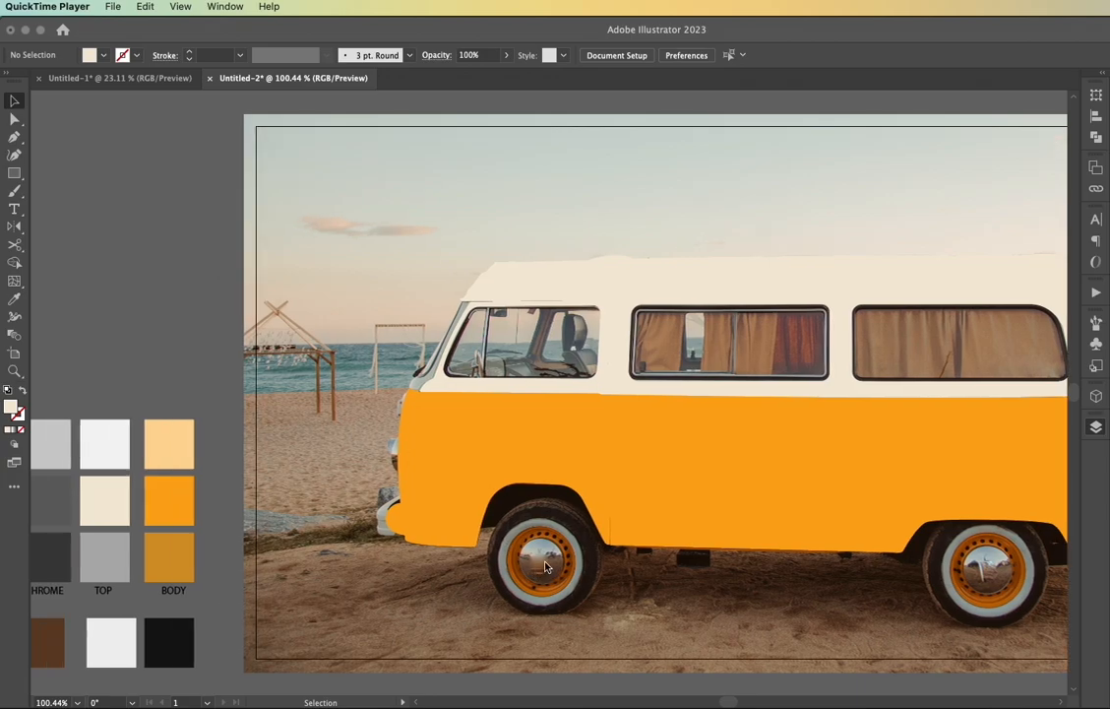
left_click(530, 562)
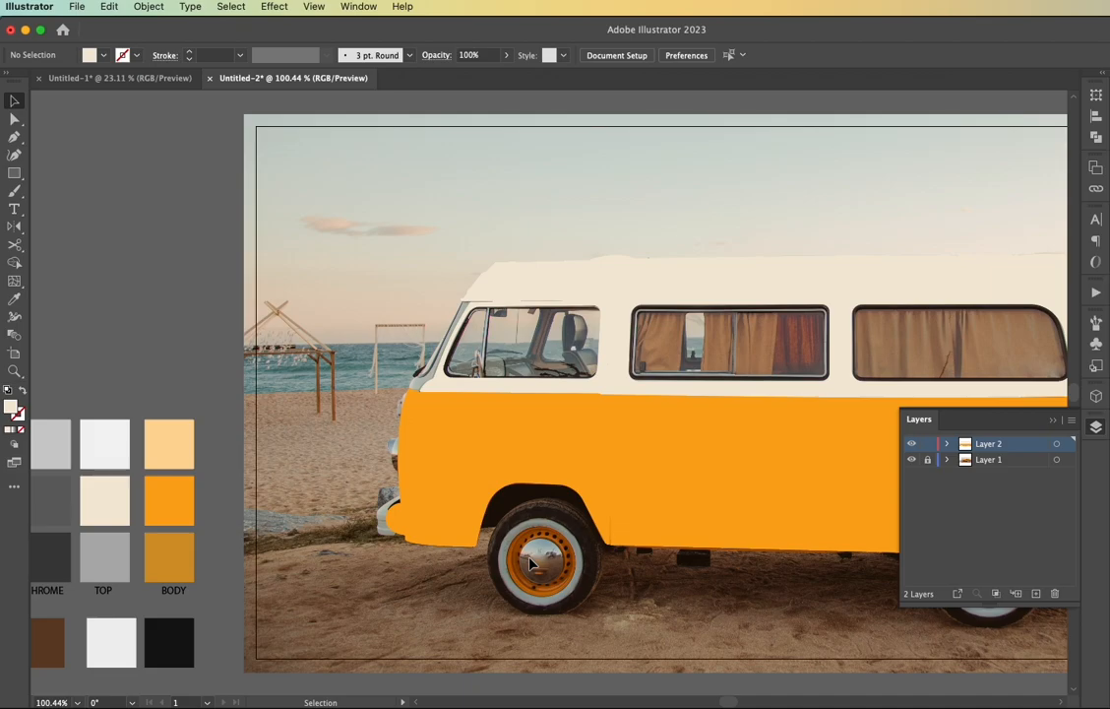
key("i")
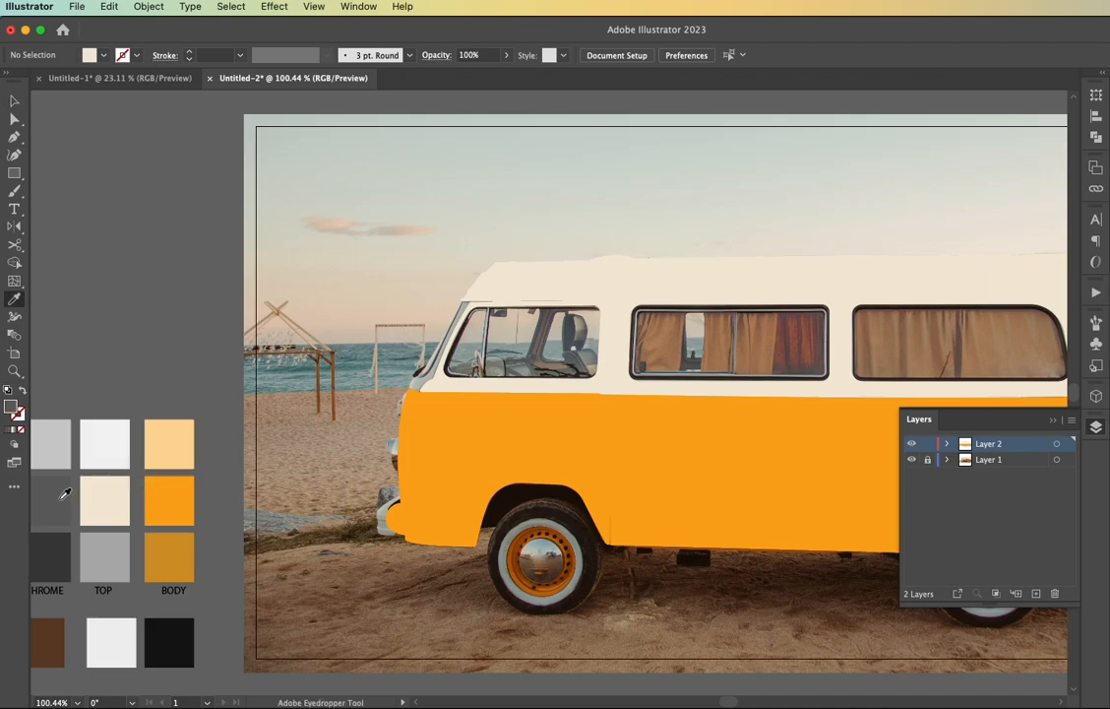
key("l")
left_click_drag(525, 480, 677, 604)
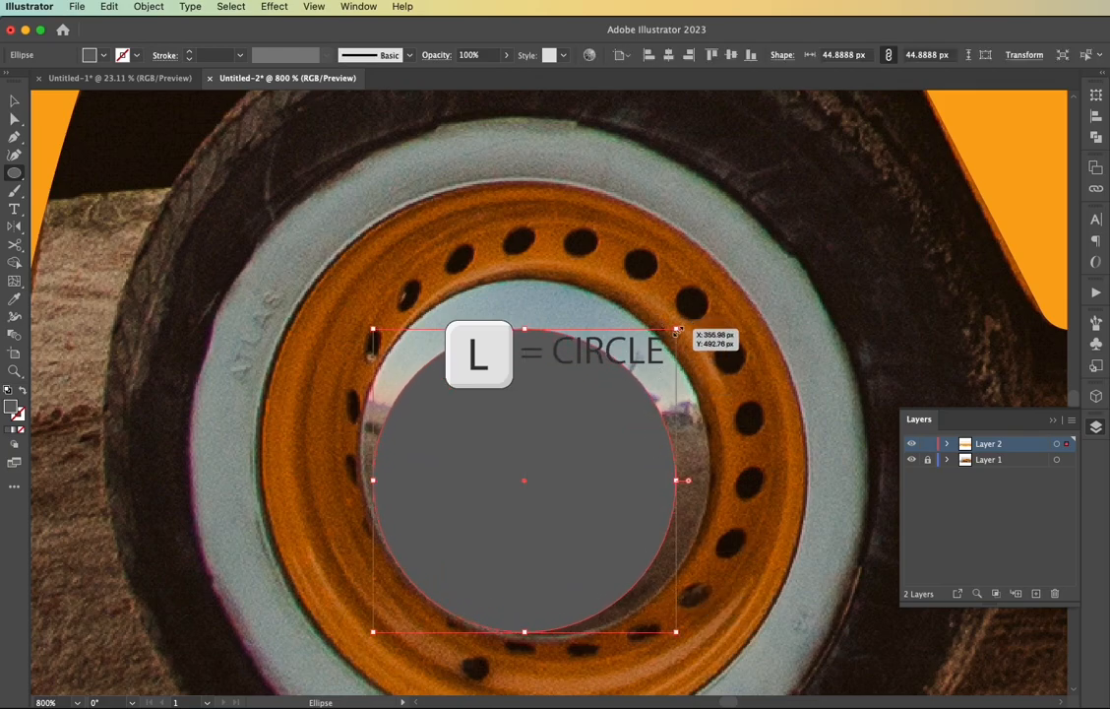
mouse_move(677, 330)
left_mouse_down()
mouse_move(722, 301)
mouse_move(370, 295)
mouse_move(354, 274)
left_mouse_up()
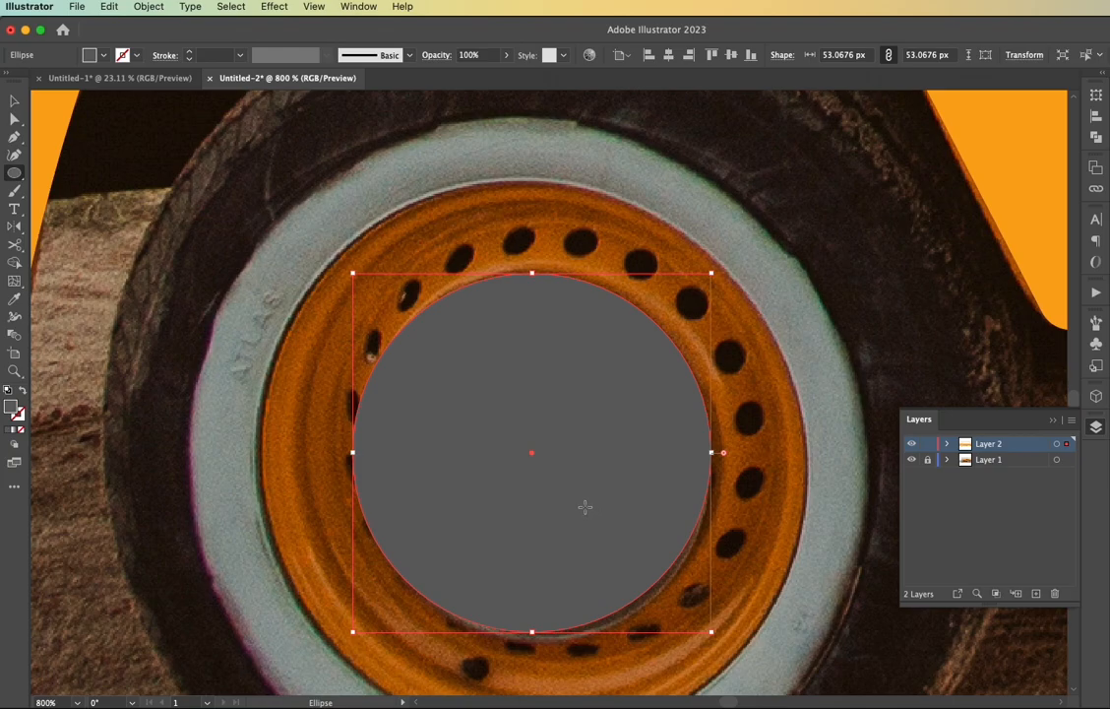
Swap the hubcap circle's fill to a stroke and fit the outline to the hubcap, about 52.5 × 53.8 px
key("v")
key("shift+x")
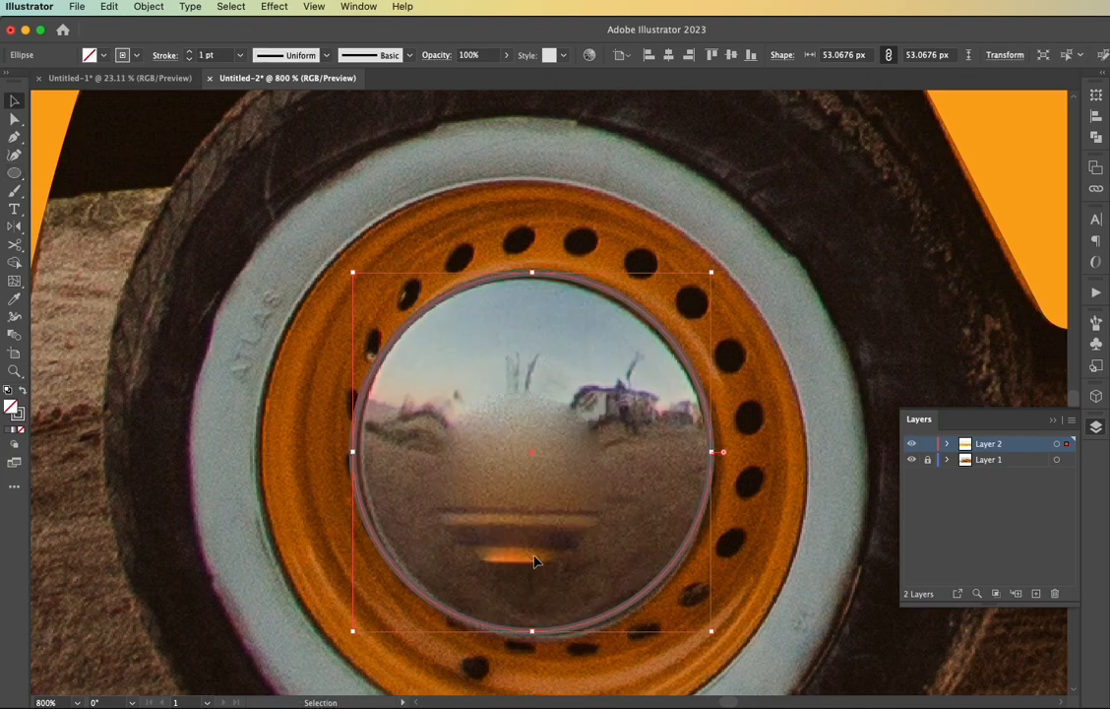
left_click_drag(352, 444, 358, 446)
left_click_drag(711, 273, 708, 276)
left_click_drag(707, 630, 714, 638)
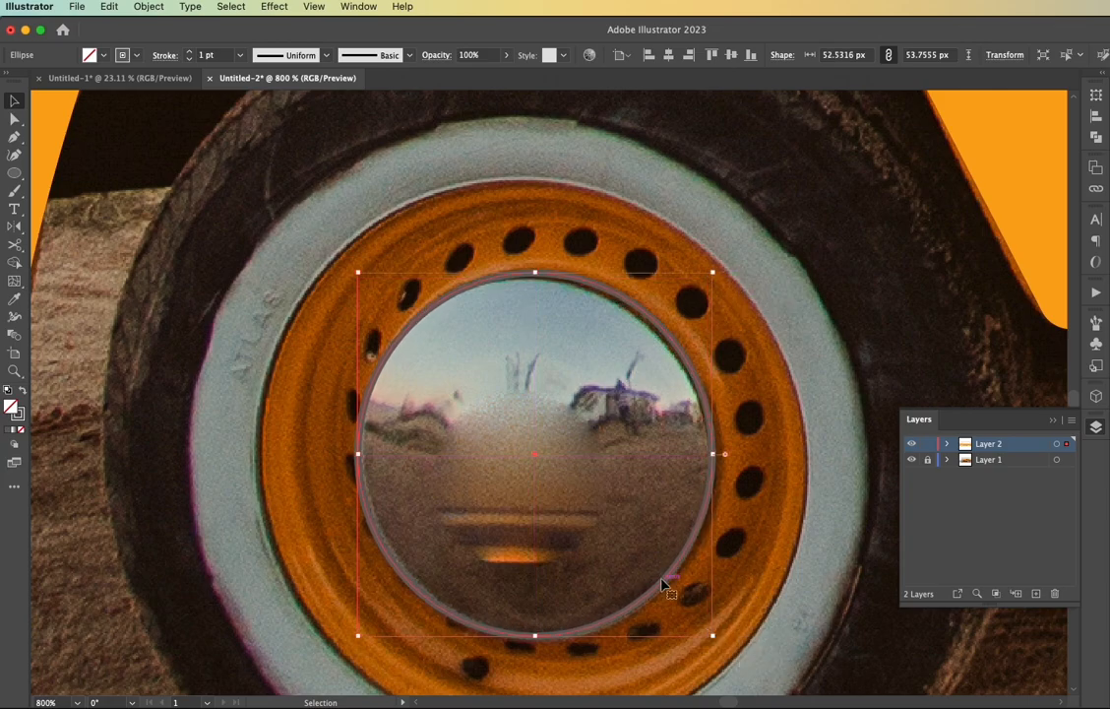
Duplicate the hubcap circle in place and enlarge the copy to fit the orange rim's outer edge, about 80.2 × 82.7 px
scroll(604, 552, "right", 2)
left_click(650, 576)
left_click(650, 576)
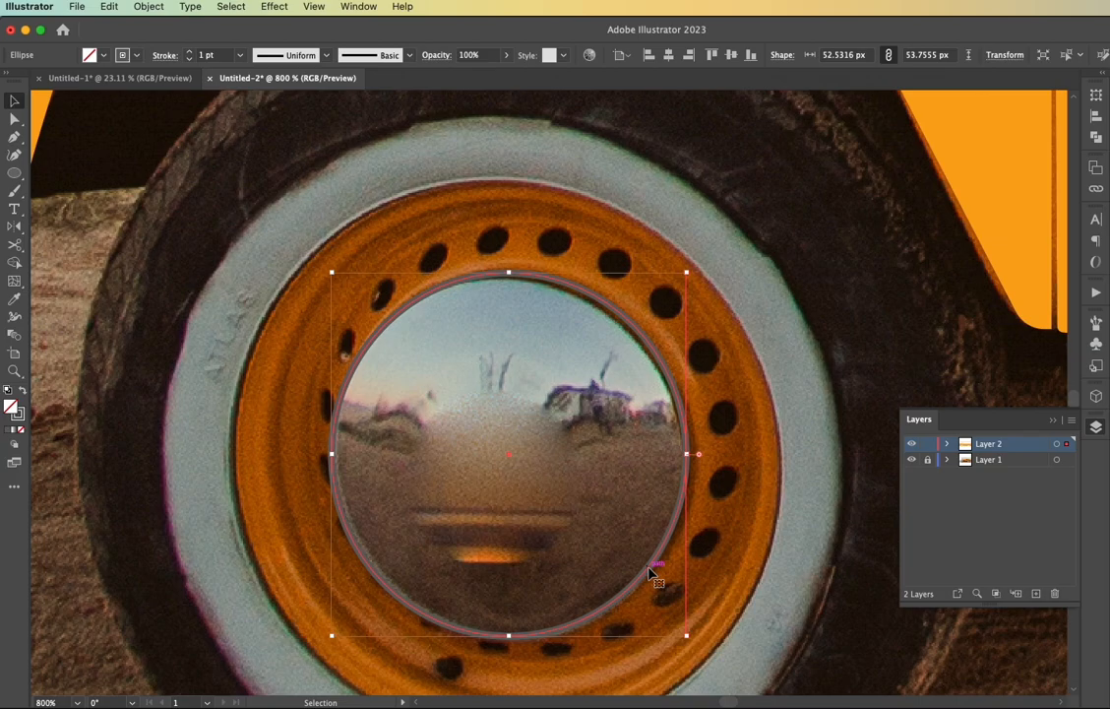
scroll(649, 576, "down", 2)
left_click_drag(678, 410, 743, 417)
left_click_drag(347, 411, 342, 412)
scroll(474, 533, "down", 1)
left_click_drag(542, 607, 541, 613)
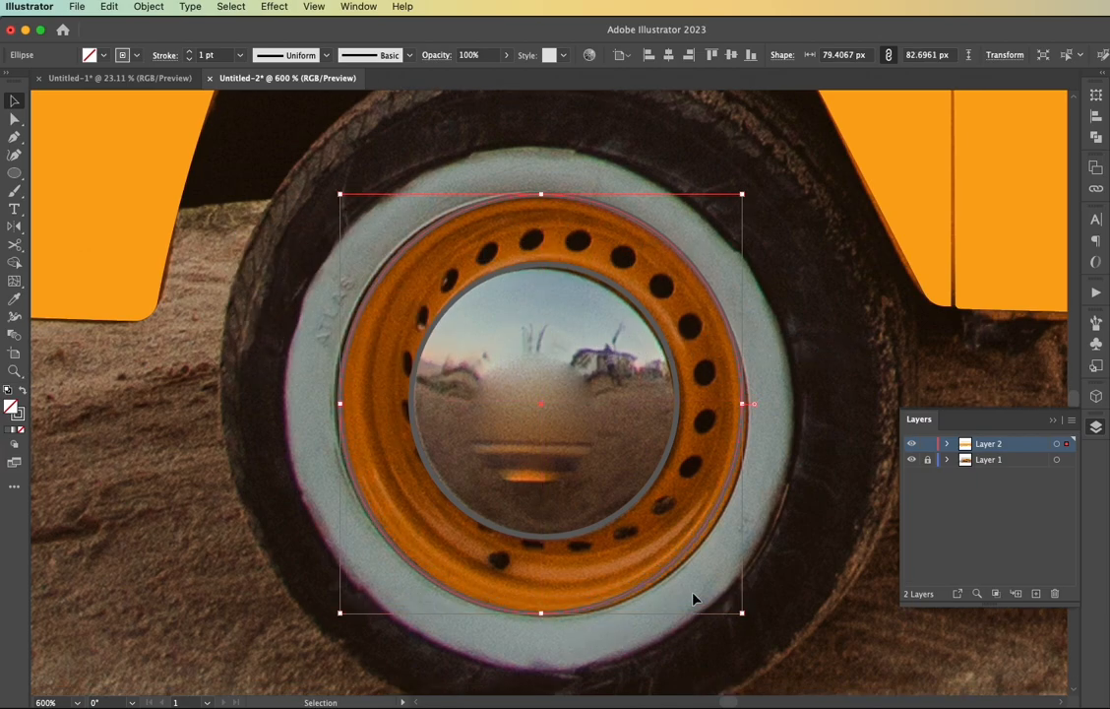
left_click_drag(742, 402, 746, 402)
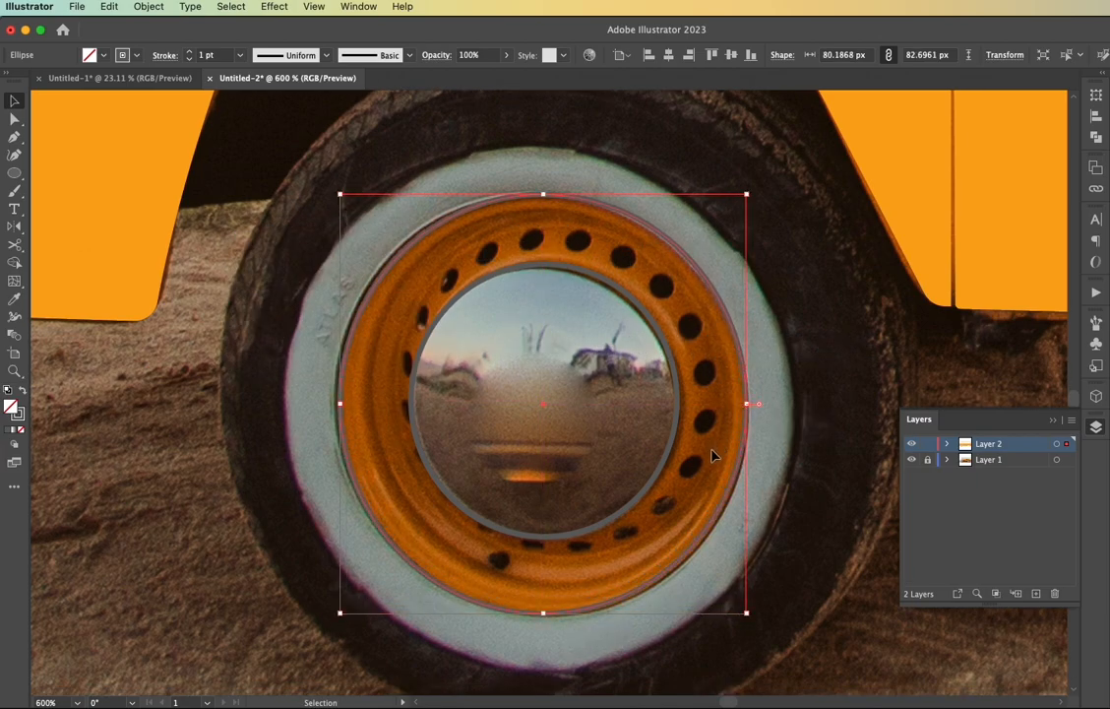
Sample the van body's orange for the rim circle and swap it from fill to stroke
key("i")
left_click(922, 230)
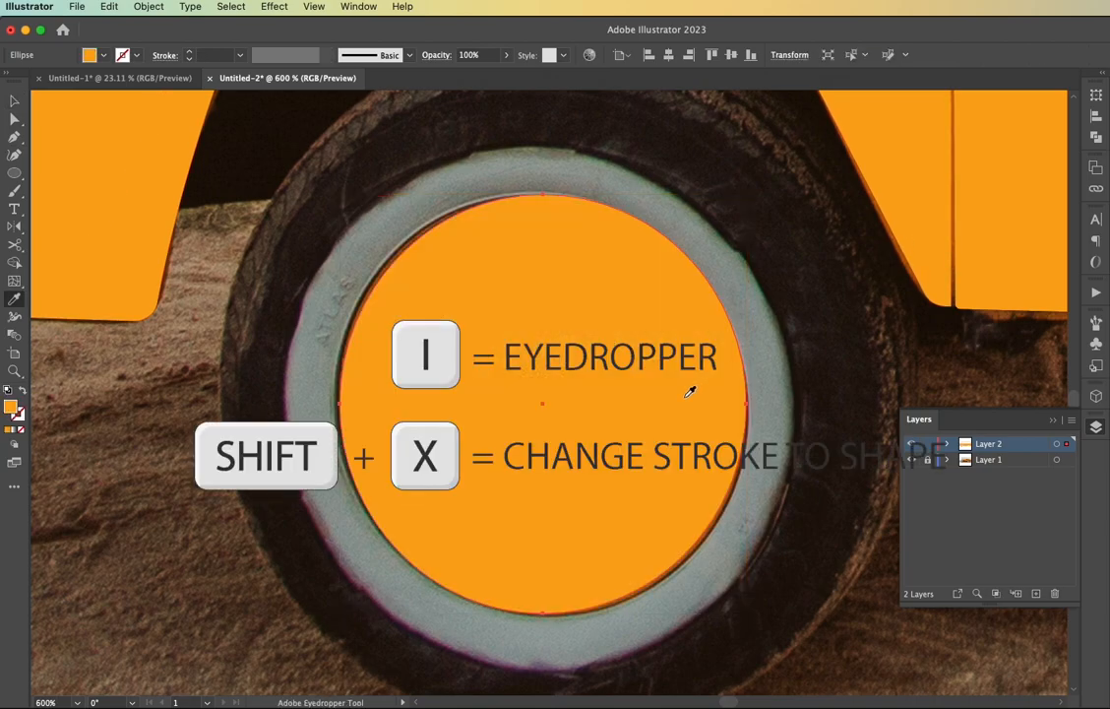
key("shift+x")
key("v")
Duplicate the rim circle in place and enlarge the copy to fit the whitewall's outer edge, about 99.9 × 102 px
left_click(756, 433)
left_click(747, 430)
key("super+c")
key("super+f")
left_click_drag(746, 403, 793, 404)
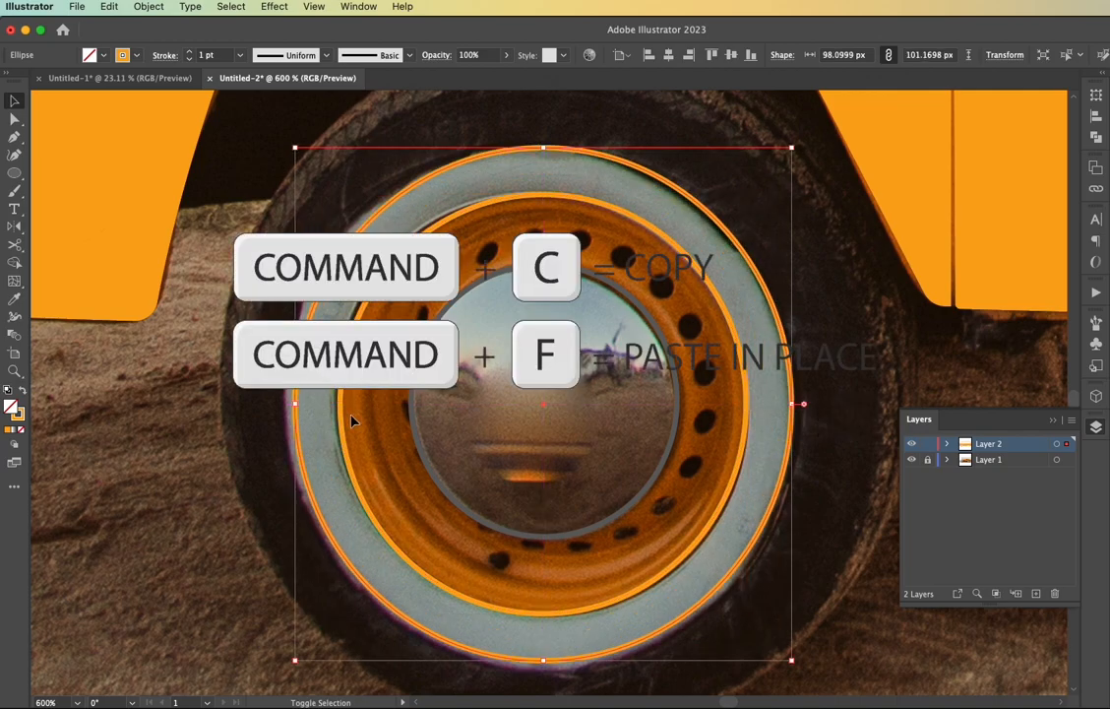
left_click_drag(294, 404, 285, 403)
left_click_drag(537, 660, 538, 666)
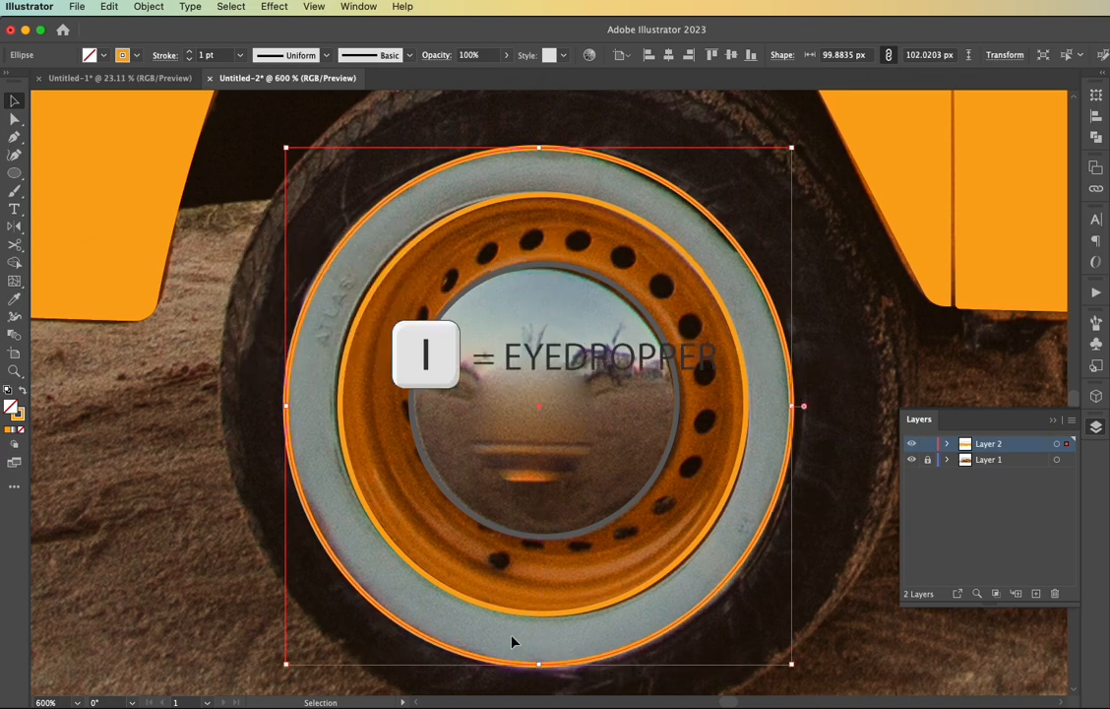
Apply the cream top base swatch colour to the whitewall circle and swap it from fill to stroke
key("super+minus")
key("super+minus")
key("super+minus")
scroll(53, 423, "left", 5)
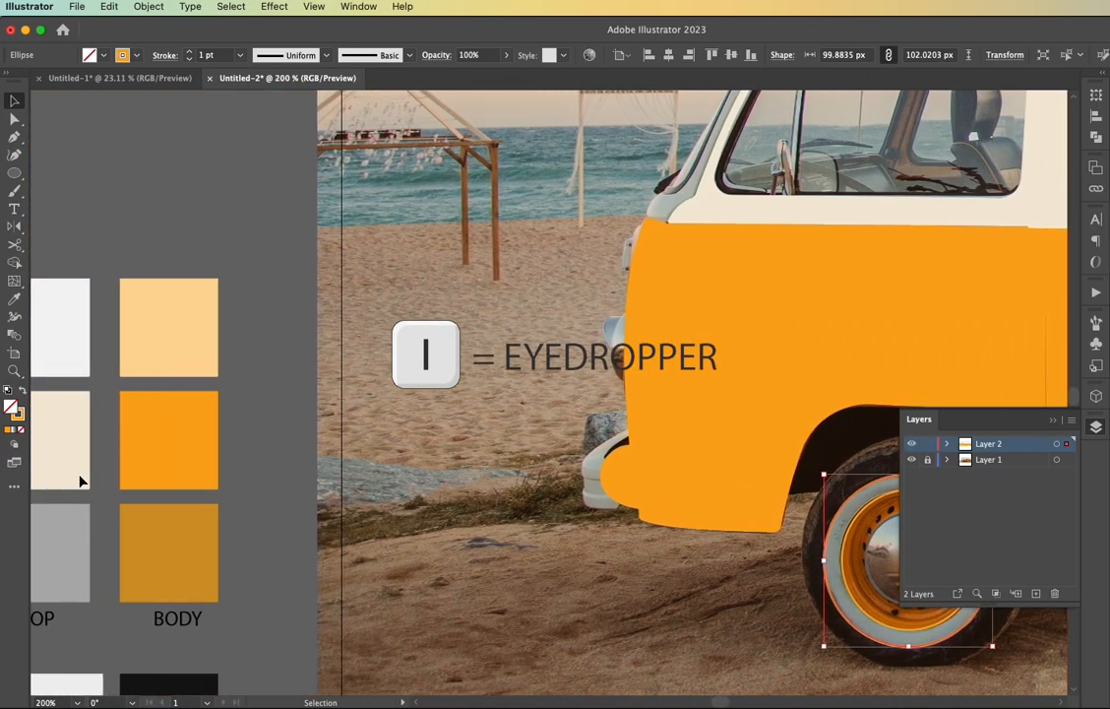
key("i")
left_click(81, 481)
scroll(571, 538, "right", 8)
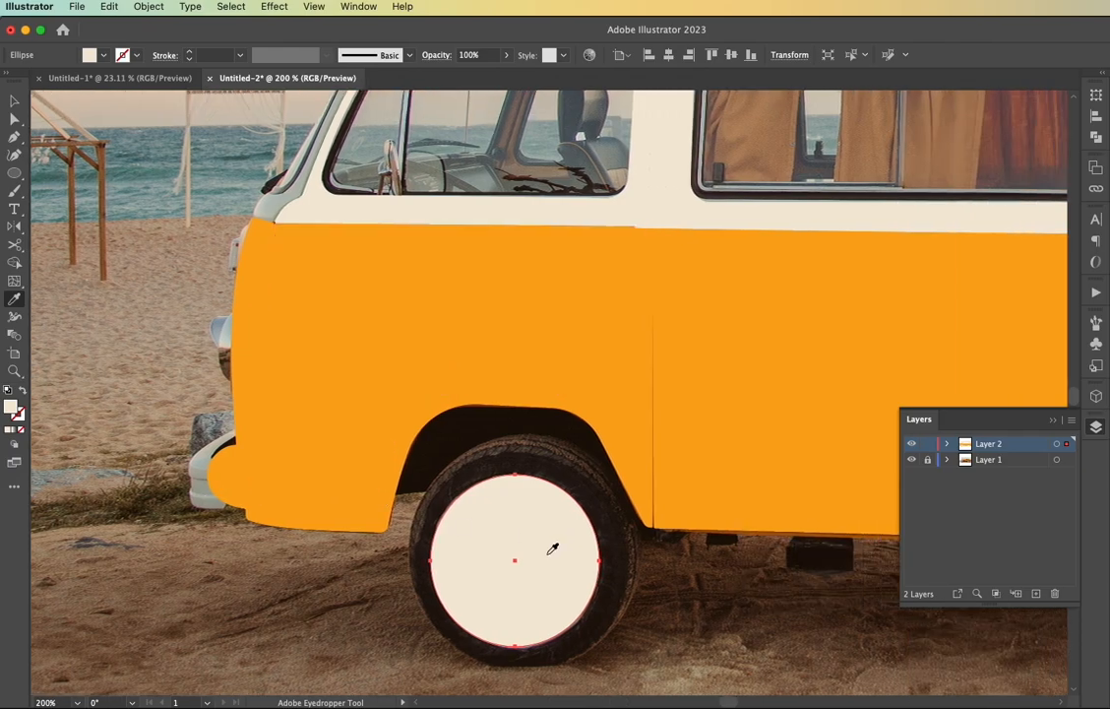
key("shift+x")
key("super+plus")
key("super+plus")
key("v")
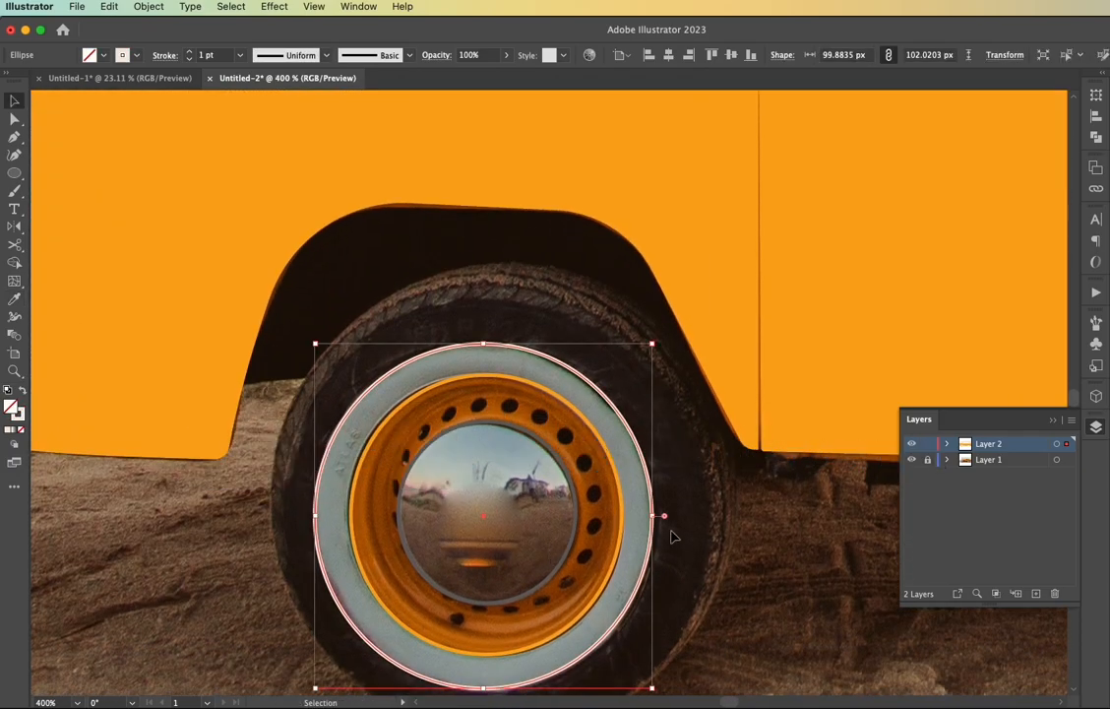
Duplicate the whitewall circle in place and enlarge the copy to fit the tyre's sidewall, about 129 × 128 px
left_click_drag(656, 517, 684, 528)
key("super+z")
key("super+c")
key("super+f")
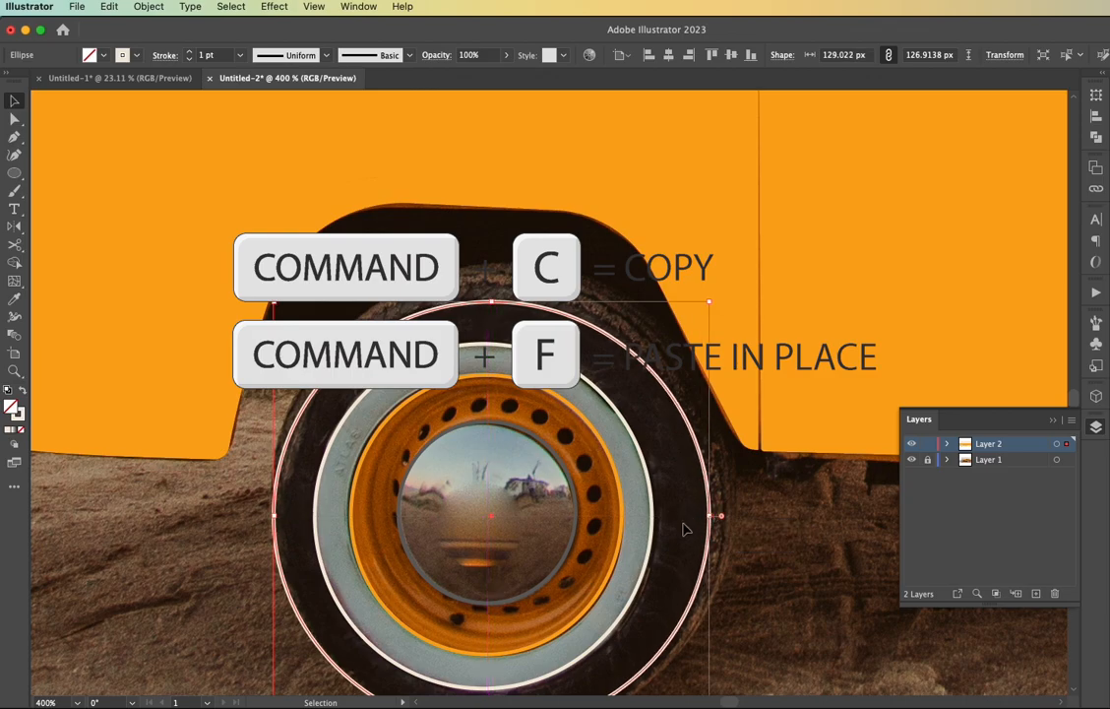
scroll(684, 527, "down", 5)
scroll(684, 528, "up", 3)
left_click_drag(495, 201, 495, 197)
Apply the black swatch colour to the tyre sidewall circle and swap it from fill to stroke
scroll(519, 292, "down", 3)
scroll(520, 293, "left", 5)
scroll(520, 292, "right", 1)
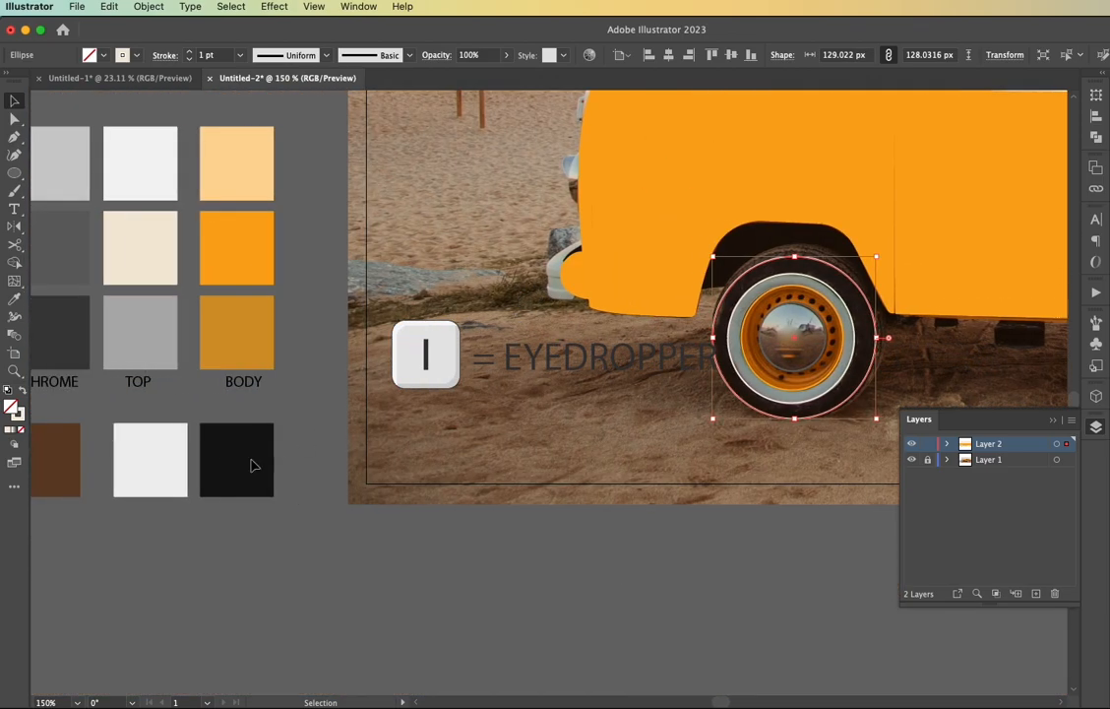
left_click(253, 459)
key("v")
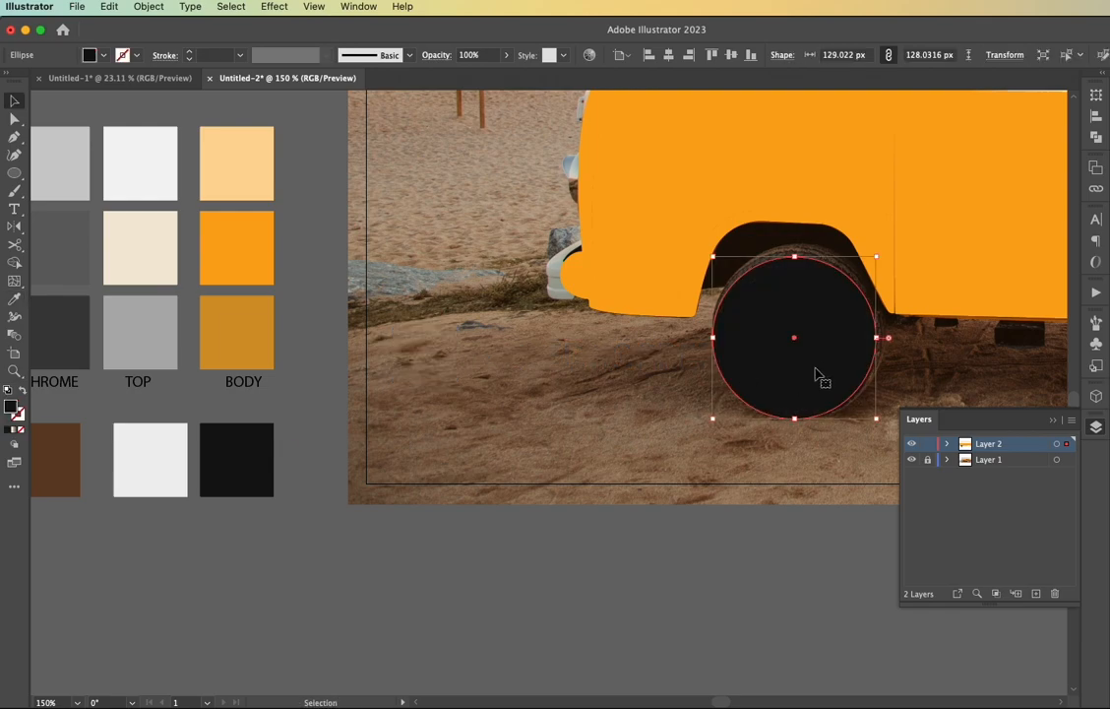
scroll(828, 422, "right", 1)
scroll(751, 315, "down", 1)
scroll(751, 315, "right", 5)
key("a")
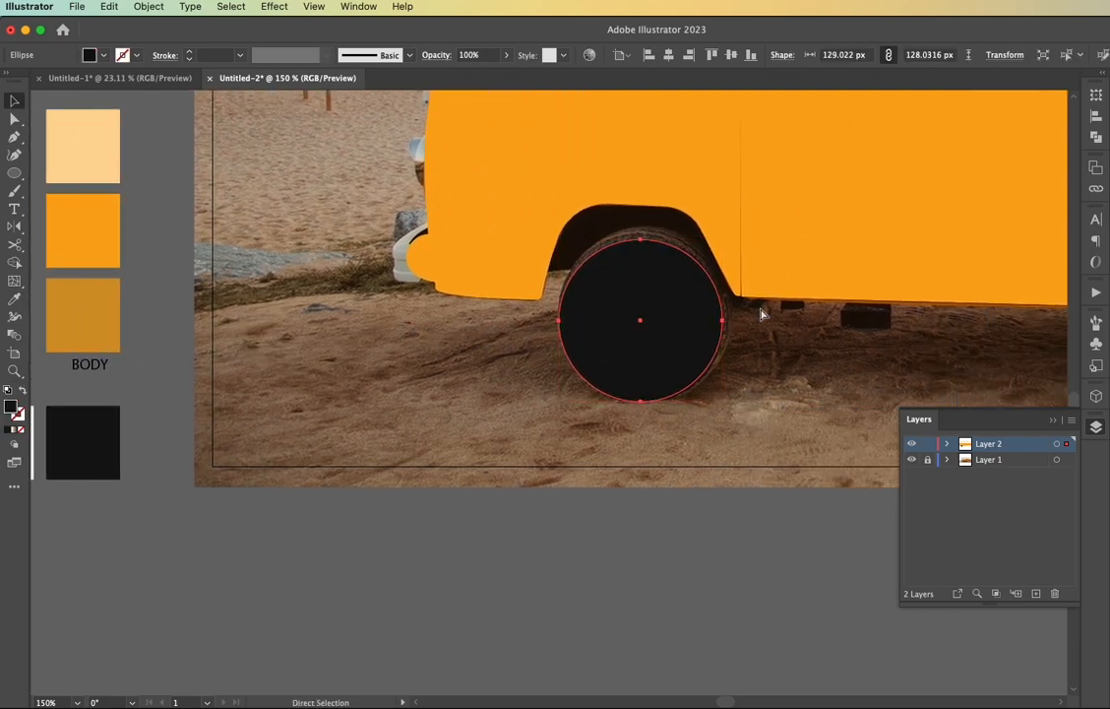
key("super+equal")
key("super+equal")
key("v")
key("shift+x")
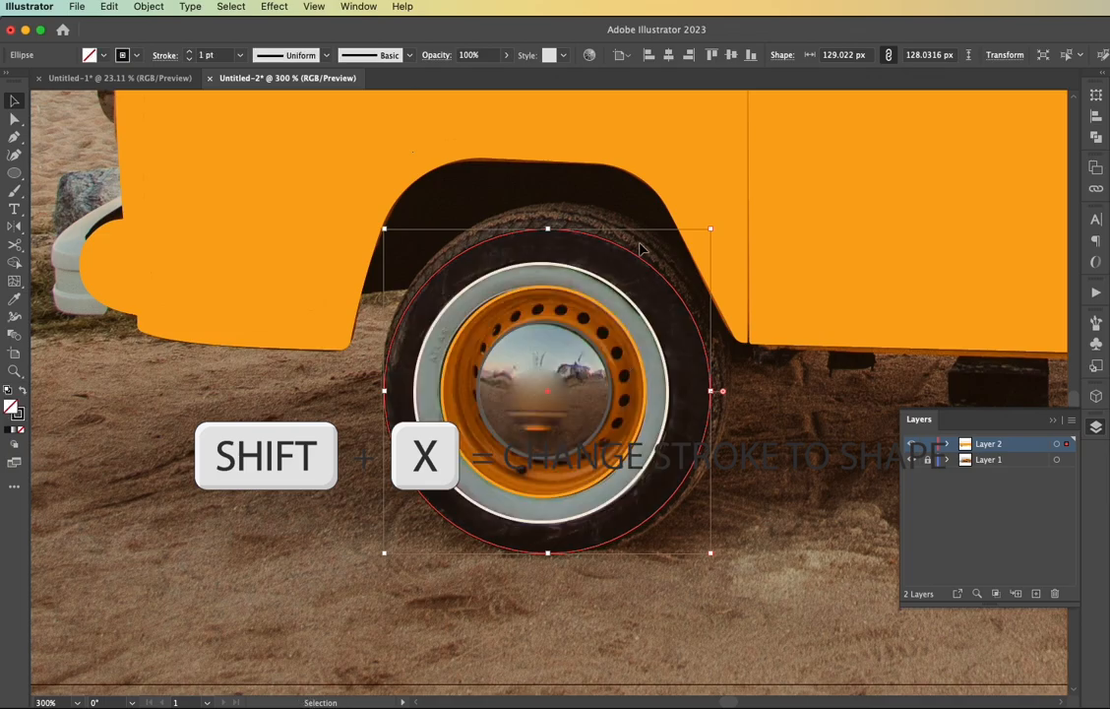
Duplicate the sidewall circle in place and enlarge the copy to cover the tyre tread, about 139.6 × 138.5 px
key("super+c")
key("super+f")
left_click_drag(711, 228, 738, 193)
Apply the dark grey chrome shadow swatch colour to the tread circle and swap it from fill to stroke
scroll(566, 313, "left", 3)
key("super+minus")
key("super+minus")
key("super+minus")
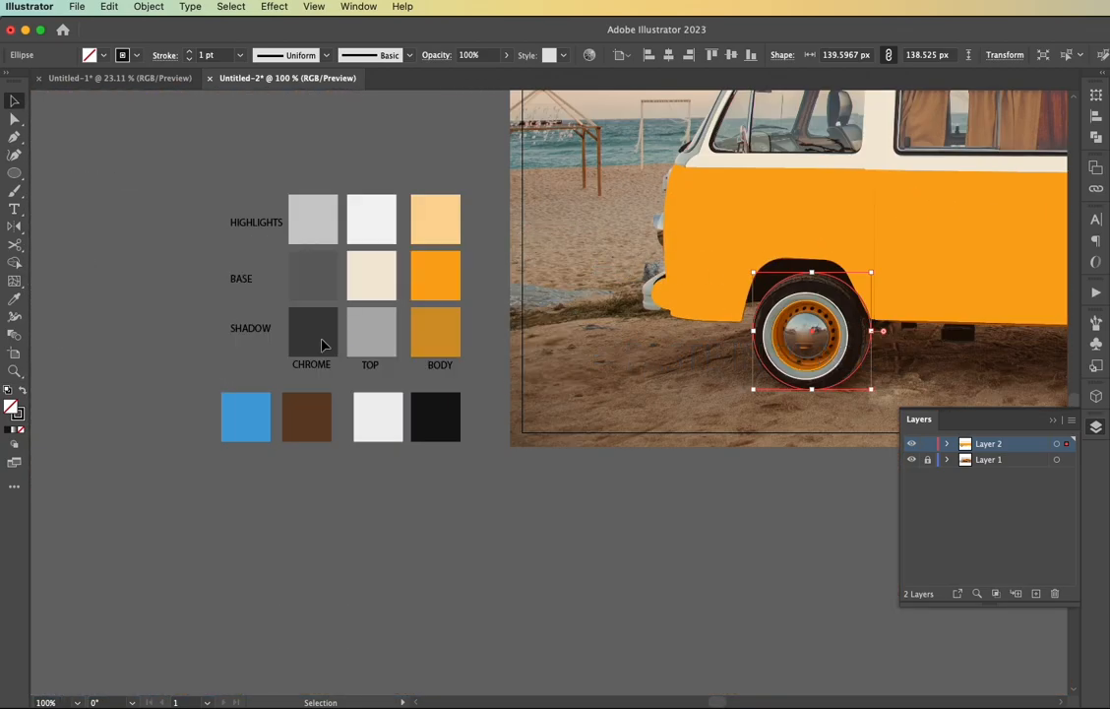
key("i")
left_click(323, 339)
scroll(721, 351, "right", 1)
key("super+0")
key("super+minus")
key("super+equal")
key("super+equal")
key("super+equal")
key("shift+x")
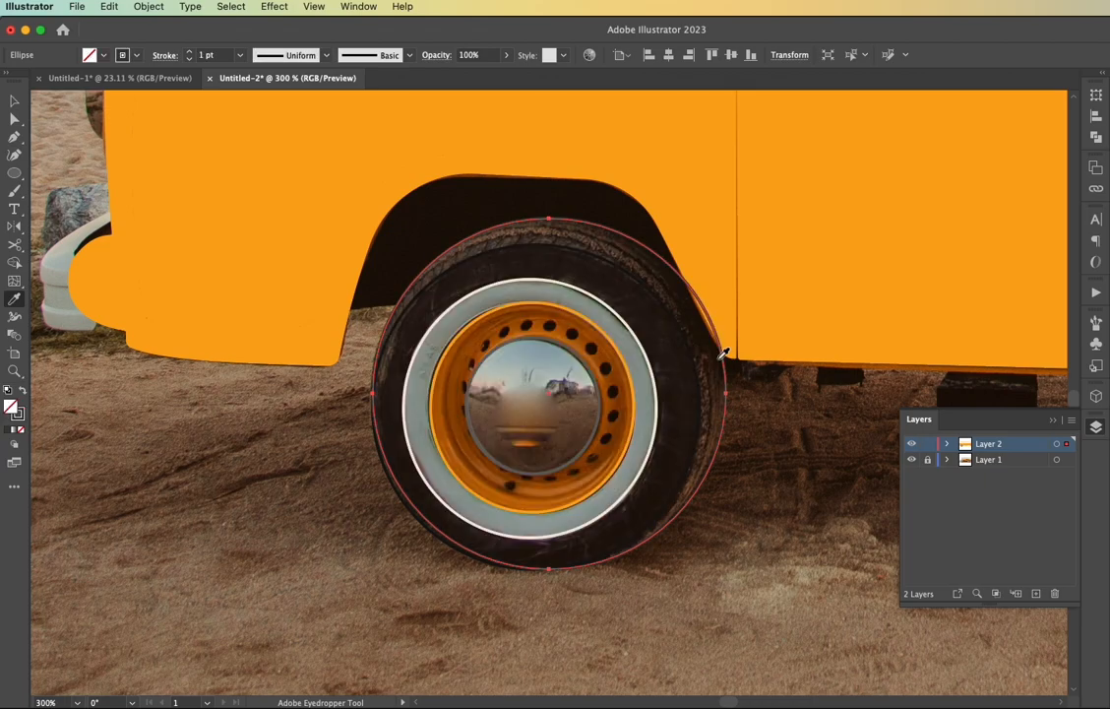
Resize the tread circle to a perfect circle of about 138.5 px around the tyre's outer edge
key("v")
left_click(774, 465)
left_click(727, 394)
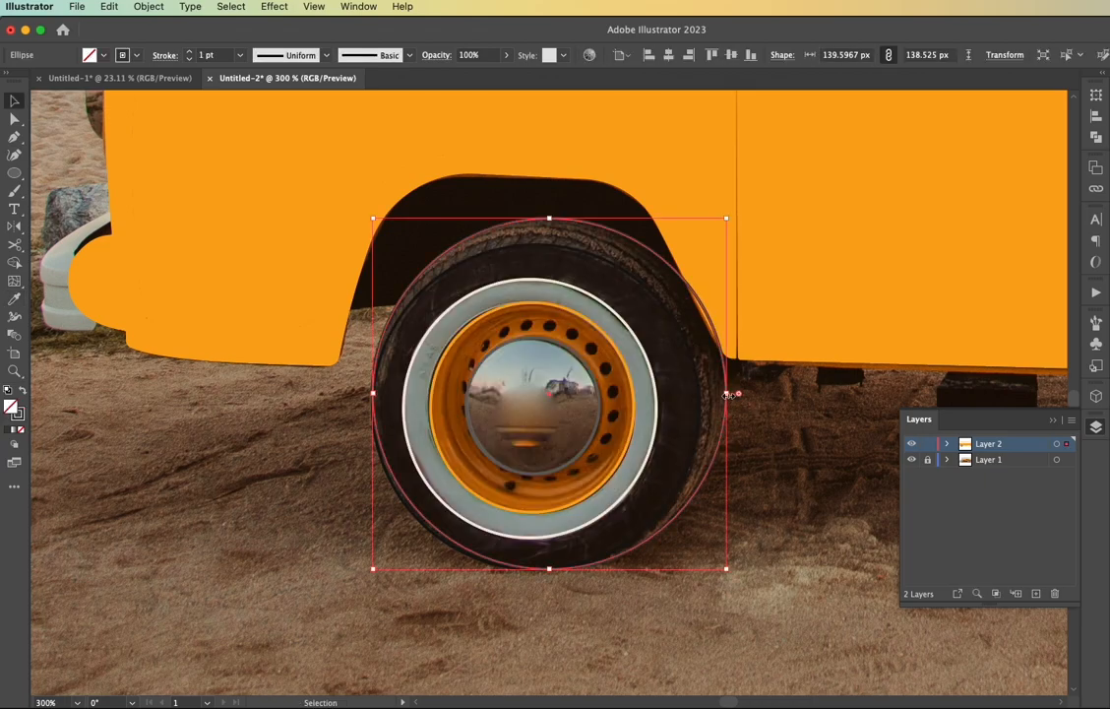
left_click_drag(725, 218, 725, 219)
Swap the tread circle's dark grey stroke to a fill and send the circle to the back
key("shift+x")
right_click(753, 393)
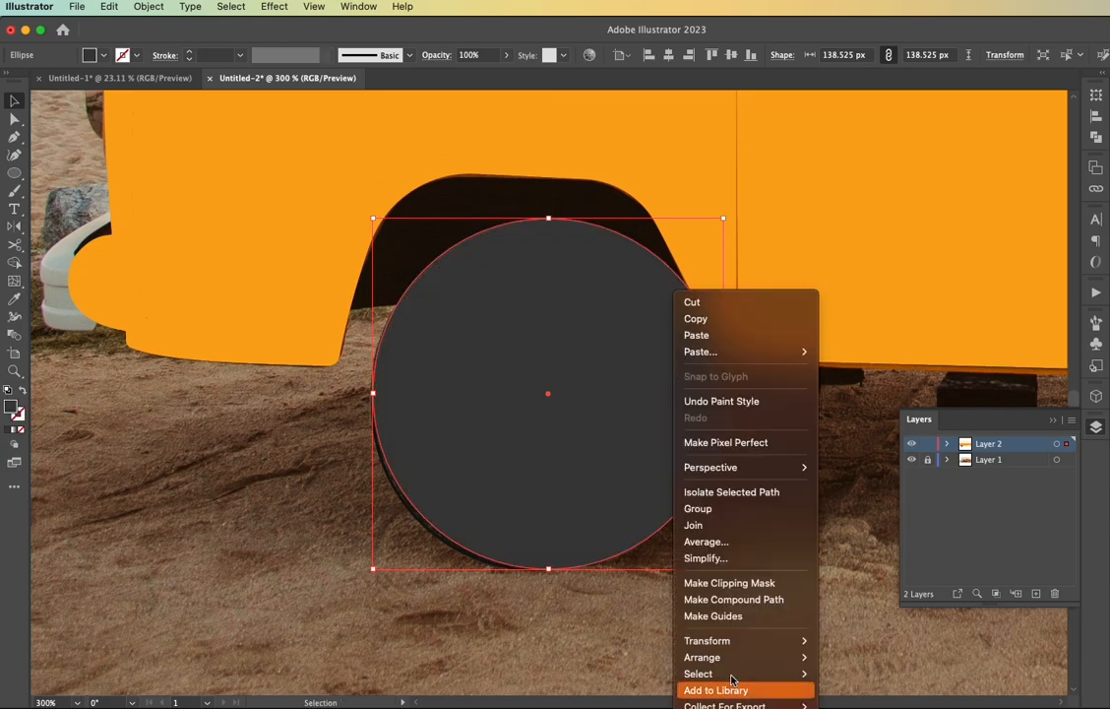
left_click(861, 692)
left_click(775, 556)
Swap the sidewall circle's black stroke to a fill and send it with the tread circle to the back
left_click(678, 493)
key("shift+x")
left_click(700, 498)
right_click(696, 497)
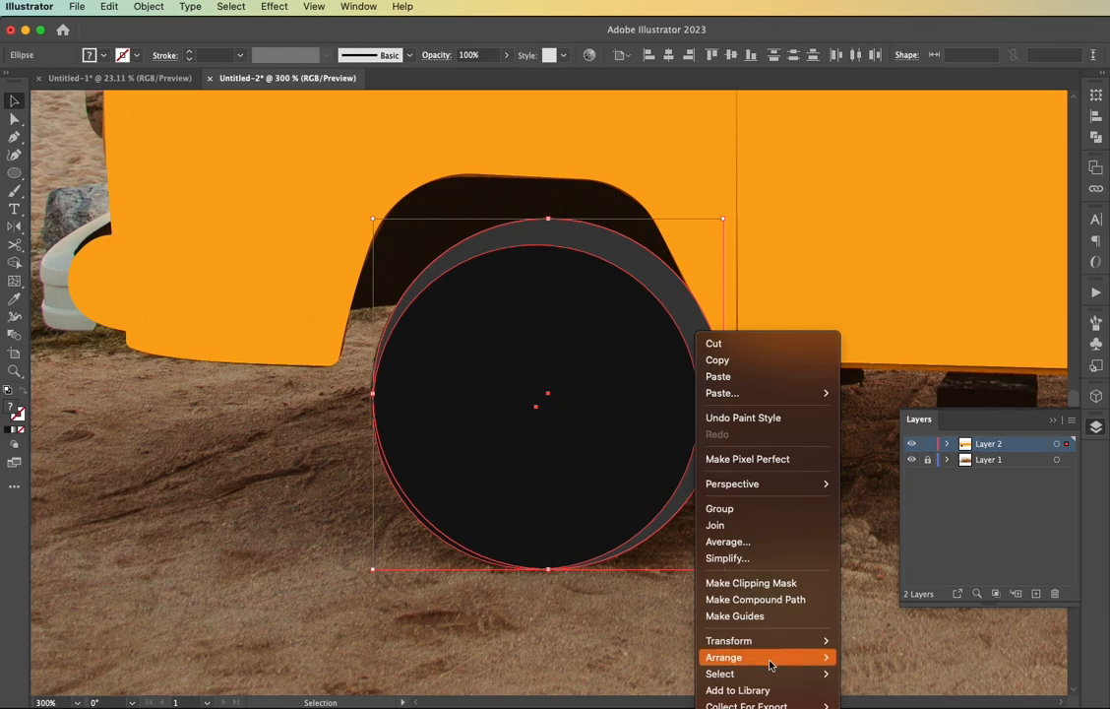
mouse_move(816, 669)
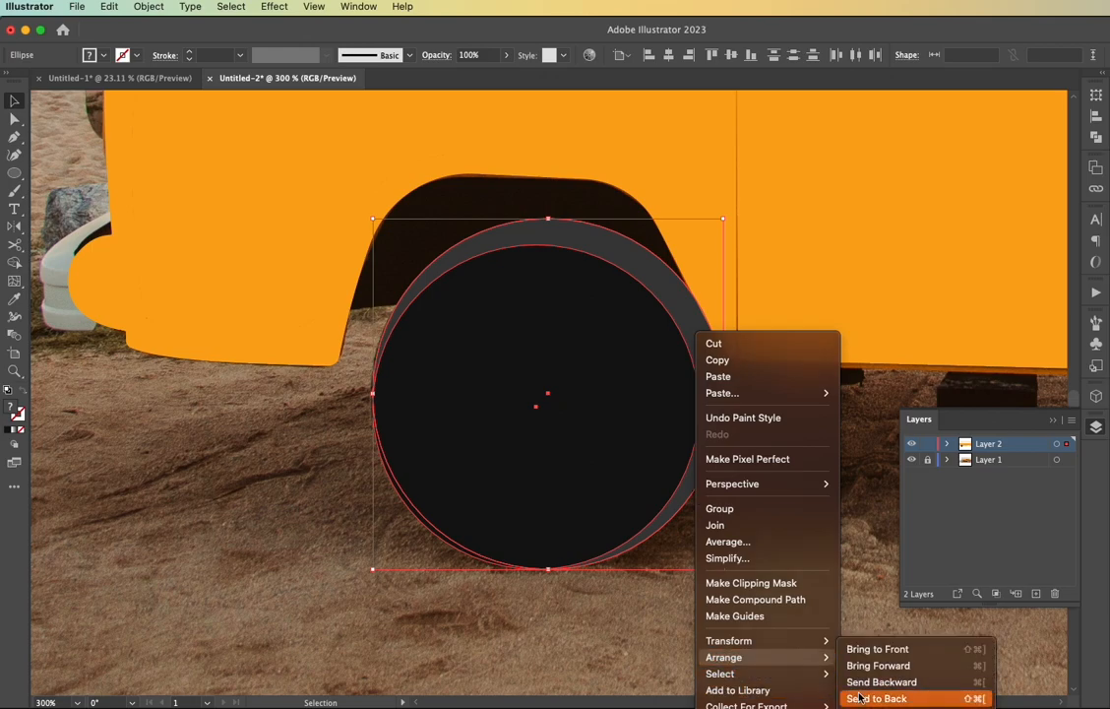
left_click(871, 698)
Swap the whitewall circle's cream stroke to a fill and send it with both tyre circles to the back
left_click(650, 463)
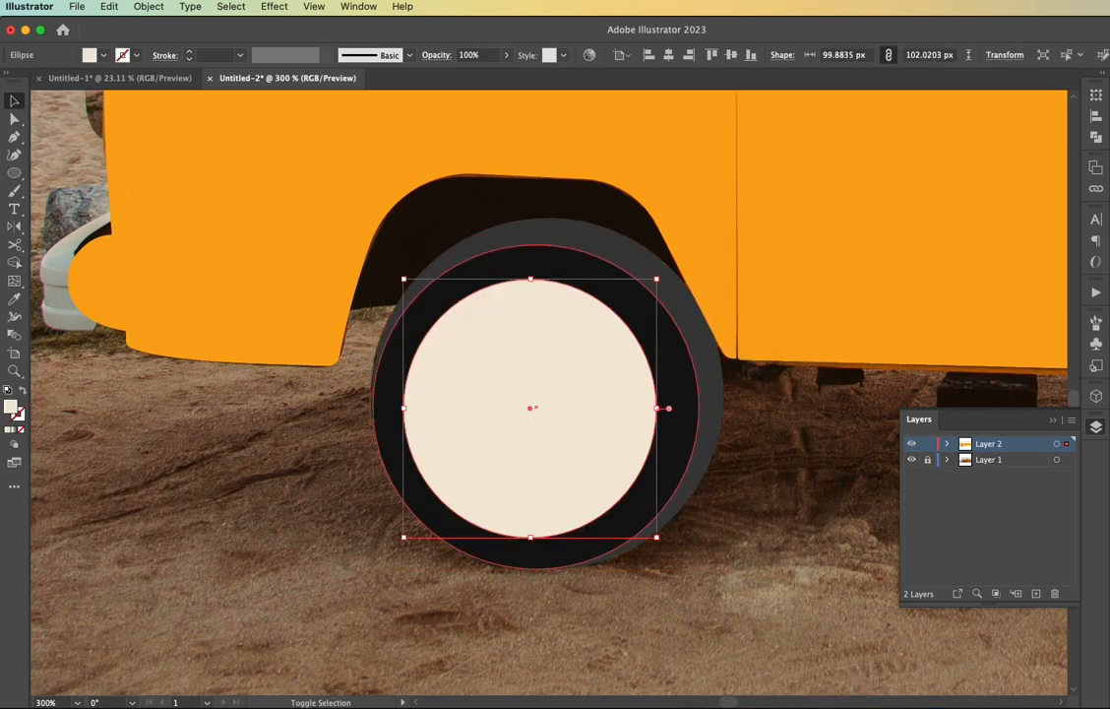
left_click(697, 462)
right_click(701, 462)
mouse_move(772, 656)
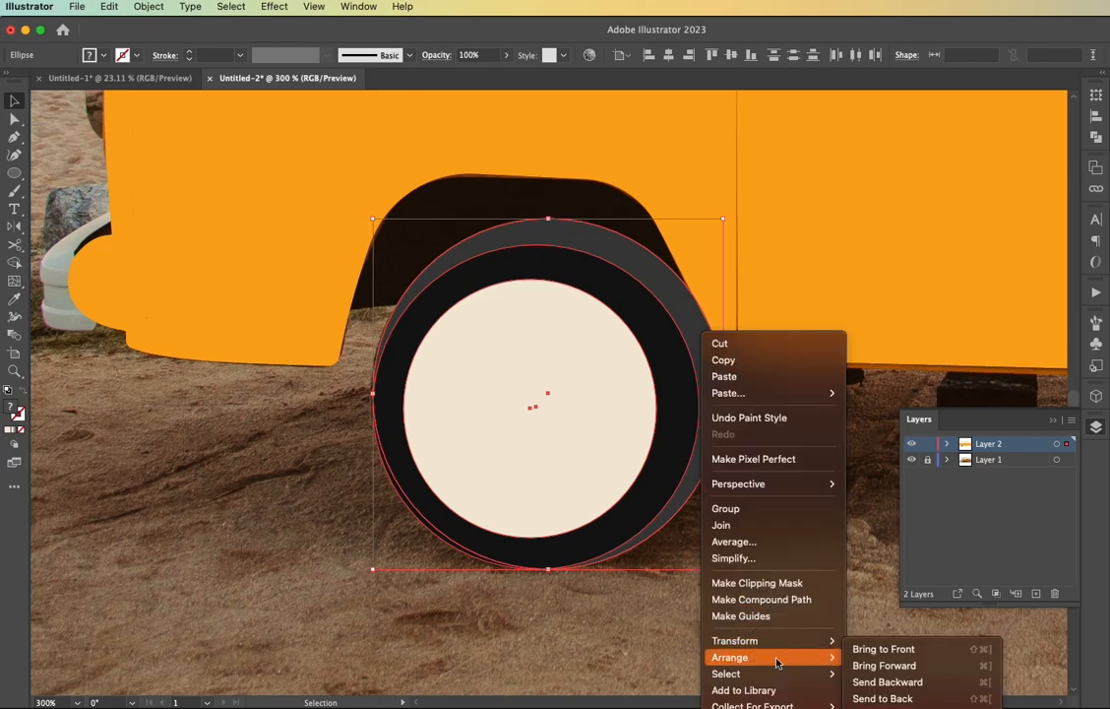
left_click(854, 698)
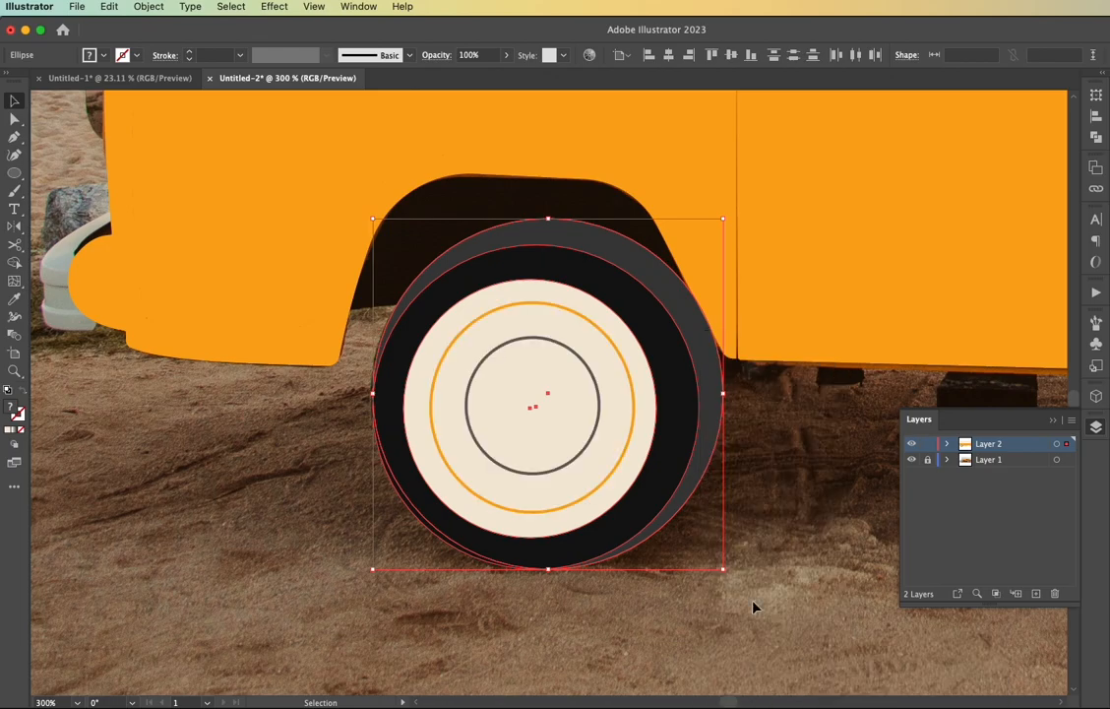
Swap the rim circle's orange stroke to a fill and send it with the whitewall and tyre circles to the back
left_click(619, 471)
key("shift+x")
left_click(677, 477, "shift")
left_click(694, 463, "shift")
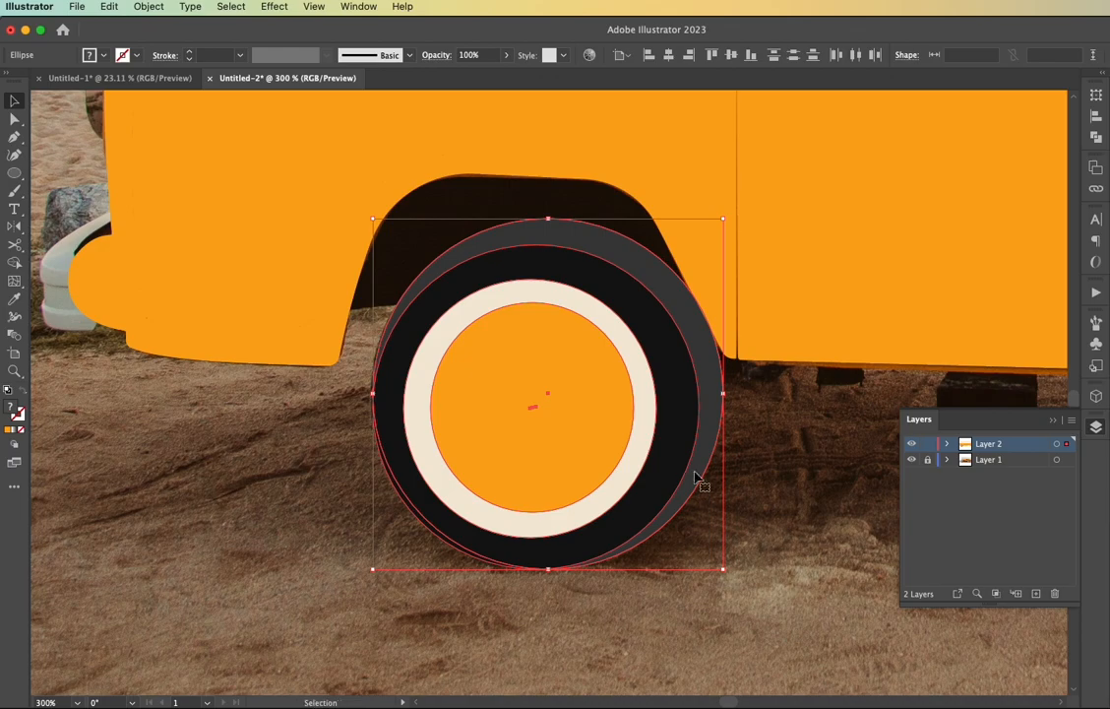
right_click(695, 463)
mouse_move(767, 654)
left_click(852, 694)
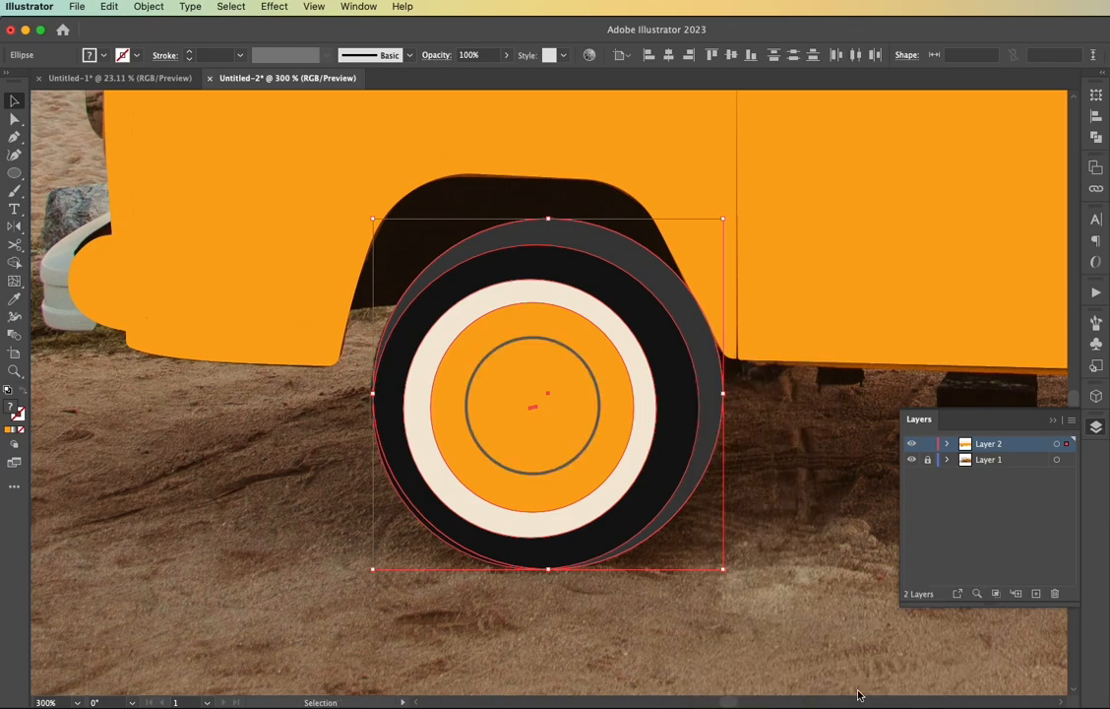
Swap the hubcap circle's grey stroke to a fill and deselect everything
left_click(588, 451)
key("shift+x")
left_click(718, 522)
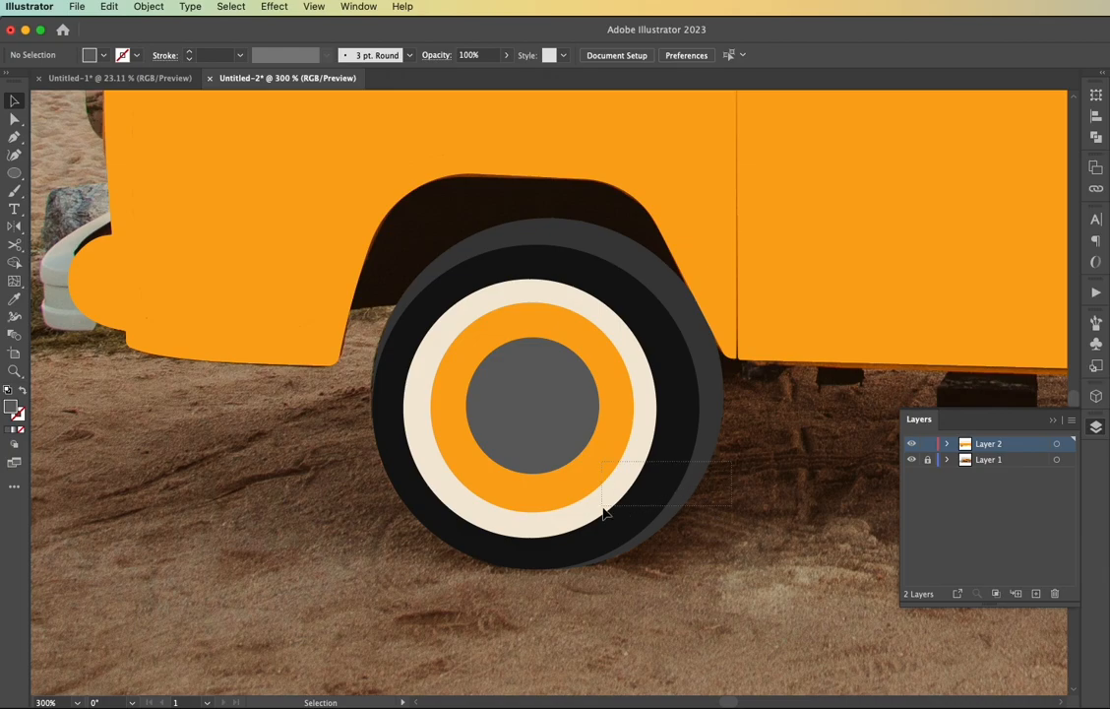
Swap the fills of the tread, sidewall, whitewall and rim circles back to strokes, one circle at a time
left_click_drag(605, 512, 605, 512)
left_click(726, 601)
left_click(703, 467)
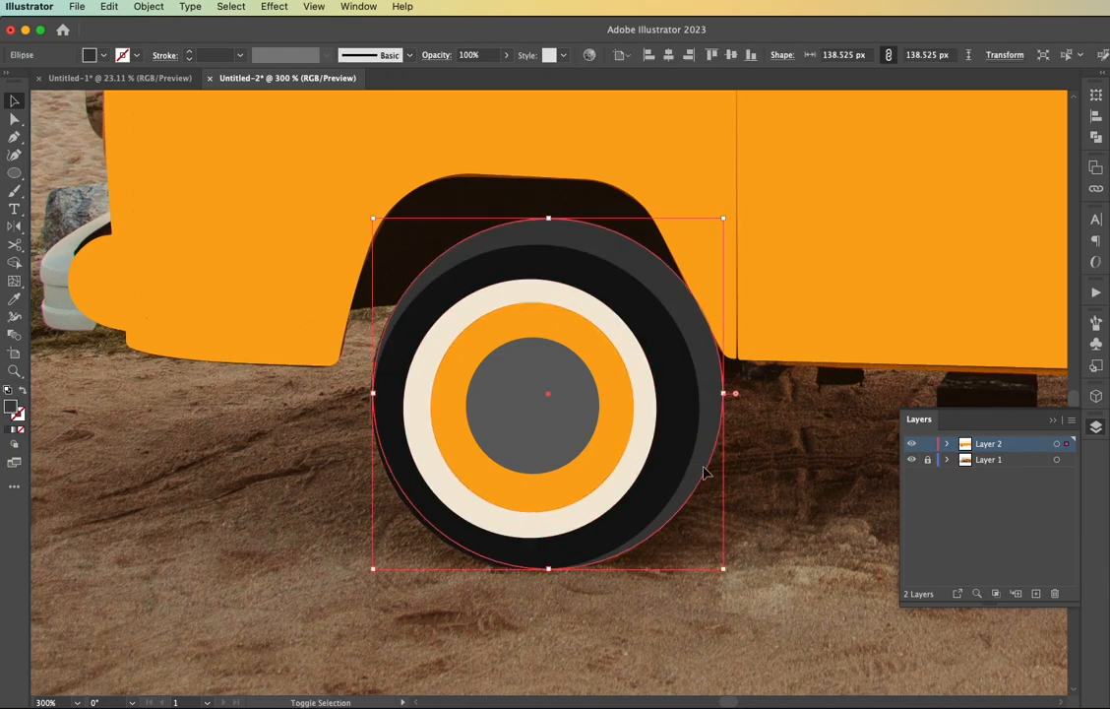
key("shift+x")
left_click(670, 470)
key("shift+x")
left_click(636, 462)
key("shift+x")
left_click(598, 470)
key("shift+x")
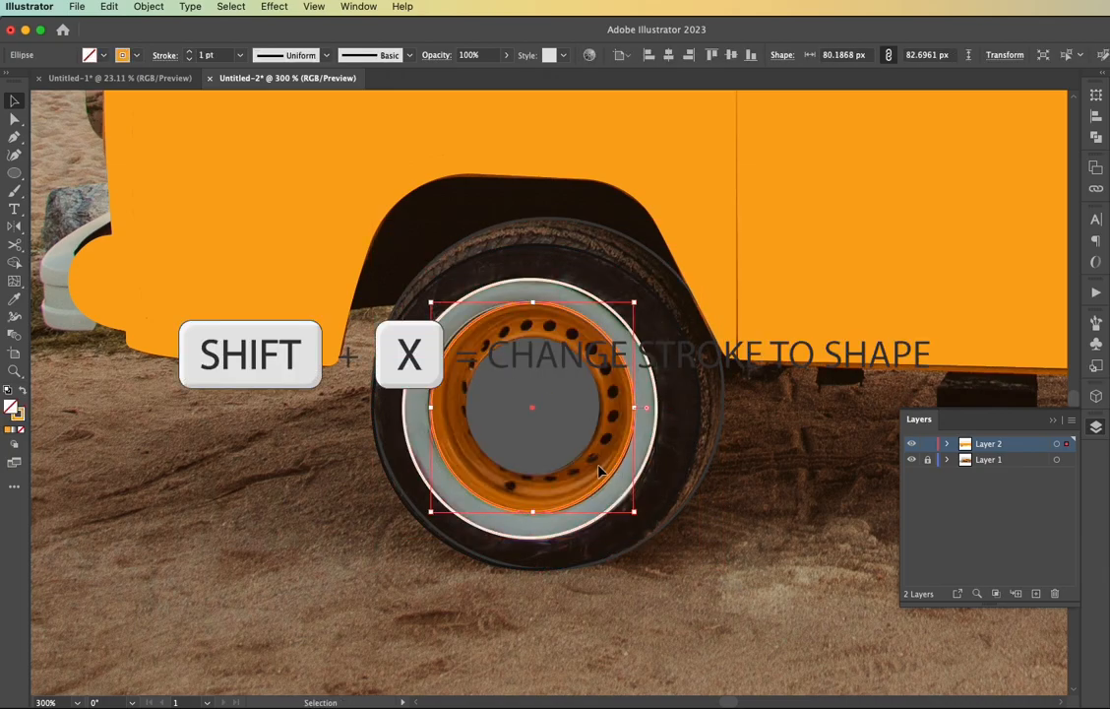
Draw a circle about 5 px wide over the holes at the rim's top and fill it with the tyre sidewall's black
scroll(552, 482, "up", 2)
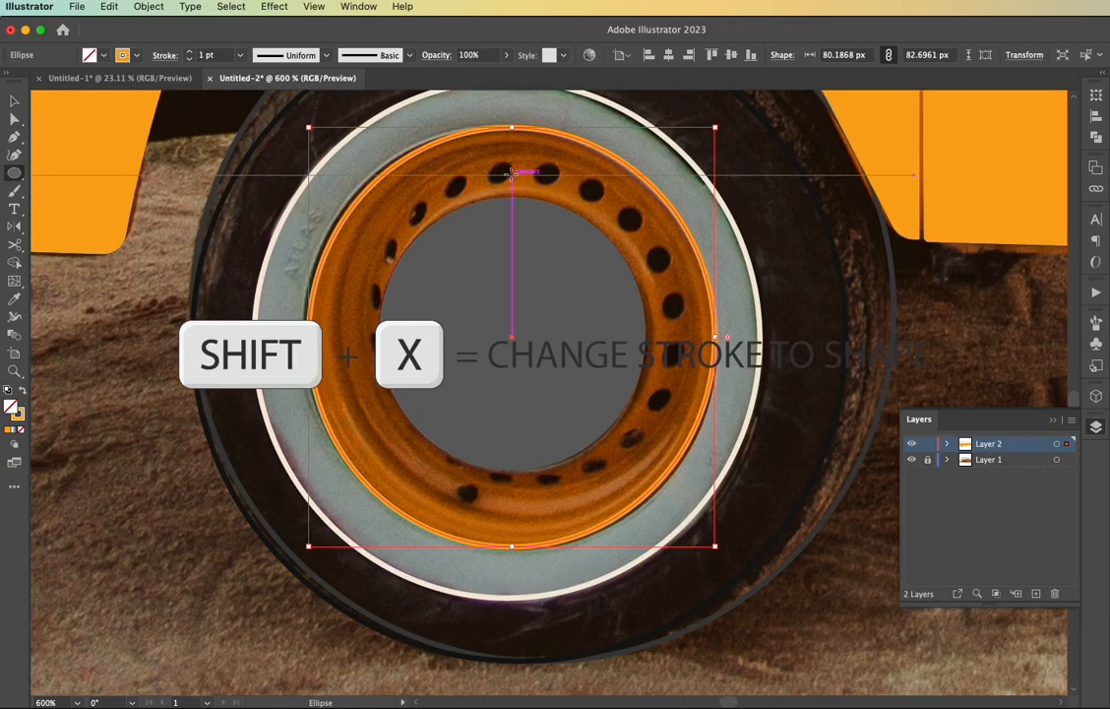
key("l")
left_click_drag(513, 168, 524, 181)
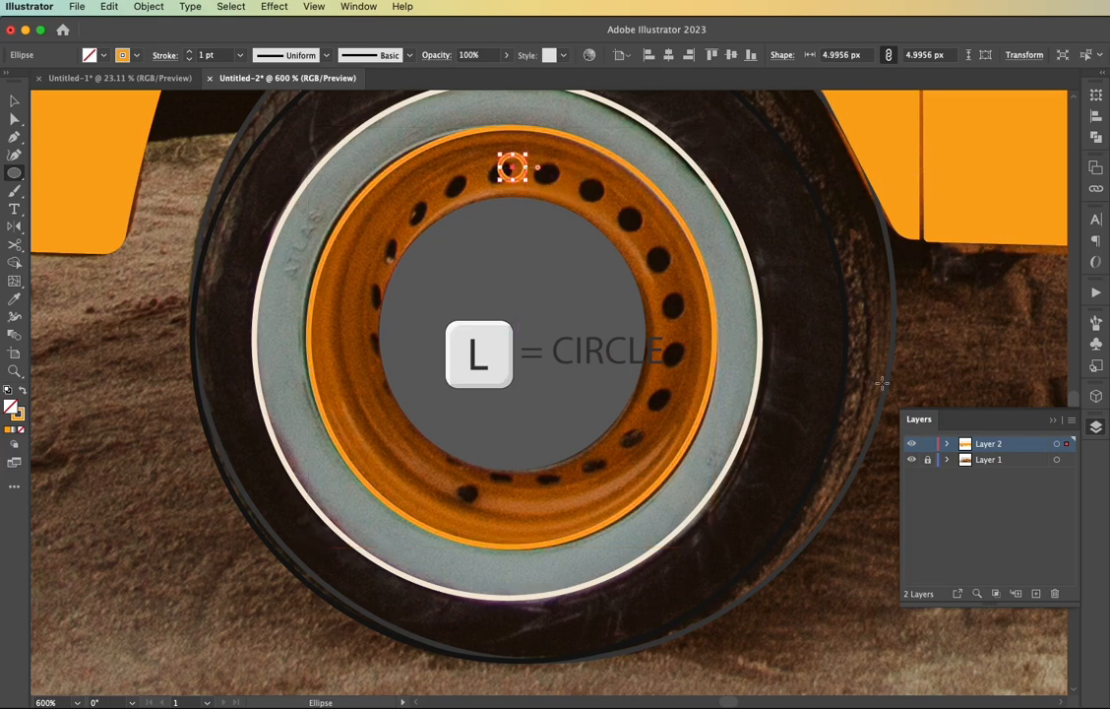
key("i")
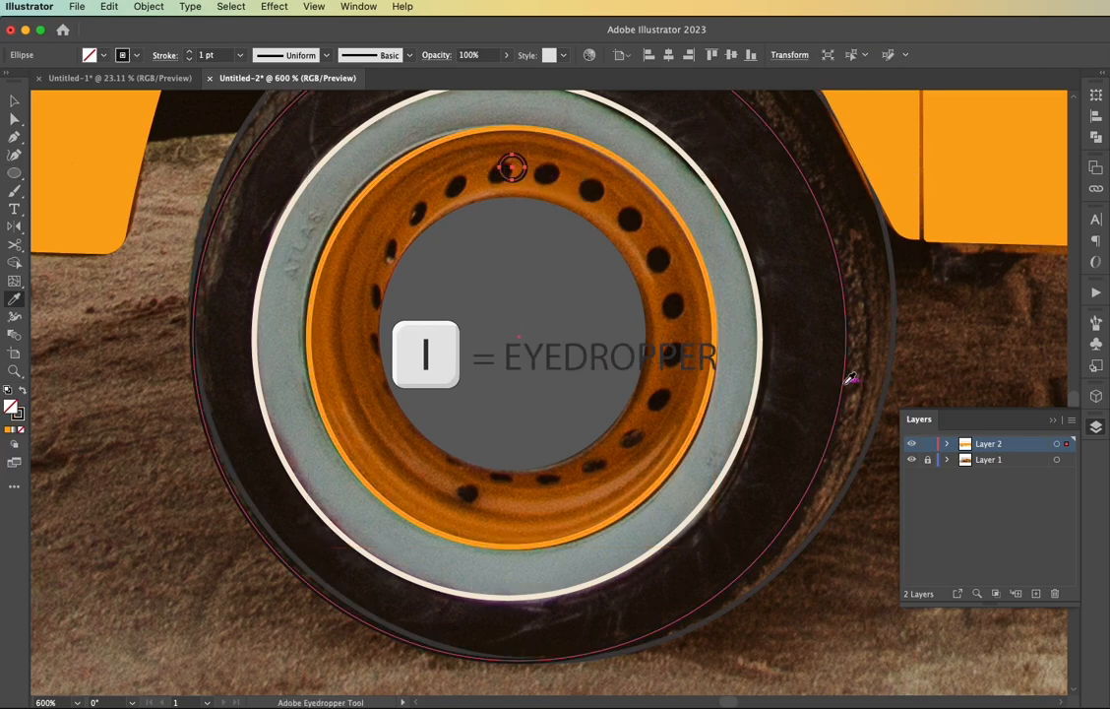
left_click(847, 394)
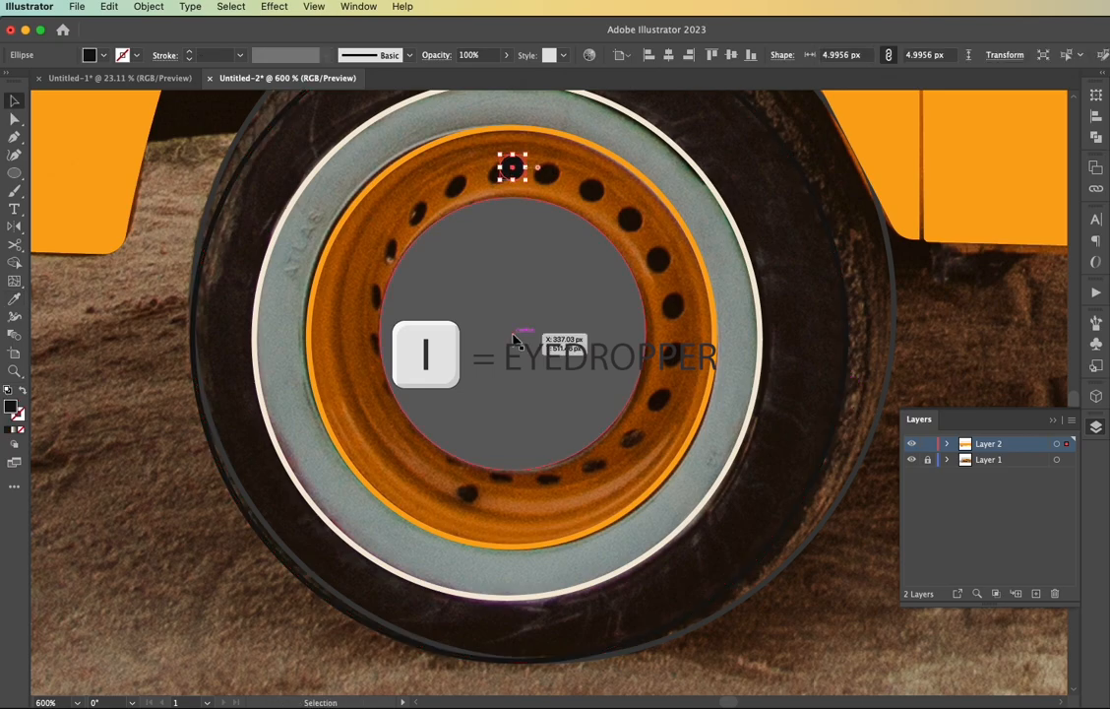
Make a copy of the black hole circle rotated 20° about the hubcap's centre
key("r")
left_click(512, 336, "alt")
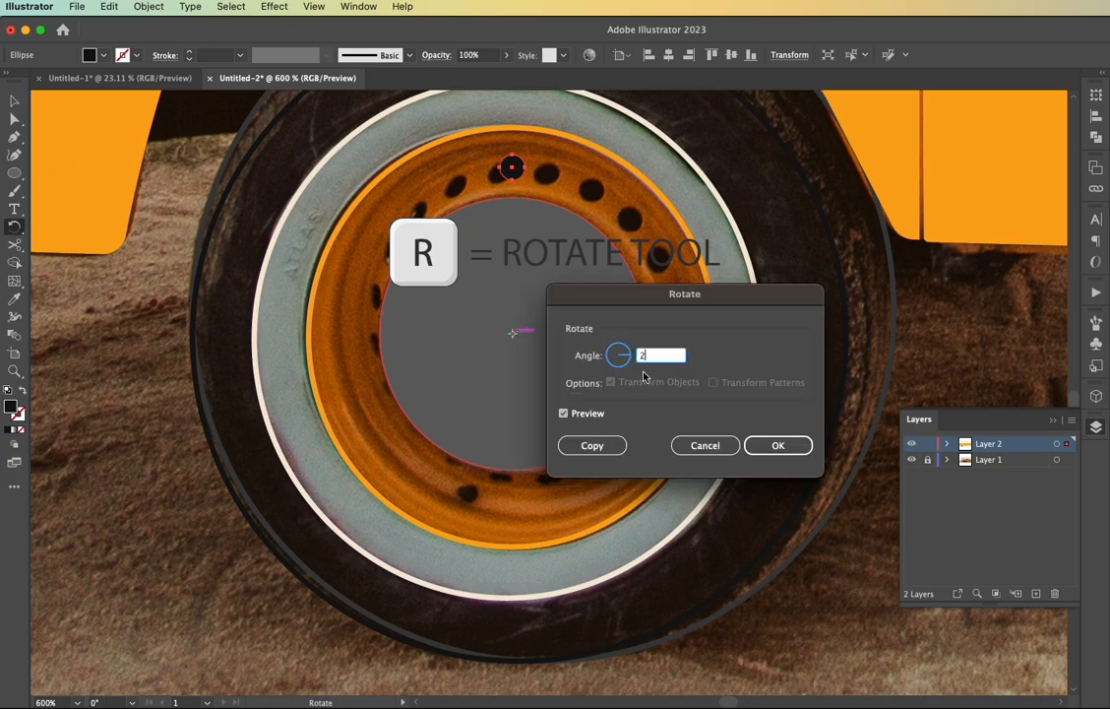
left_click(567, 414)
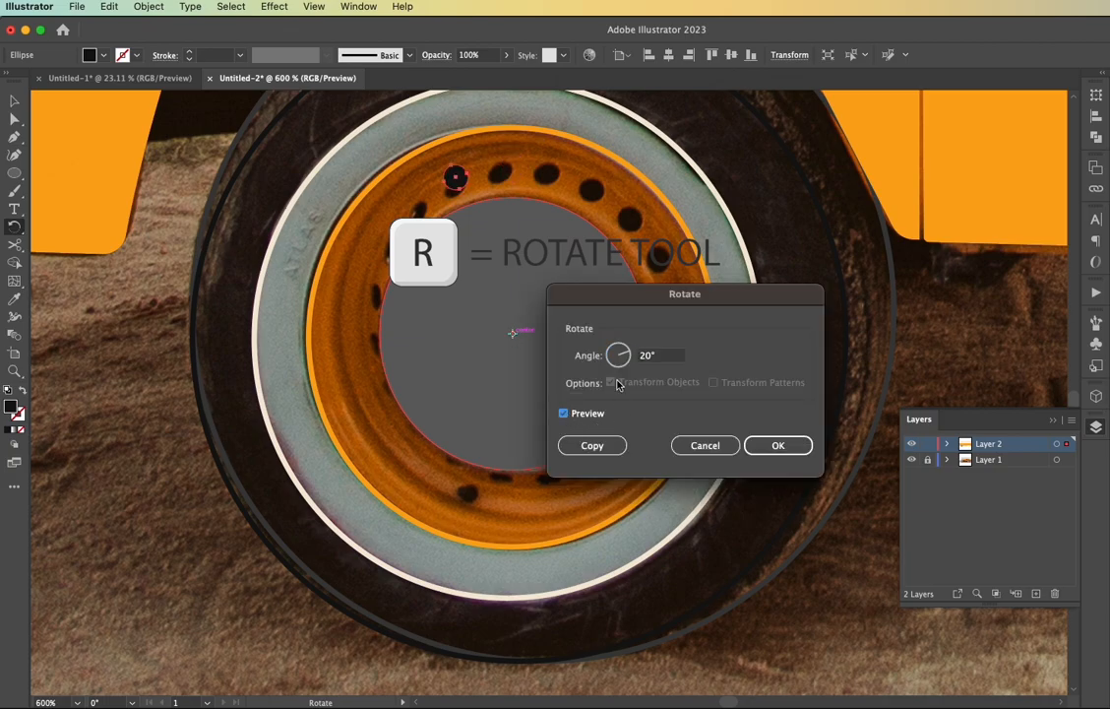
left_click(591, 445)
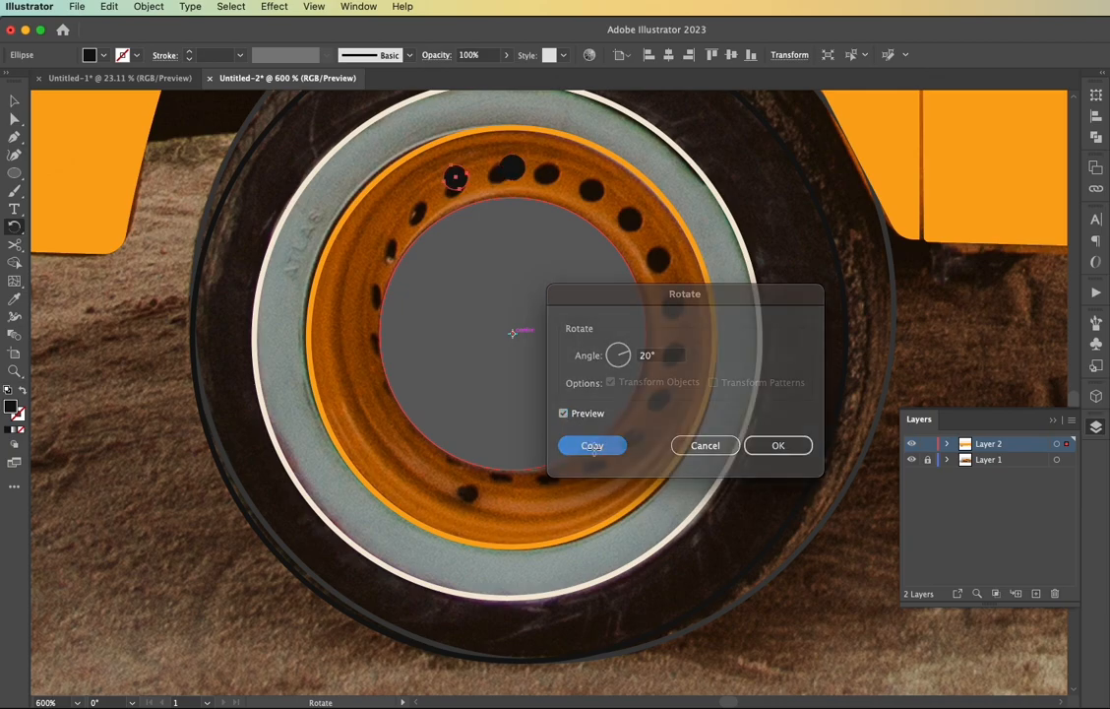
Repeat the rotated copy until the black holes form a full ring around the hubcap
key("super+d")
key("super+d")
key("super+d")
key("super+d")
key("super+d")
key("super+d")
key("super+d")
key("super+d")
key("super+d")
key("super+d")
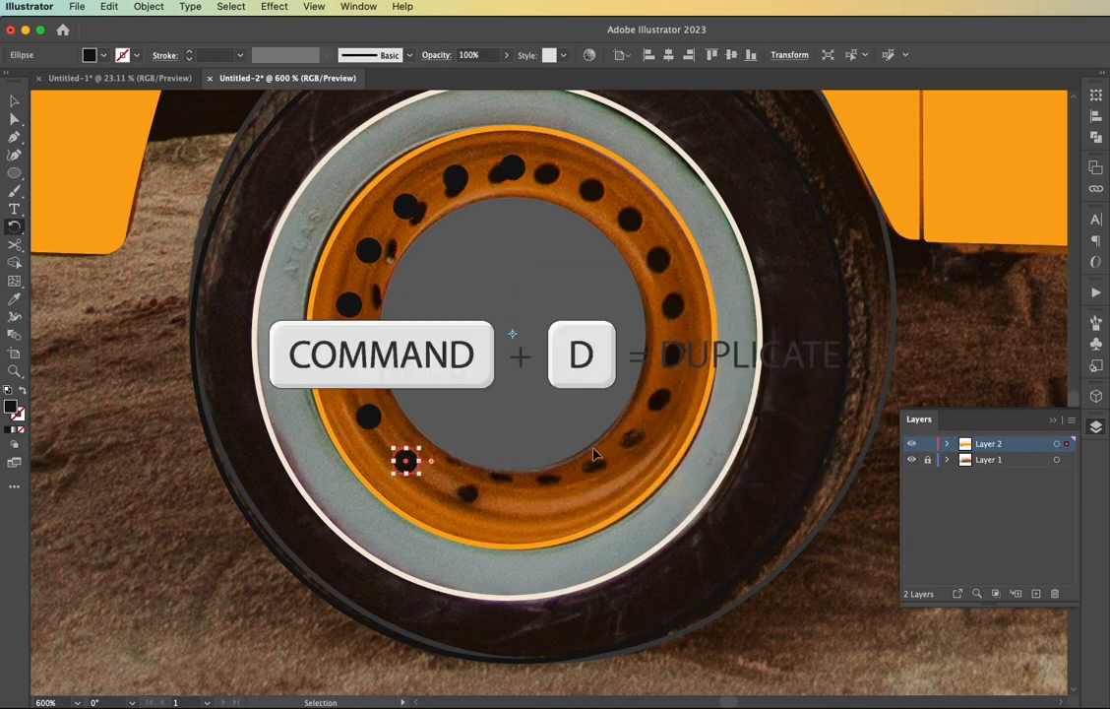
key("super+d")
key("super+d")
key("super+d")
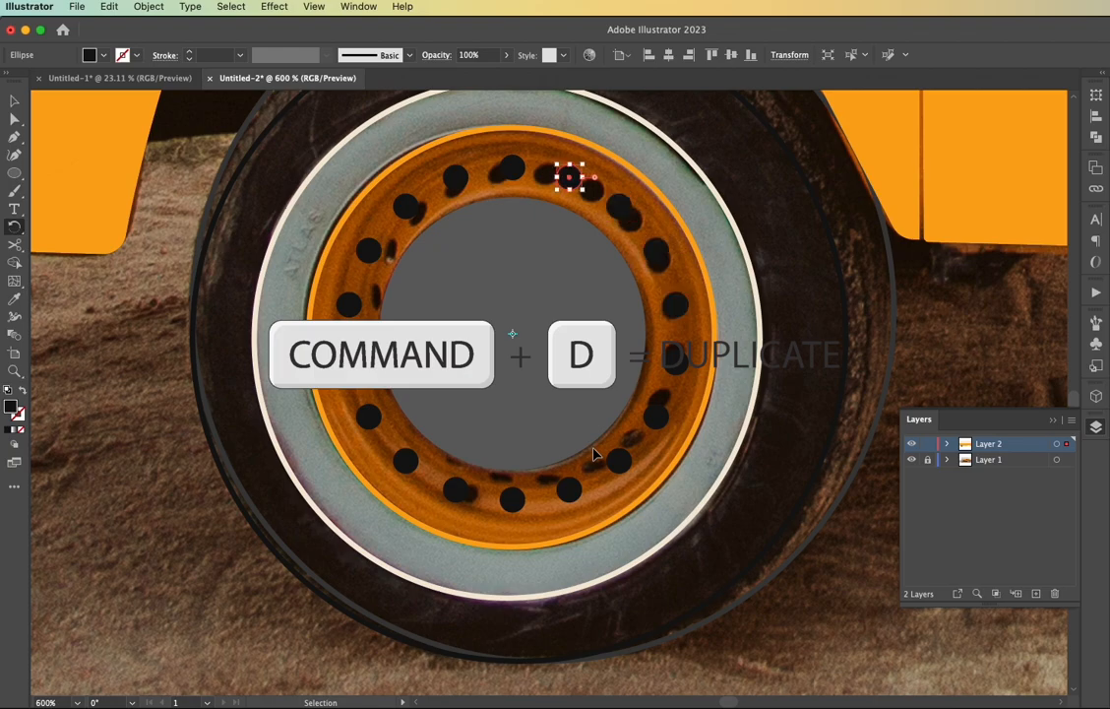
Swap the strokes of the rim, whitewall and tyre circles to fills, one circle at a time
key("v")
left_click(701, 426)
key("shift+x")
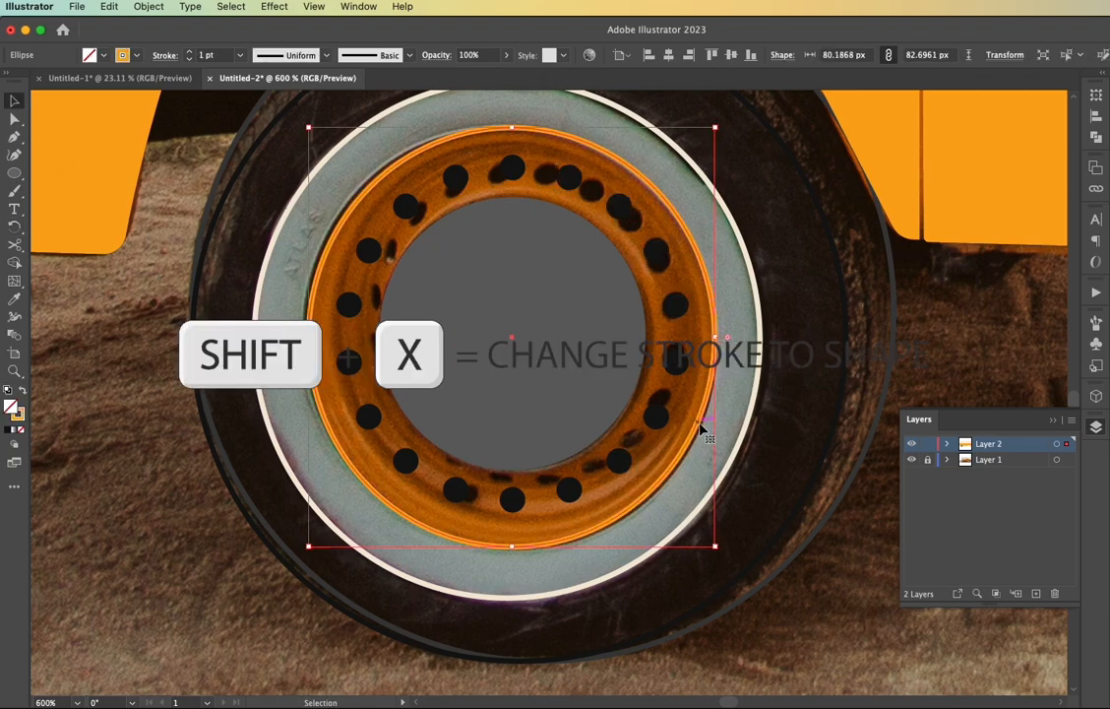
key("shift+x")
left_click(748, 426)
key("shift+x")
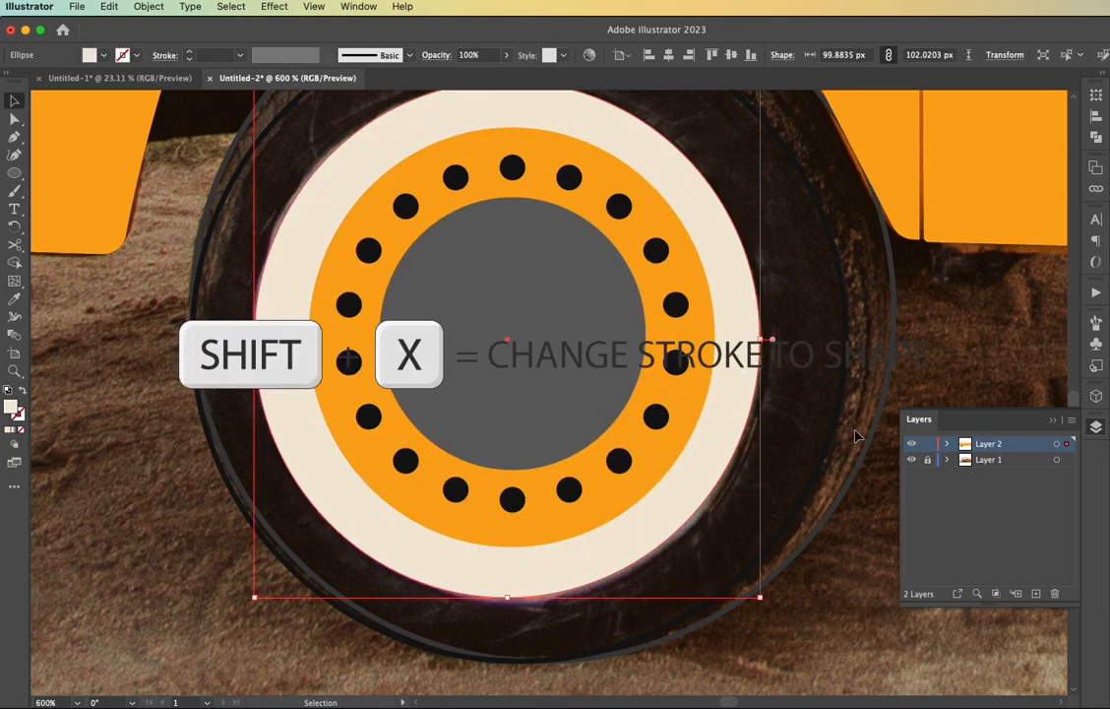
left_click(871, 440)
key("shift+x")
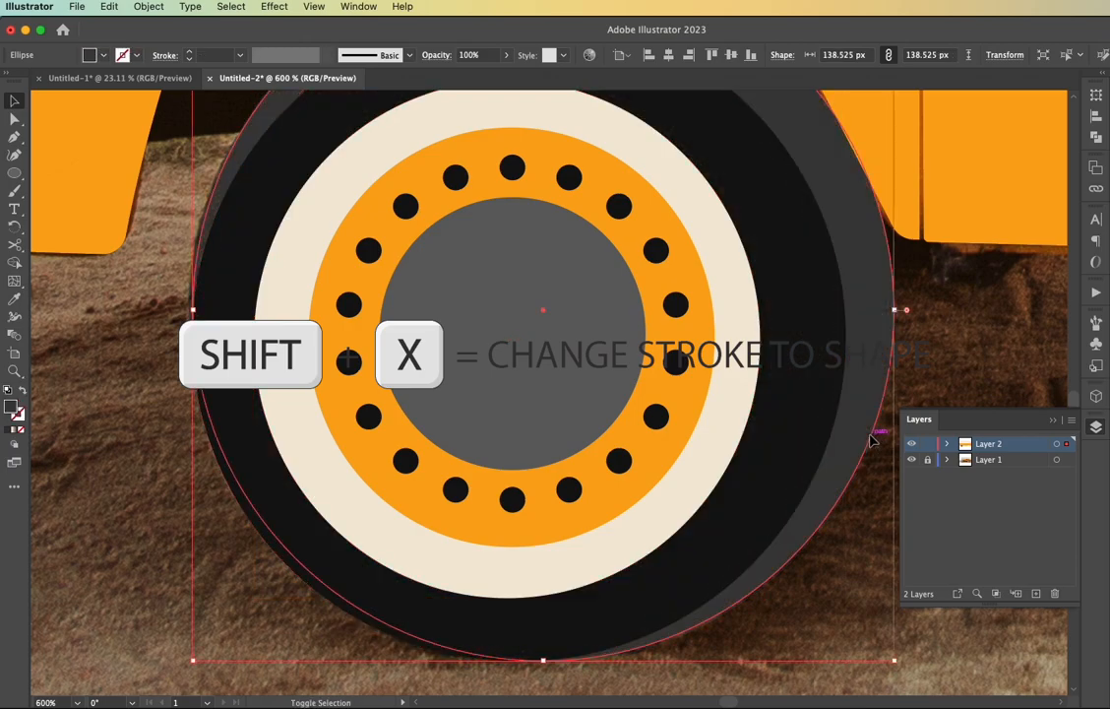
Select all the shapes of the front wheel and arrange them behind the van body
scroll(828, 556, "down", 2)
scroll(829, 555, "down", 1)
left_click(829, 555)
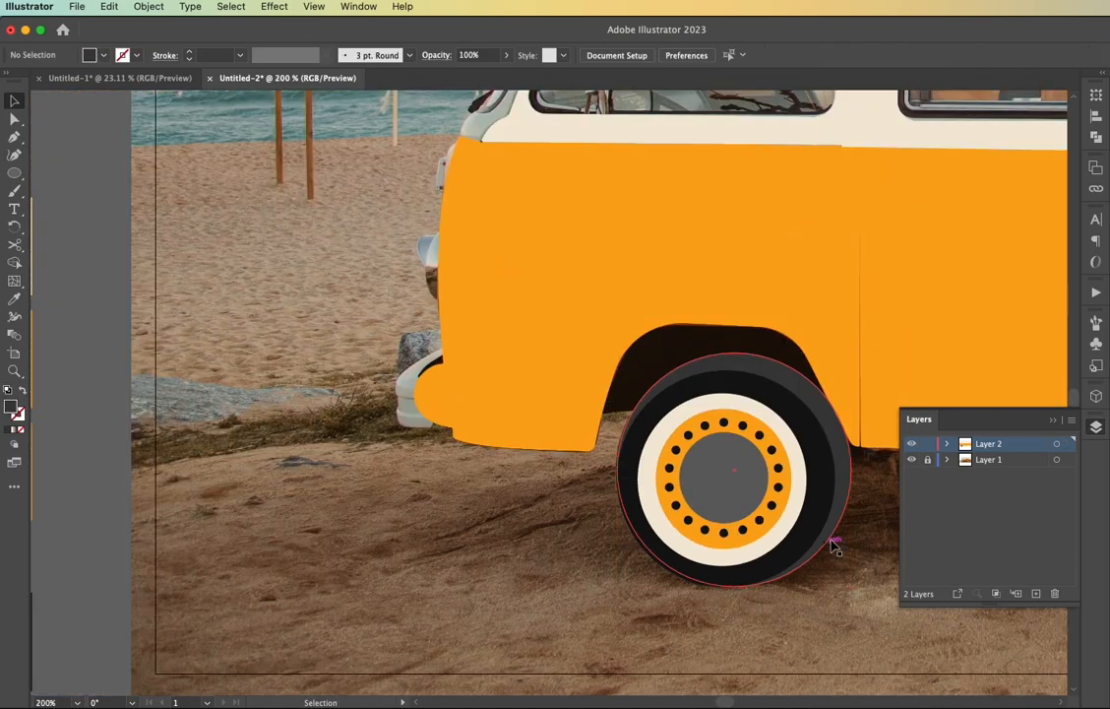
left_click(795, 398)
right_click(763, 332)
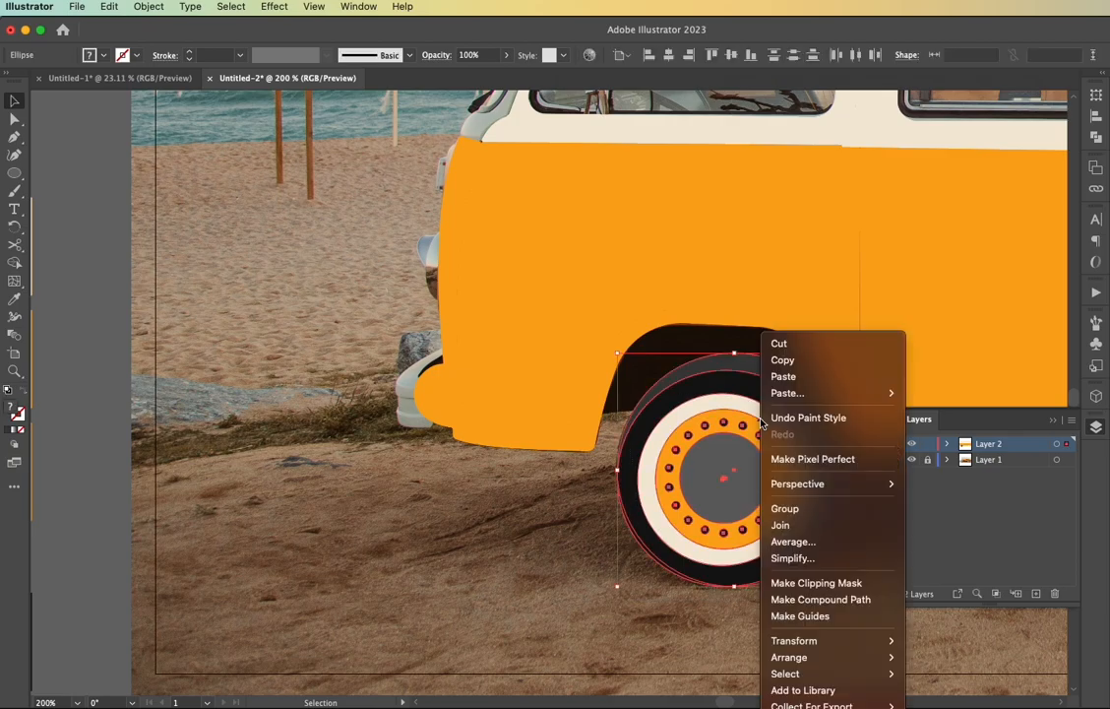
mouse_move(805, 655)
left_click(940, 698)
scroll(789, 610, "right", 3)
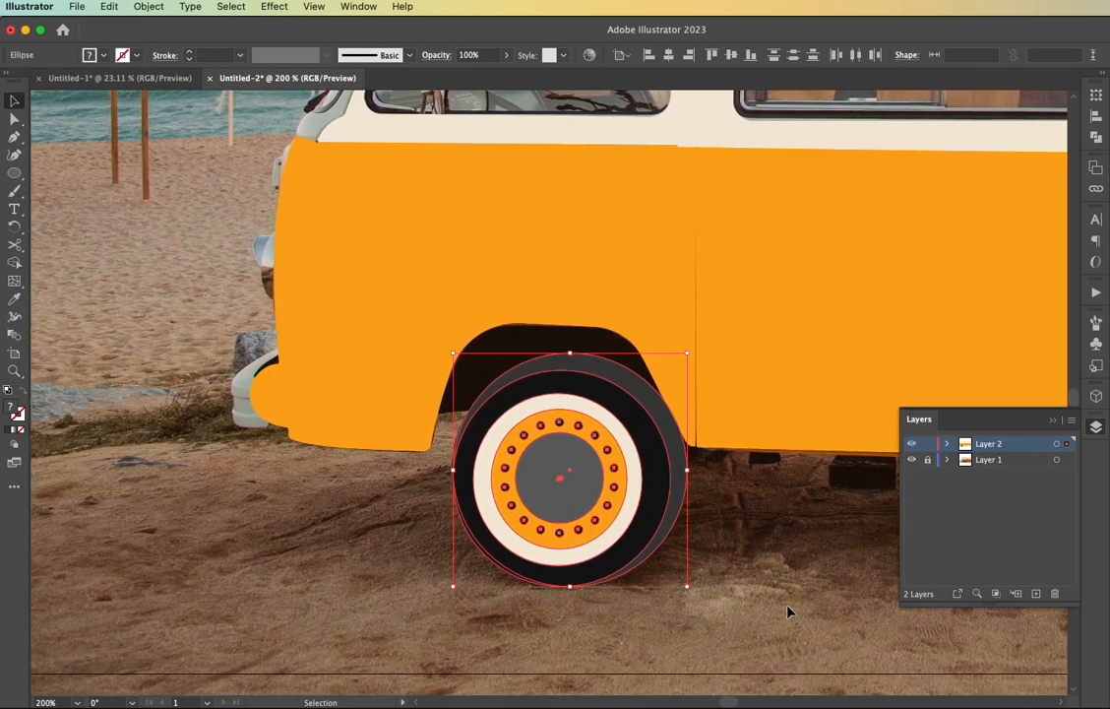
Duplicate the finished front wheel onto the rear wheel in the photo
scroll(789, 610, "down", 1)
scroll(789, 610, "left", 8)
scroll(789, 610, "right", 3)
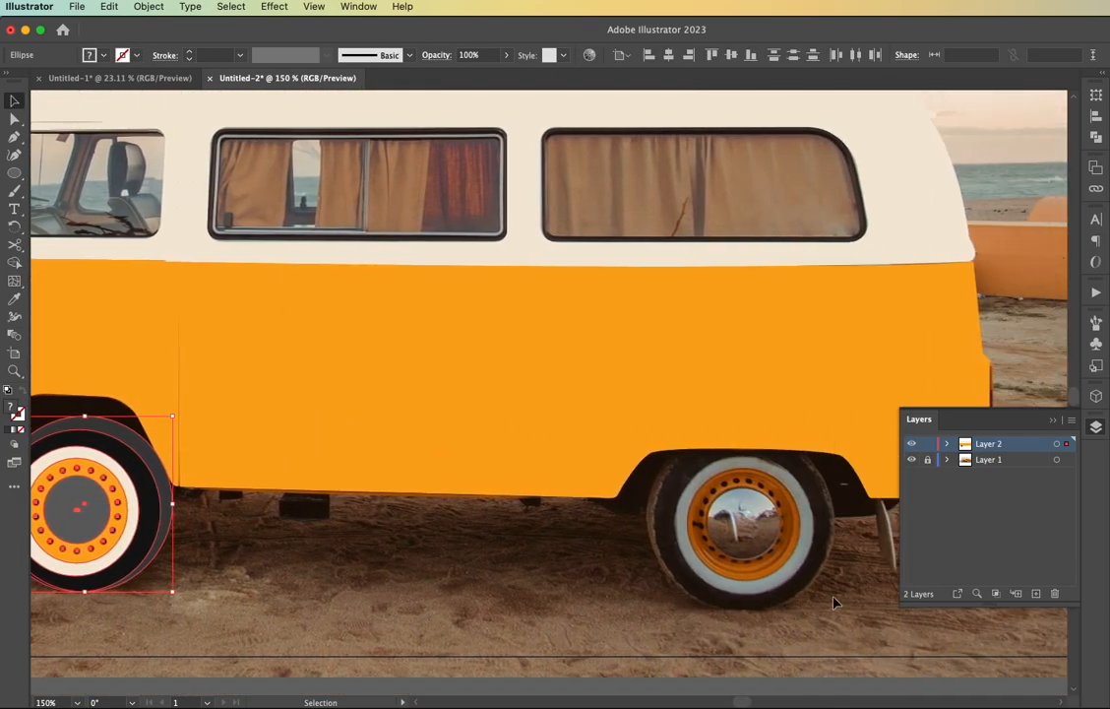
left_click_drag(85, 505, 732, 536)
Reflect the rear wheel copy across the vertical axis, align it with the photo's rear wheel and deselect it
right_click(732, 537)
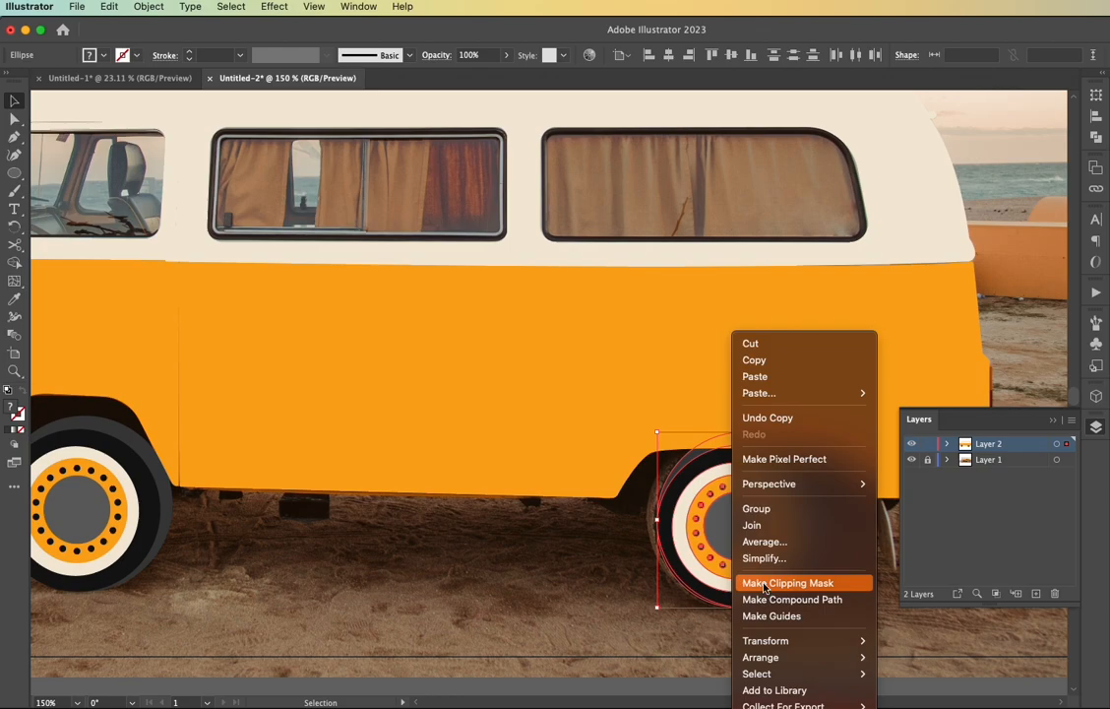
mouse_move(788, 640)
left_click(935, 639)
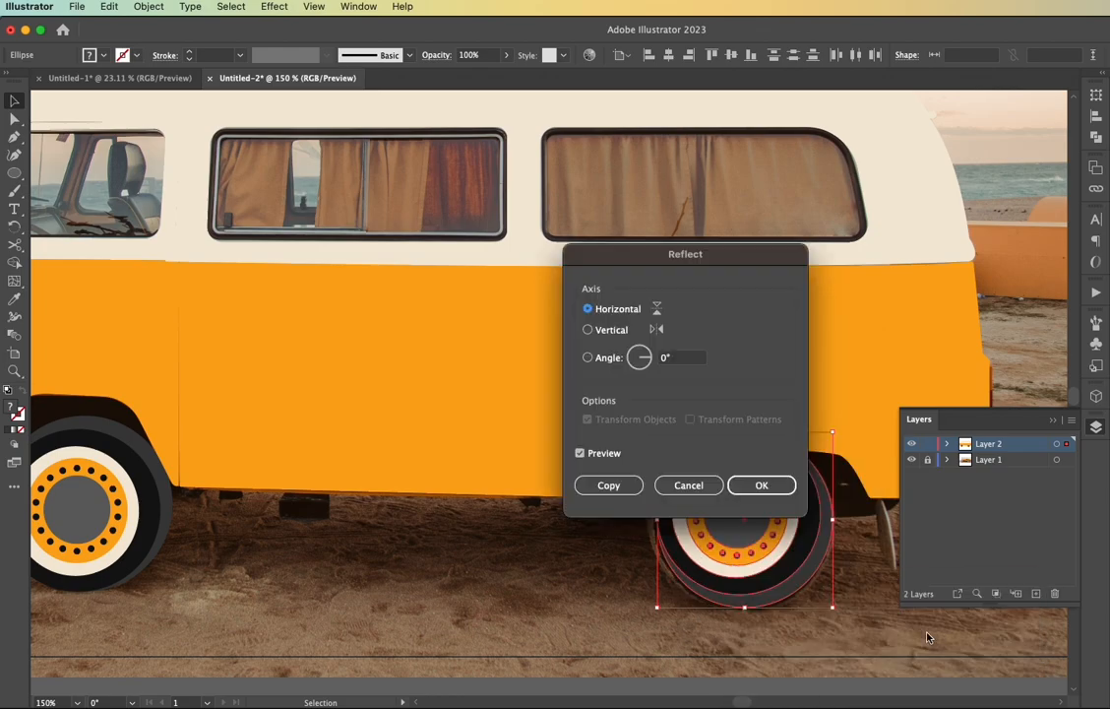
left_click(588, 328)
left_click(761, 484)
left_click_drag(761, 551, 755, 551)
left_click(561, 562)
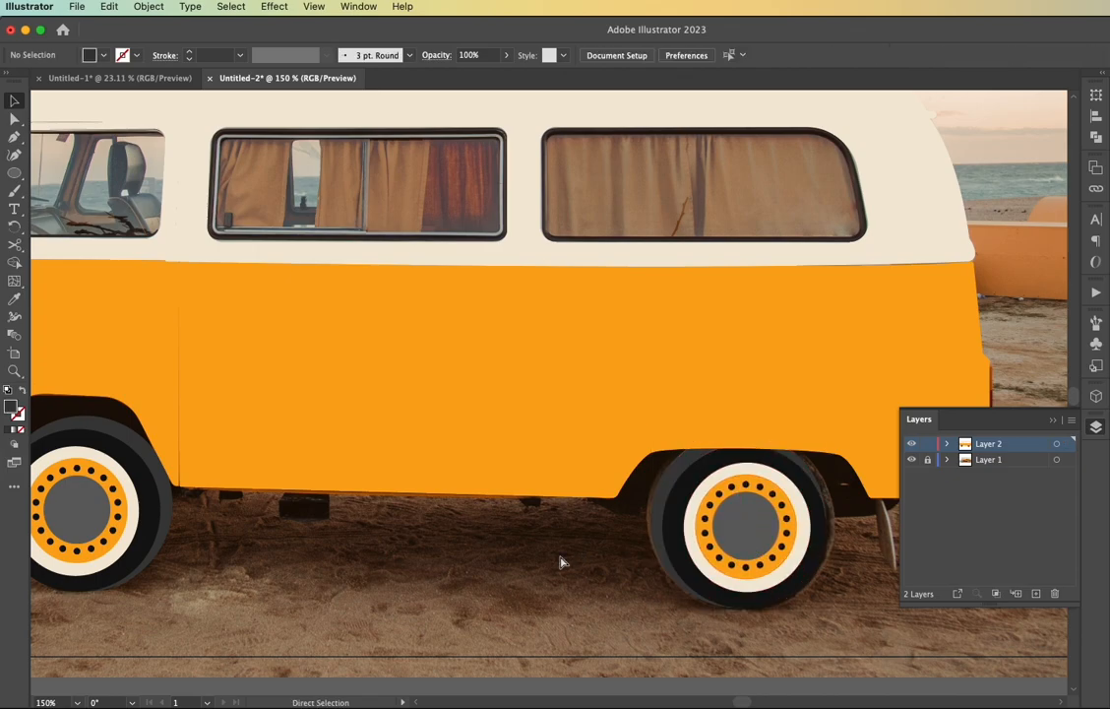
Fit the artboard in view and hide the photo layer to check the illustration on its own
key("super+0")
left_click(912, 462)
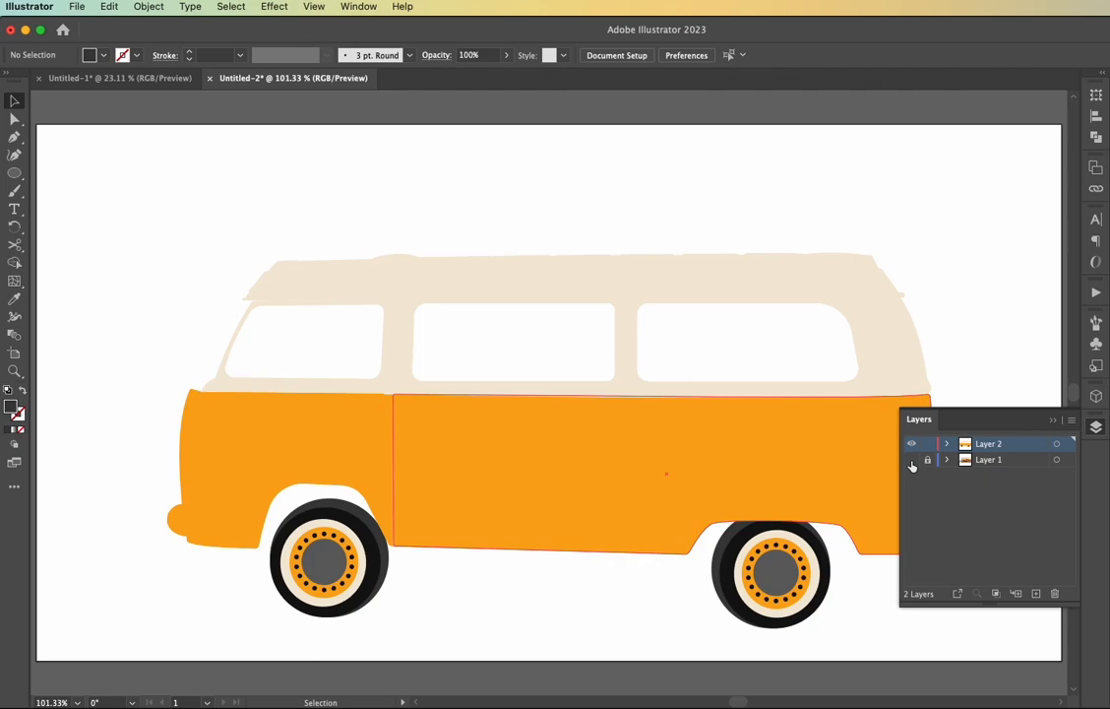
left_click(1051, 429)
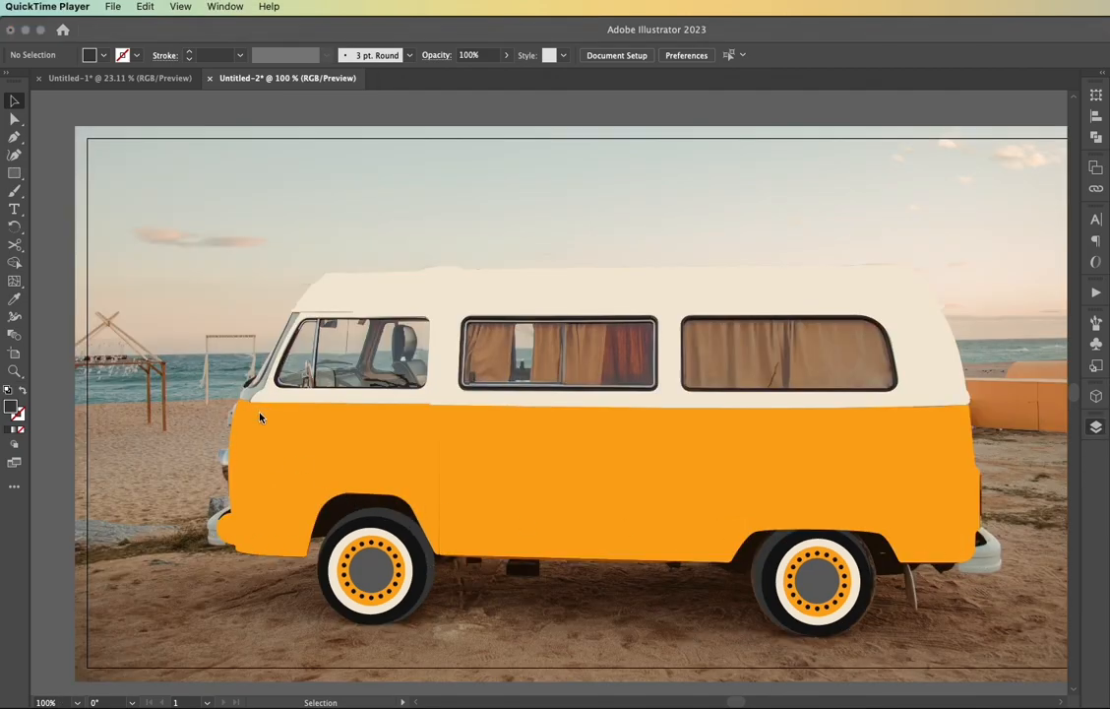
Swap the orange fills of the van's lower body panels back to strokes
scroll(276, 485, "up", 2)
left_click(277, 485)
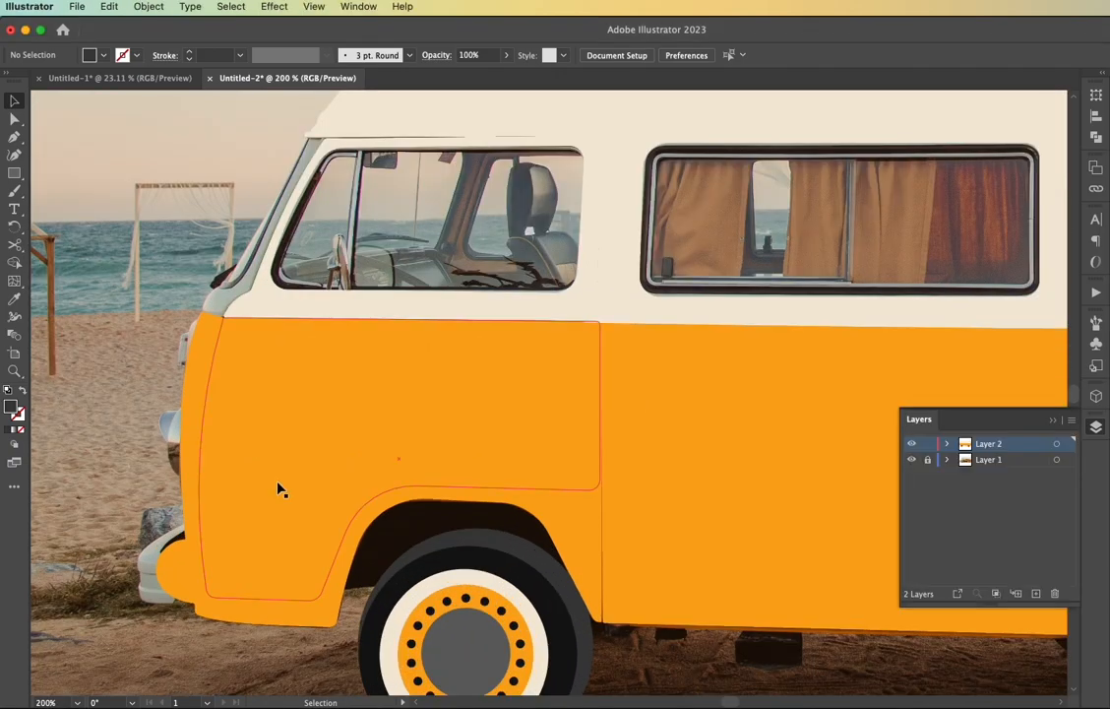
left_click(190, 479)
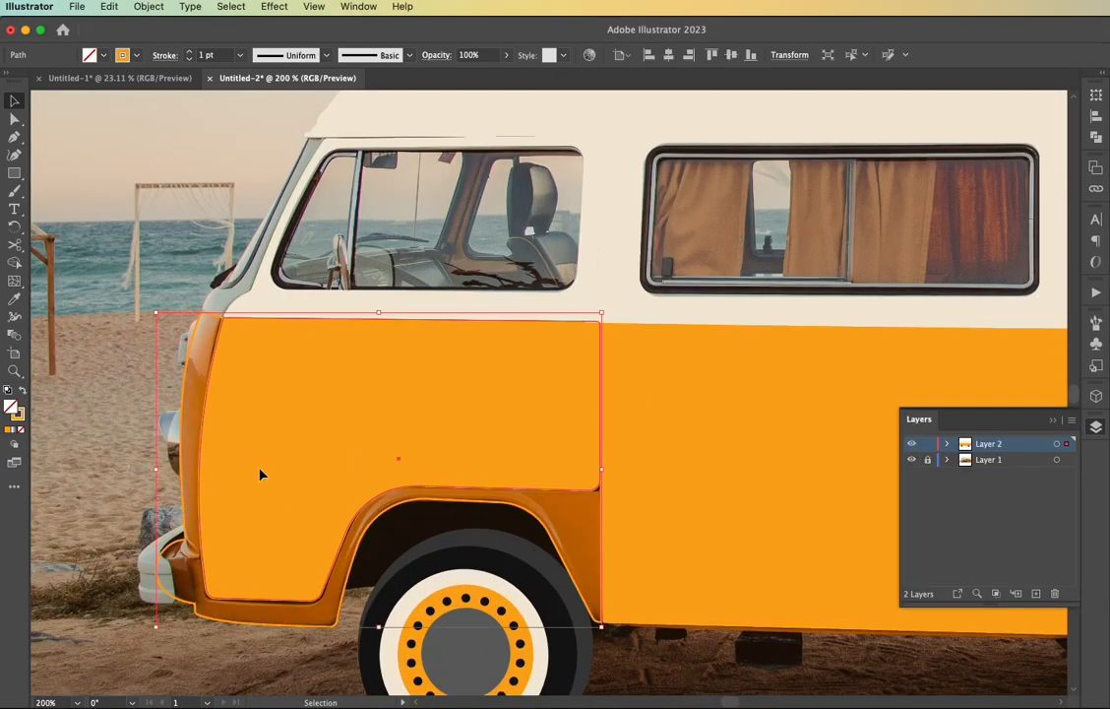
key("shift+x")
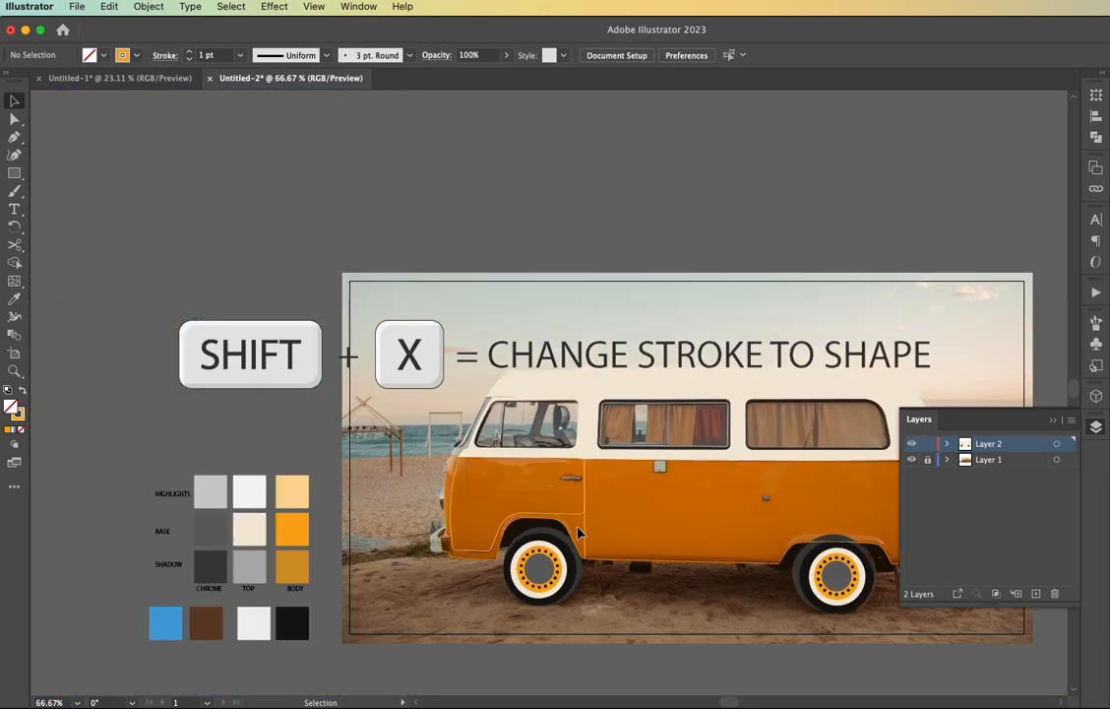
Draw a rectangle around the front bumper with a cream stroke sampled from the van's upper body
scroll(273, 547, "up", 6)
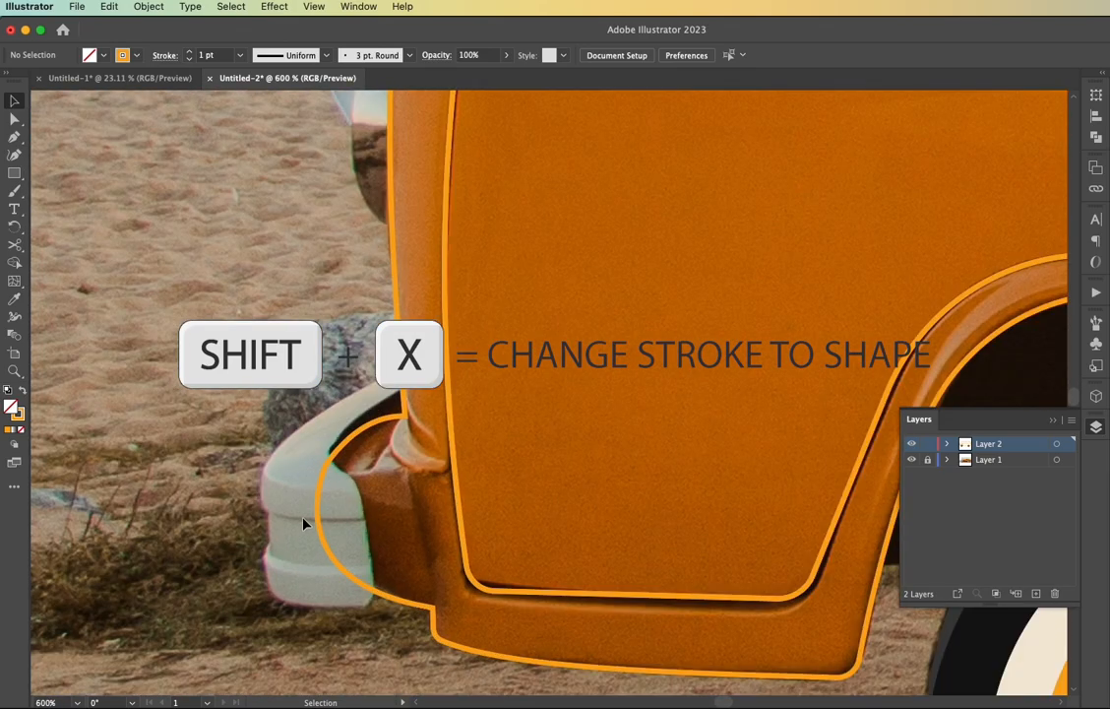
key("m")
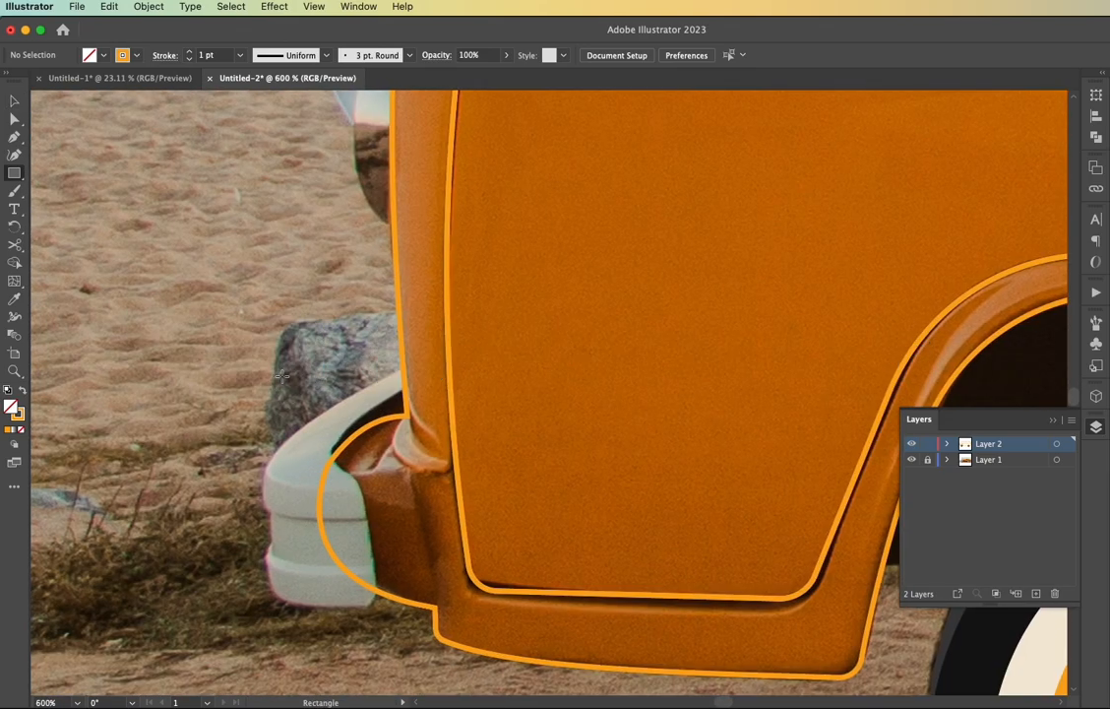
scroll(338, 405, "down", 1)
scroll(338, 405, "down", 2)
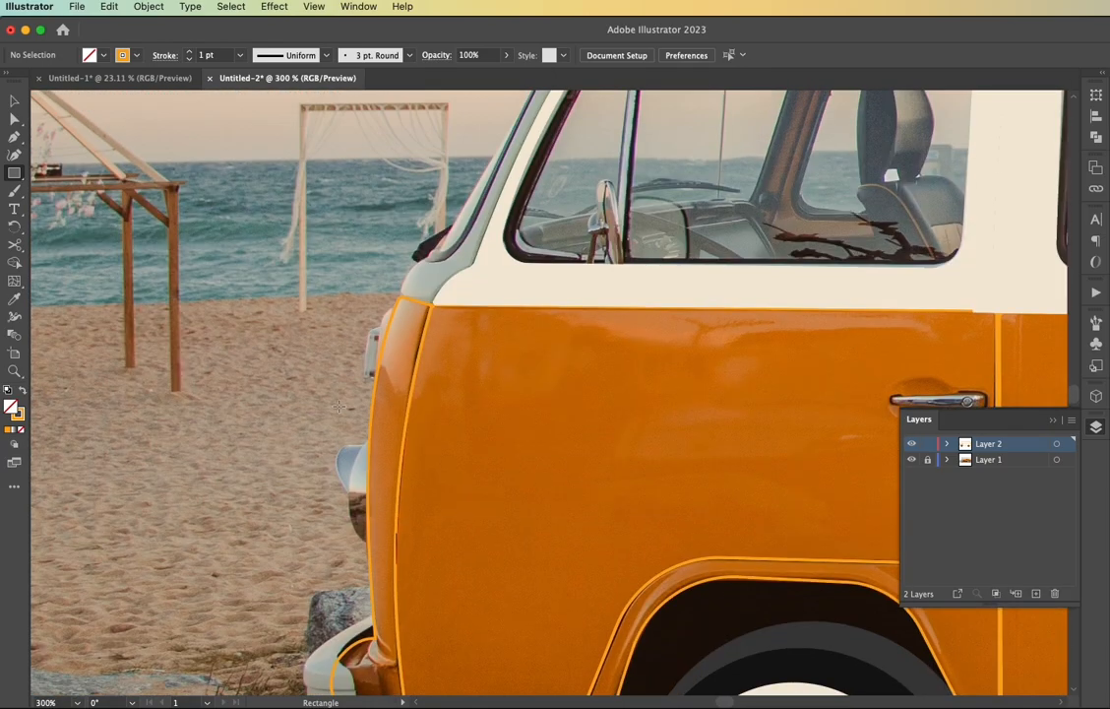
key("i")
left_click(469, 286)
scroll(320, 464, "down", 3)
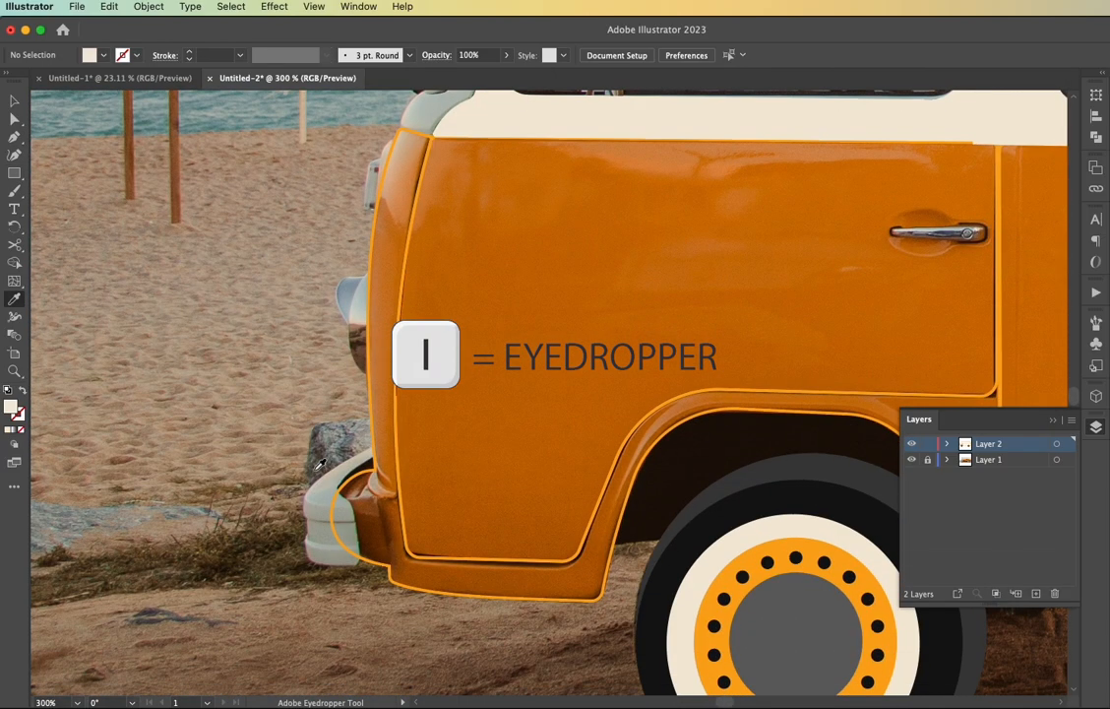
key("m")
key("shift+x")
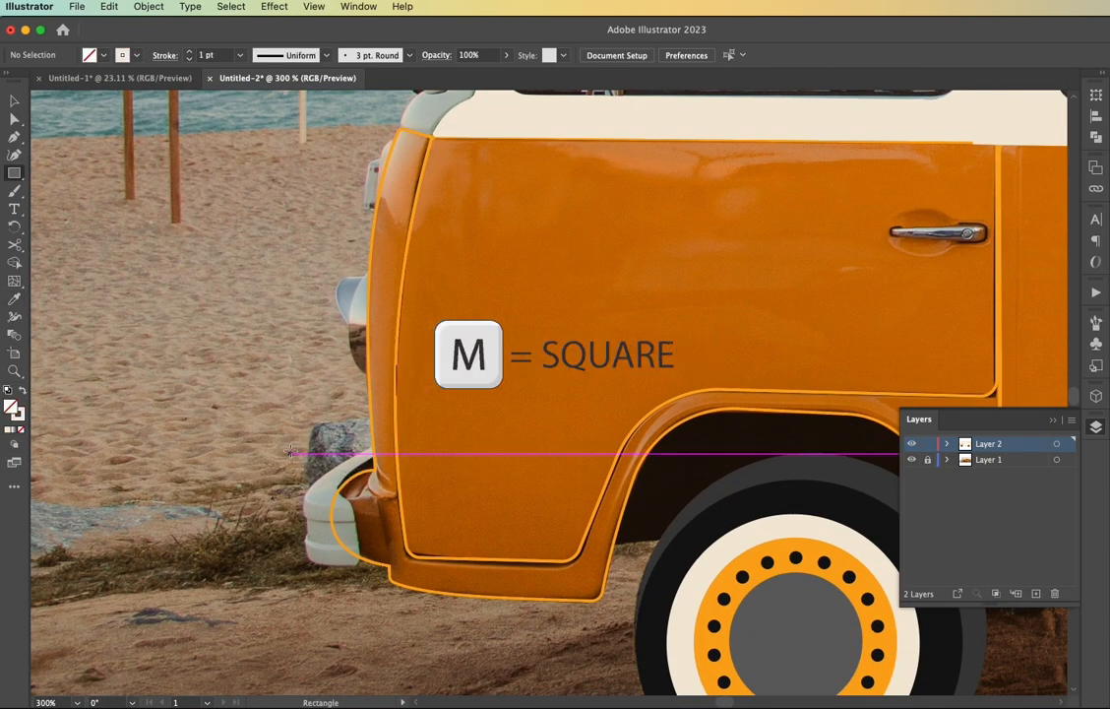
left_click_drag(293, 446, 374, 563)
scroll(354, 510, "up", 6)
scroll(354, 510, "down", 4)
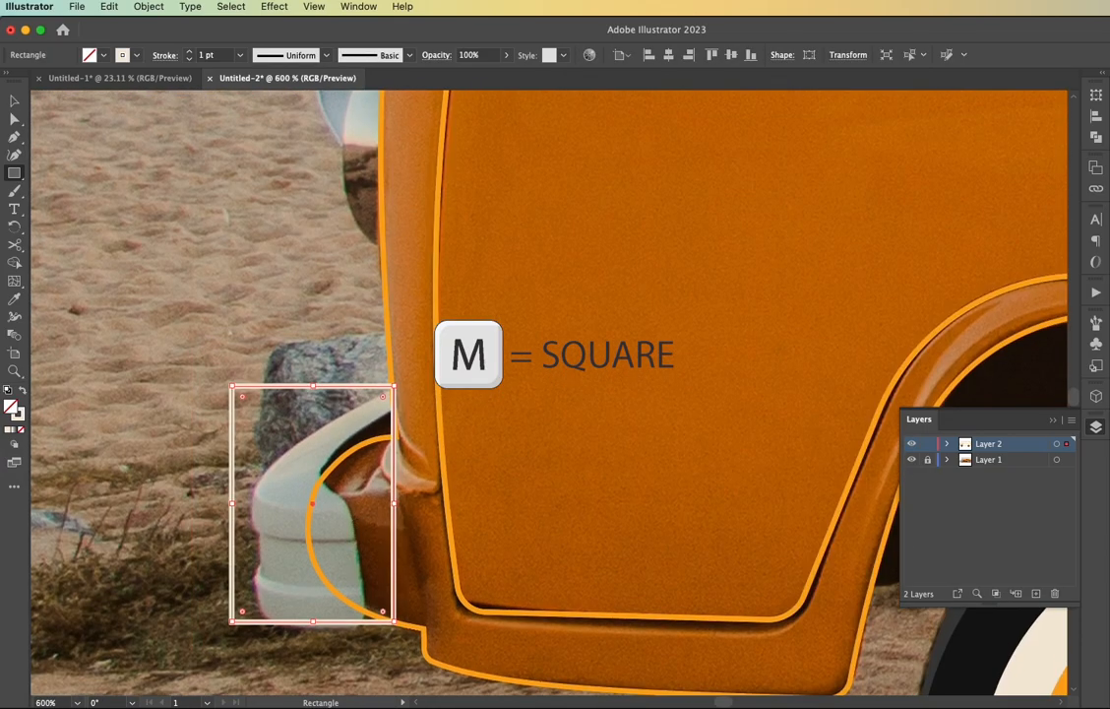
Move the bumper rectangle's upper-right anchor point to where the bumper's upper edge meets the van body
scroll(380, 464, "up", 3)
key("a")
left_click_drag(411, 304, 389, 315)
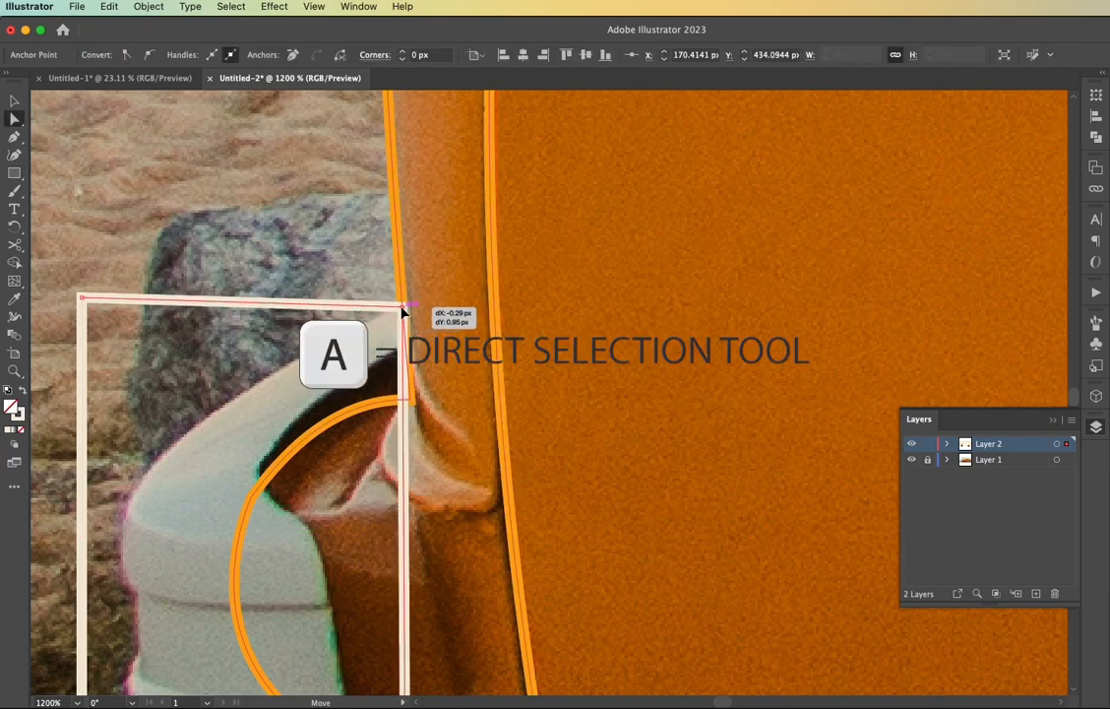
left_click_drag(402, 311, 403, 312)
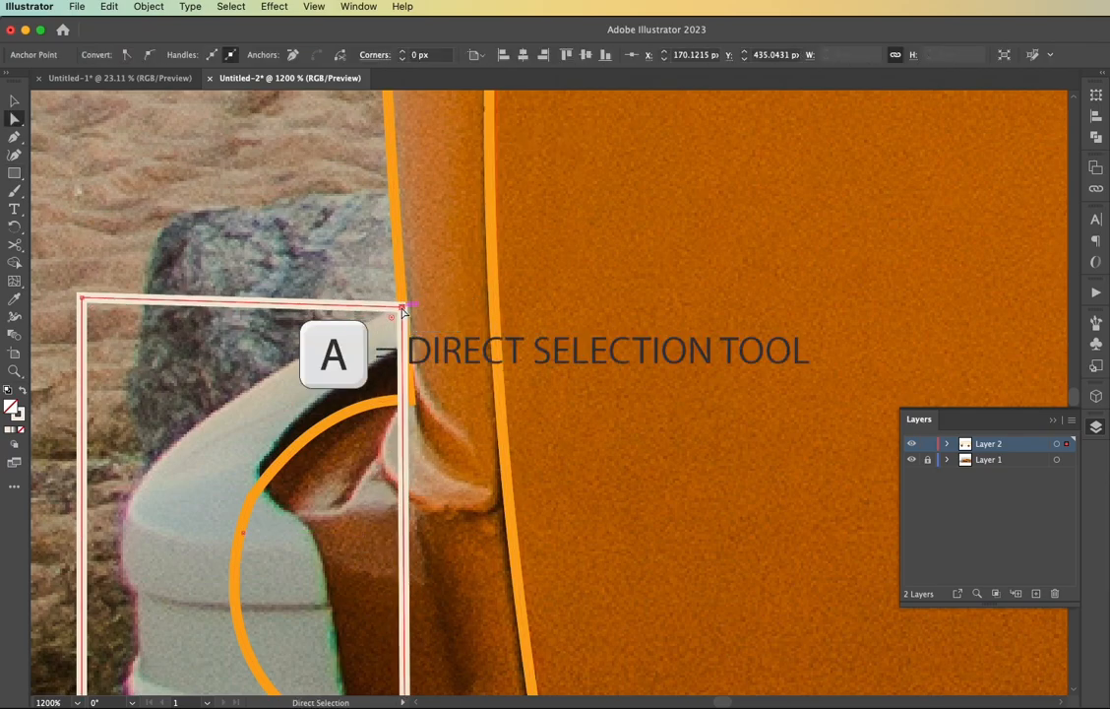
Add two anchor points on the bumper rectangle's right side and fit them to the bumper's end and inner corner
key("p")
key("a")
left_click_drag(403, 350, 408, 348)
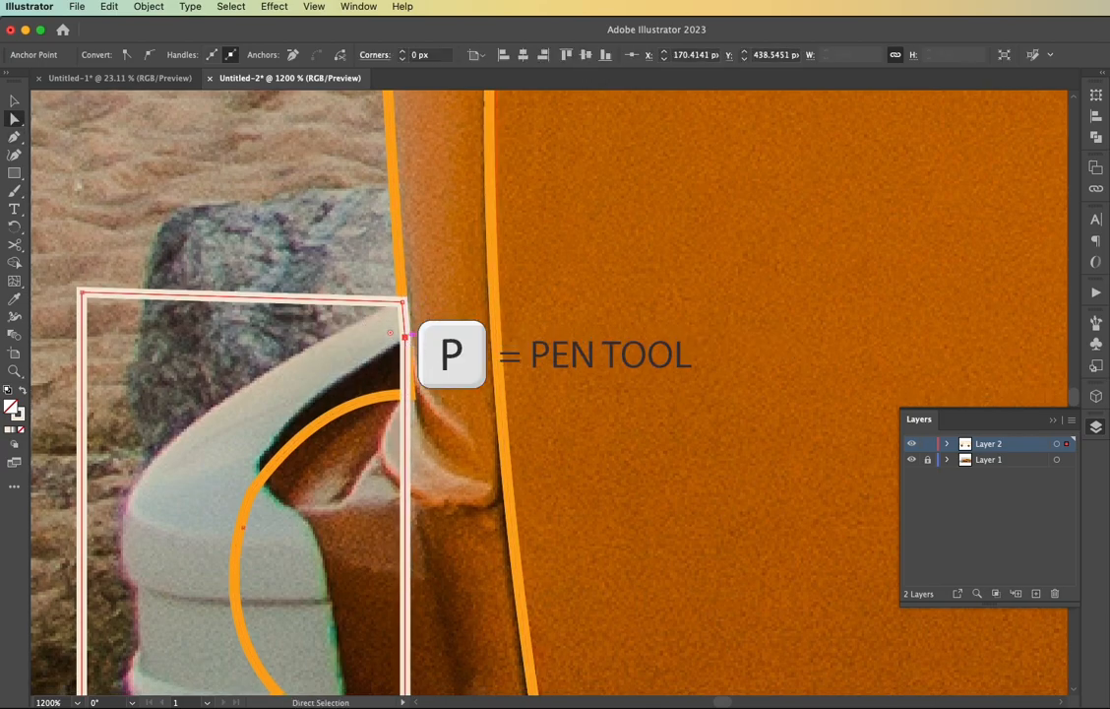
scroll(407, 413, "down", 2)
key("p")
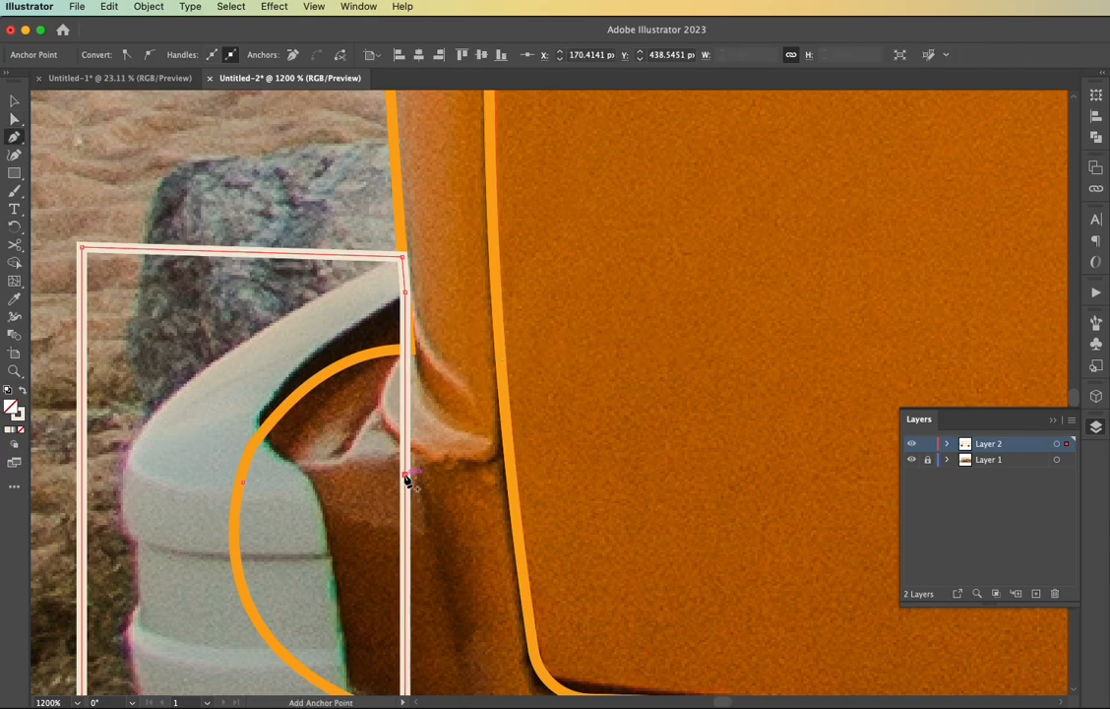
left_click_drag(404, 476, 317, 483)
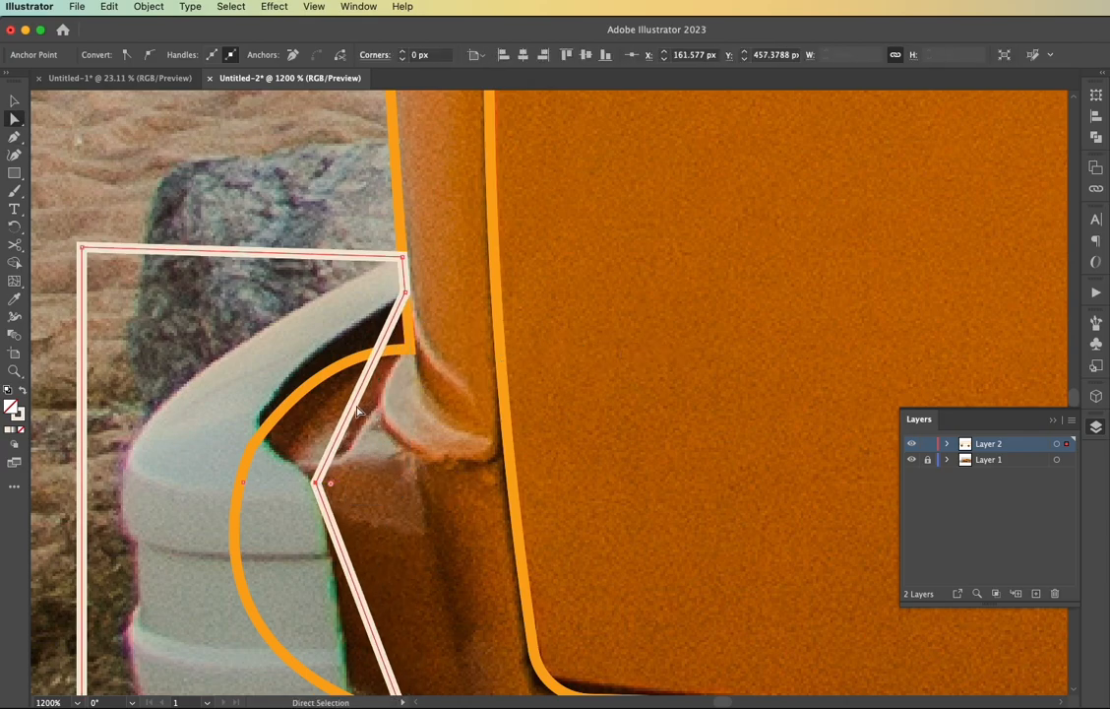
Curve the front bumper outline's upper inner segment so it follows the bumper's inner bend
key("shift+c")
left_click_drag(358, 408, 213, 437)
left_click_drag(264, 382, 260, 385)
left_click_drag(212, 437, 210, 431)
scroll(274, 433, "down", 5)
scroll(274, 433, "left", 3)
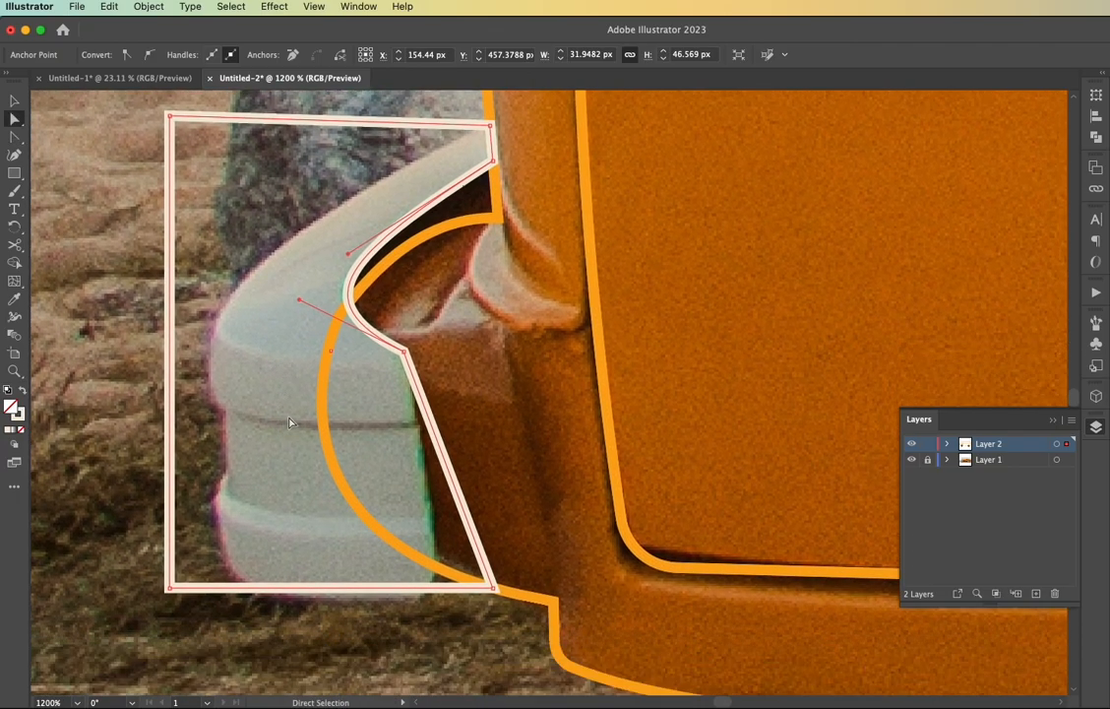
Move the bumper outline's two lower corners to the bumper's bottom edge and add anchor points along its outer side
left_click_drag(494, 588, 439, 595)
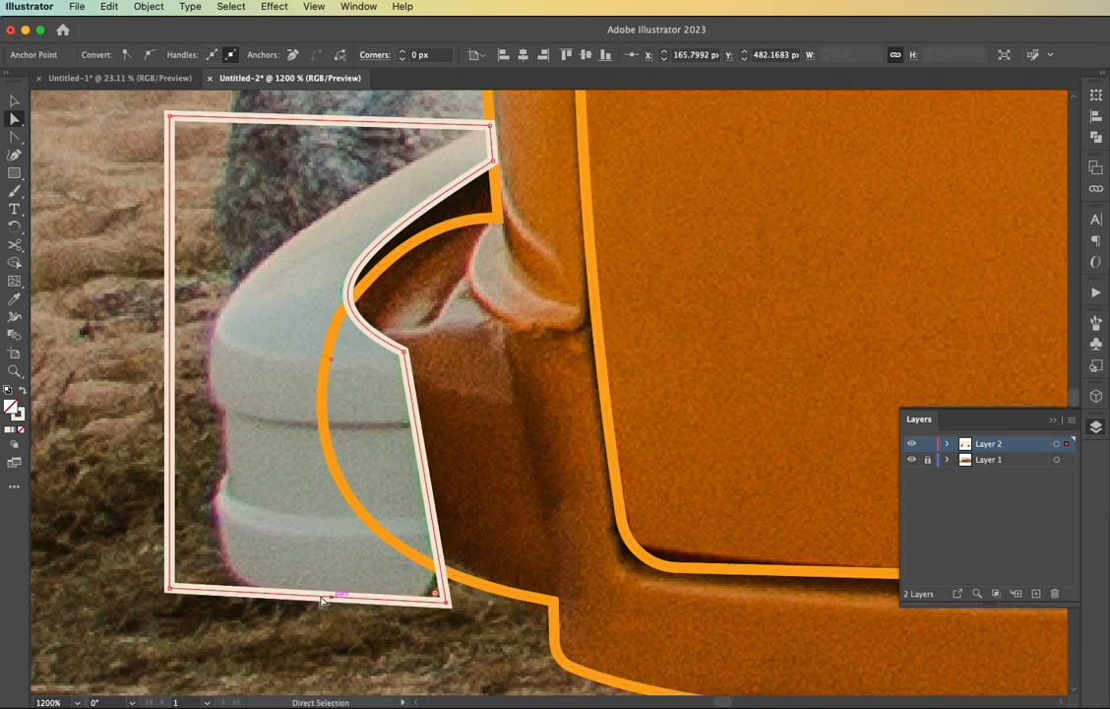
left_click_drag(172, 590, 219, 591)
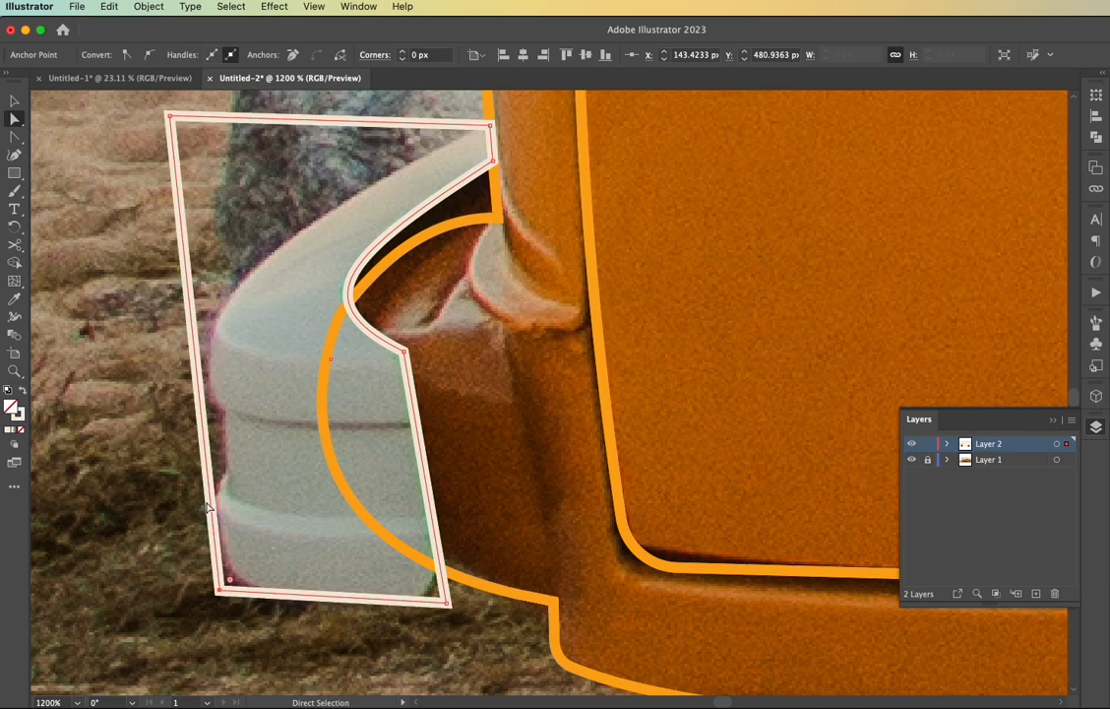
key("plus")
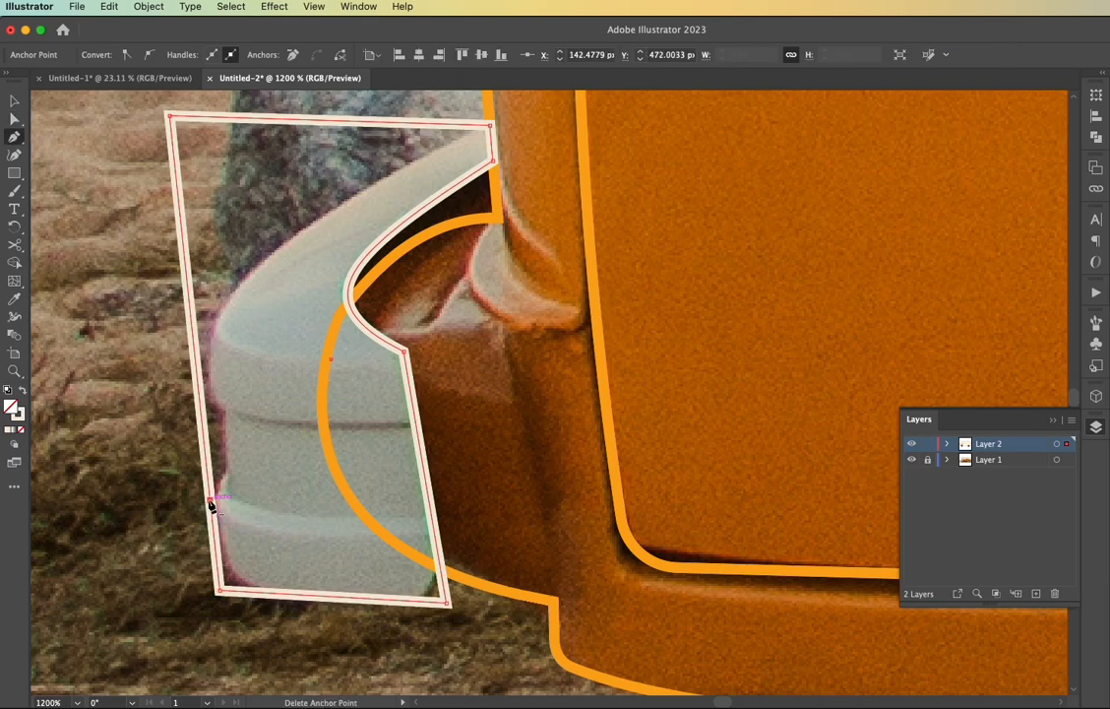
Round the front bumper outline's two lower corners and its inner corner to match the photo
key("a")
left_click_drag(226, 582, 275, 550)
left_click(447, 603)
left_click_drag(439, 594, 409, 567)
left_click(405, 351)
left_click_drag(397, 360, 371, 381)
Fit the outer-side anchor points to the bumper's recessed groove and add another anchor point above them
left_click_drag(210, 482, 225, 476)
left_click_drag(219, 421, 225, 421)
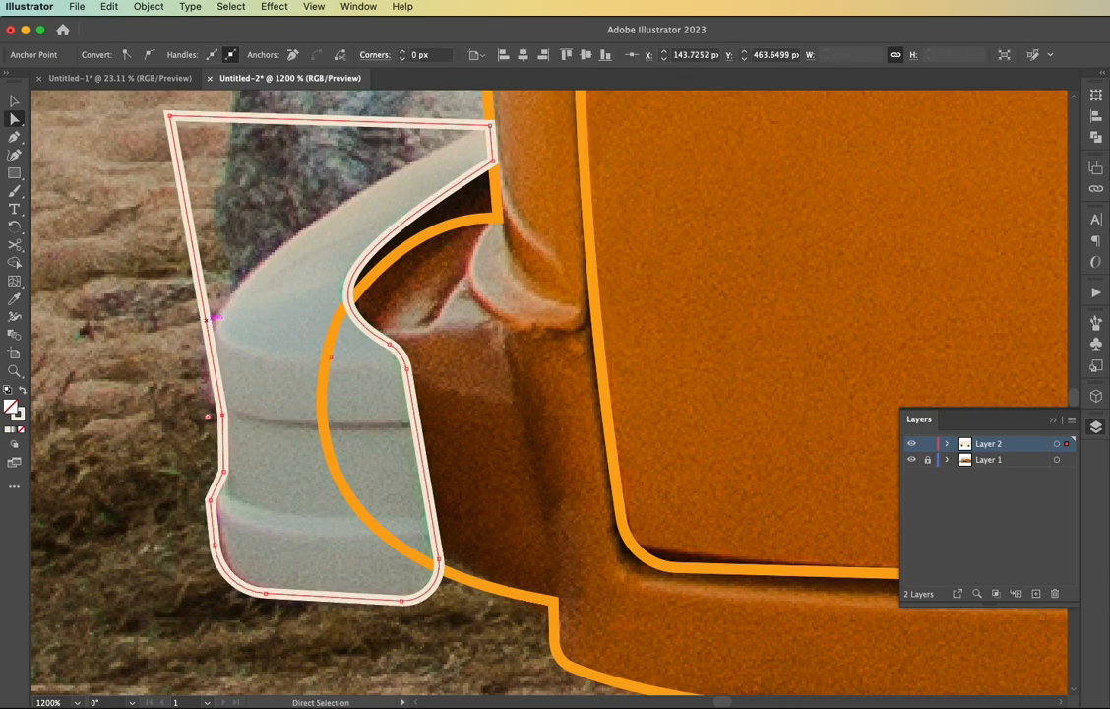
key("p")
key("a")
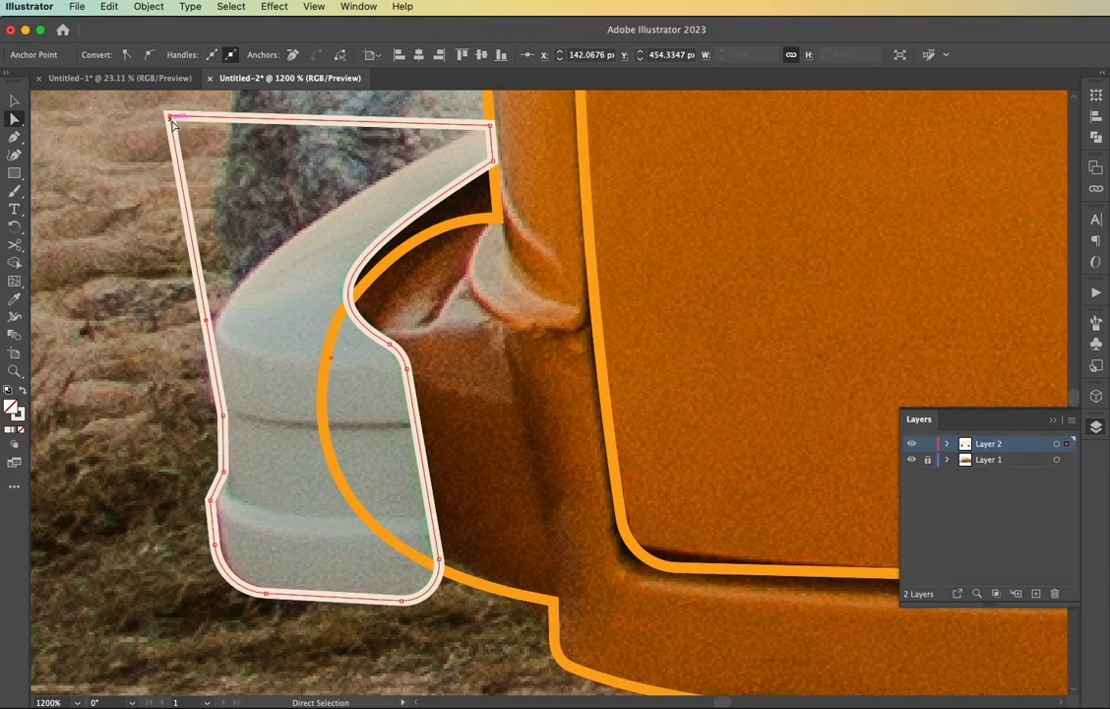
Move the outline's upper-left corner onto the bumper's upper edge and curve the outer segments around its front bend
left_click_drag(172, 121, 295, 234)
key("shift+c")
left_click_drag(247, 279, 235, 280)
left_click_drag(207, 319, 208, 336)
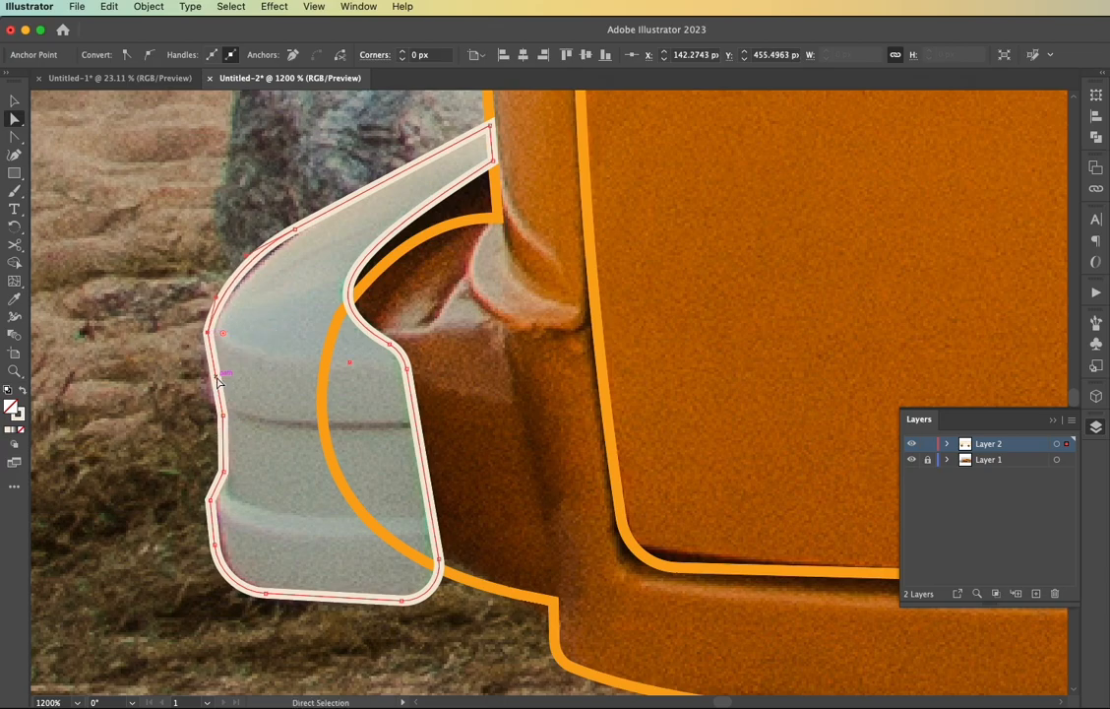
key("shift+c")
left_click_drag(216, 378, 206, 378)
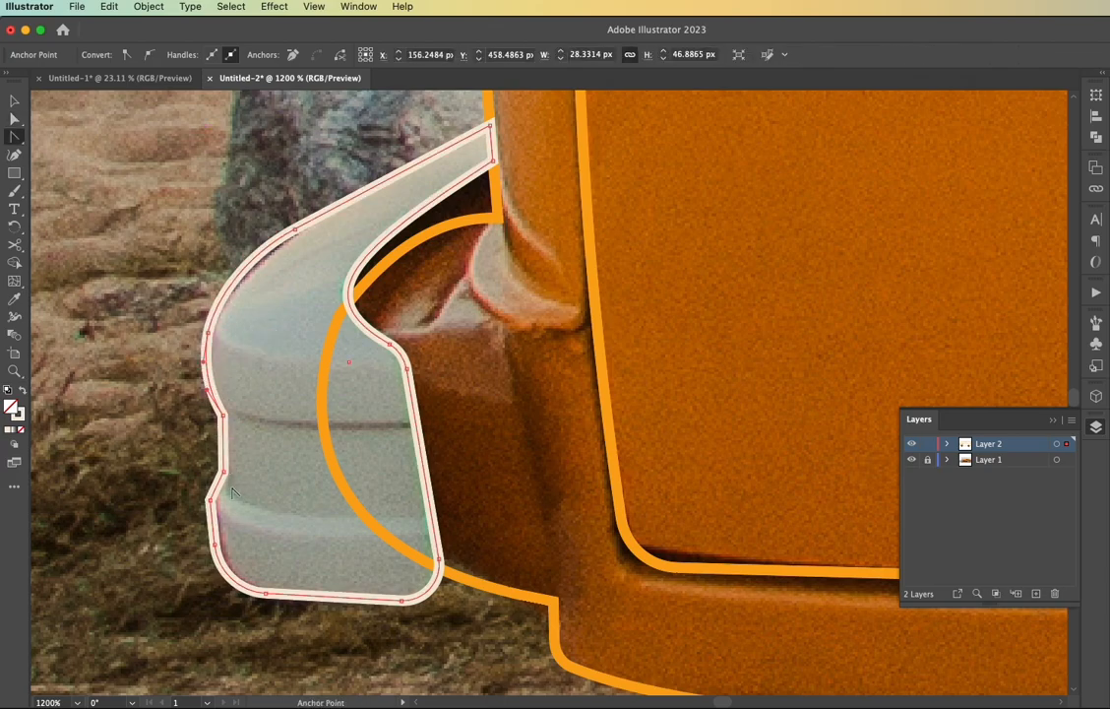
Round the three corners around the groove on the front bumper's outer side
key("a")
left_click(209, 501)
left_click_drag(224, 504, 243, 511)
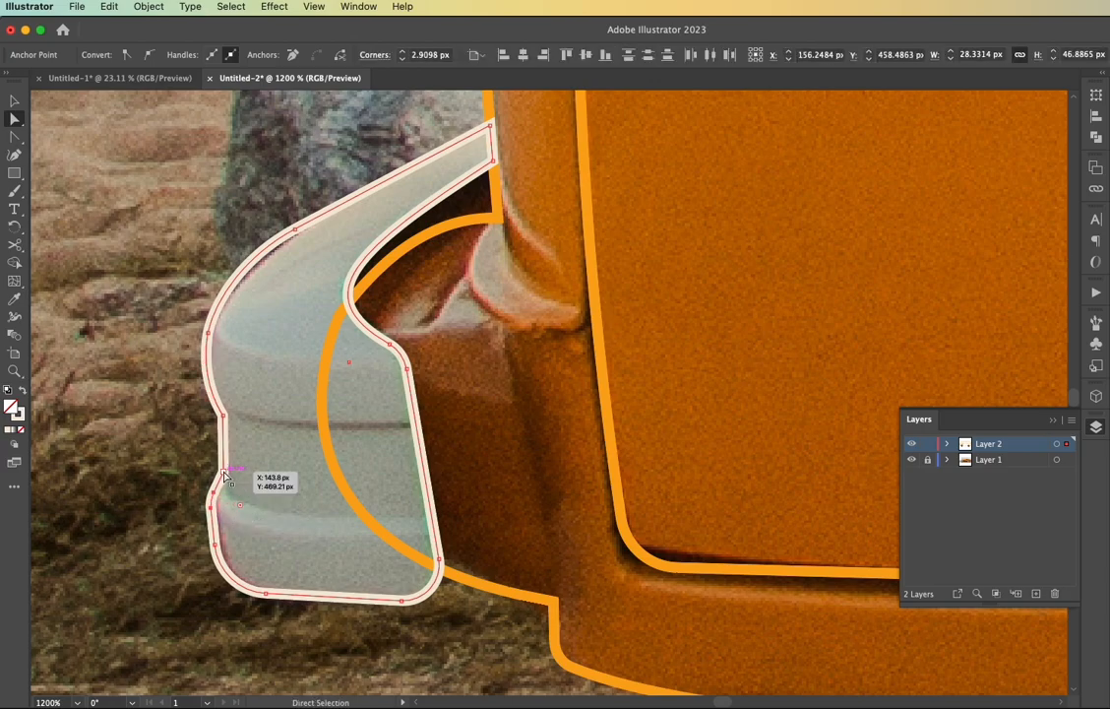
left_click(224, 472)
left_click_drag(210, 469, 188, 463)
left_click(222, 419)
left_click_drag(210, 420, 191, 433)
left_click(254, 463)
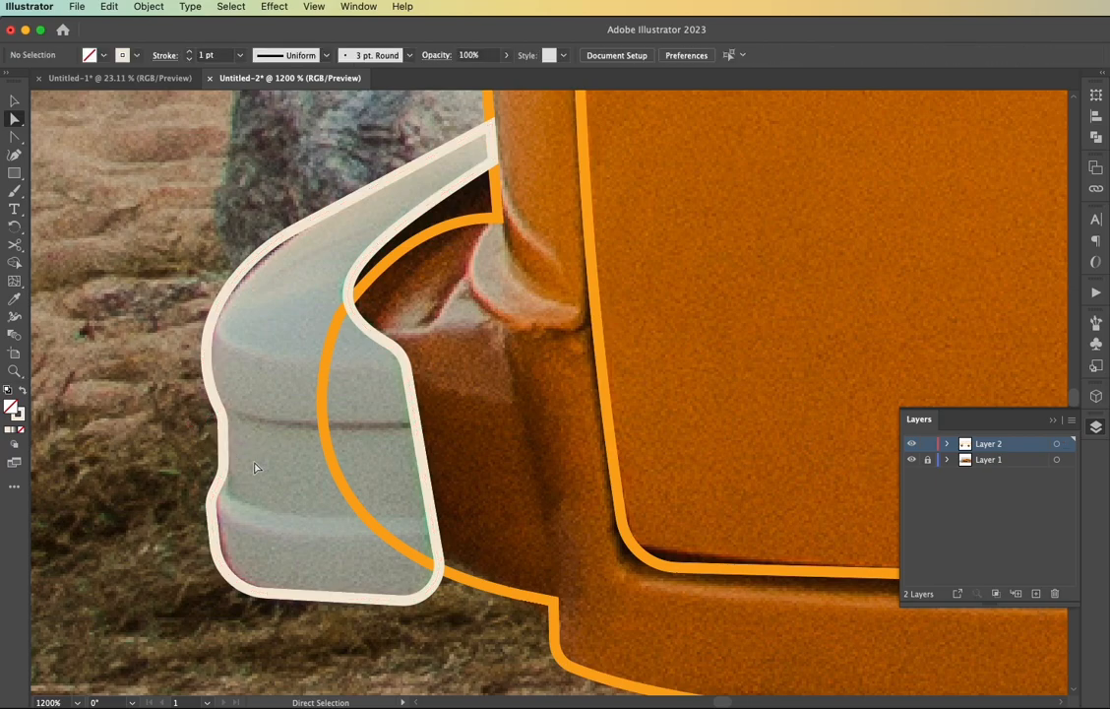
Swap the finished front bumper outline's cream stroke to a fill
scroll(254, 464, "down", 1)
key("v")
left_click(316, 557)
key("shift+x")
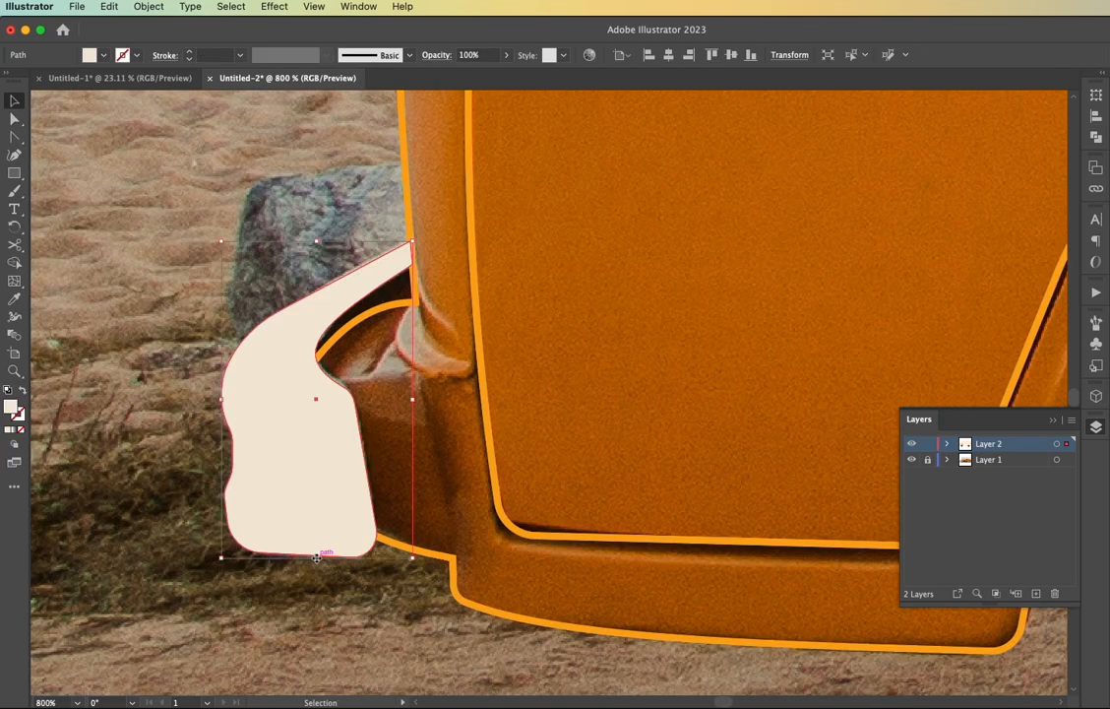
left_click(361, 569)
Draw a rectangle around the van's rear bumper and swap its cream fill to a stroke
scroll(361, 569, "down", 1)
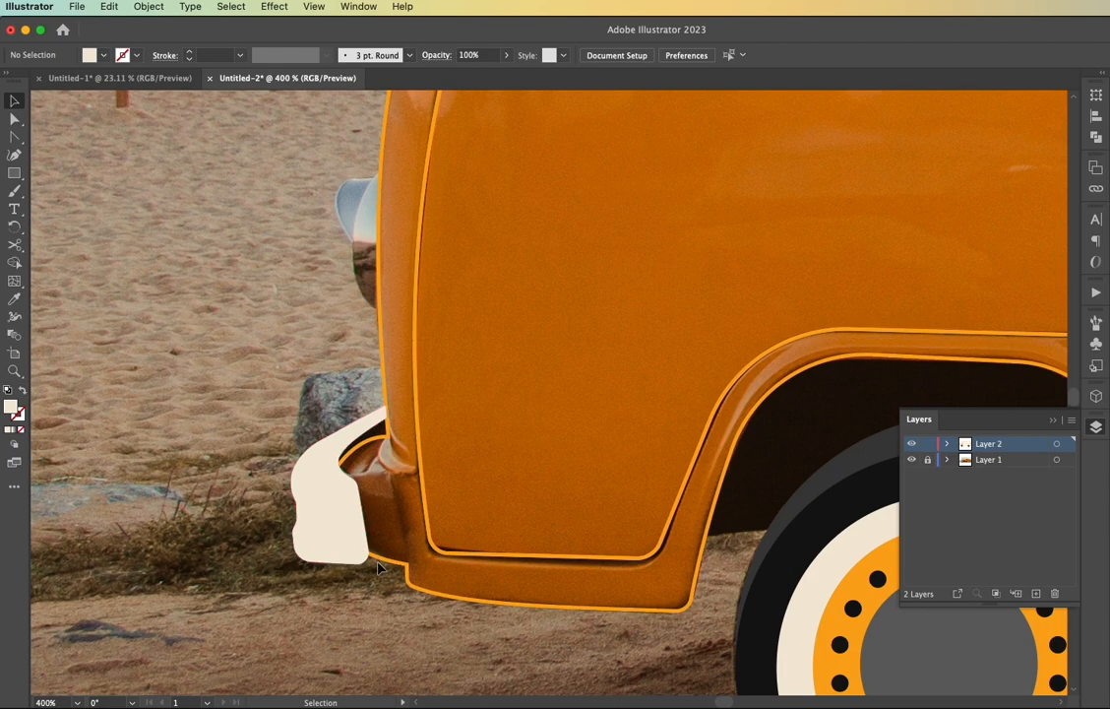
key("super+0")
scroll(652, 529, "right", 5)
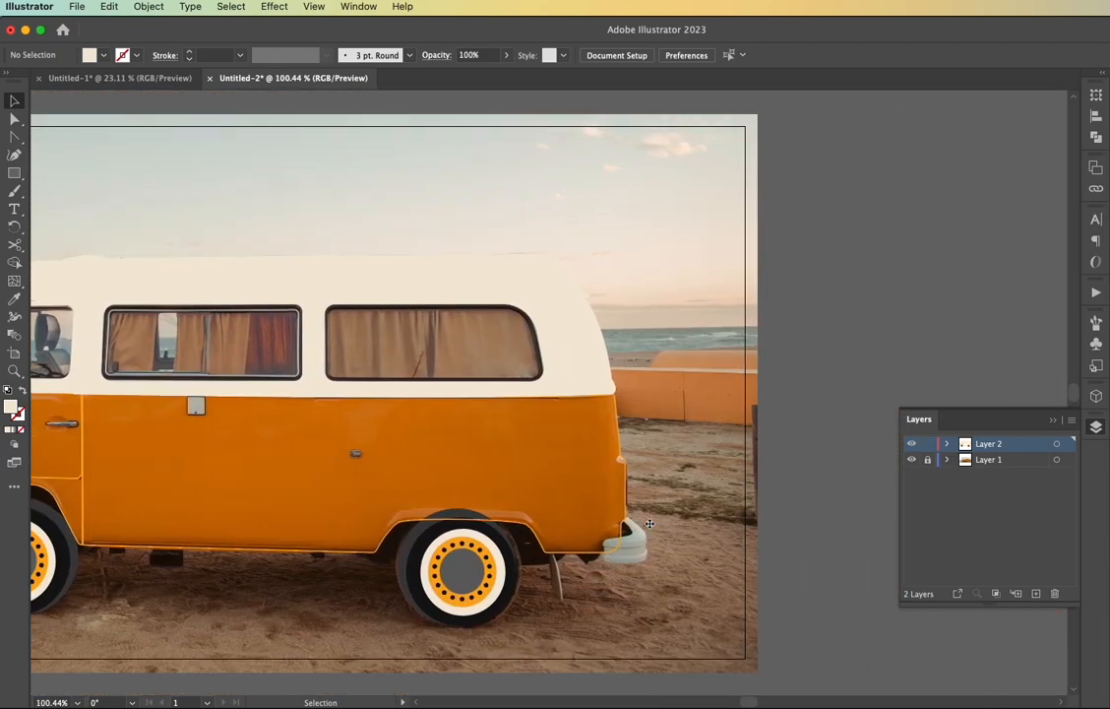
key("super+minus")
scroll(568, 553, "up", 5)
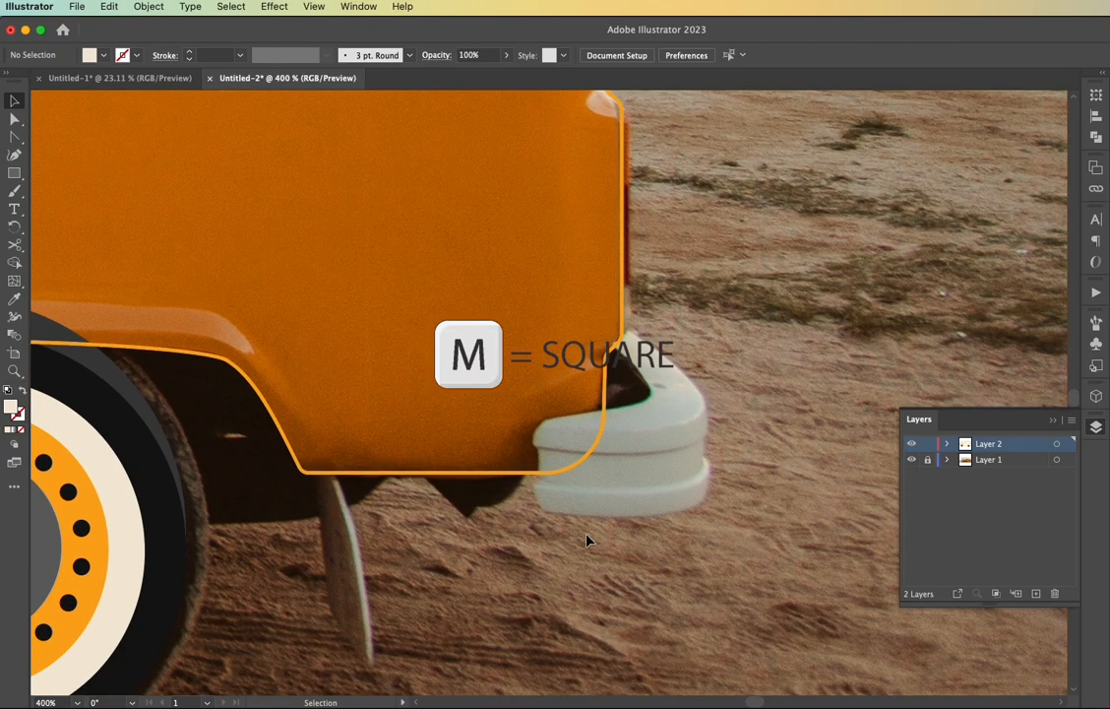
left_click_drag(660, 335, 528, 523)
key("shift+x")
left_click_drag(661, 428, 712, 426)
Raise the rear bumper rectangle's upper edge to where the bumper meets the body and add anchor points along it
scroll(657, 407, "up", 5)
scroll(657, 408, "up", 3)
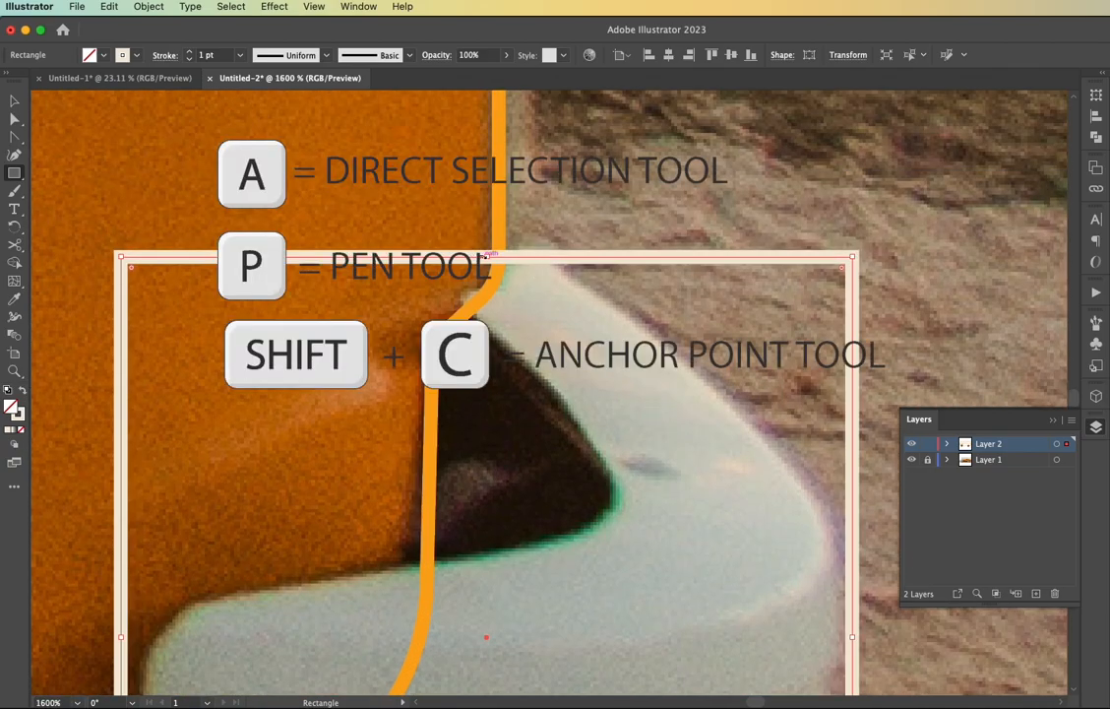
left_click_drag(488, 257, 498, 249)
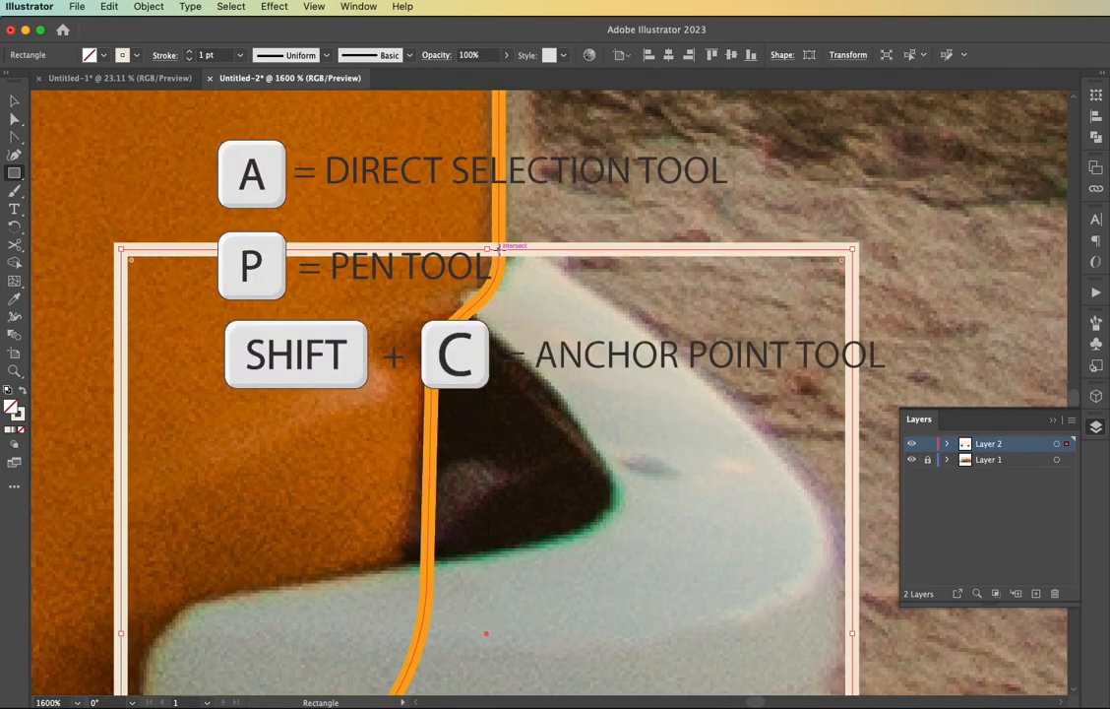
key("shift+c")
left_click(499, 250)
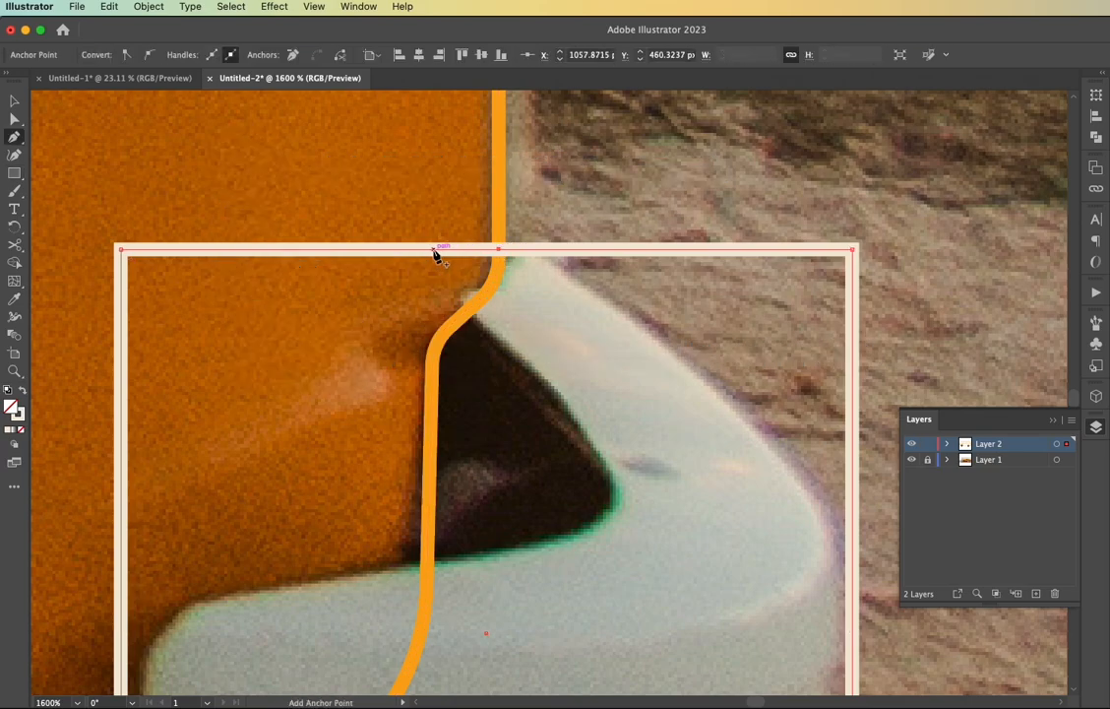
scroll(441, 248, "down", 5)
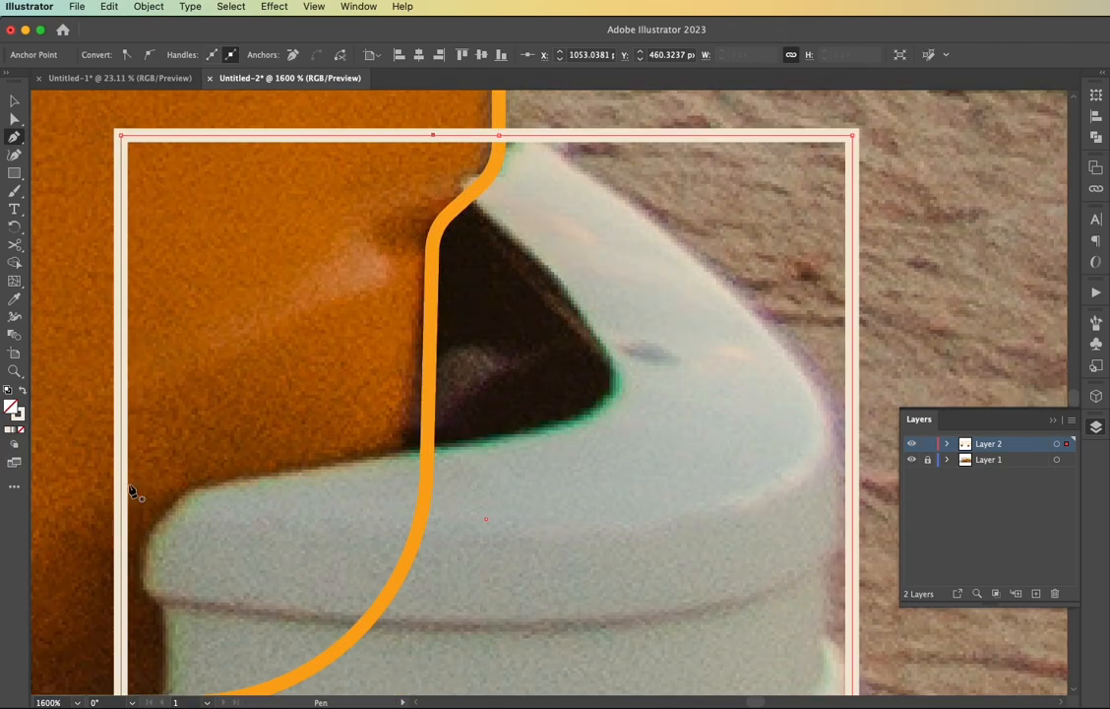
Move the rectangle's upper corners to the rear bumper's inner corner and outer bend, then curve the upper outer segment
key("a")
left_click_drag(120, 135, 607, 392)
scroll(607, 379, "right", 5)
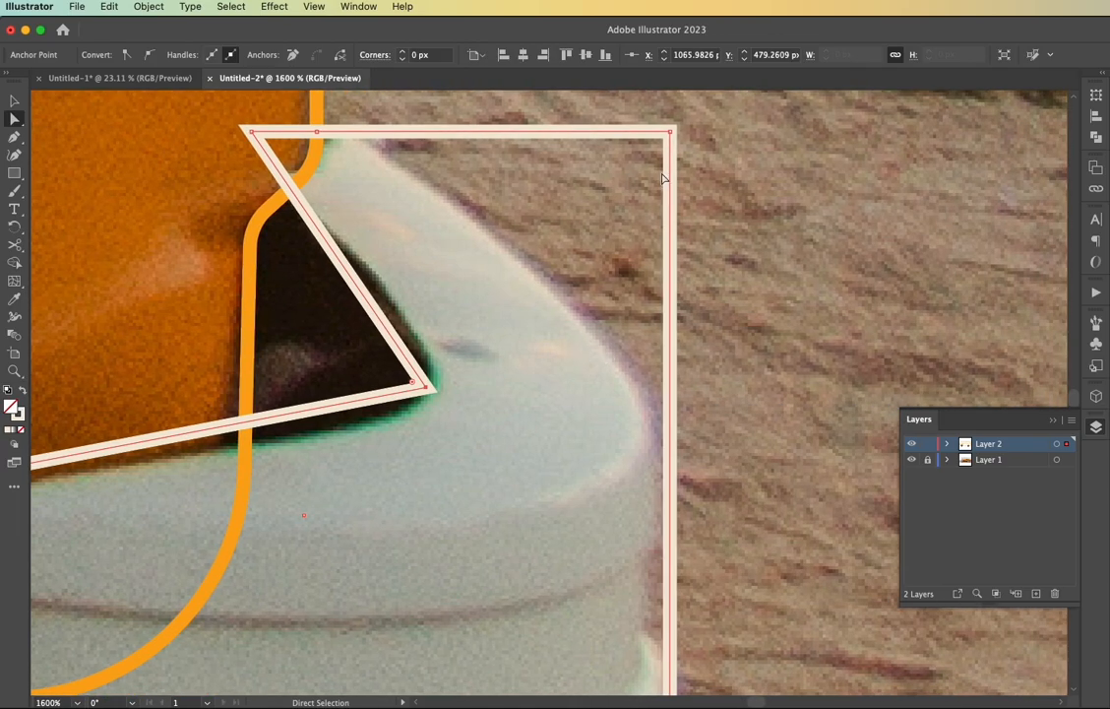
left_click_drag(672, 133, 646, 387)
key("shift+c")
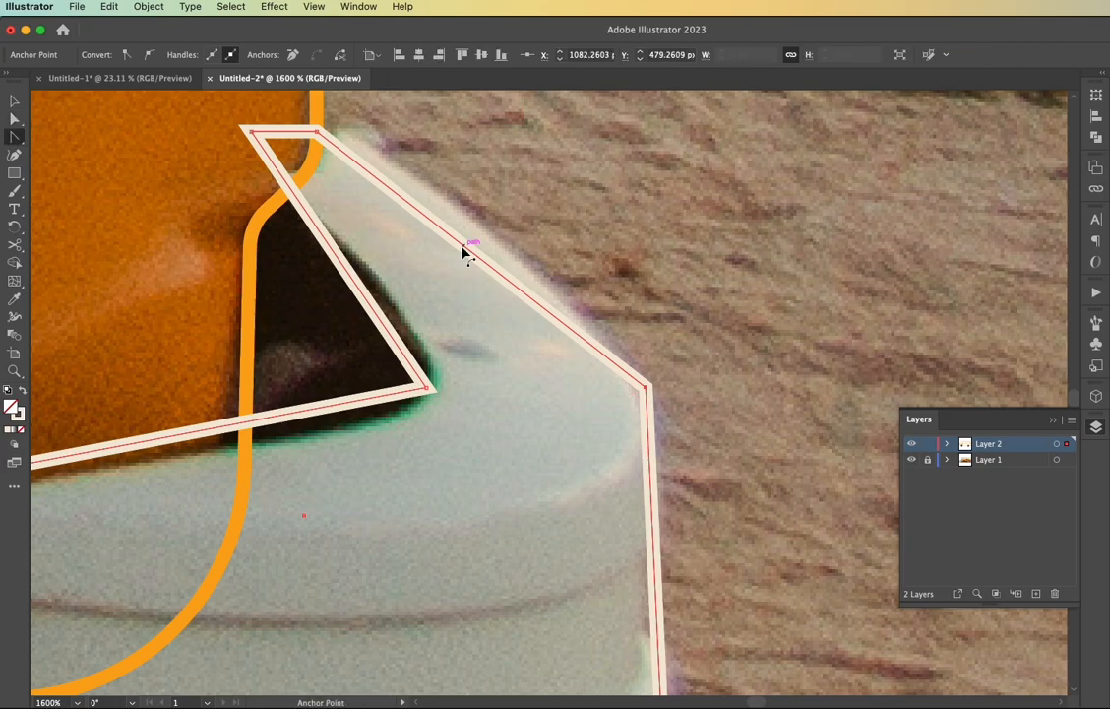
left_click_drag(464, 248, 468, 216)
Add anchor points on the rear bumper outline's right side and fit them to the bumper's groove
key("p")
scroll(493, 226, "down", 5)
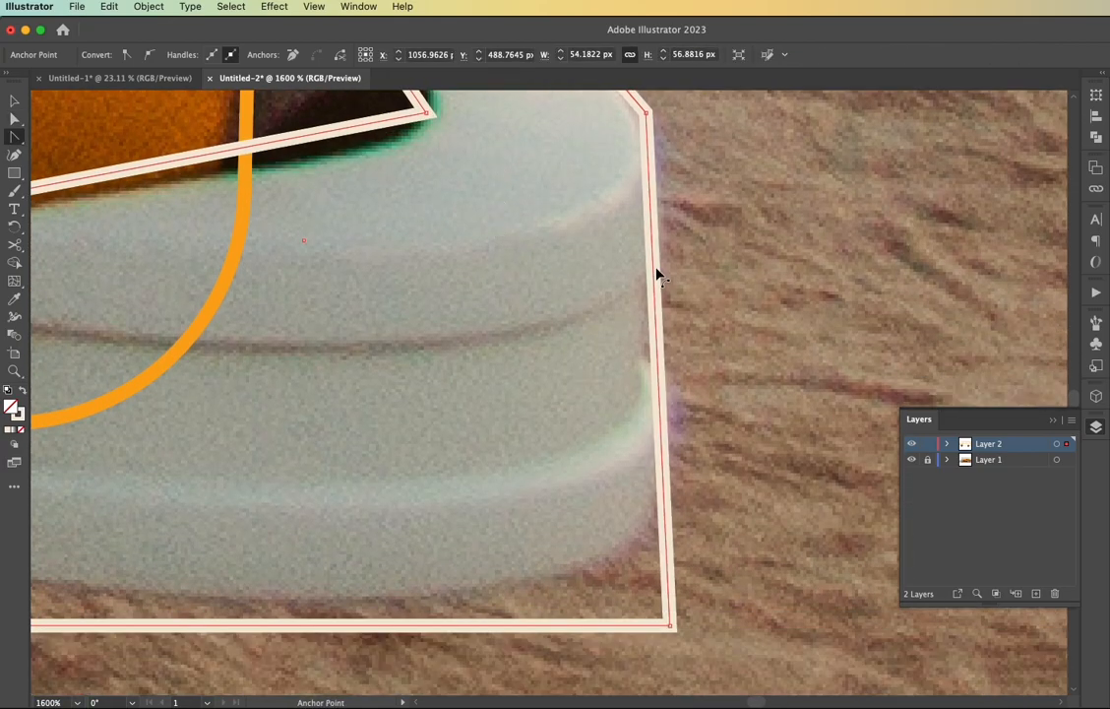
left_click(657, 280)
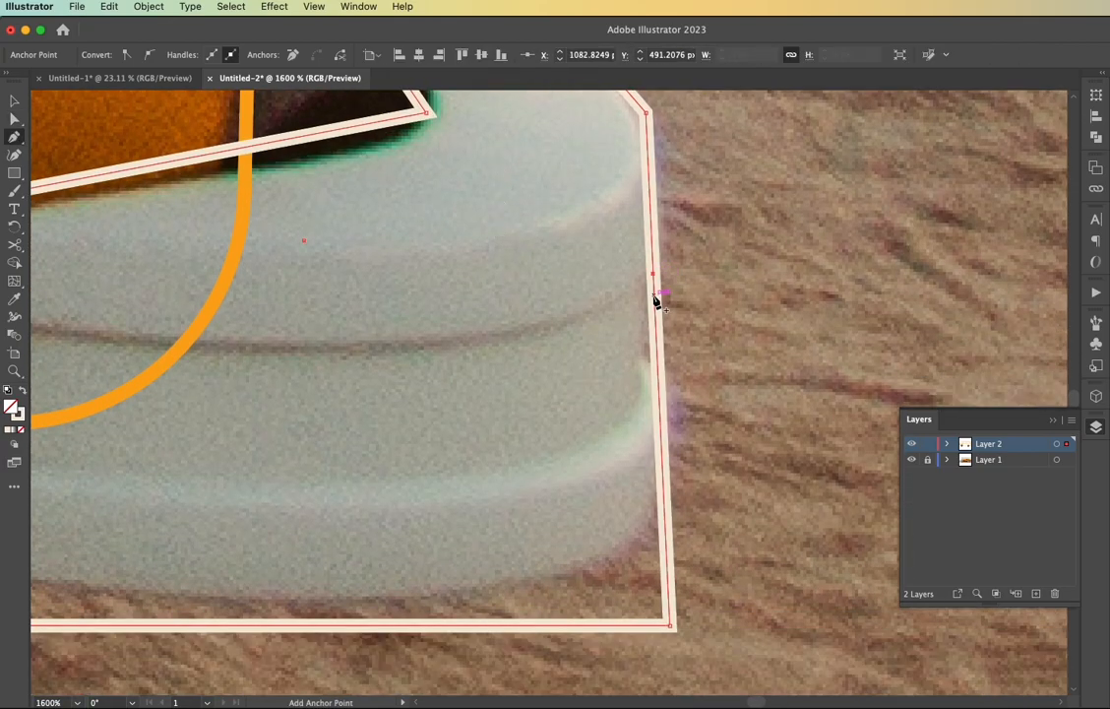
left_click(657, 354)
key("a")
left_click_drag(655, 293, 647, 288)
left_click_drag(658, 354, 659, 393)
Move the rear bumper outline's two lower corners onto the bumper's bottom edge
left_click_drag(674, 627, 669, 598)
scroll(668, 608, "left", 5)
scroll(669, 607, "left", 3)
left_click_drag(241, 623, 266, 584)
Round the rear bumper outline's lower-right corner and the corners around its right-side groove
scroll(275, 588, "right", 1)
scroll(274, 589, "right", 4)
left_click(809, 598)
left_click_drag(712, 527, 596, 490)
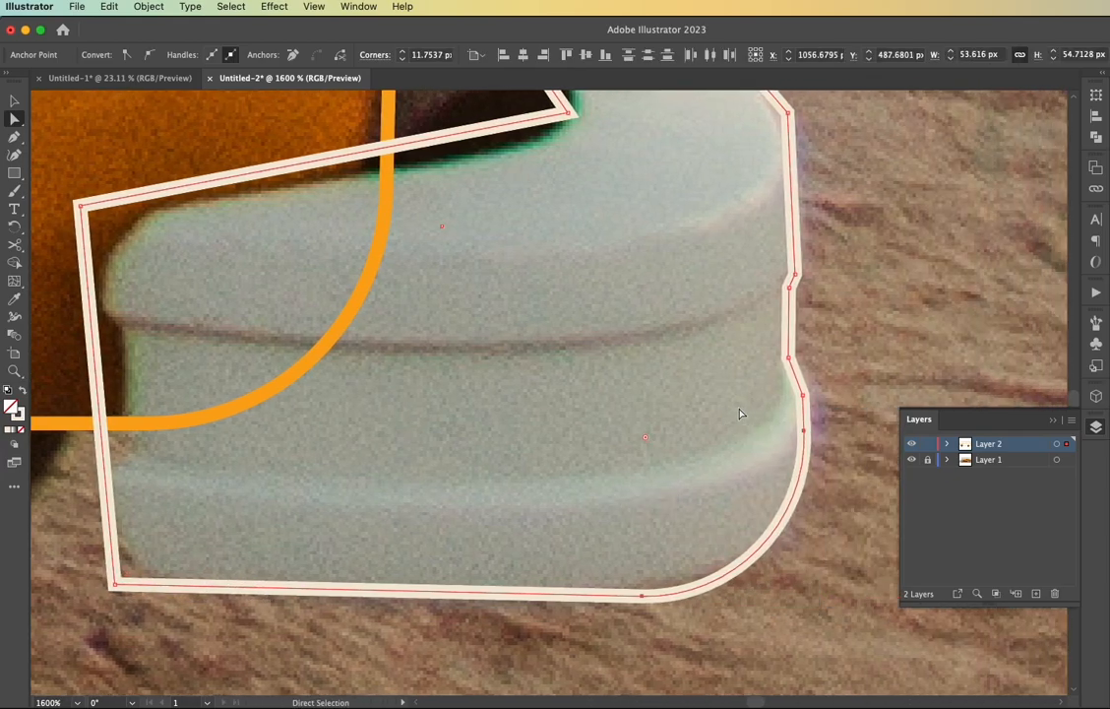
left_click(803, 396)
left_click_drag(798, 397, 740, 425)
scroll(793, 369, "up", 2)
left_click(791, 346)
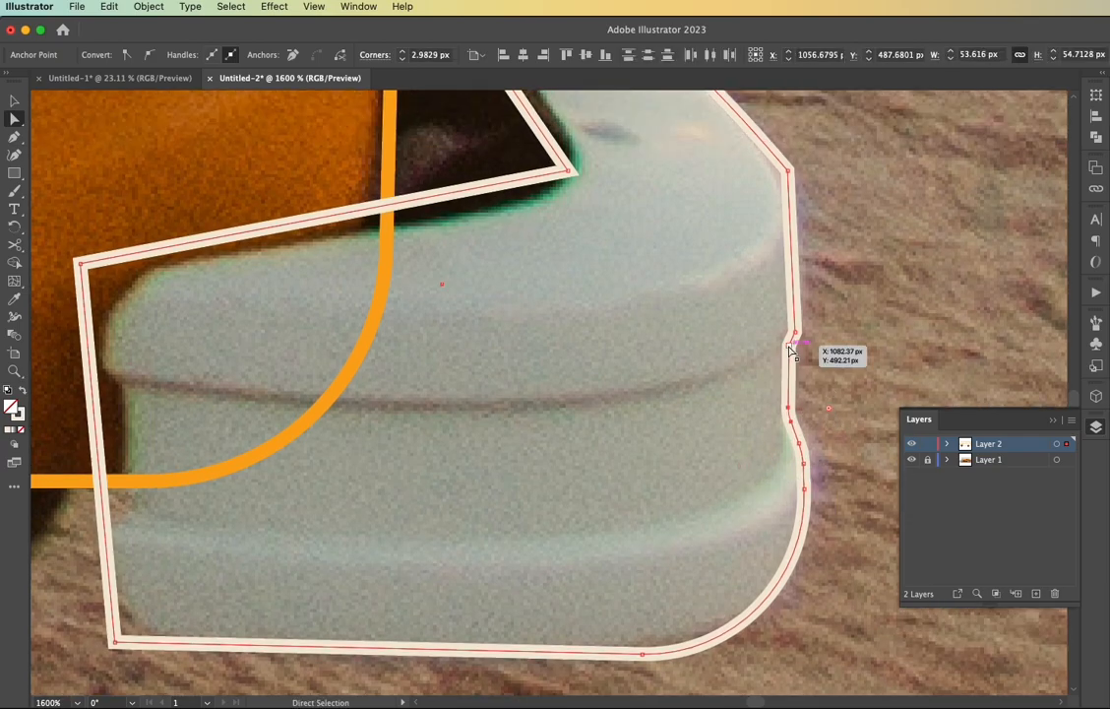
left_click_drag(783, 345, 554, 433)
Round the rear bumper outline's inner corner and outer bend, and shift its upper-left anchor point inward
scroll(662, 405, "up", 6)
left_click(557, 435)
scroll(531, 448, "left", 5)
left_click_drag(226, 435, 276, 434)
left_click_drag(769, 348, 664, 380)
left_click(691, 406)
scroll(694, 410, "down", 5)
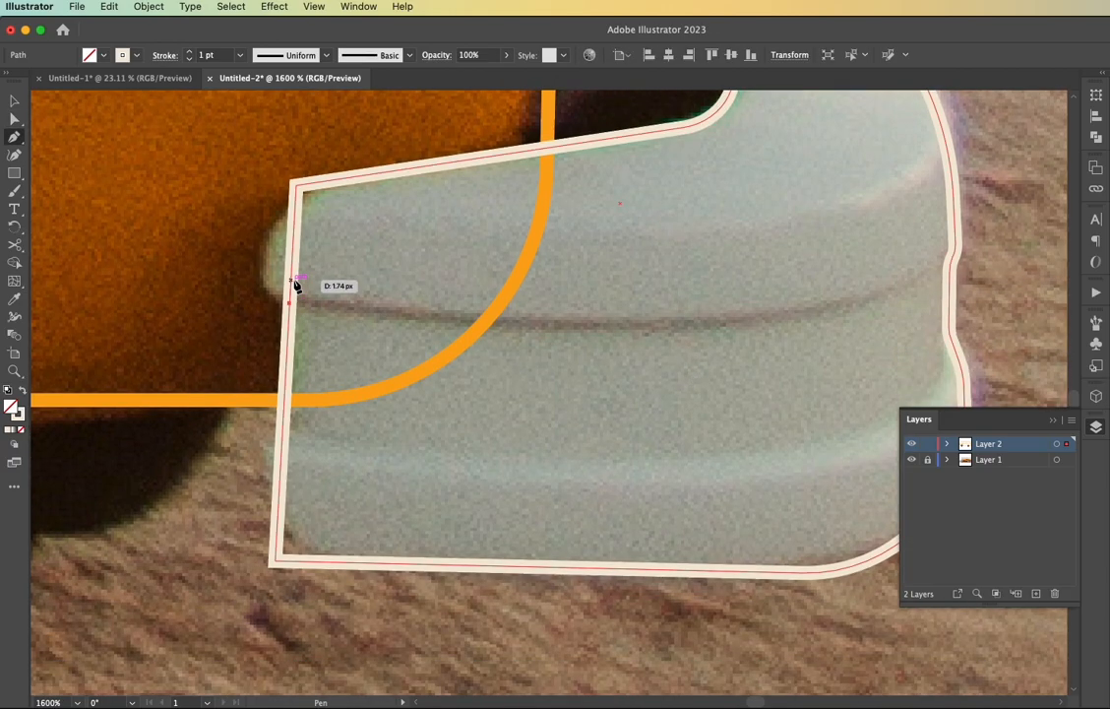
left_click(293, 283)
key("super+z")
key("super+z")
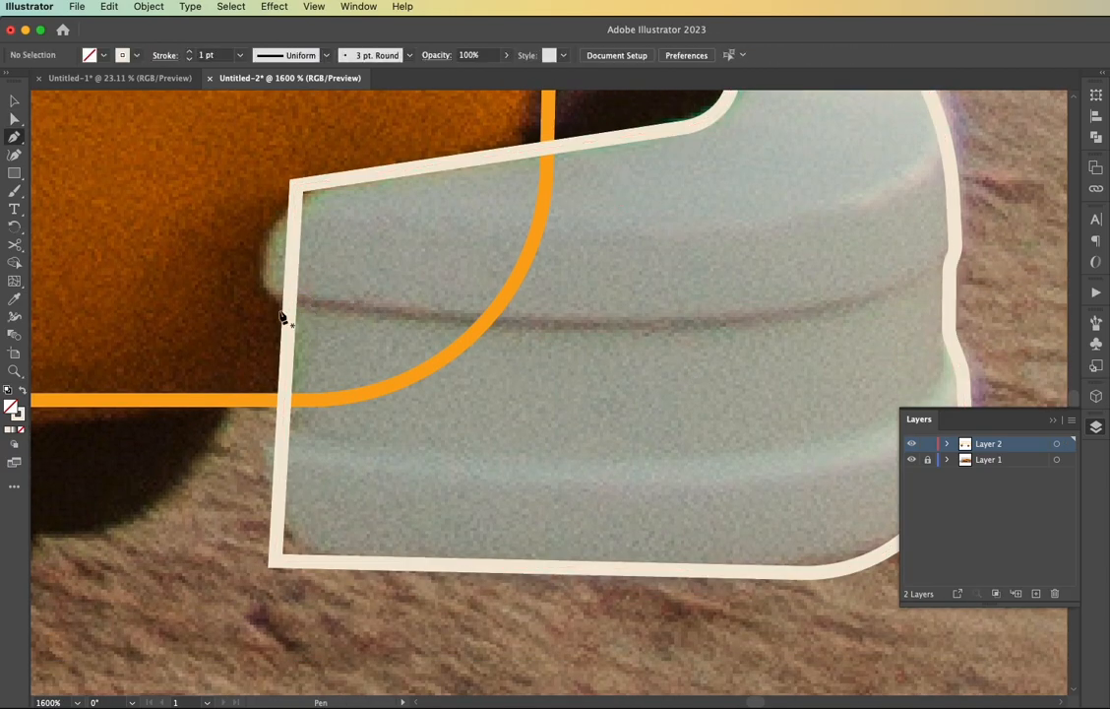
Add two anchor points on the rear bumper outline's left side and pull the upper one out to the bumper's rounded end
left_click(290, 317)
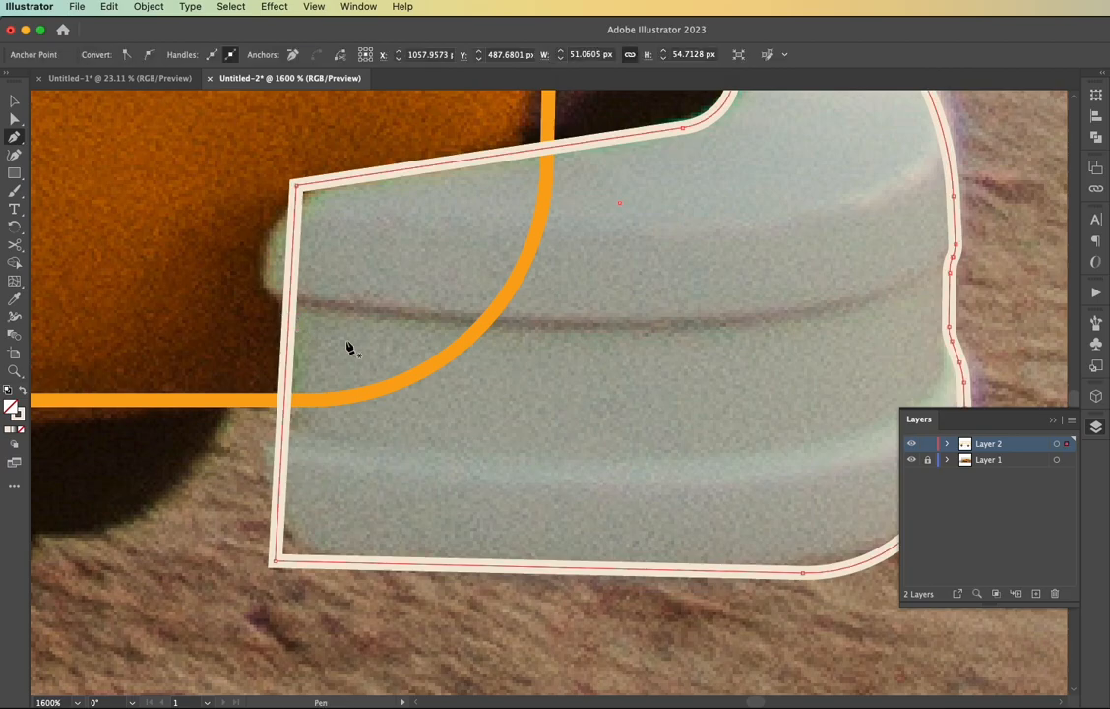
left_click(293, 295)
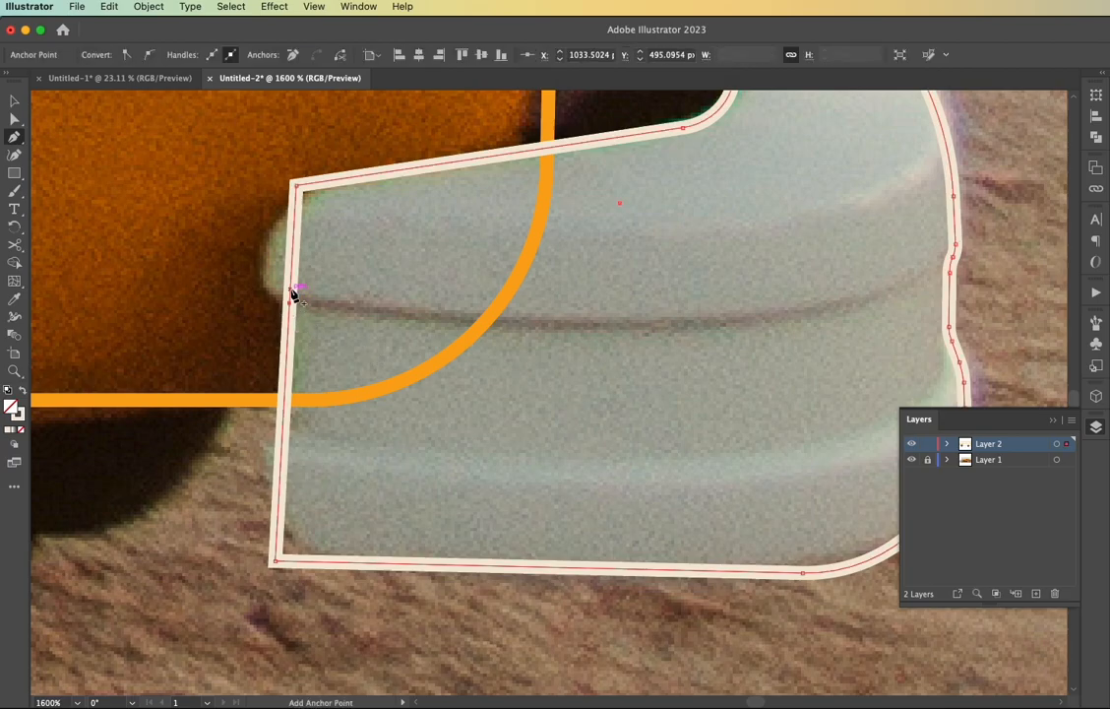
mouse_move(291, 287)
left_mouse_down()
mouse_move(254, 308)
mouse_move(246, 301)
mouse_move(292, 276)
left_mouse_up()
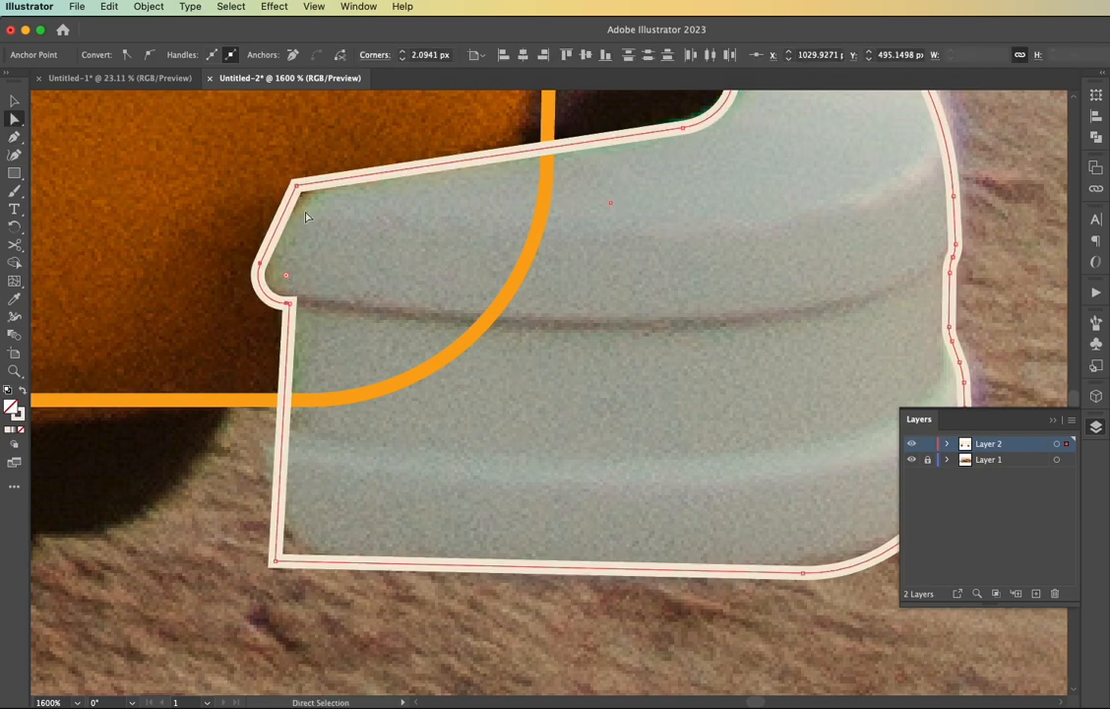
Round the upper-left, groove and lower-left corners of the rear bumper outline
left_click(298, 186)
left_click_drag(308, 202, 346, 254)
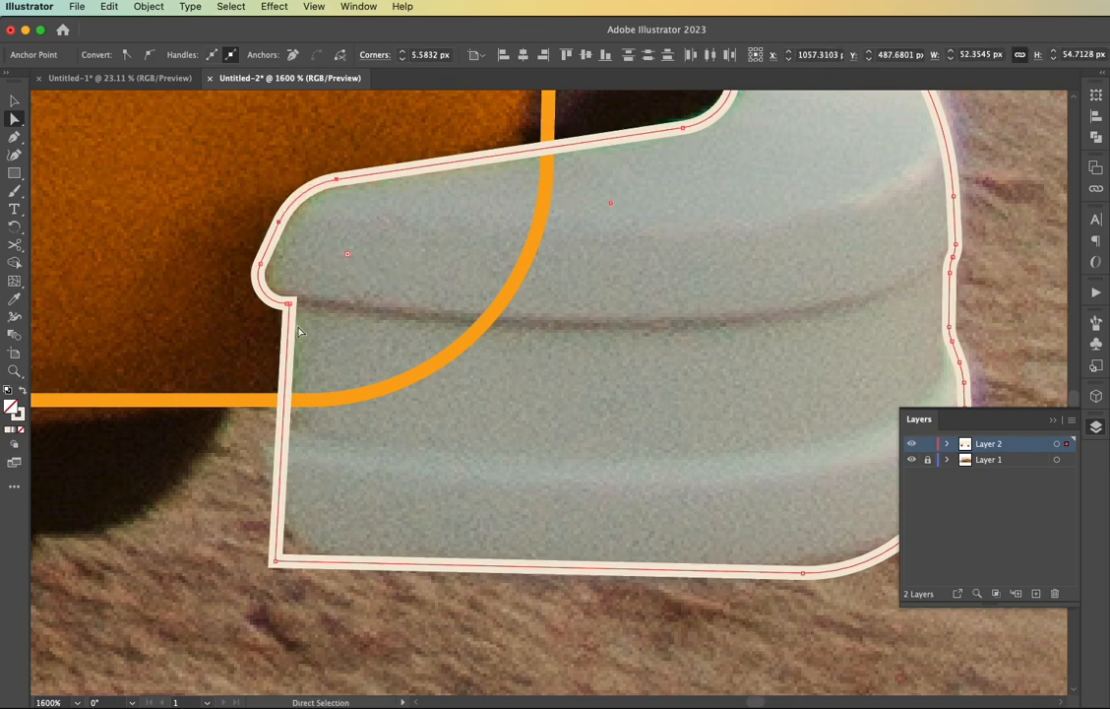
left_click(290, 305)
left_click_drag(280, 315, 258, 331)
left_click(364, 384)
left_click_drag(364, 384, 315, 328)
left_click(222, 504)
left_click_drag(235, 492, 325, 455)
left_click(429, 476)
Move the rear bumper outline's upper-left anchor point to where the bumper's inner edge meets the van body
key("super+minus")
key("super+minus")
key("super+minus")
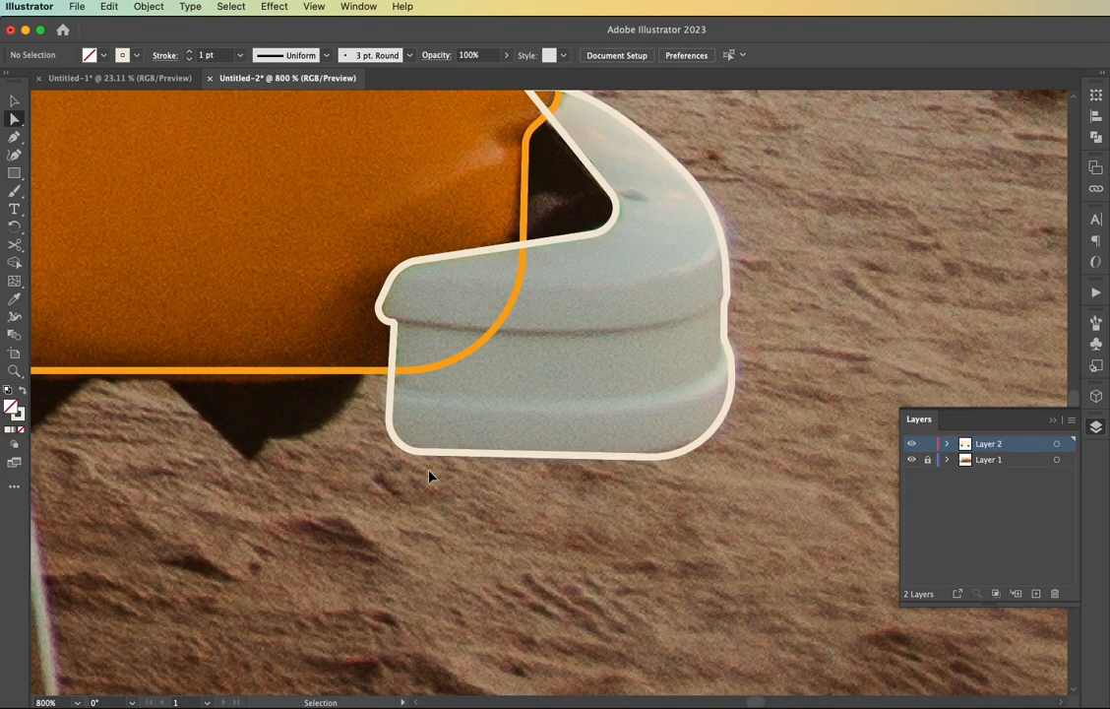
scroll(468, 481, "up", 1)
scroll(559, 209, "up", 5)
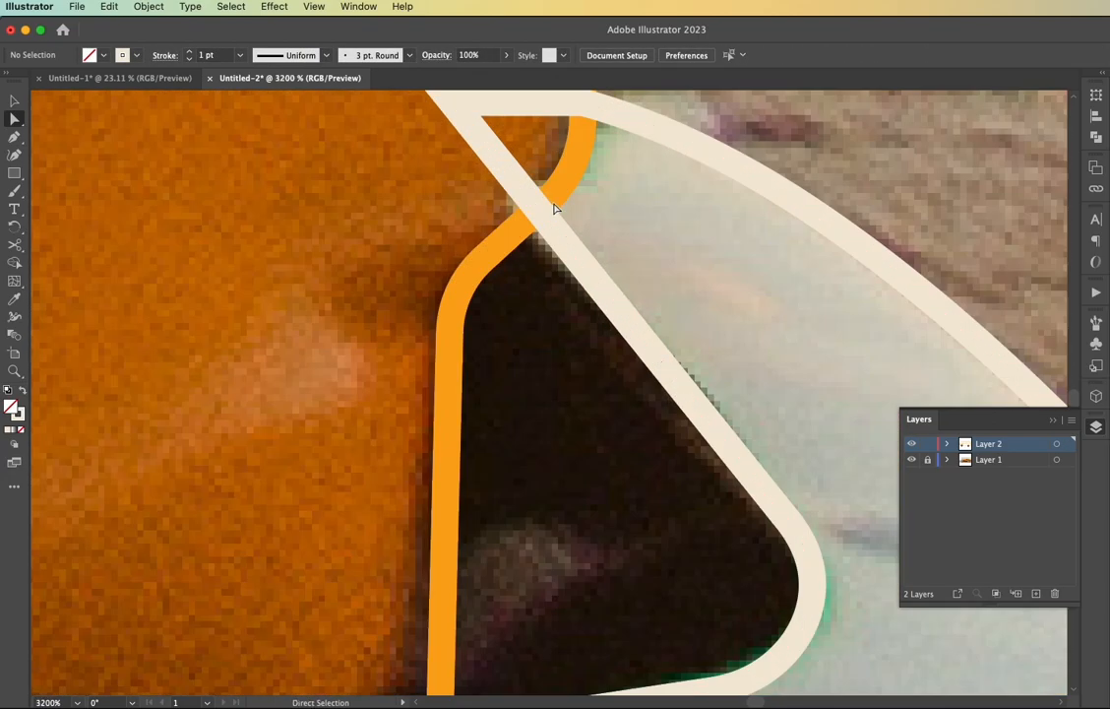
scroll(555, 207, "up", 3)
left_click(462, 200)
left_click_drag(463, 200, 539, 309)
key("super+z")
left_click(460, 199)
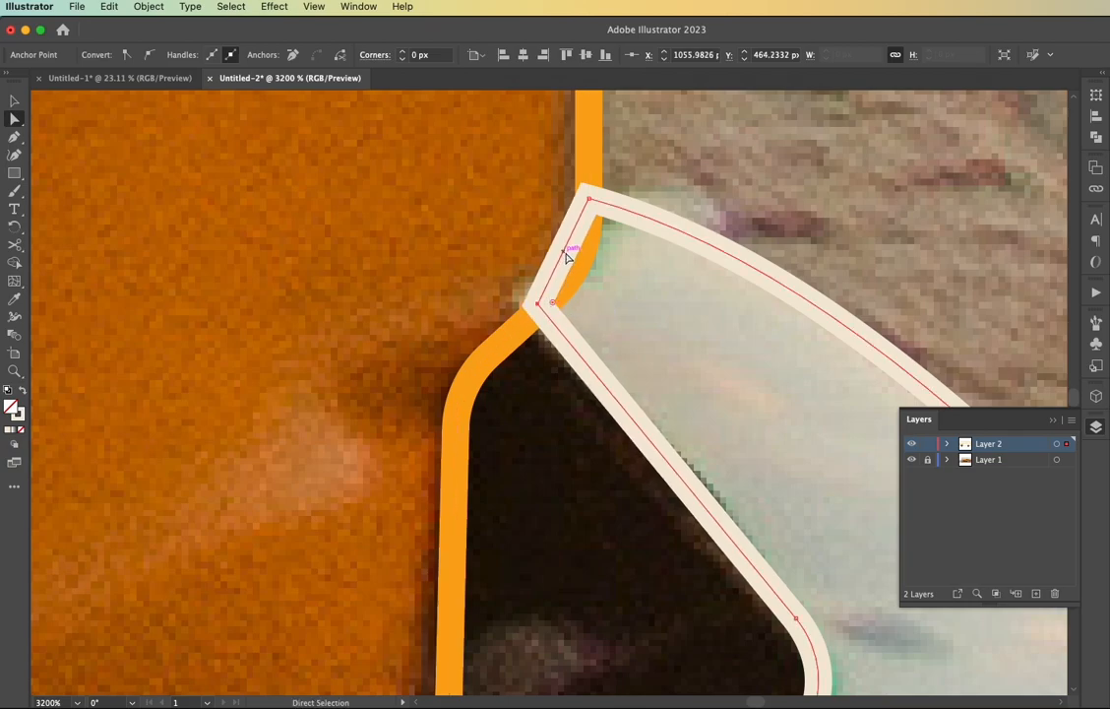
Curve the short top segment of the rear bumper outline along the van body's edge and select the whole outline
key("shift+c")
left_click_drag(569, 250, 583, 266)
scroll(583, 266, "down", 4)
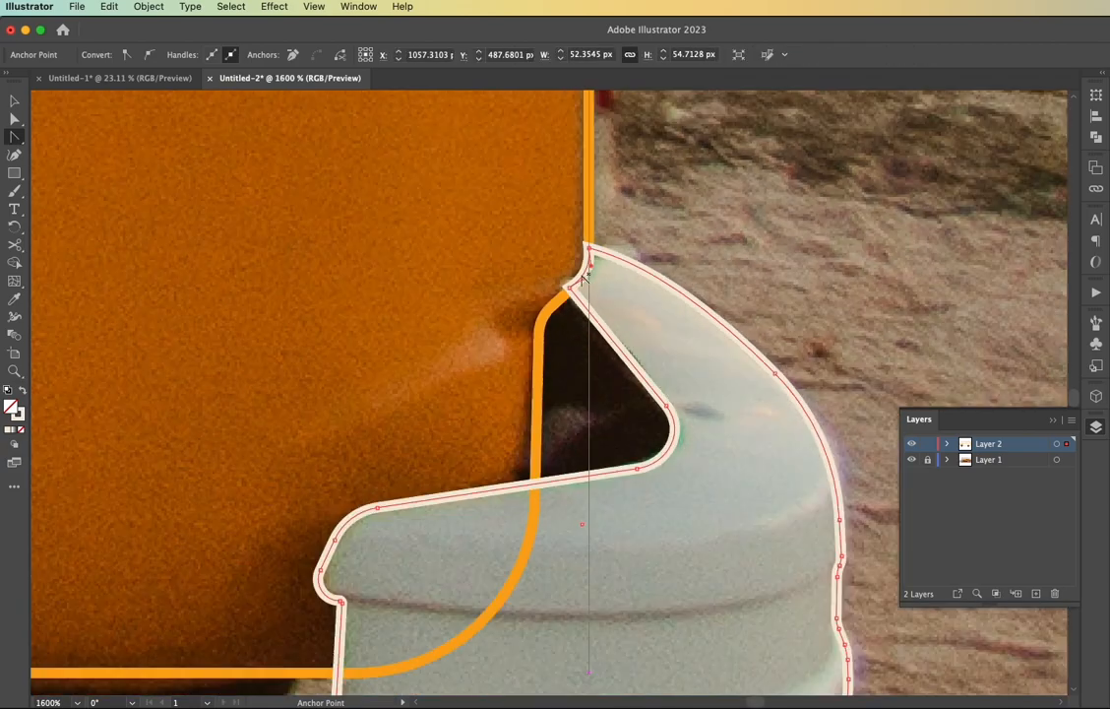
key("v")
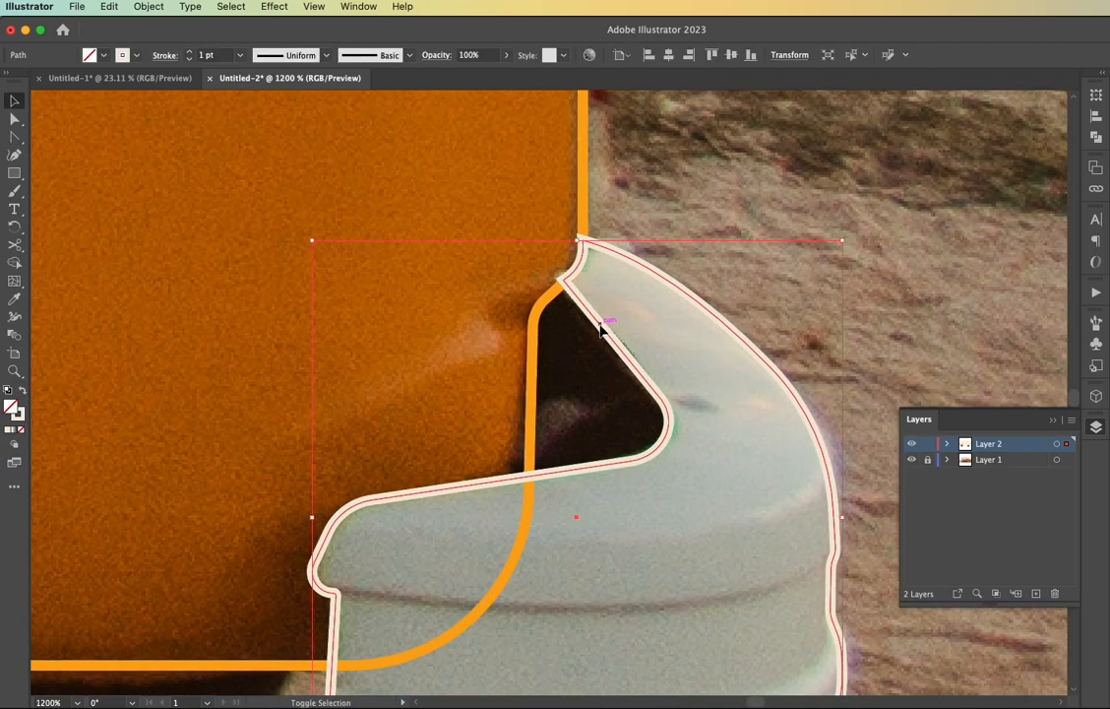
Swap stroke and fill on the rear bumper outline and the orange body outline so both become solid shapes
key("shift+x")
left_click(535, 336)
key("shift+x")
left_click(558, 342)
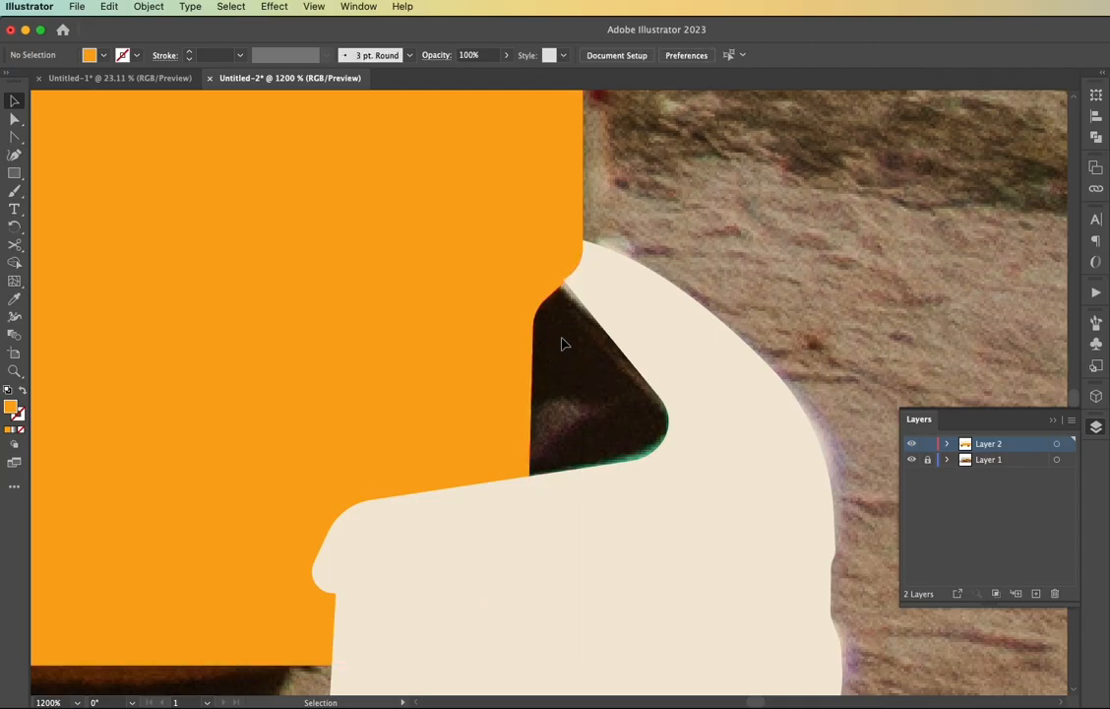
scroll(560, 342, "down", 3)
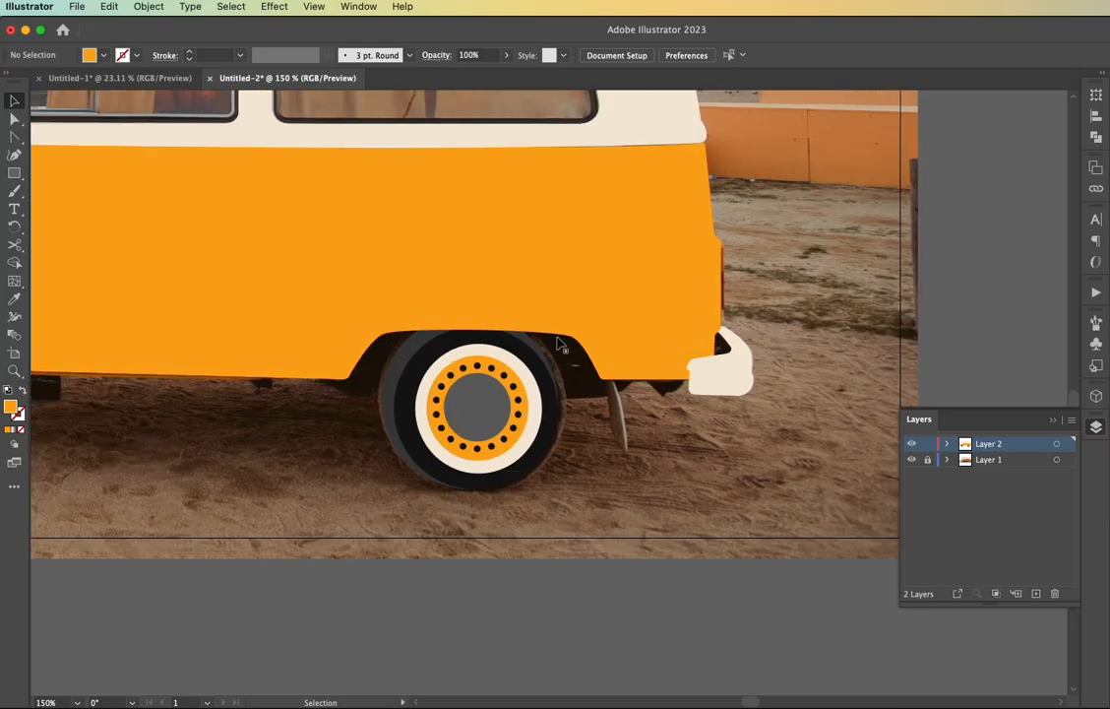
Turn the front body panel outline and the front door outline into solid orange fills
scroll(561, 344, "left", 5)
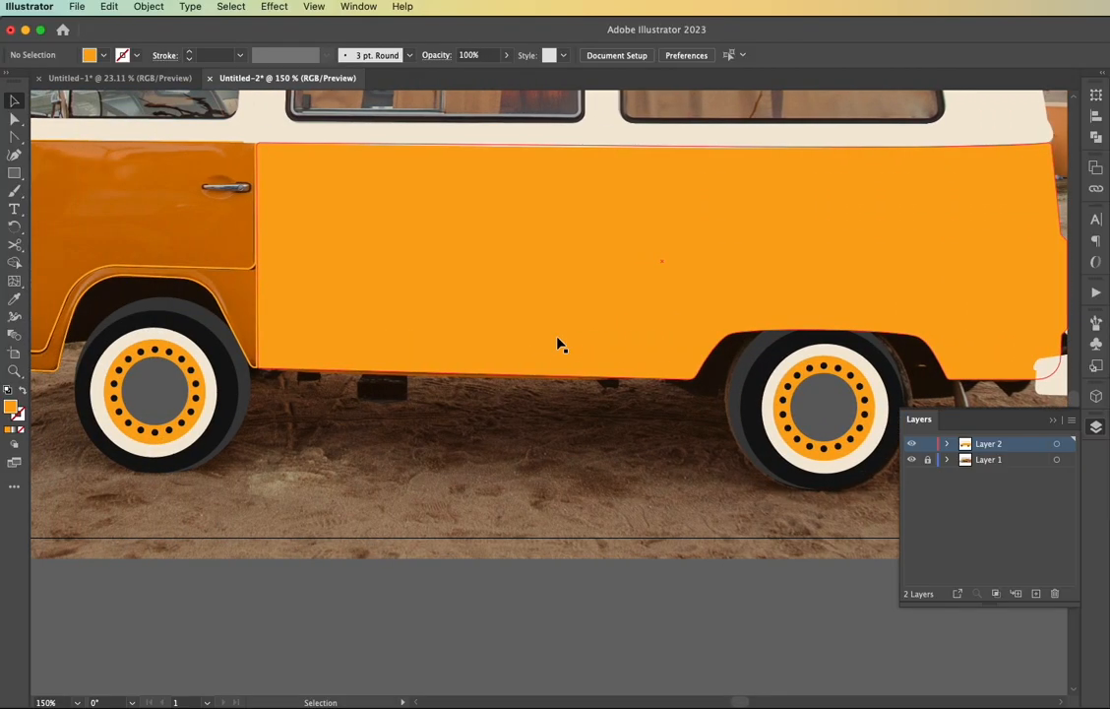
key("super+0")
key("v")
left_click(241, 541)
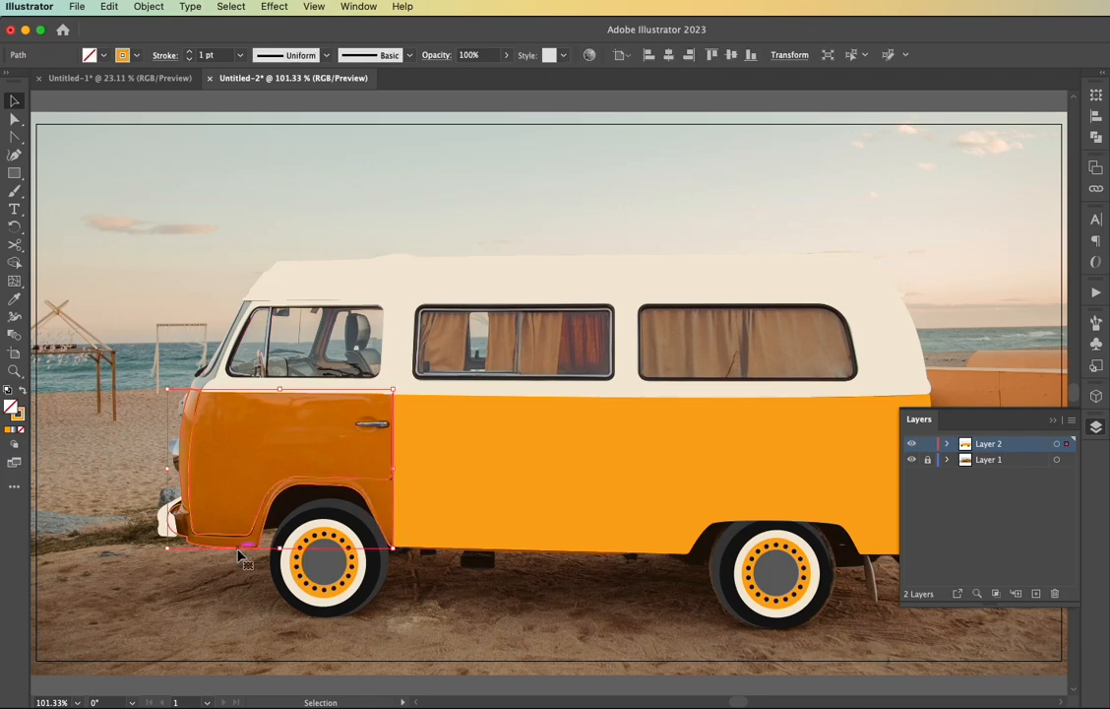
key("shift+x")
left_click(256, 431)
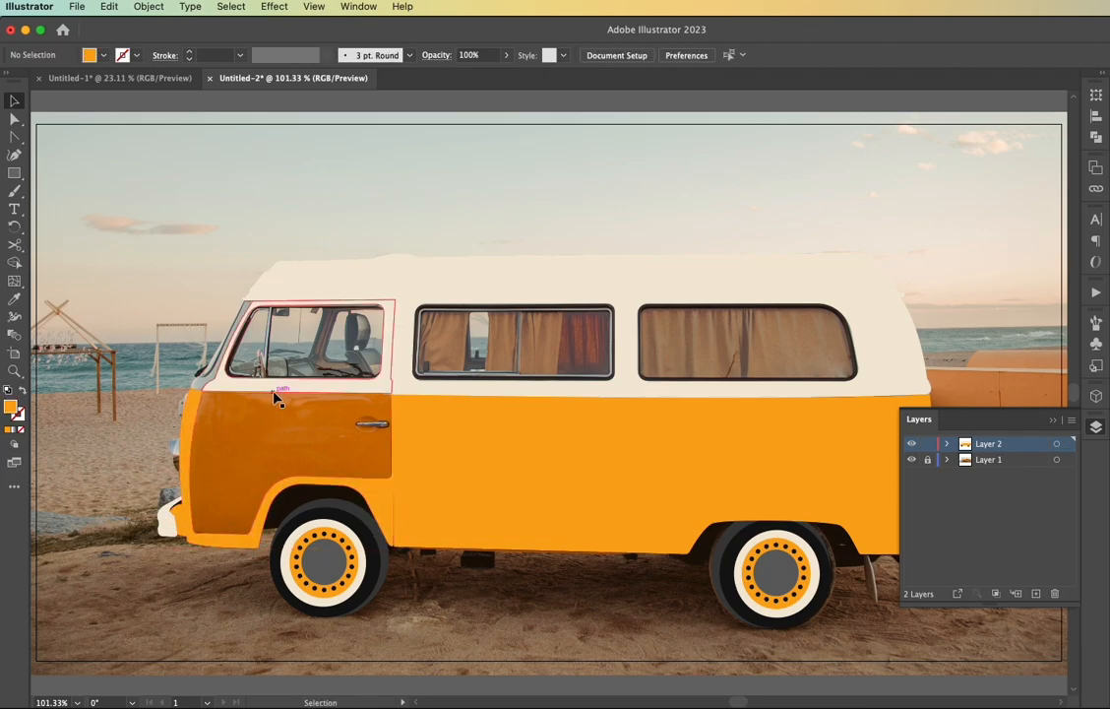
left_click(197, 420)
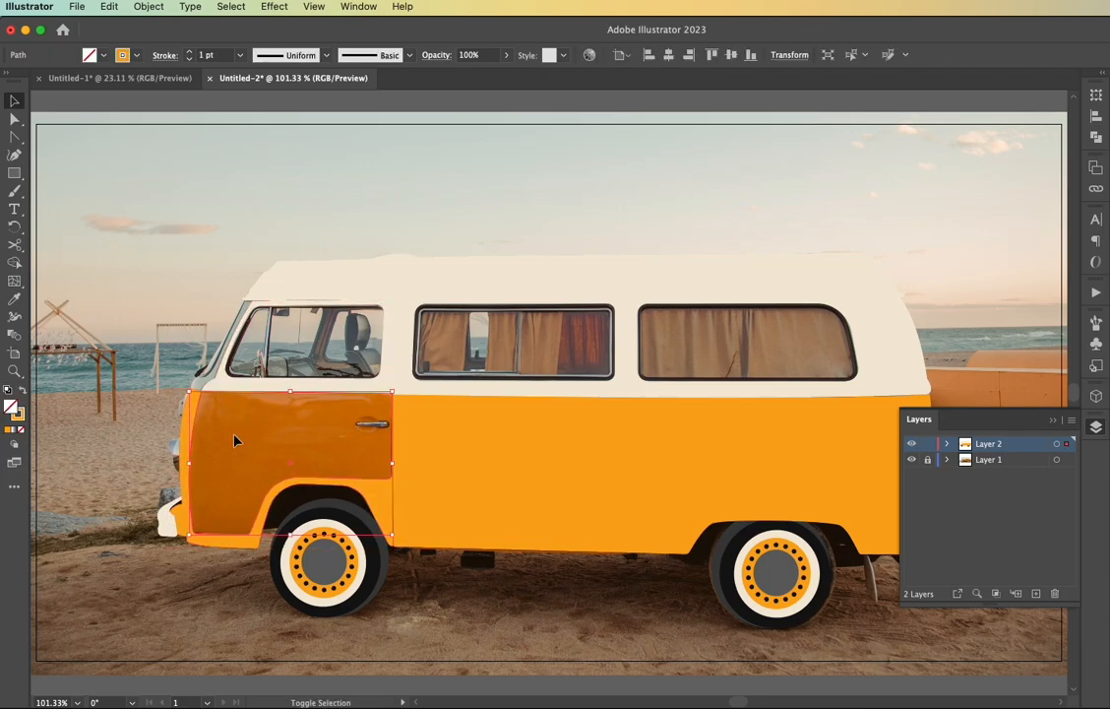
key("shift+x")
left_click(147, 460)
Draw a narrow rectangle over the upper part of the tail light and fill it with red-orange F96B1C
scroll(713, 508, "right", 5)
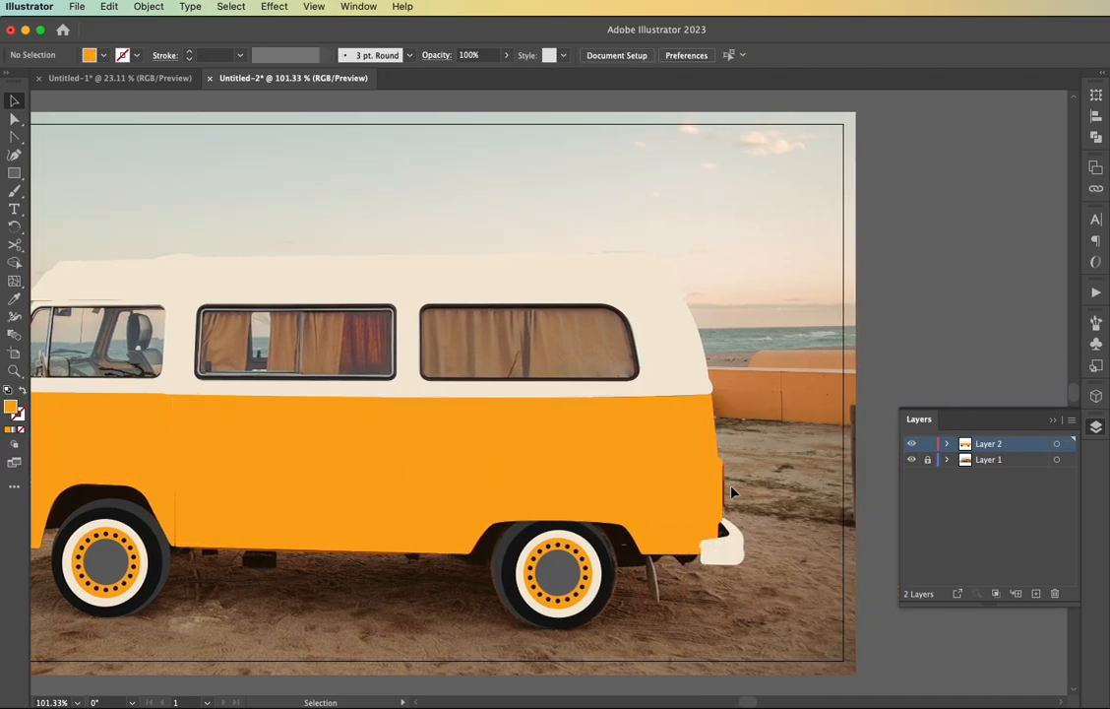
scroll(729, 490, "up", 10)
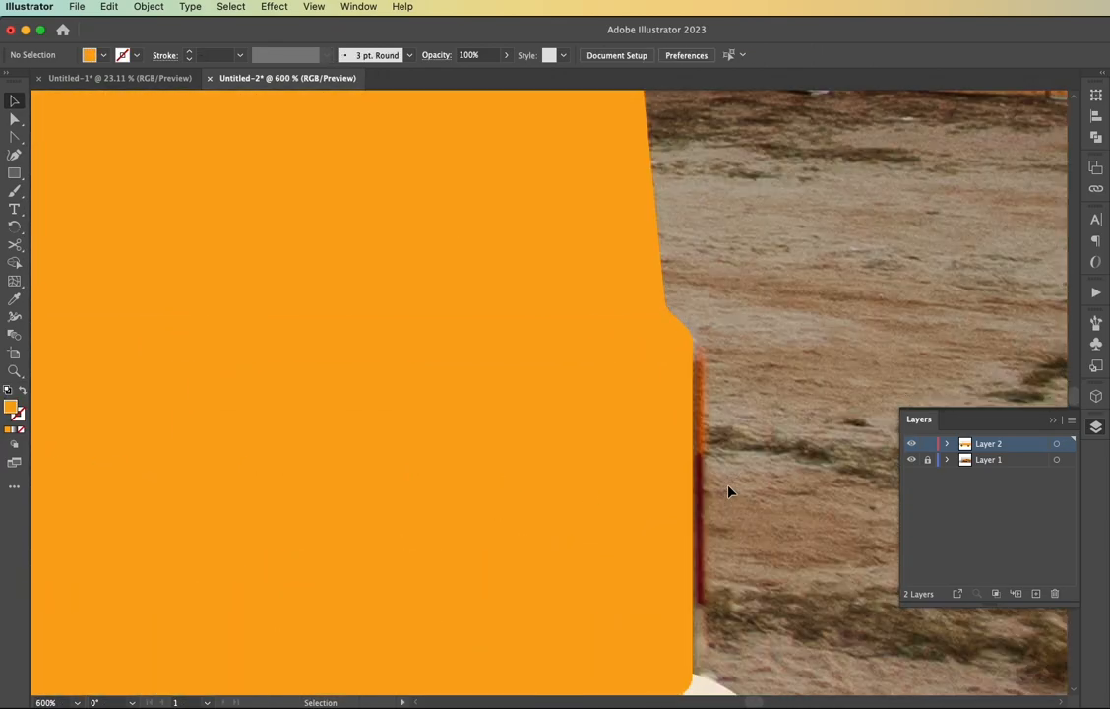
key("m")
left_click_drag(688, 349, 705, 453)
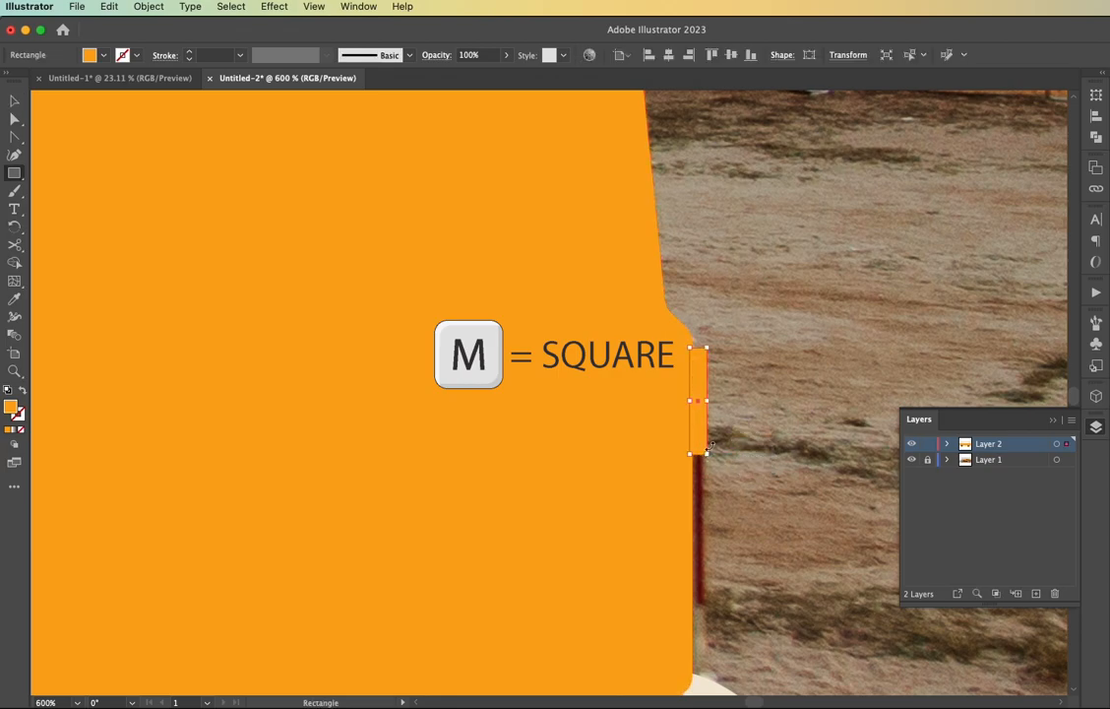
double_click(9, 408)
left_click(283, 568)
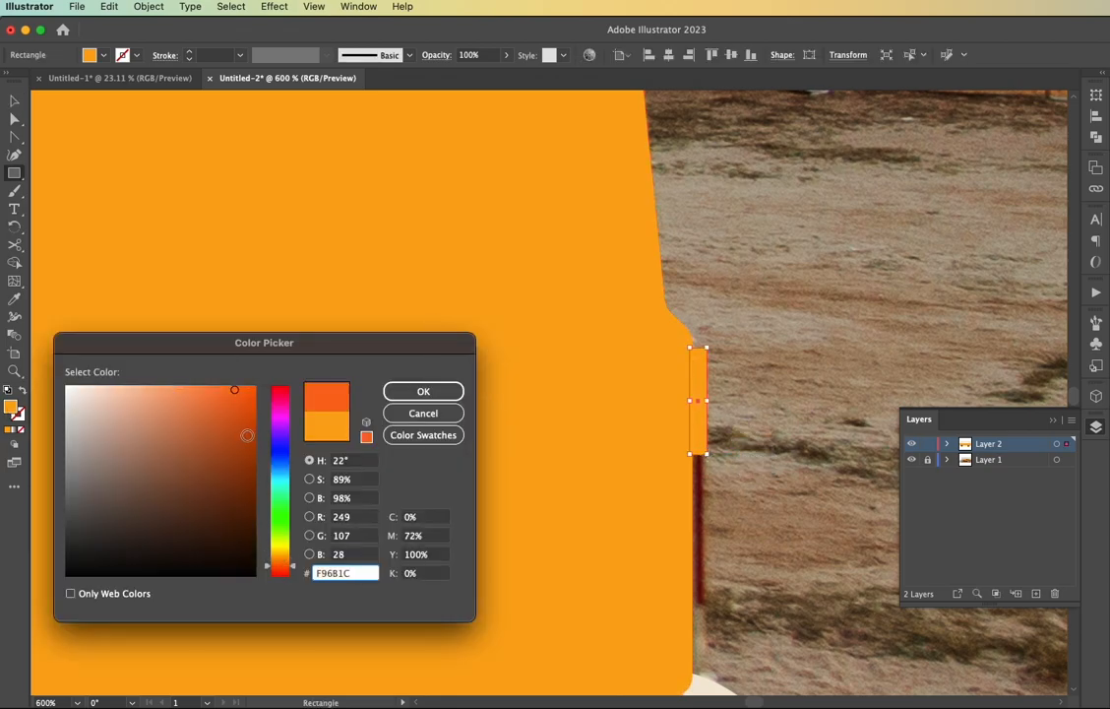
key("Return")
Round the upper-right corner of the red-orange tail light rectangle and deselect it
key("a")
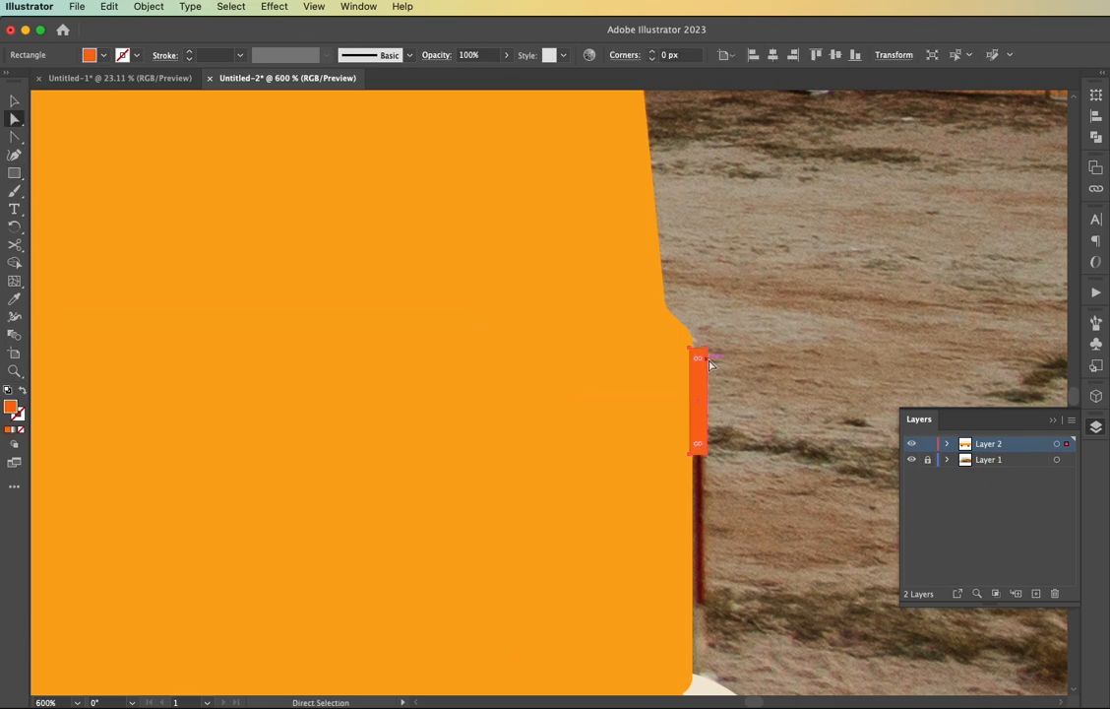
scroll(703, 351, "up", 5)
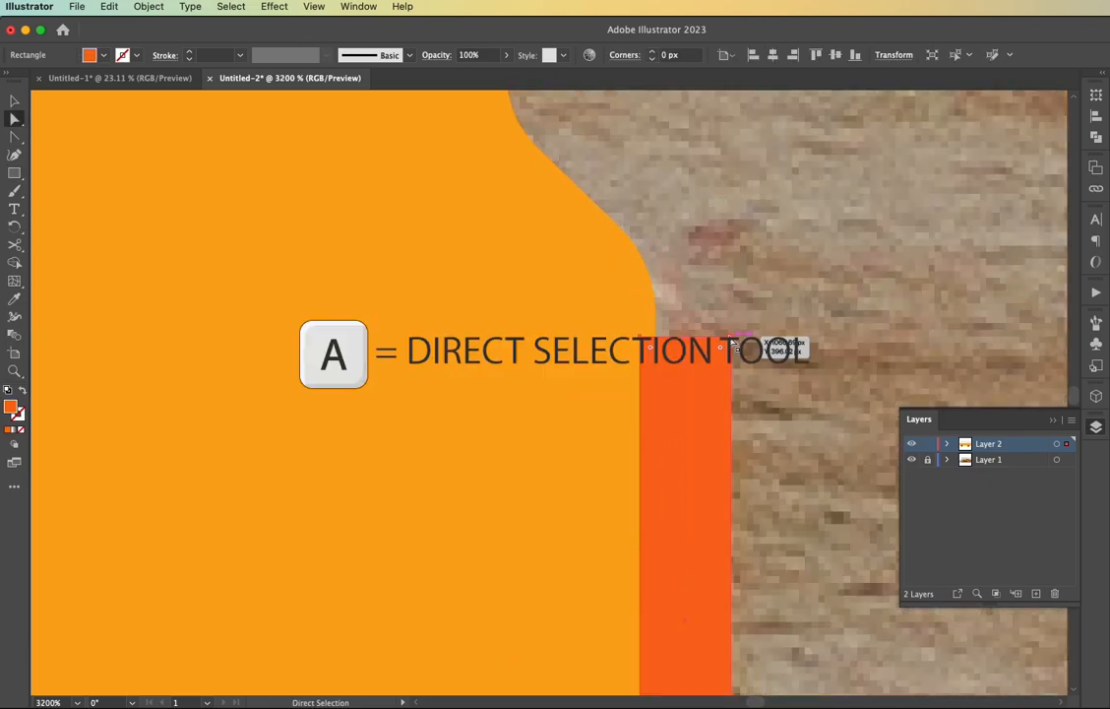
left_click(733, 338)
scroll(751, 431, "down", 4)
left_click_drag(719, 158, 704, 175)
key("v")
left_click(752, 391)
Send the red-orange tail light rectangle to the back, behind the van body
scroll(749, 389, "down", 2)
left_click(672, 391)
right_click(672, 392)
mouse_move(753, 659)
left_click(841, 698)
left_click(677, 637)
Draw a second rectangle over the lower, dark red part of the tail light and fill it with red
scroll(677, 635, "down", 1)
scroll(665, 642, "down", 3)
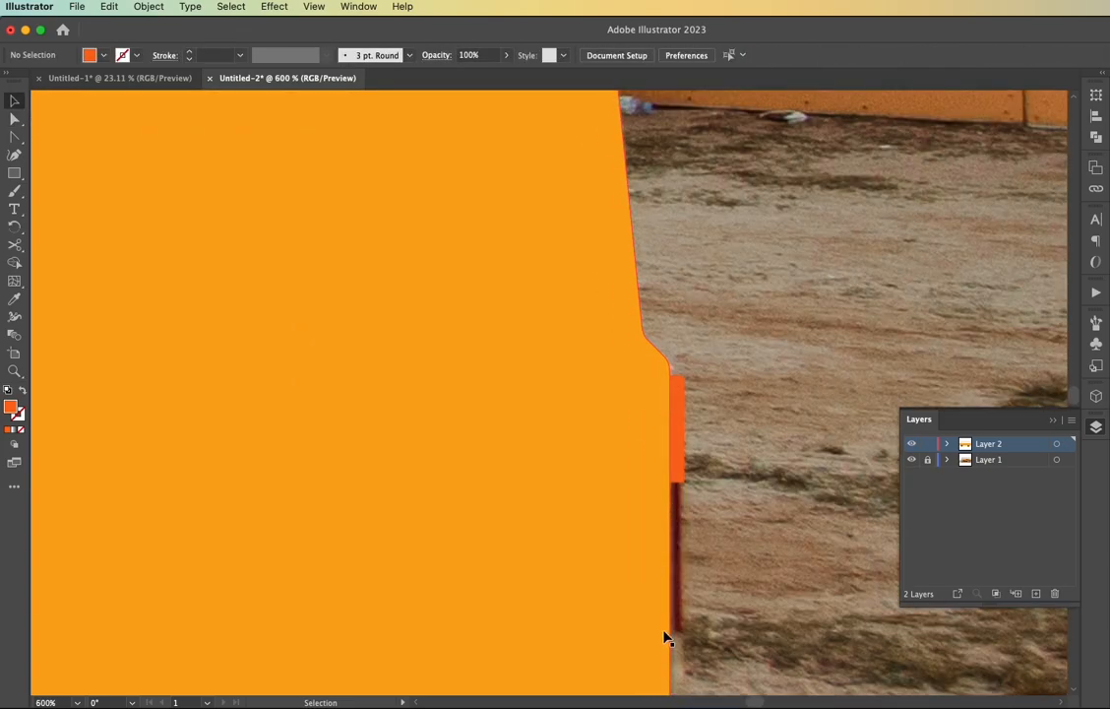
scroll(674, 618, "up", 3)
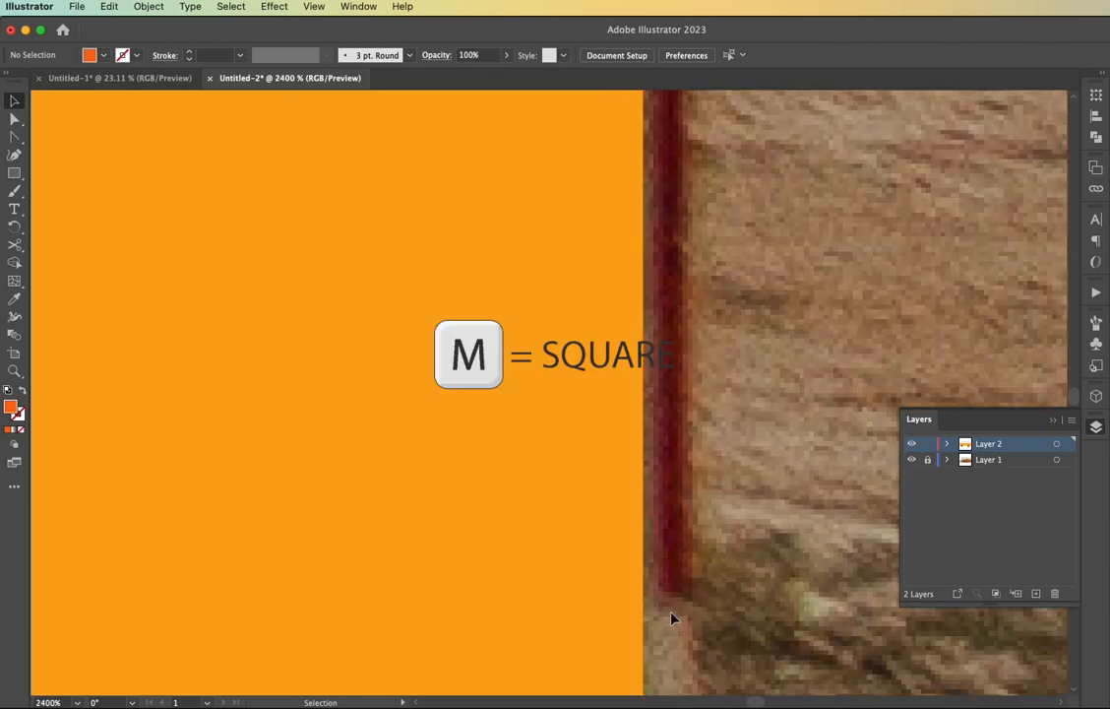
left_click_drag(644, 134, 598, 535)
double_click(12, 409)
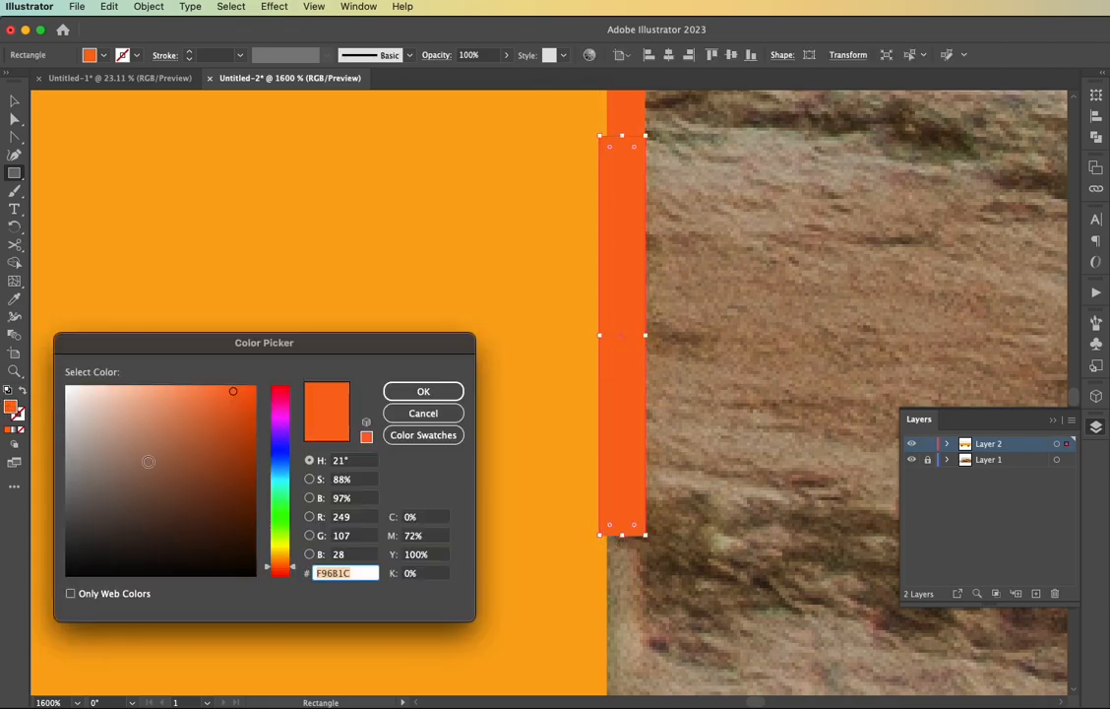
left_click(281, 395)
left_click(238, 421)
left_click(423, 391)
Send the red tail light rectangle behind the van body and round its lower-right corner
right_click(620, 413)
mouse_move(649, 656)
left_click(806, 682)
key("a")
left_click(645, 537)
left_click_drag(635, 526, 621, 512)
left_click(670, 560)
key("super+minus")
key("super+minus")
key("super+minus")
key("super+minus")
key("super+minus")
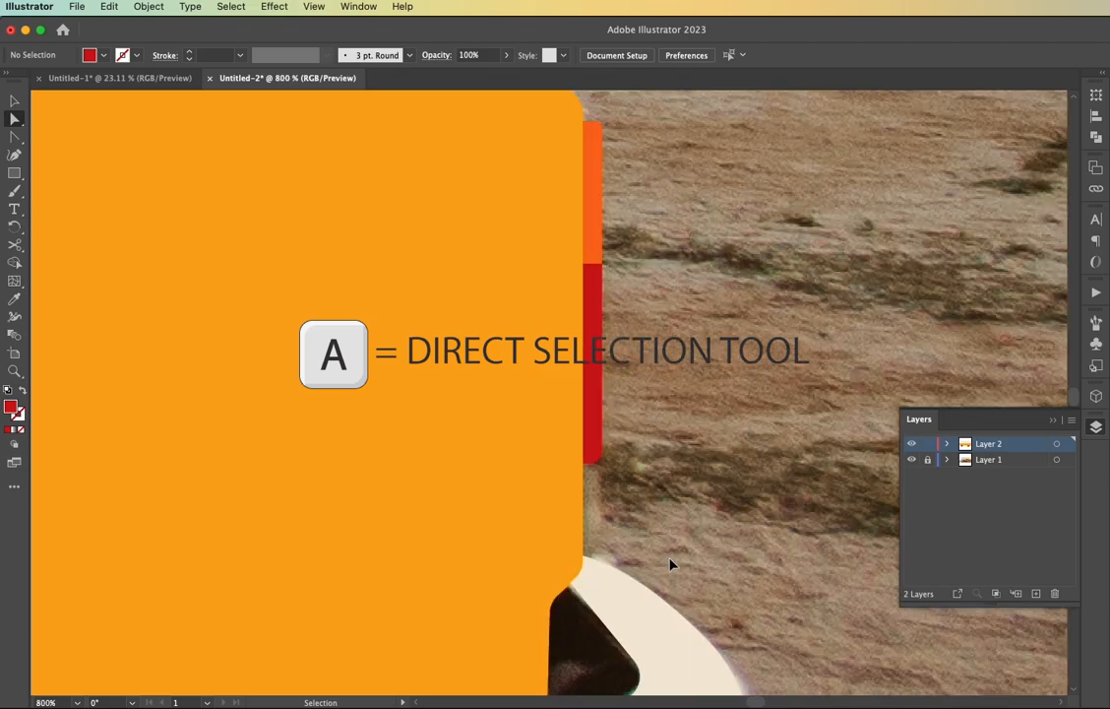
Draw a rectangle over the headlight at the van's front in the wheel hub's dark grey, shown as an outline
scroll(570, 454, "up", 2)
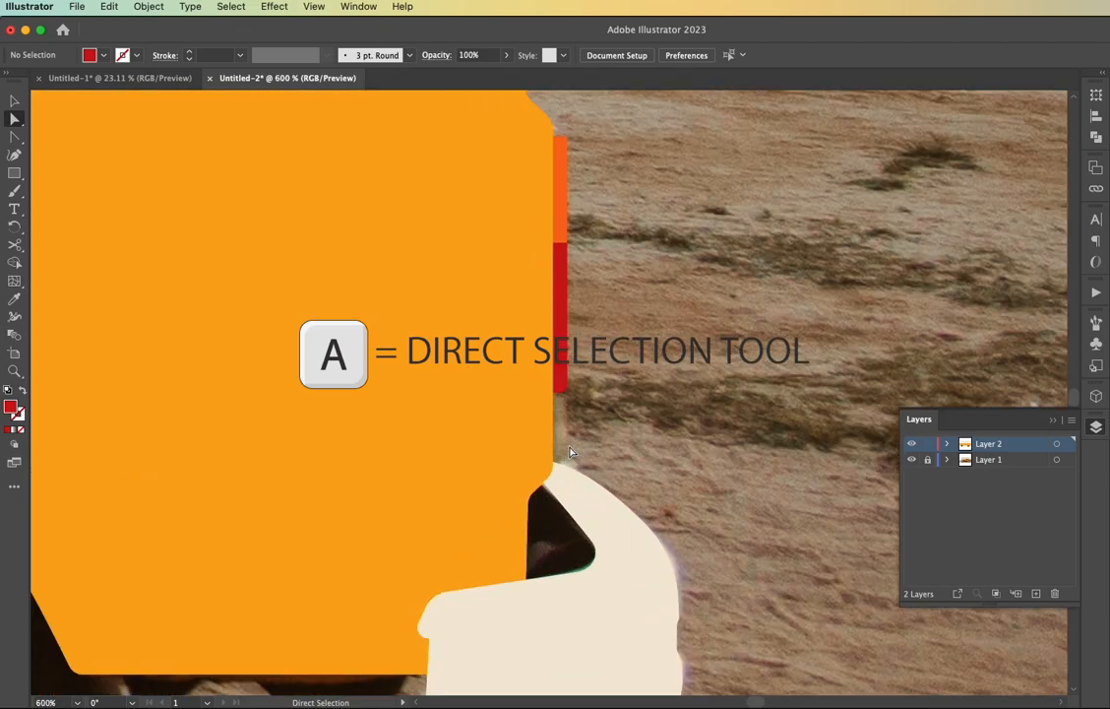
scroll(576, 456, "left", 3)
scroll(575, 462, "down", 4)
scroll(574, 465, "left", 6)
scroll(576, 471, "left", 6)
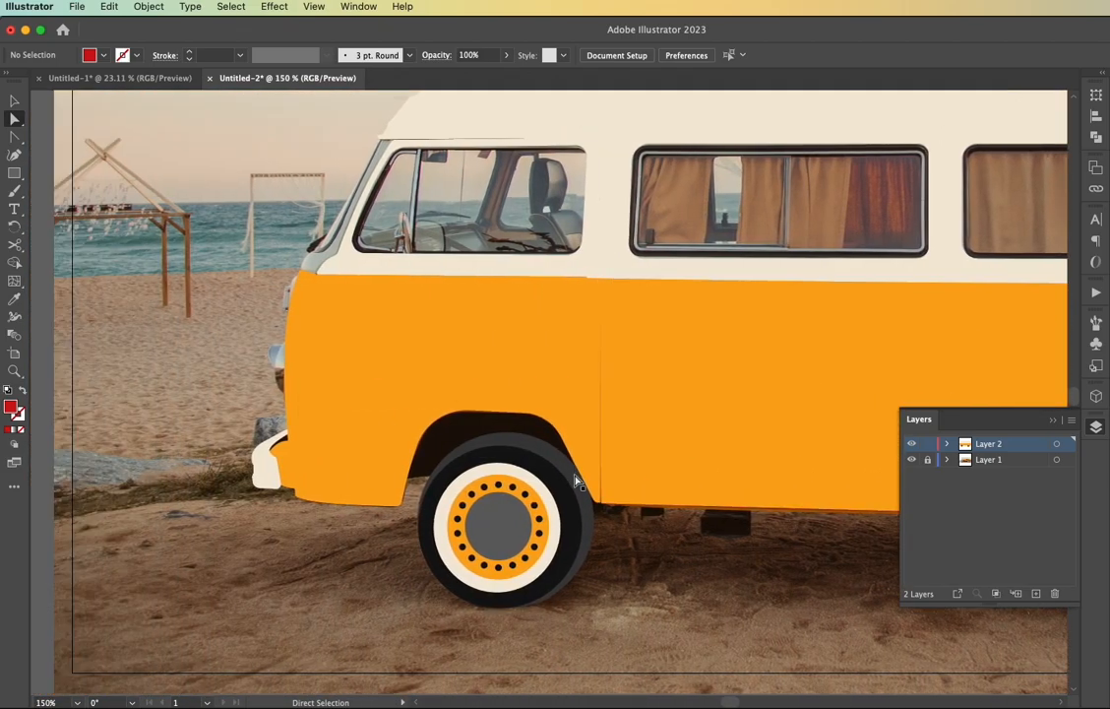
key("v")
left_click(507, 540)
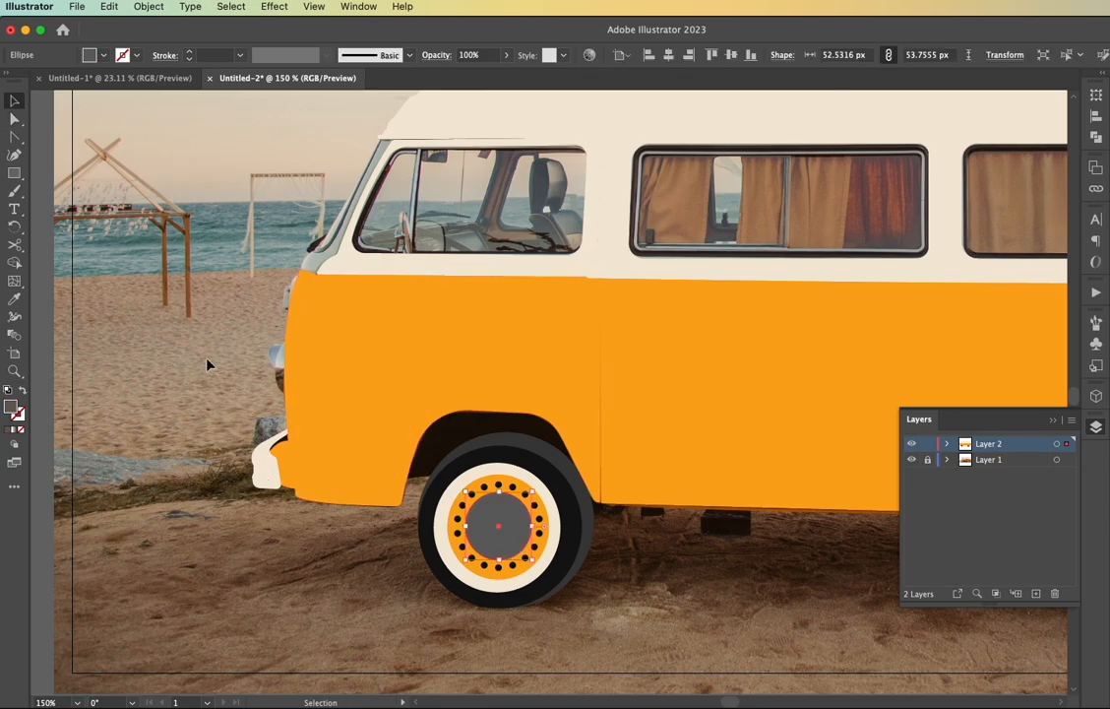
left_click(209, 365)
scroll(267, 381, "up", 4)
scroll(267, 380, "up", 1)
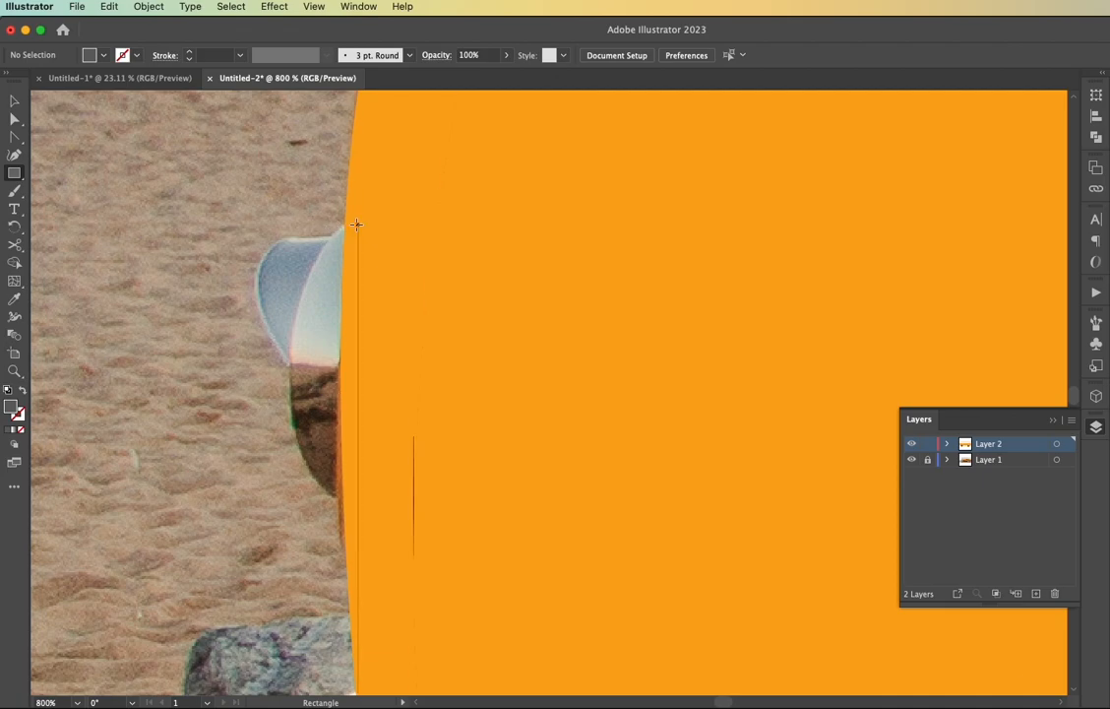
mouse_move(356, 222)
left_mouse_down()
mouse_move(340, 504)
mouse_move(288, 501)
left_mouse_up()
key("shift+x")
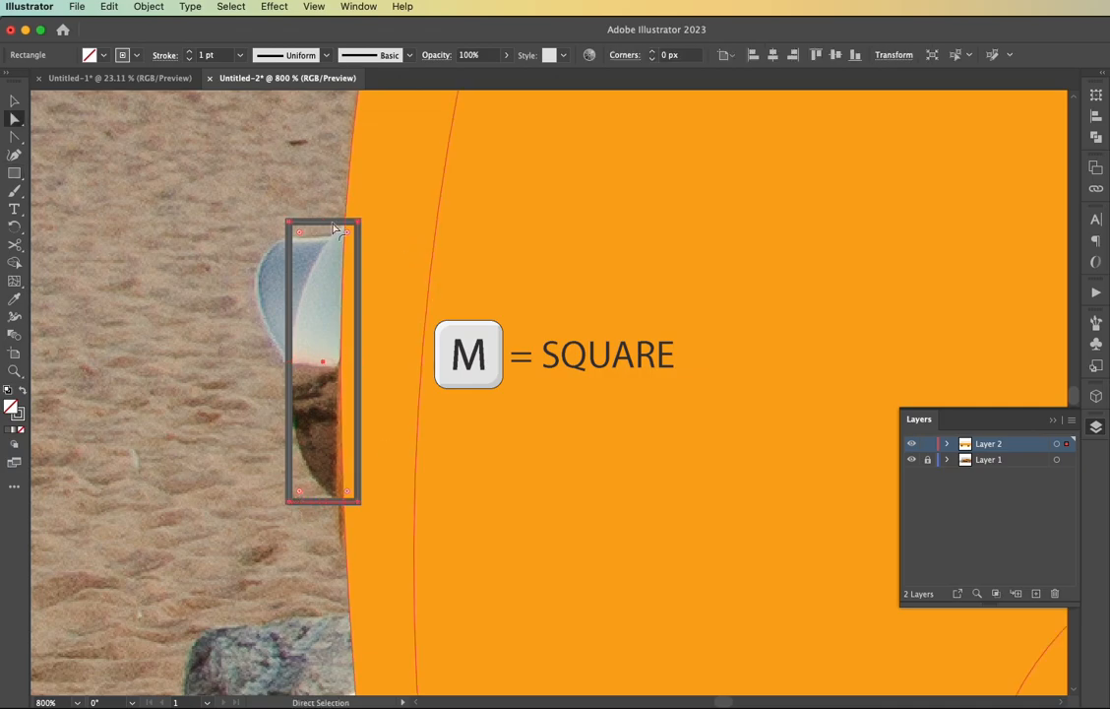
Pull the headlight outline's two left corner points inward and bow its left edge out along the lamp's curve
key("a")
left_click_drag(289, 223, 340, 226)
left_click_drag(292, 503, 332, 506)
key("shift+c")
left_click_drag(336, 361, 291, 362)
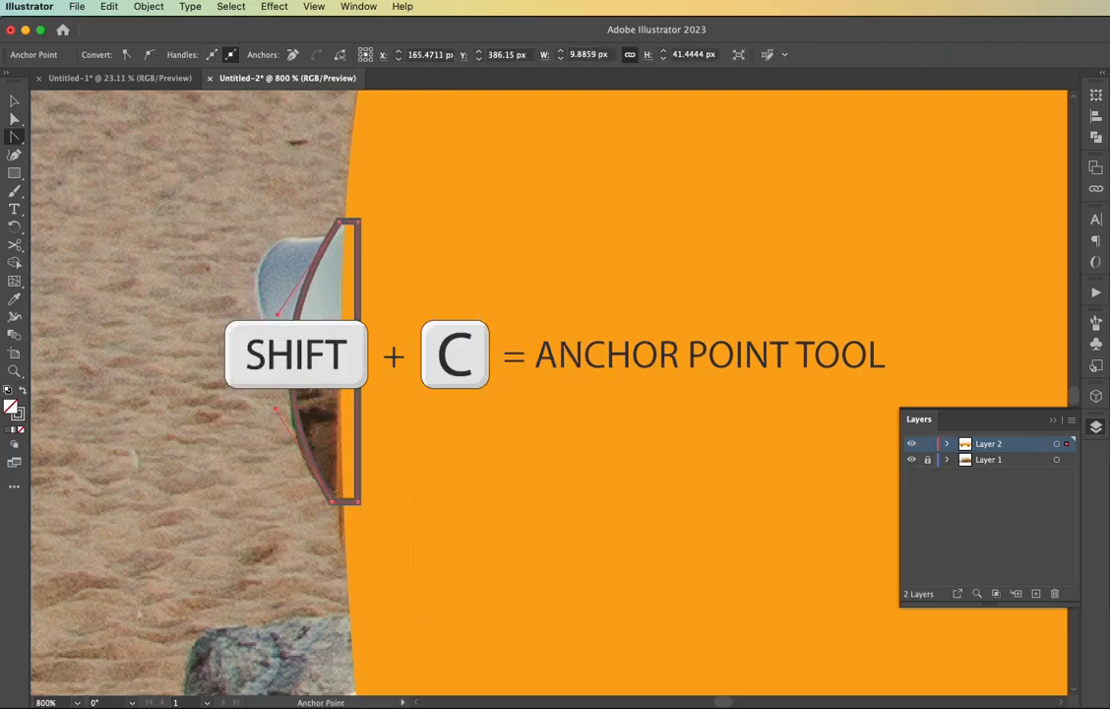
Round the lower-left and upper-left corners of the headlight outline and deselect it
left_click(334, 501)
left_click_drag(339, 494, 347, 484)
left_click(340, 222)
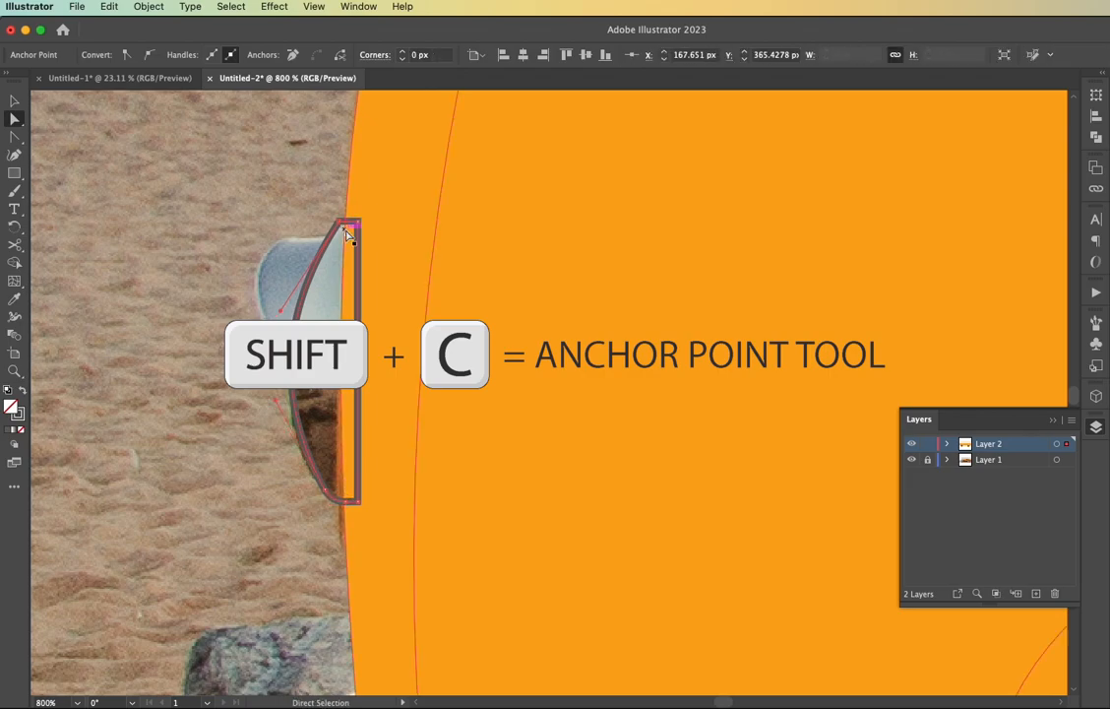
left_click(343, 227)
scroll(348, 235, "up", 4)
left_click_drag(315, 201, 372, 281)
scroll(331, 314, "down", 4)
left_click(301, 367)
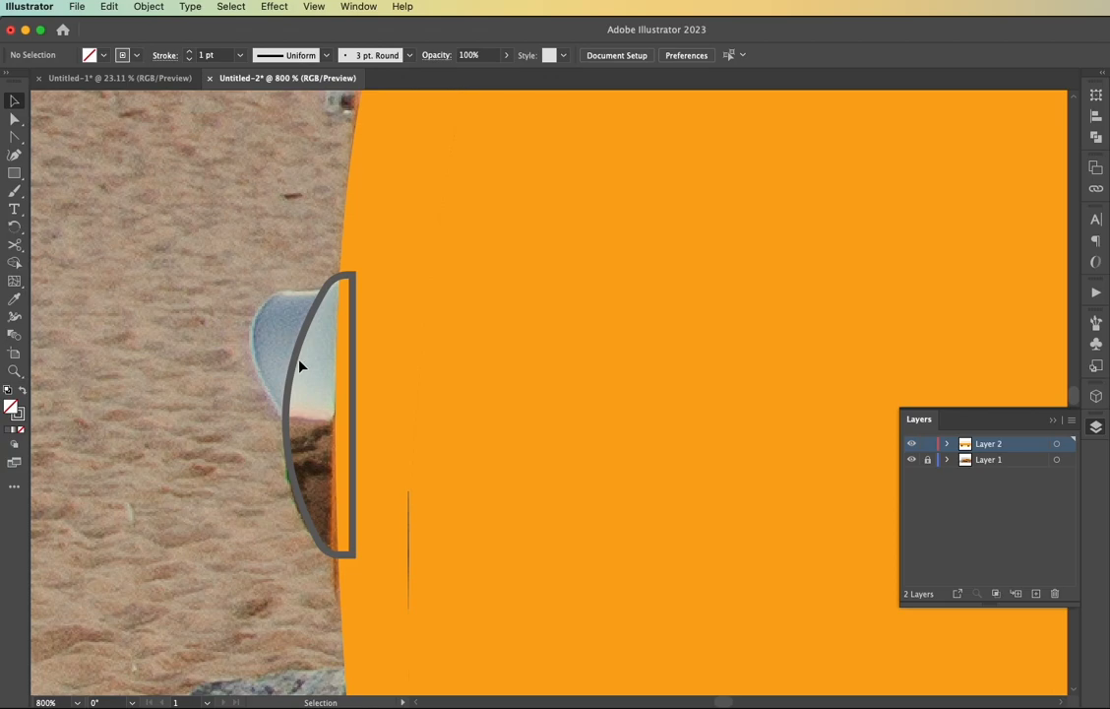
Draw a second outlined rectangle over the protruding upper headlight rim and move three corner points to fit its slanted shape
scroll(301, 367, "up", 2)
key("m")
left_click_drag(193, 225, 348, 474)
key("a")
left_click_drag(193, 475, 264, 478)
left_click_drag(195, 227, 150, 245)
left_click_drag(353, 228, 350, 215)
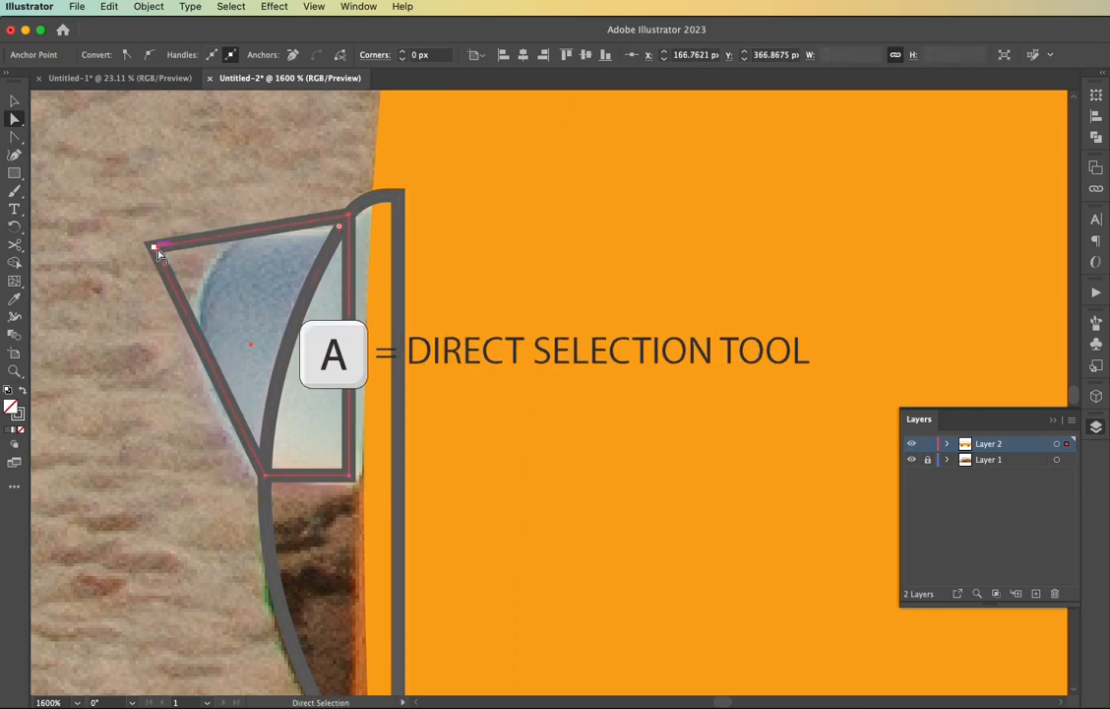
Round the rim outline's upper-left corner and adjust its lower-left anchor point to follow the rim
left_click_drag(169, 258, 251, 285)
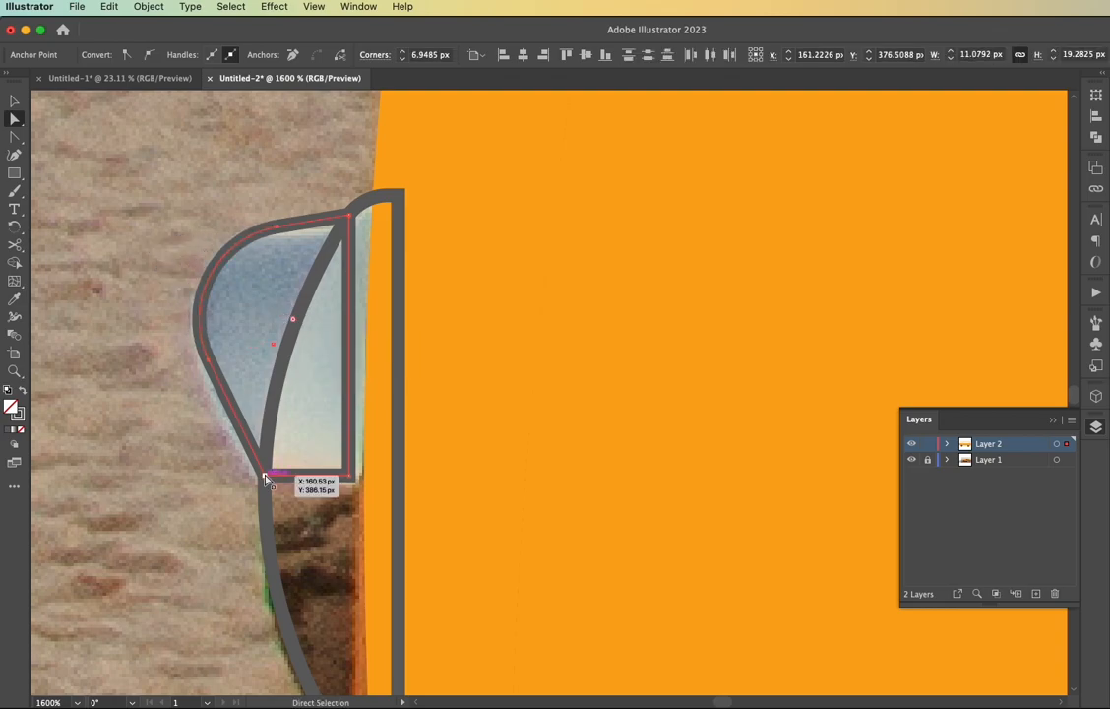
left_click(210, 364, "shift")
left_click_drag(209, 364, 207, 370)
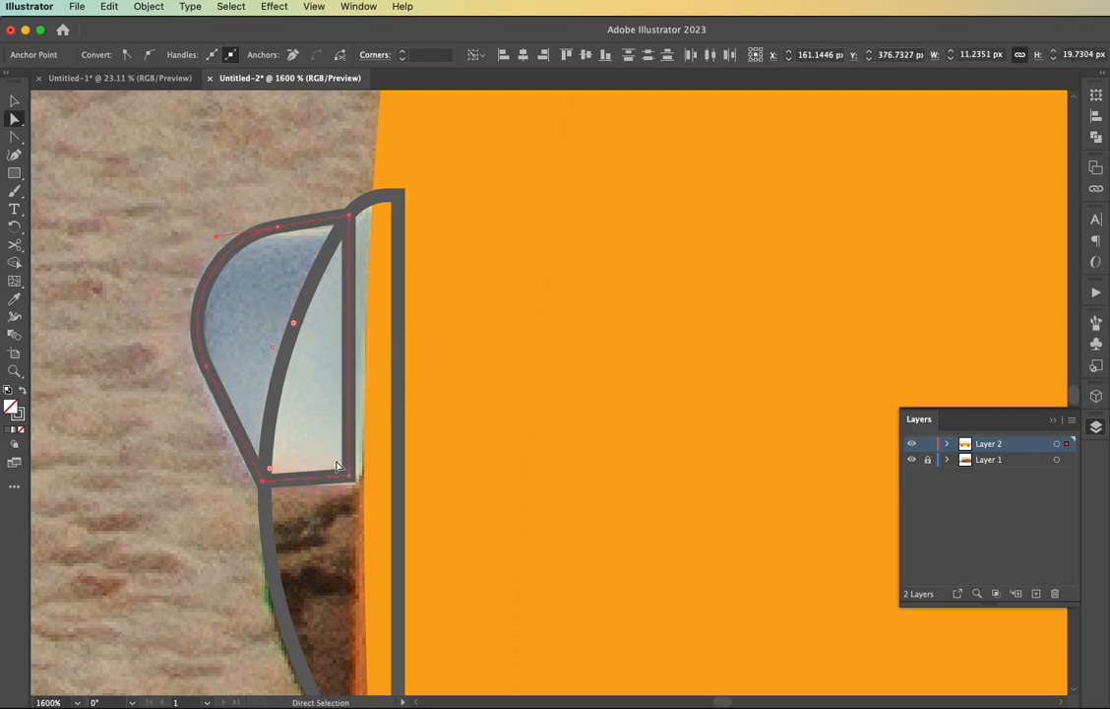
Fill both headlight outlines with dark grey and unite them into one shape
key("v")
left_click(300, 433)
left_click_drag(236, 430, 307, 456)
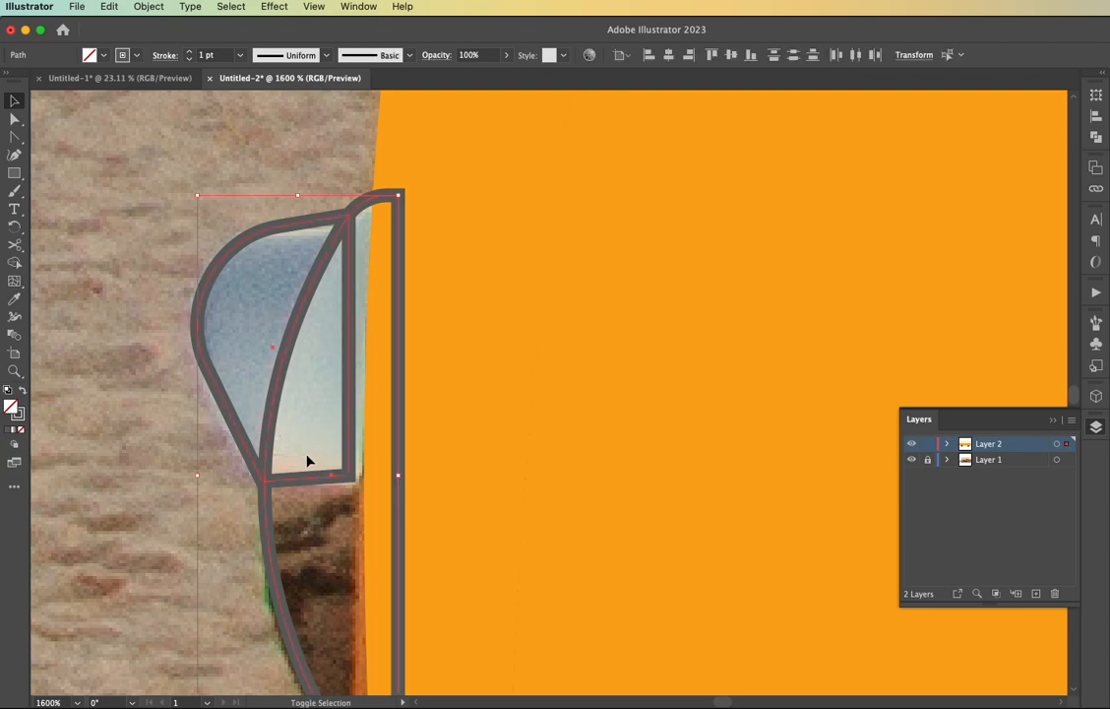
key("shift+x")
left_click(1095, 138)
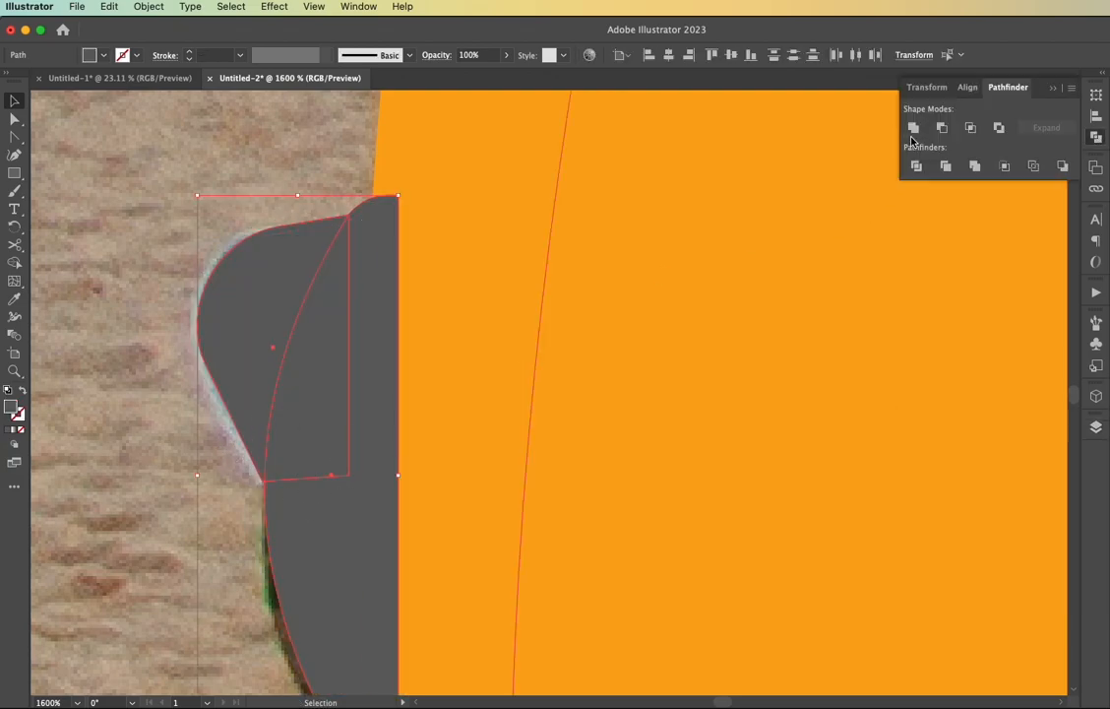
left_click(913, 128)
Send the united grey headlight shape to the back and deselect it
right_click(353, 292)
mouse_move(421, 656)
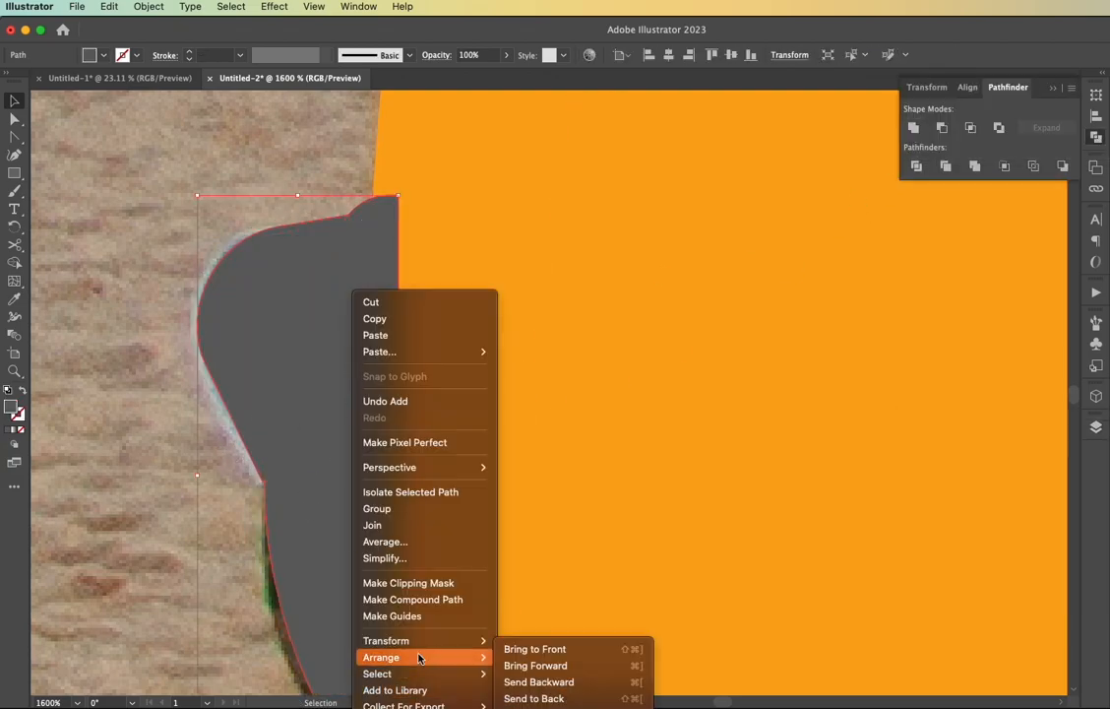
left_click(532, 698)
left_click(254, 585)
Draw a rectangle over the windshield pillar area between roof and orange body, and fill it with the door frame's sampled cream
scroll(254, 586, "down", 4)
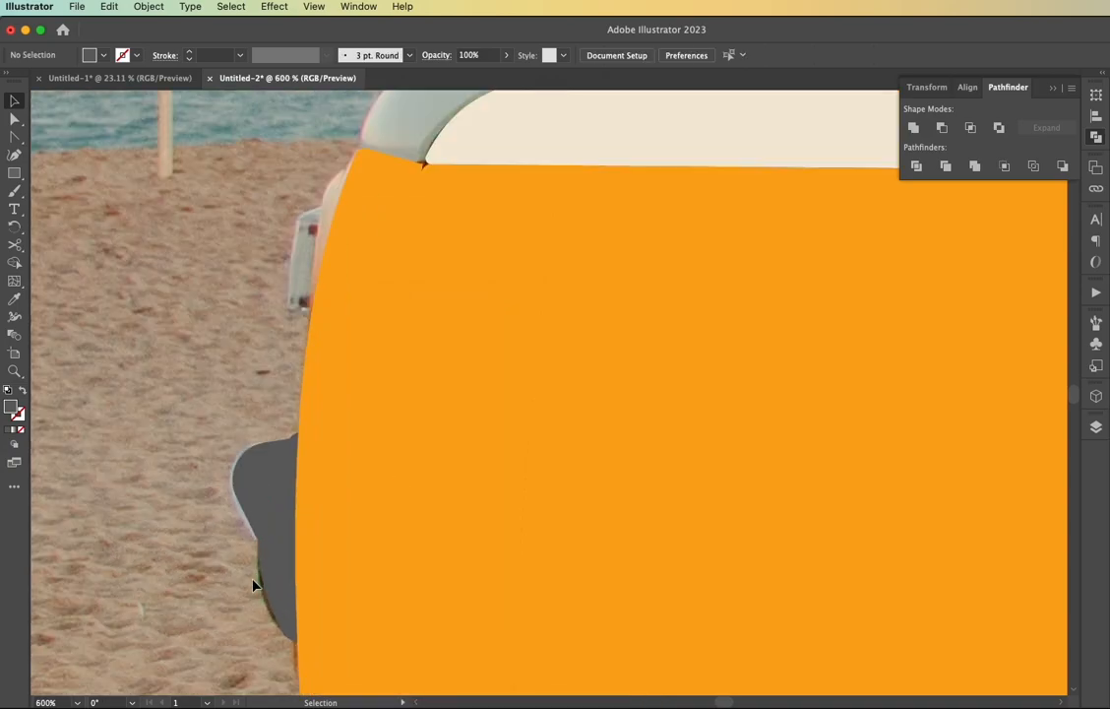
scroll(275, 406, "up", 3)
scroll(290, 396, "up", 5)
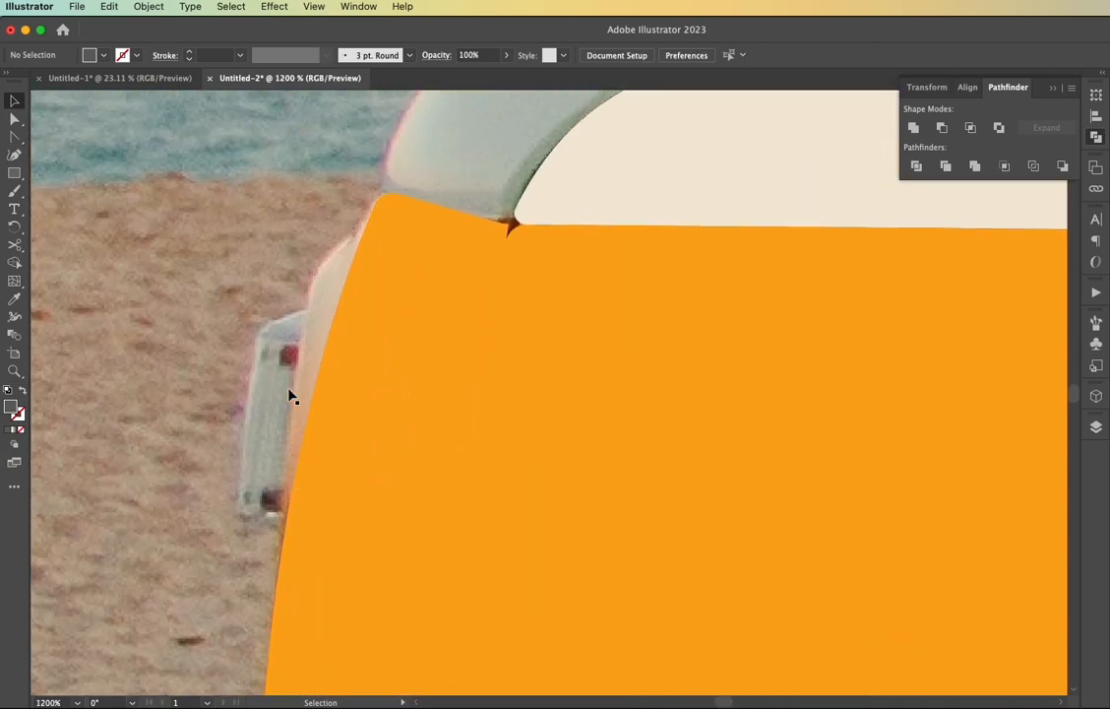
scroll(308, 445, "up", 3)
scroll(324, 450, "down", 4)
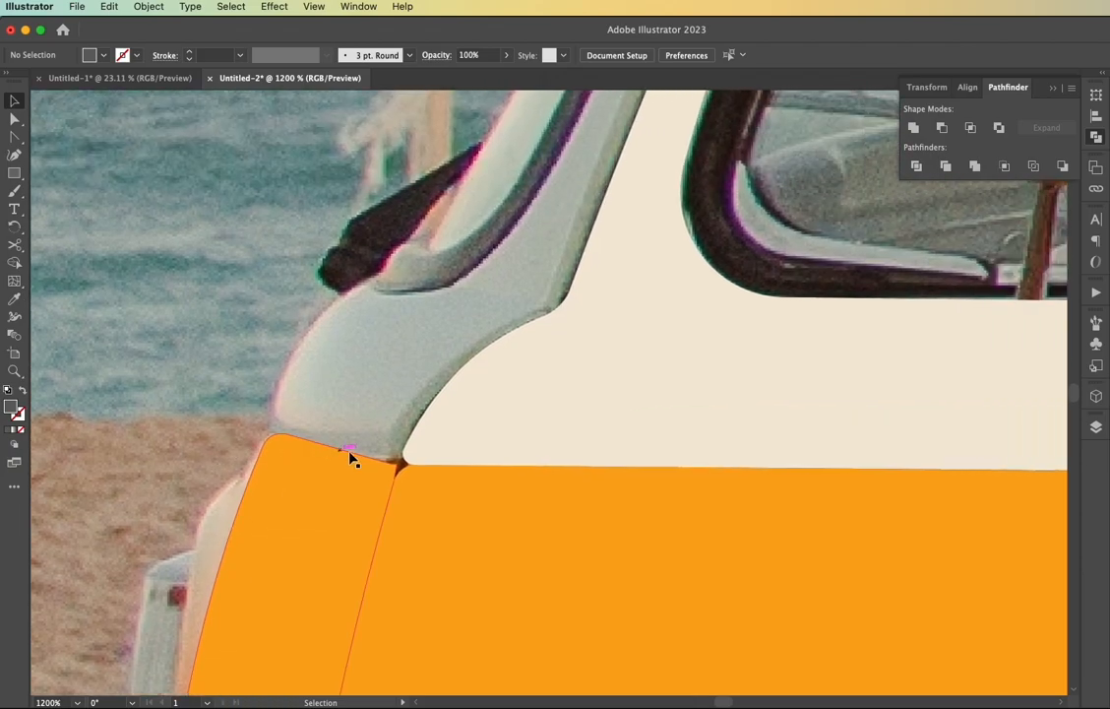
scroll(354, 460, "down", 2)
scroll(354, 459, "up", 2)
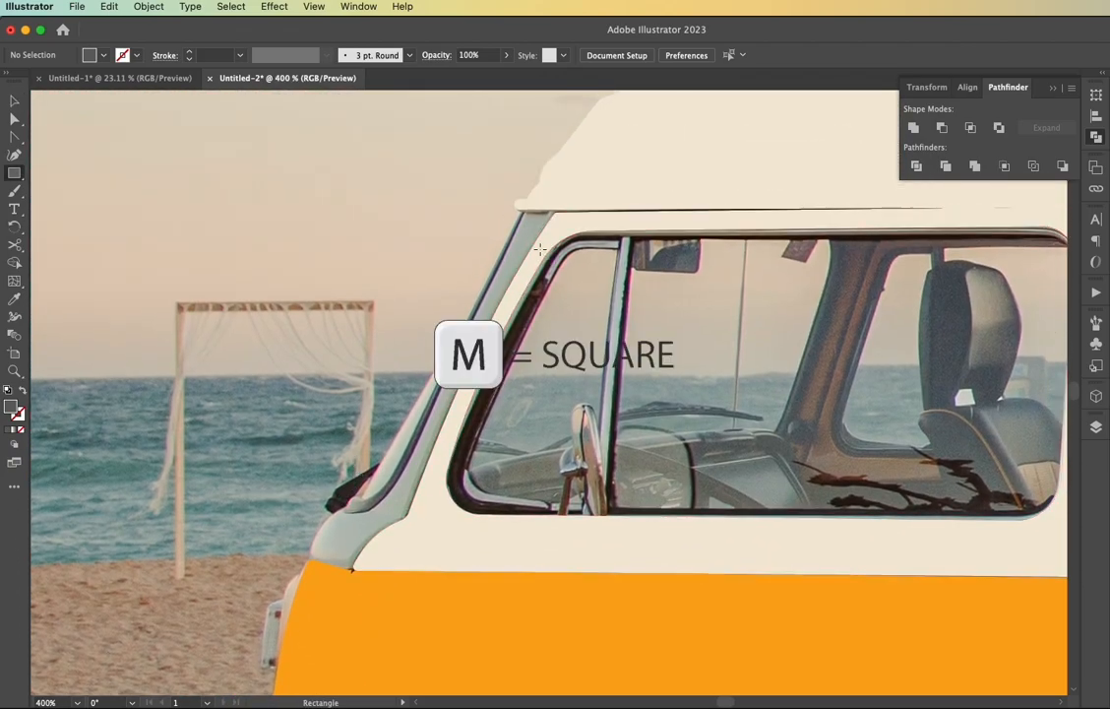
mouse_move(554, 211)
left_mouse_down()
mouse_move(391, 560)
mouse_move(279, 575)
left_mouse_up()
key("i")
left_click(625, 559)
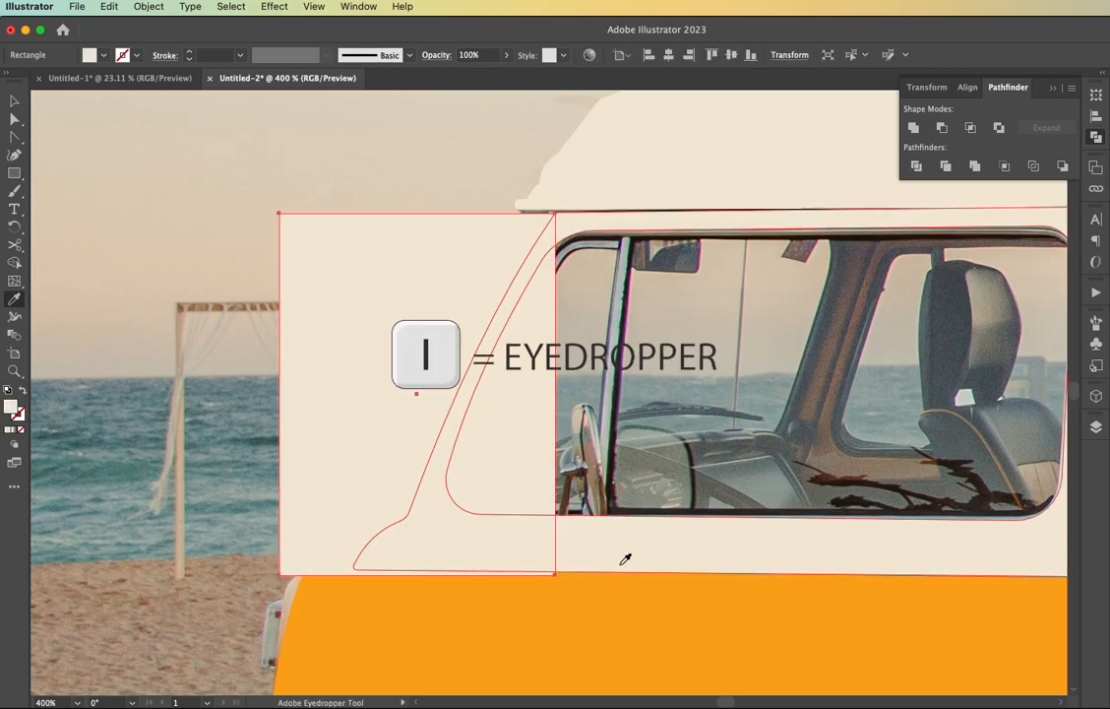
Show the pillar rectangle as an outline and move its upper-left anchor point to the front corner under the roof
key("a")
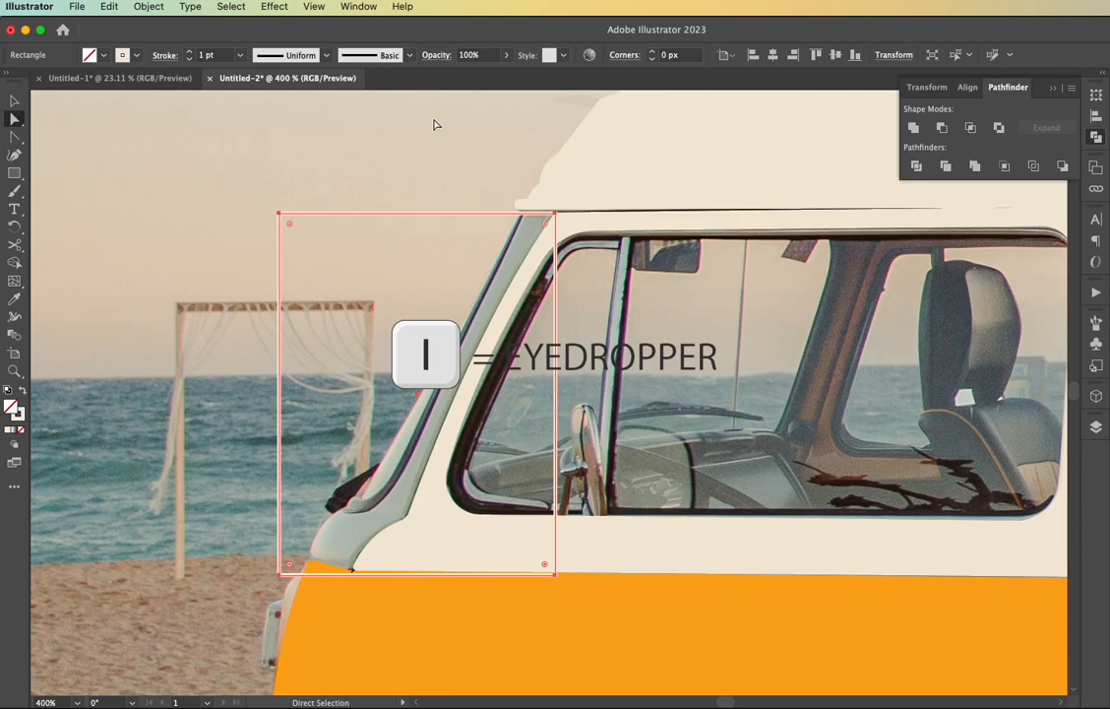
left_click(278, 212)
scroll(551, 214, "up", 6)
left_click_drag(657, 249, 661, 230)
scroll(661, 232, "down", 3)
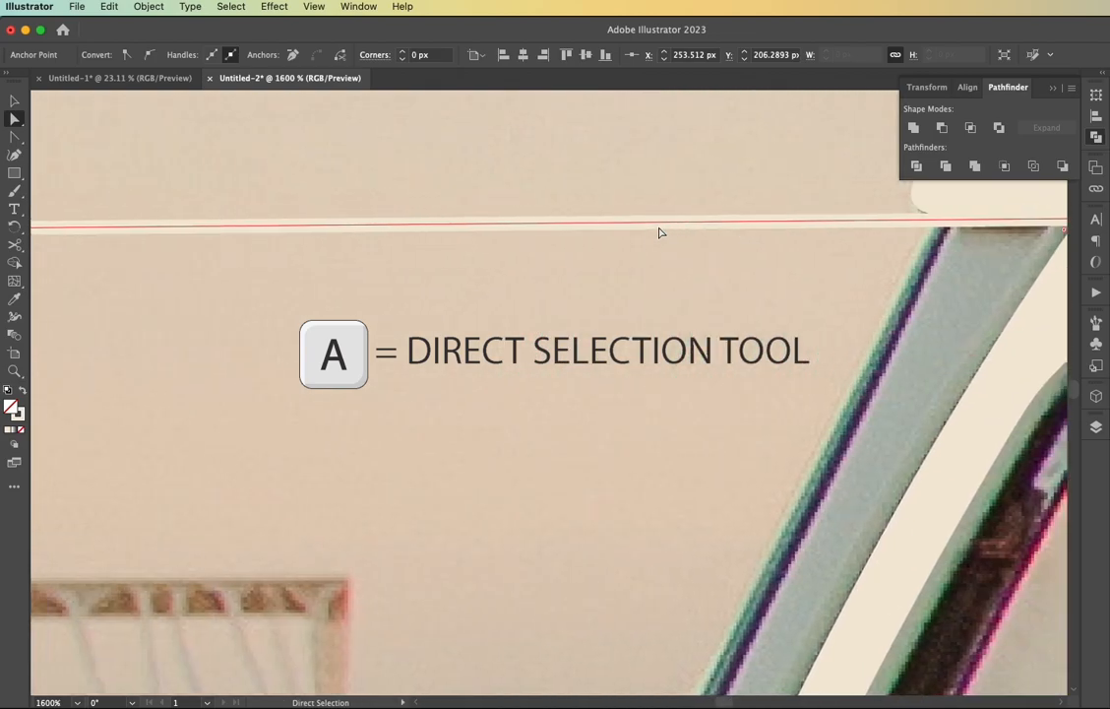
scroll(659, 232, "down", 1)
left_click_drag(197, 236, 915, 225)
scroll(832, 322, "down", 3)
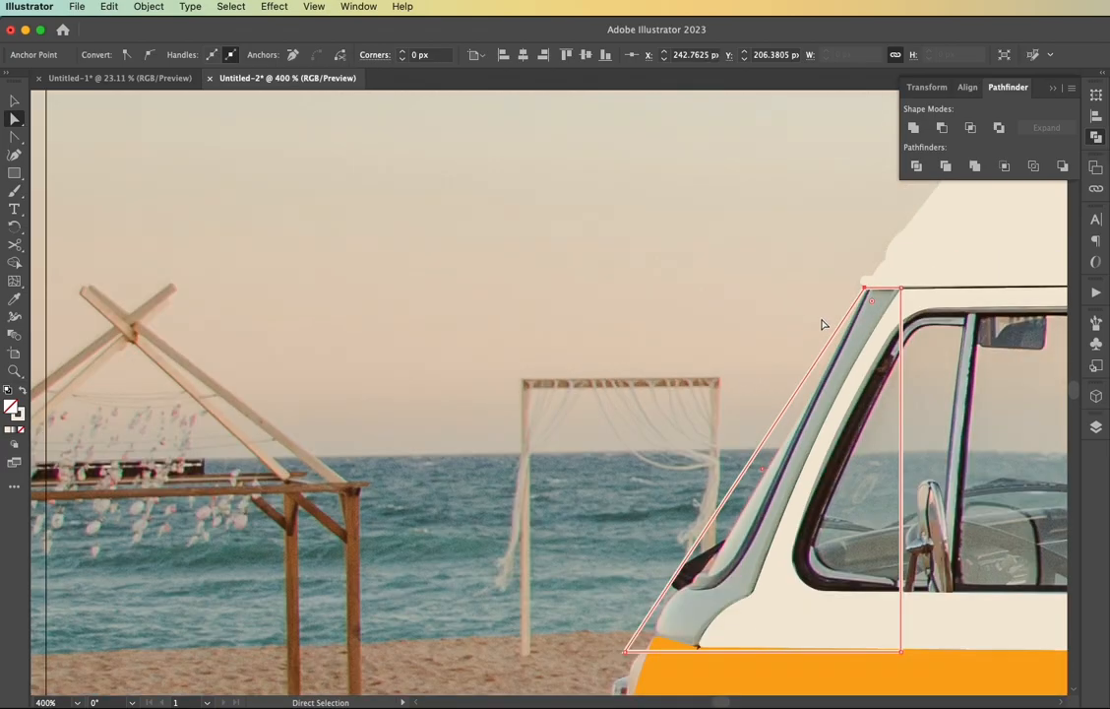
Move the pillar outline's lower-left anchor point to the front upper corner of the orange body
scroll(825, 322, "down", 2)
scroll(659, 561, "up", 4)
left_click_drag(492, 607, 626, 531)
scroll(655, 554, "right", 3)
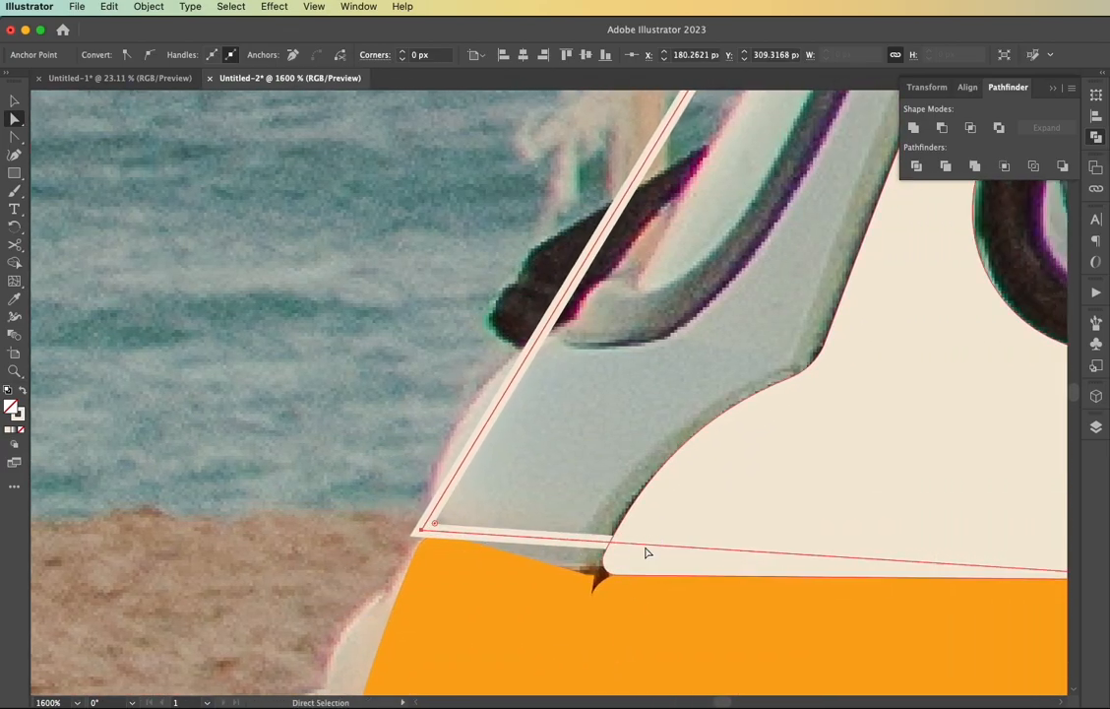
Move the pillar outline's lower-right anchor point down and forward so it overlaps the orange body below the door frame
scroll(611, 551, "right", 2)
scroll(611, 549, "down", 5)
left_click_drag(744, 568, 648, 626)
scroll(697, 452, "up", 5)
scroll(697, 452, "down", 2)
scroll(697, 452, "up", 1)
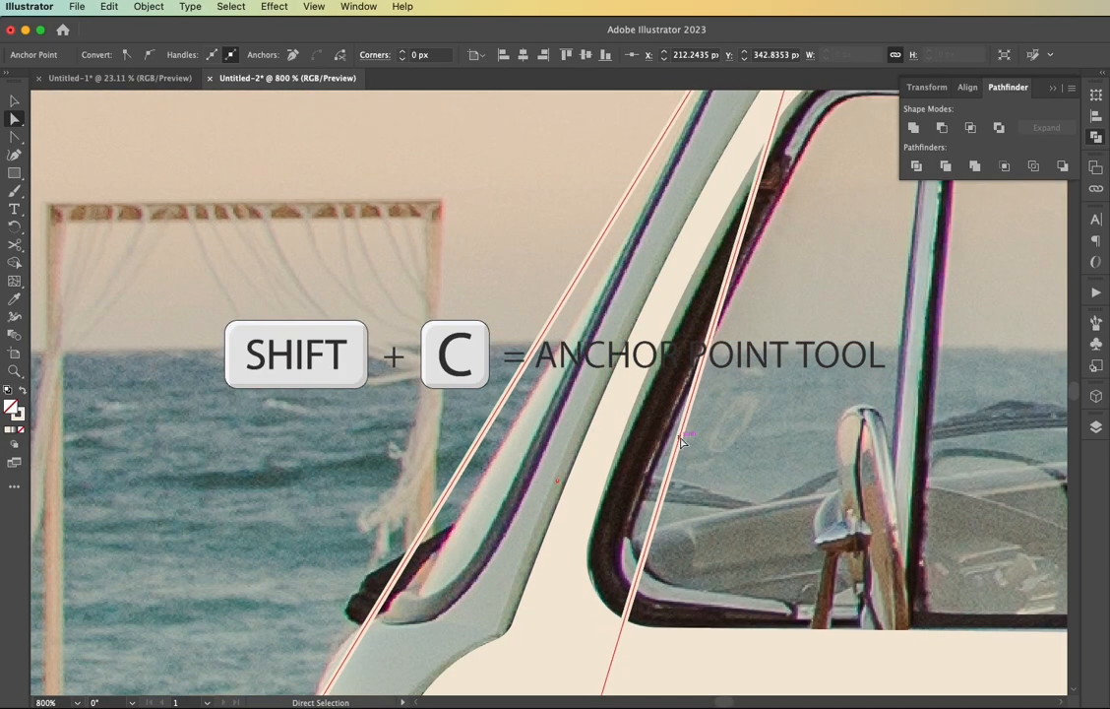
Curve the pillar outline's rear edge with the Anchor Point tool so it runs within the cream door frame ahead of the window
key("shift+c")
left_click_drag(681, 442, 609, 442)
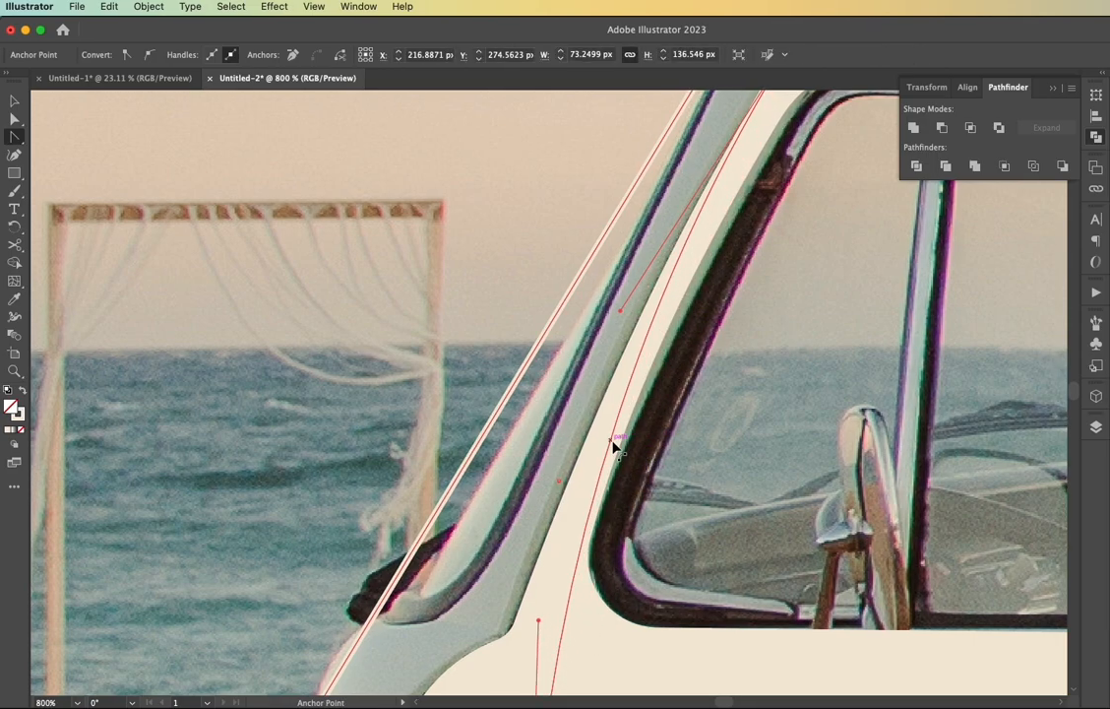
scroll(612, 446, "left", 2)
scroll(612, 446, "down", 3)
scroll(613, 446, "right", 4)
scroll(612, 446, "up", 1)
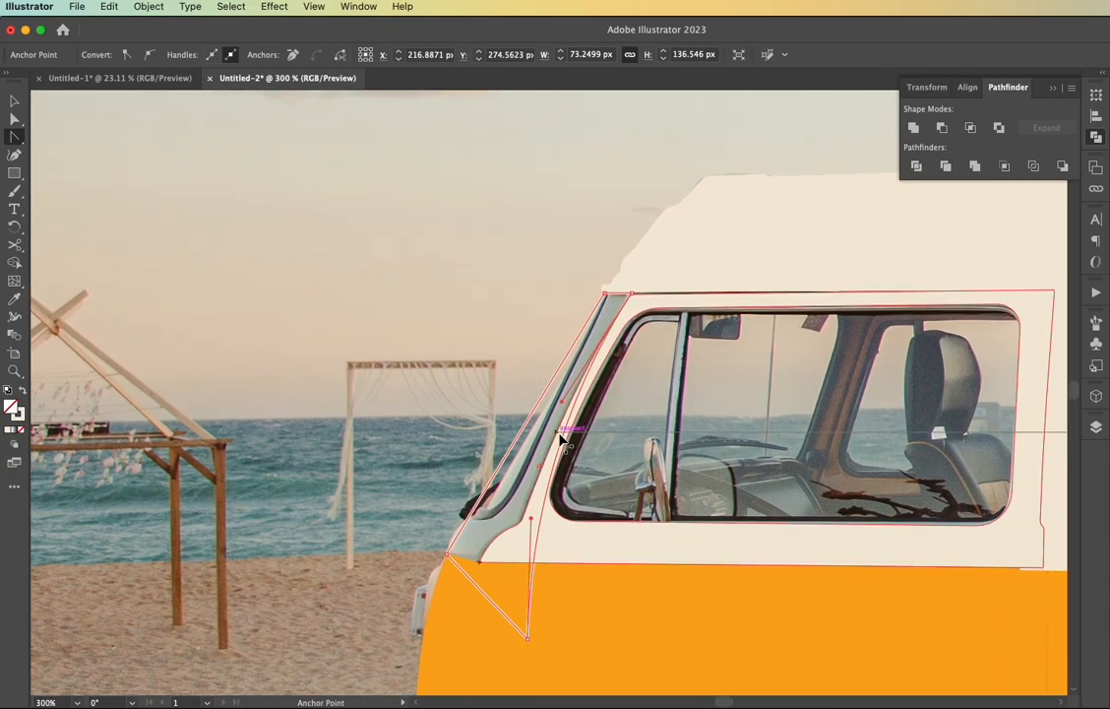
Turn the pillar outline back into a cream fill and send the shape to the back
key("v")
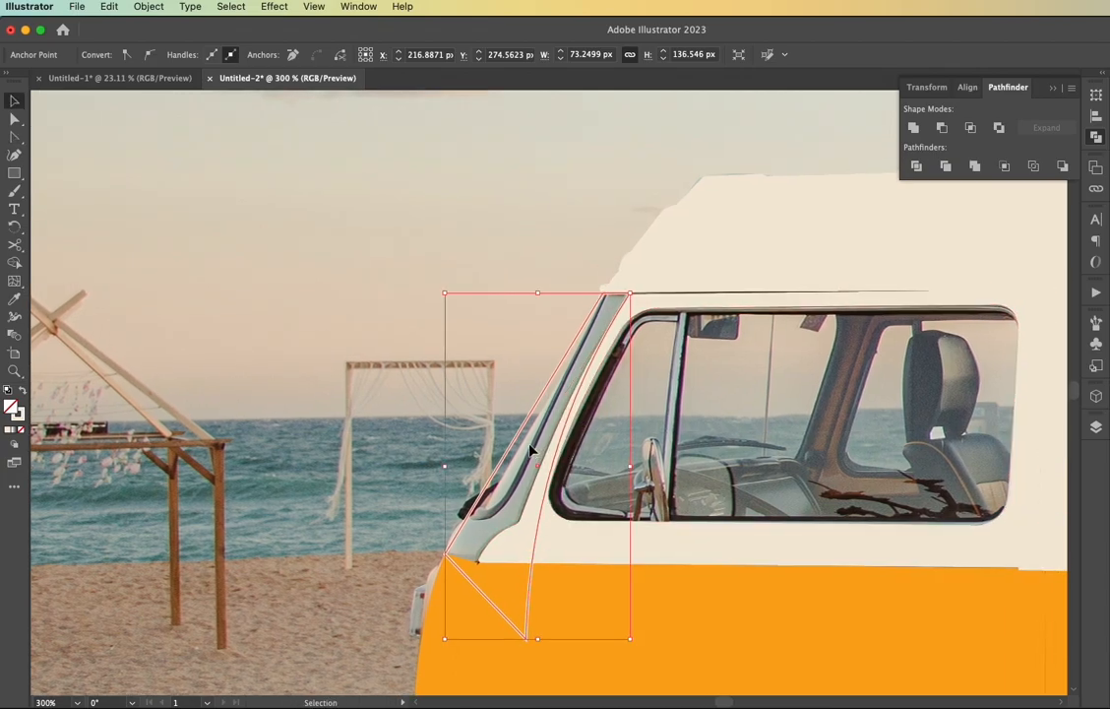
right_click(528, 451)
mouse_move(590, 657)
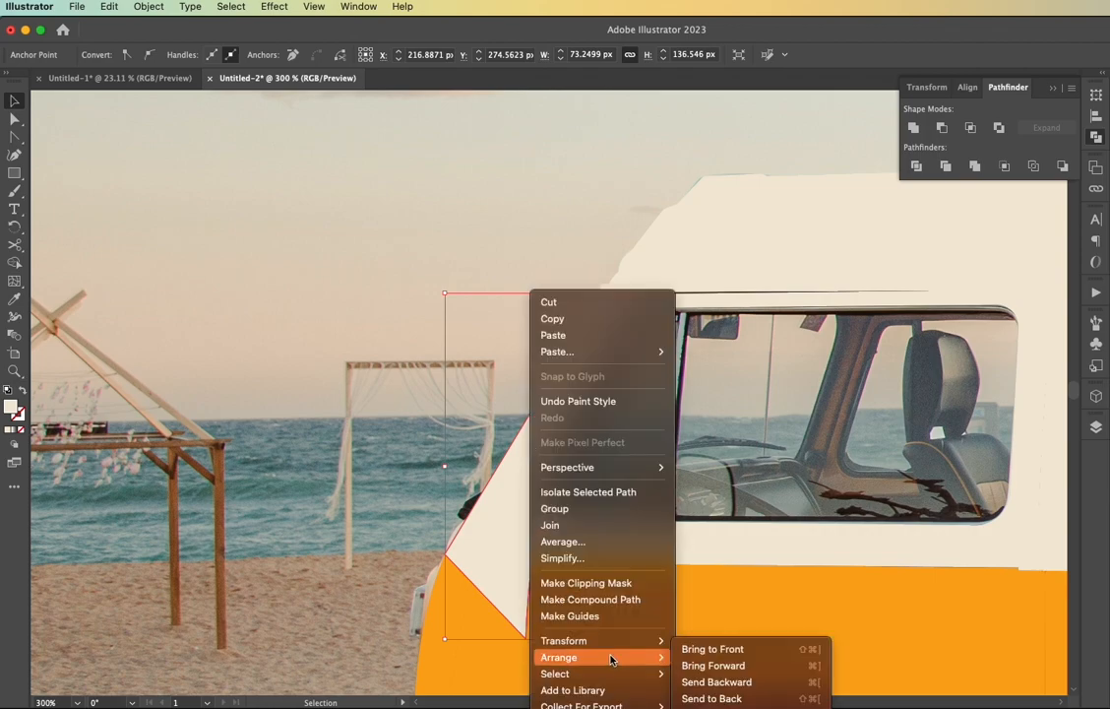
left_click(696, 694)
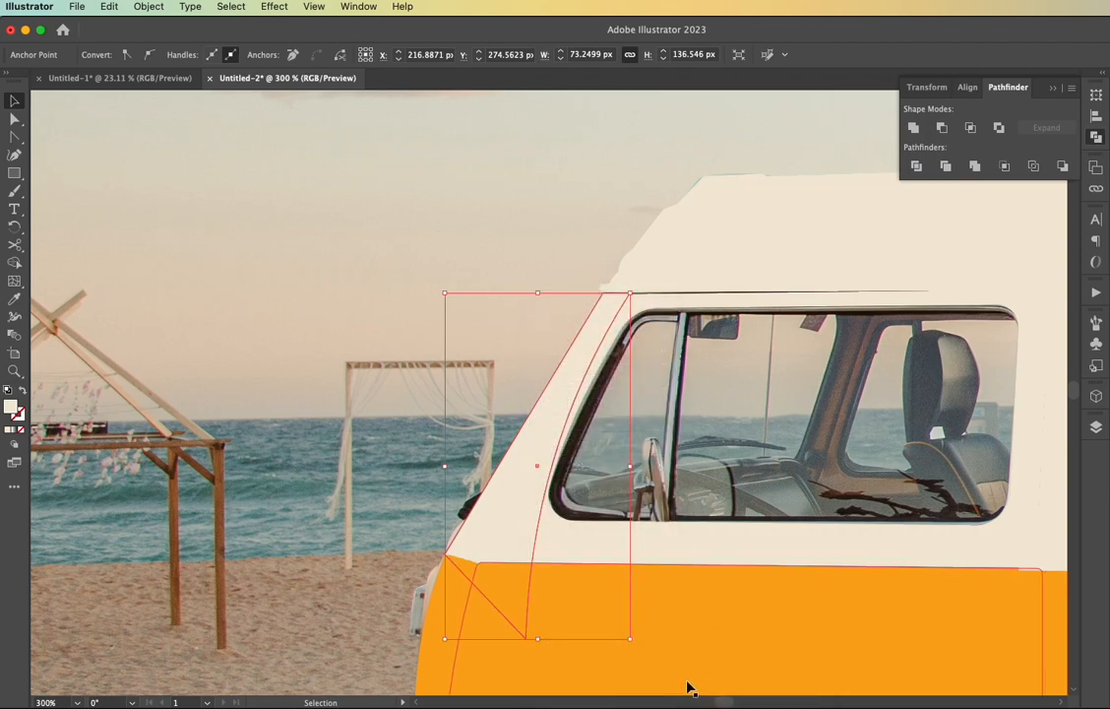
Copy the cream door frame, subtract it from the pillar with Minus Front, and paste the frame back in place
left_click(607, 558)
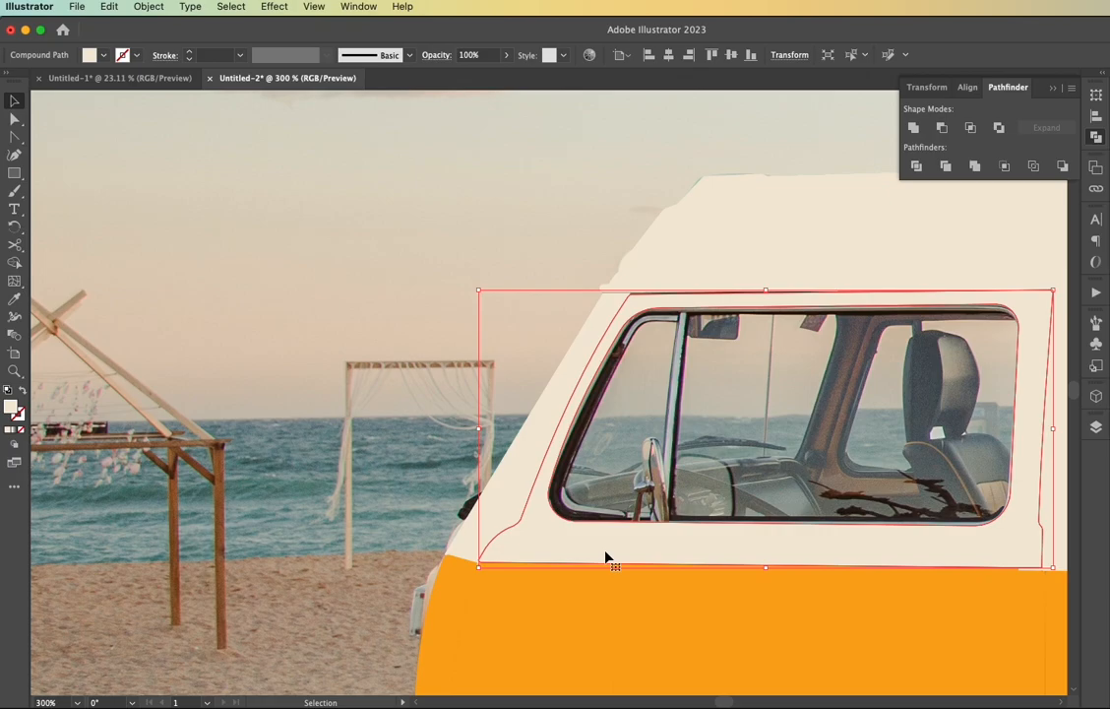
key("super+c")
key("super+f")
key("a")
key("v")
left_click(524, 478, "shift")
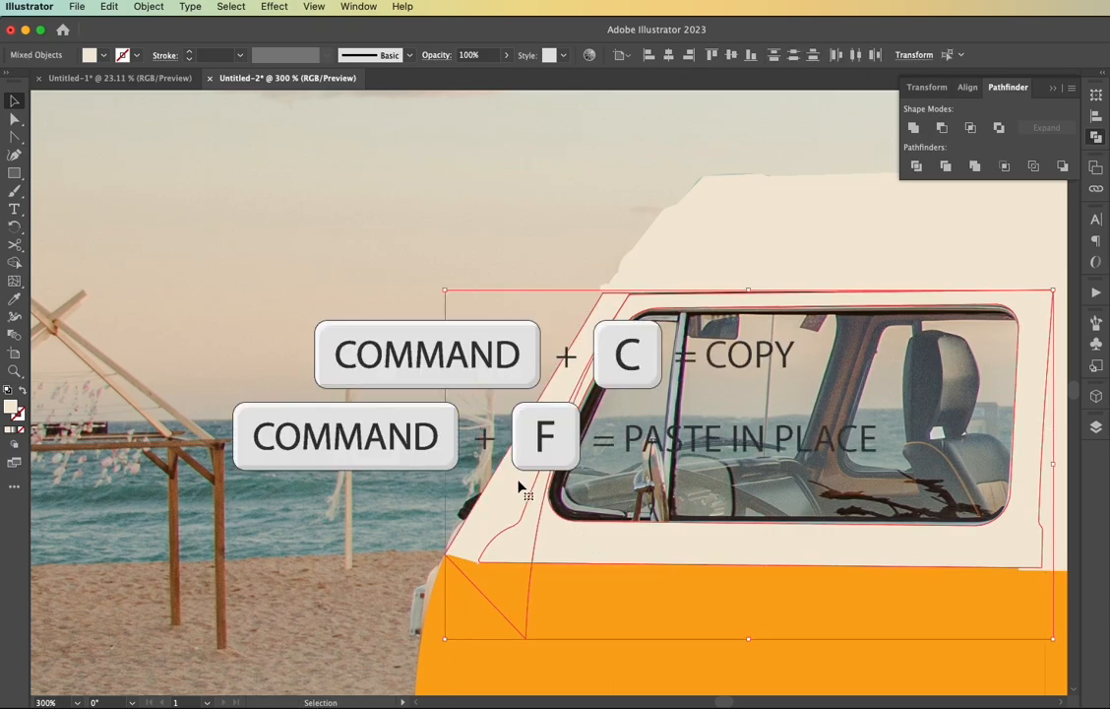
left_click(940, 129)
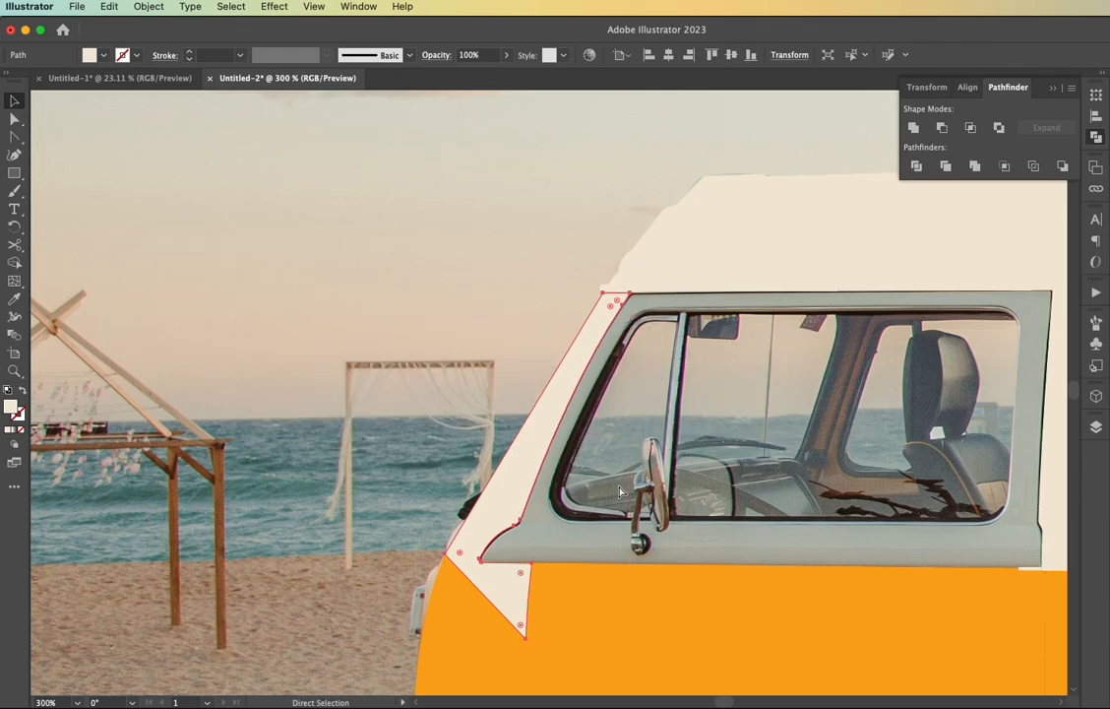
key("super+f")
Send the trimmed pillar shape behind the orange body panels
left_click(511, 597)
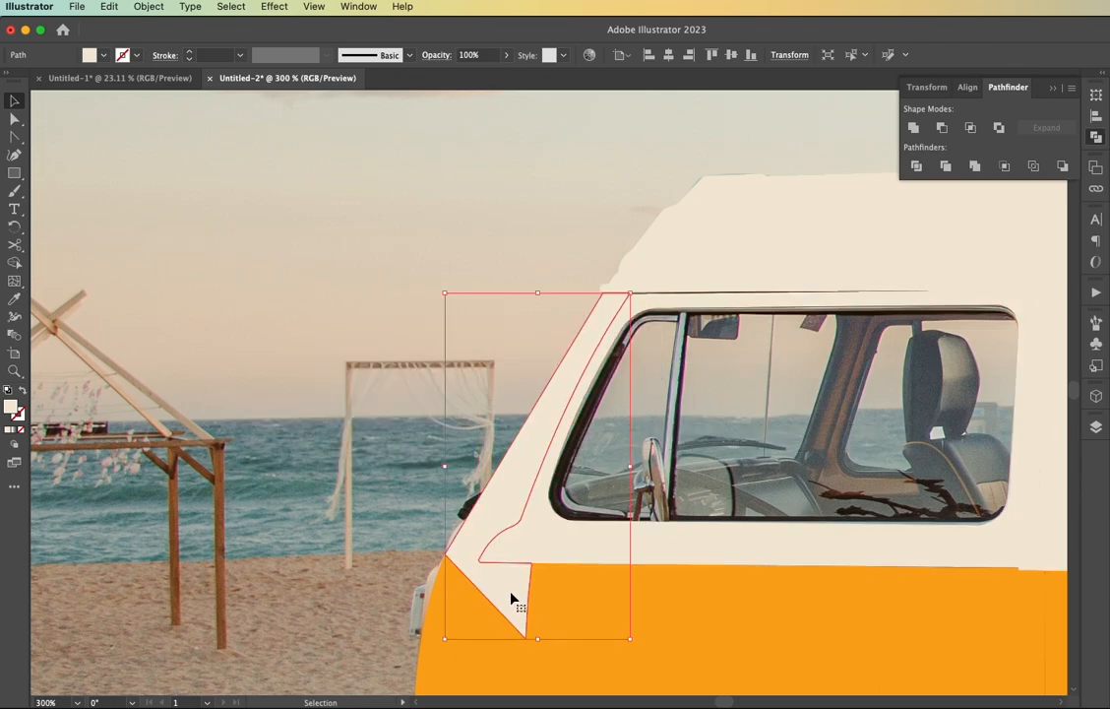
right_click(511, 596)
mouse_move(556, 673)
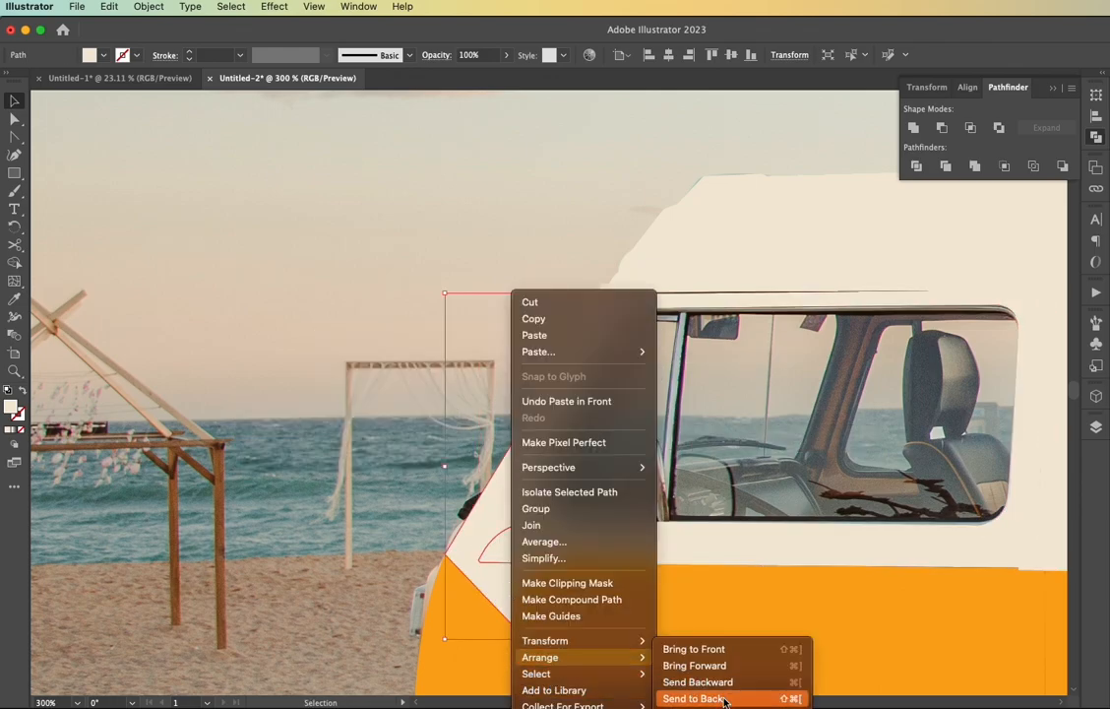
left_click(728, 698)
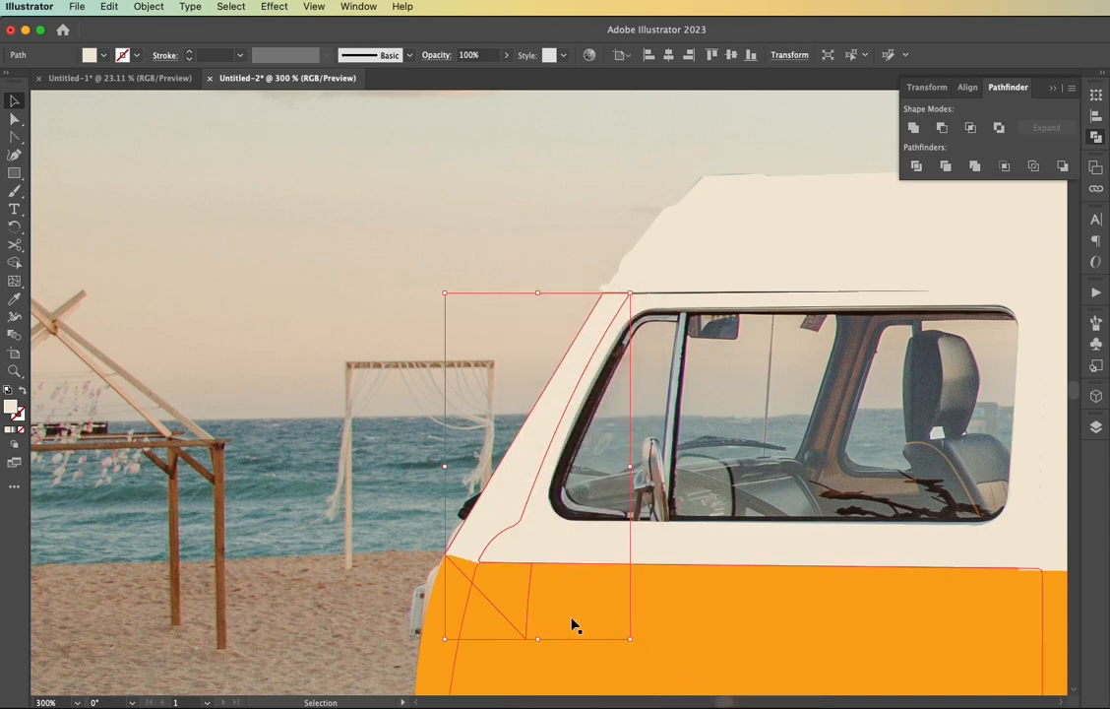
Subtract the orange door panel from the pillar with Minus Front and paste a copy of the panel back in place
left_click(567, 622)
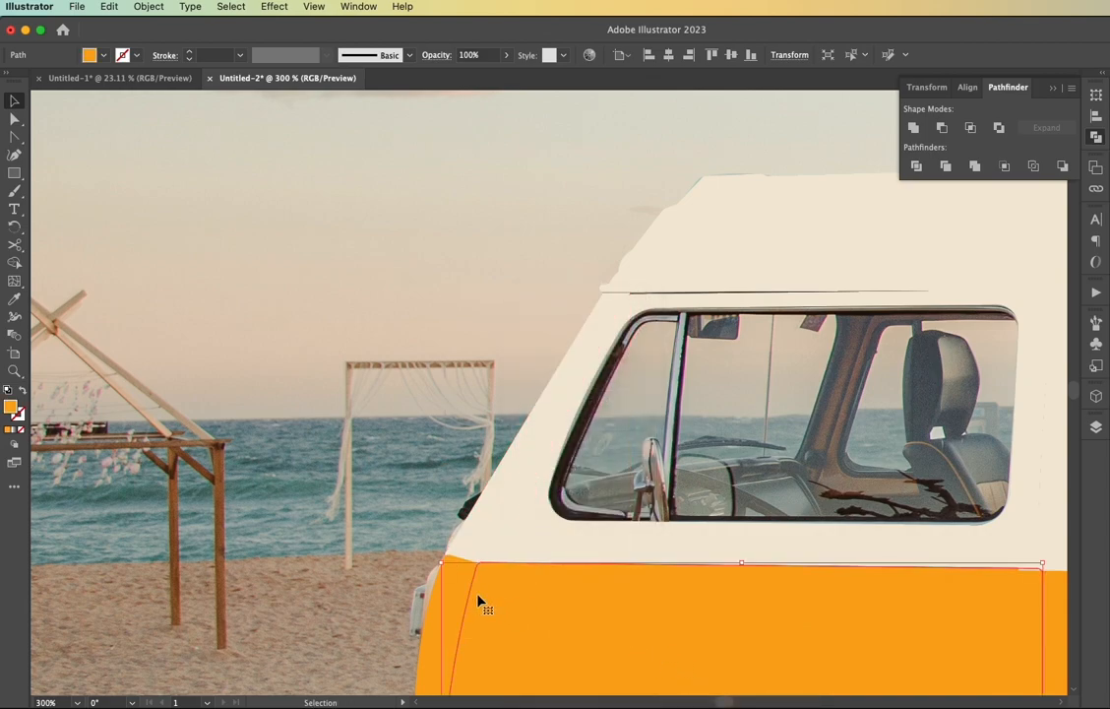
left_click(476, 545, "shift")
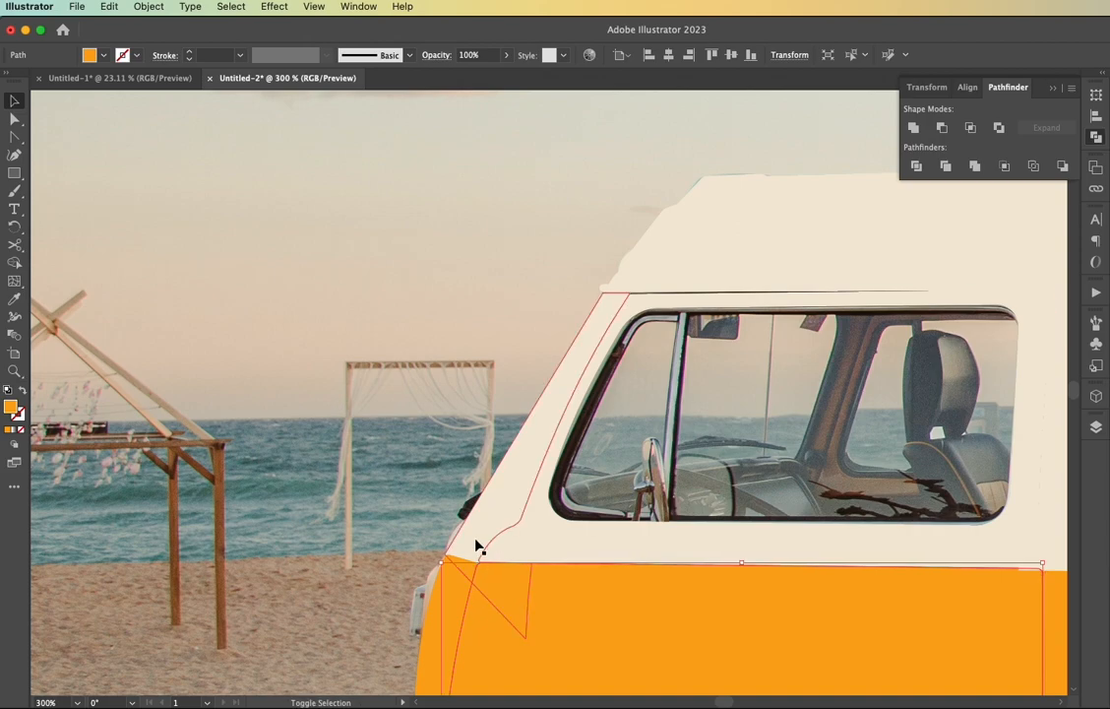
left_click(477, 546, "shift")
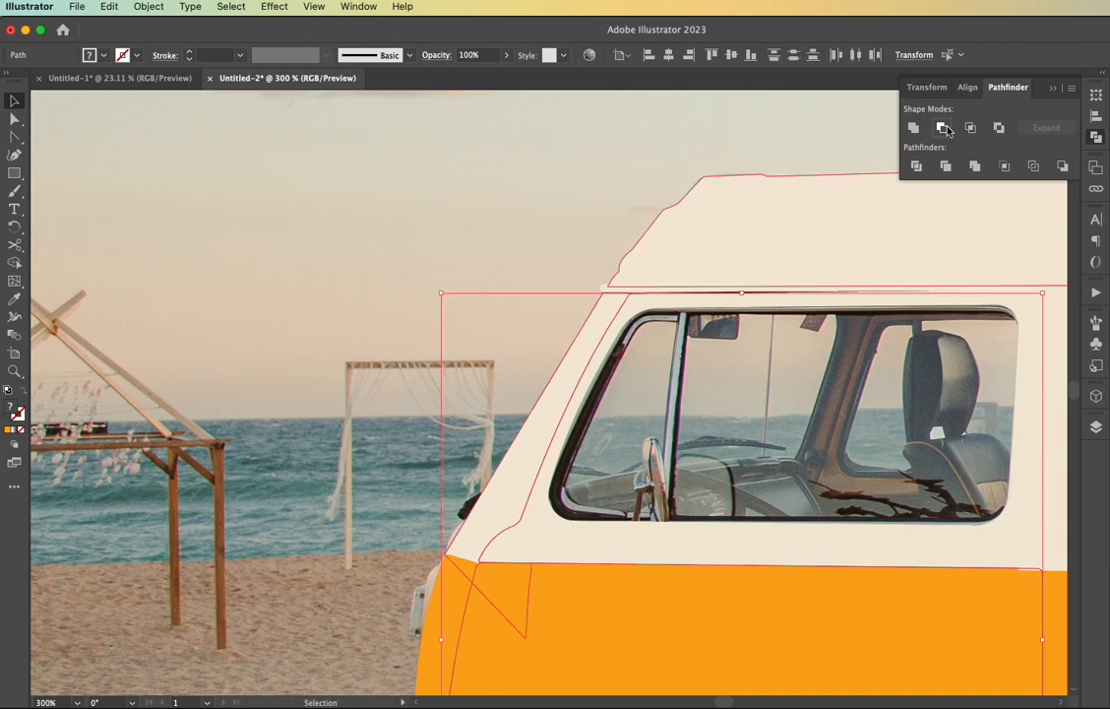
left_click(942, 128)
key("a")
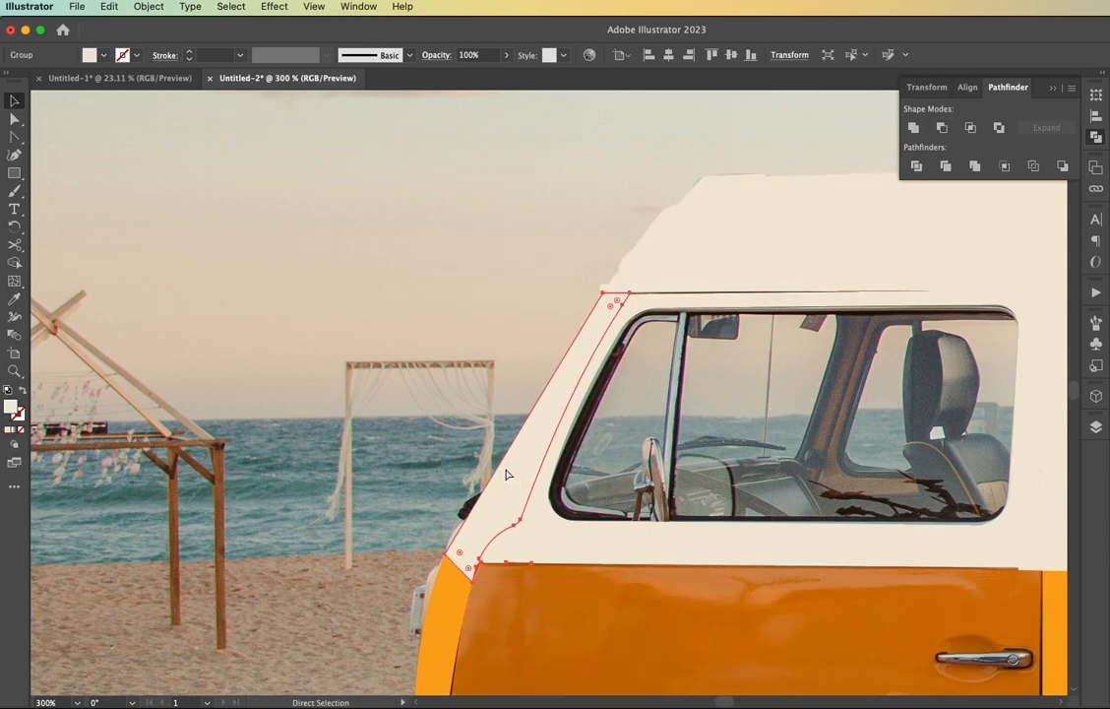
key("v")
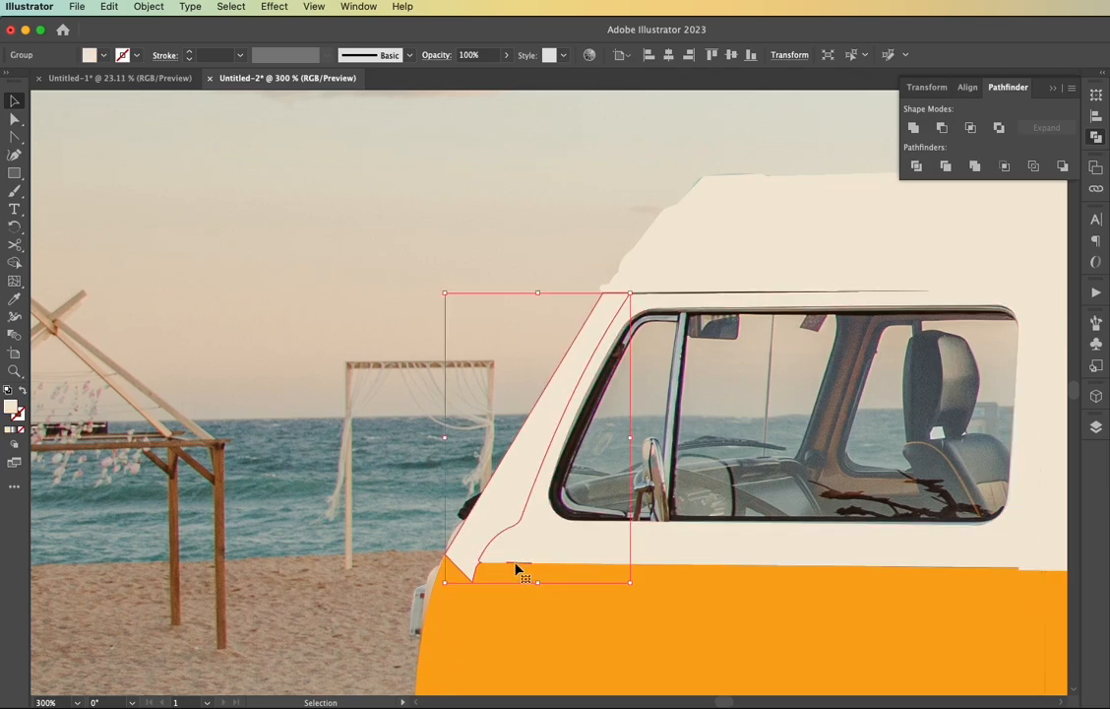
Ungroup the pillar pieces and delete the stray sliver along the top edge of the orange door
scroll(514, 569, "up", 5)
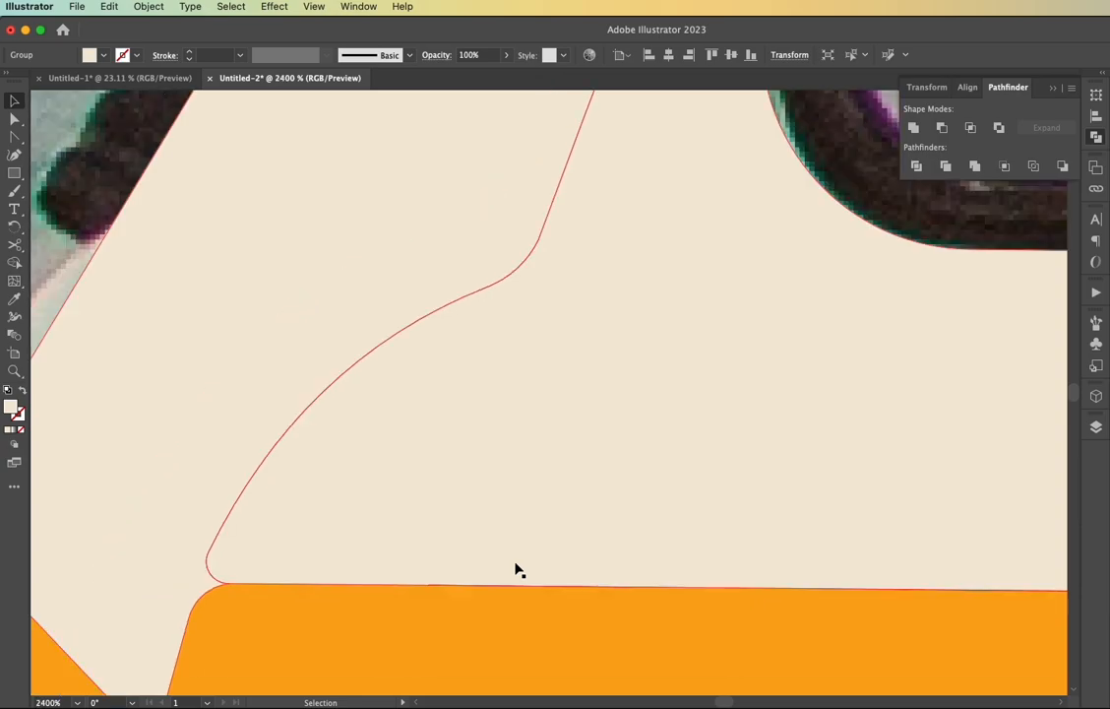
scroll(489, 567, "down", 2)
left_click_drag(426, 451, 354, 419)
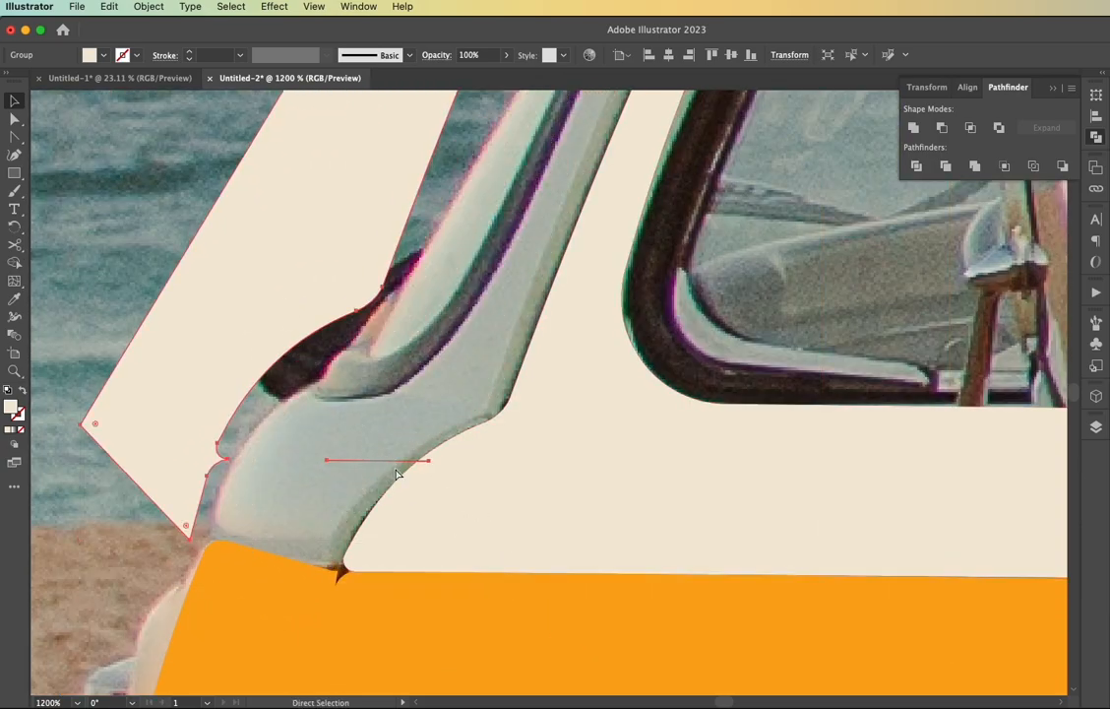
key("cmd+z")
right_click(399, 393)
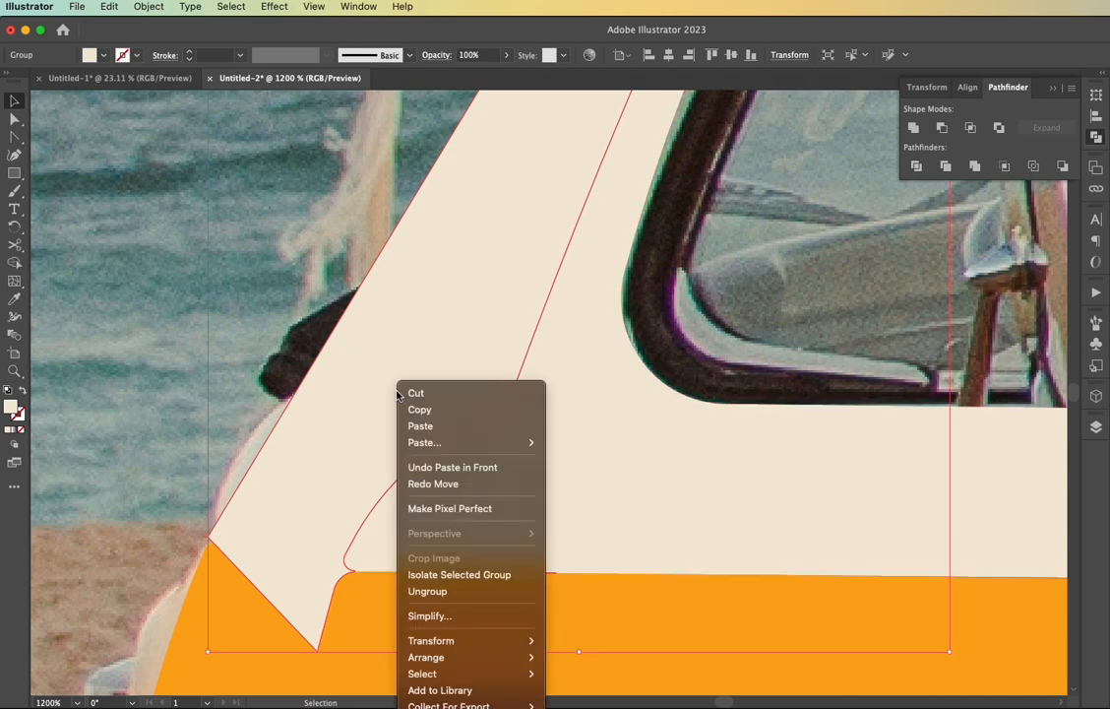
left_click(455, 592)
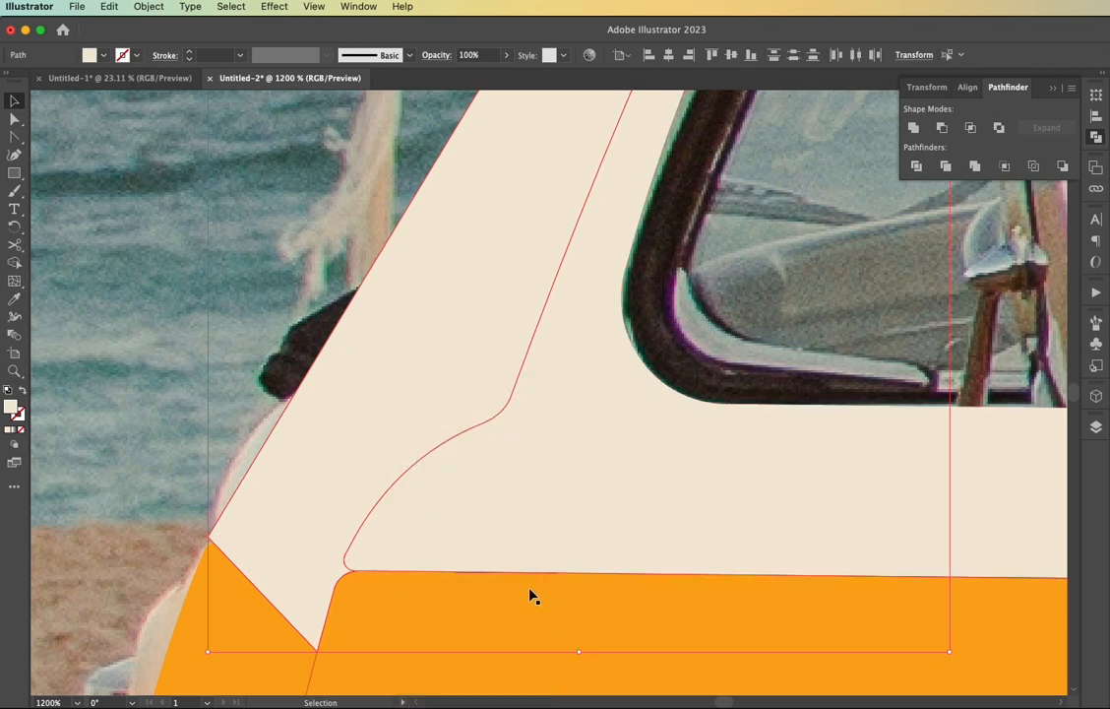
left_click(413, 416, "shift")
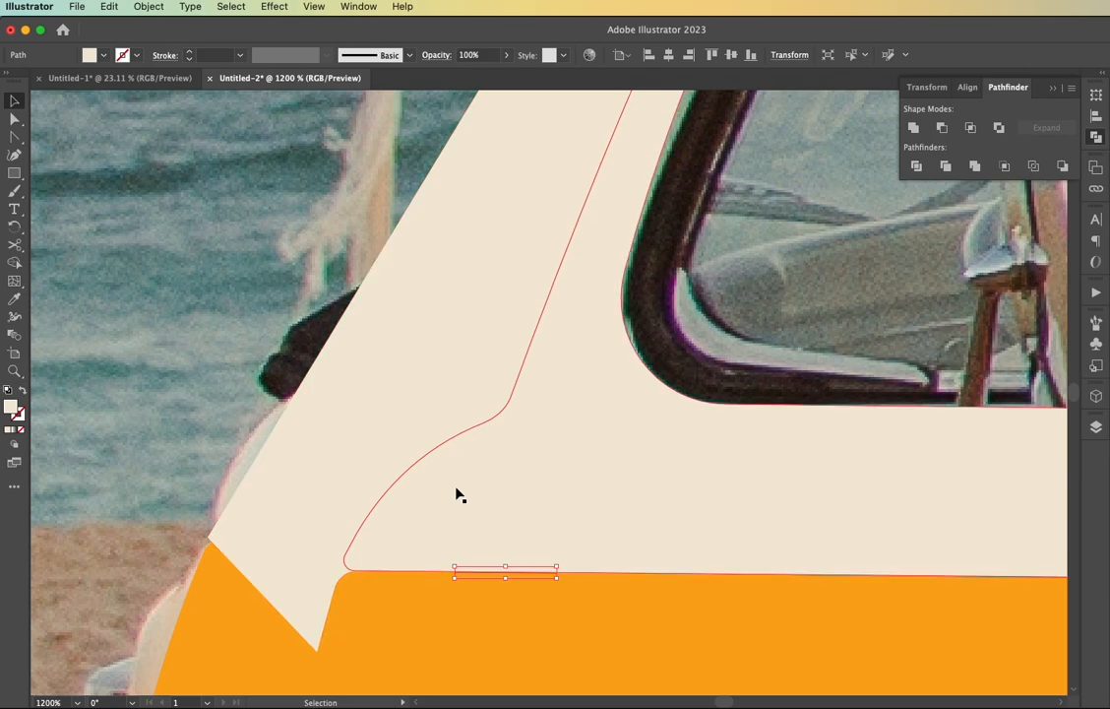
key("Delete")
Send the remaining pillar piece to the back of the stack
left_click(362, 463)
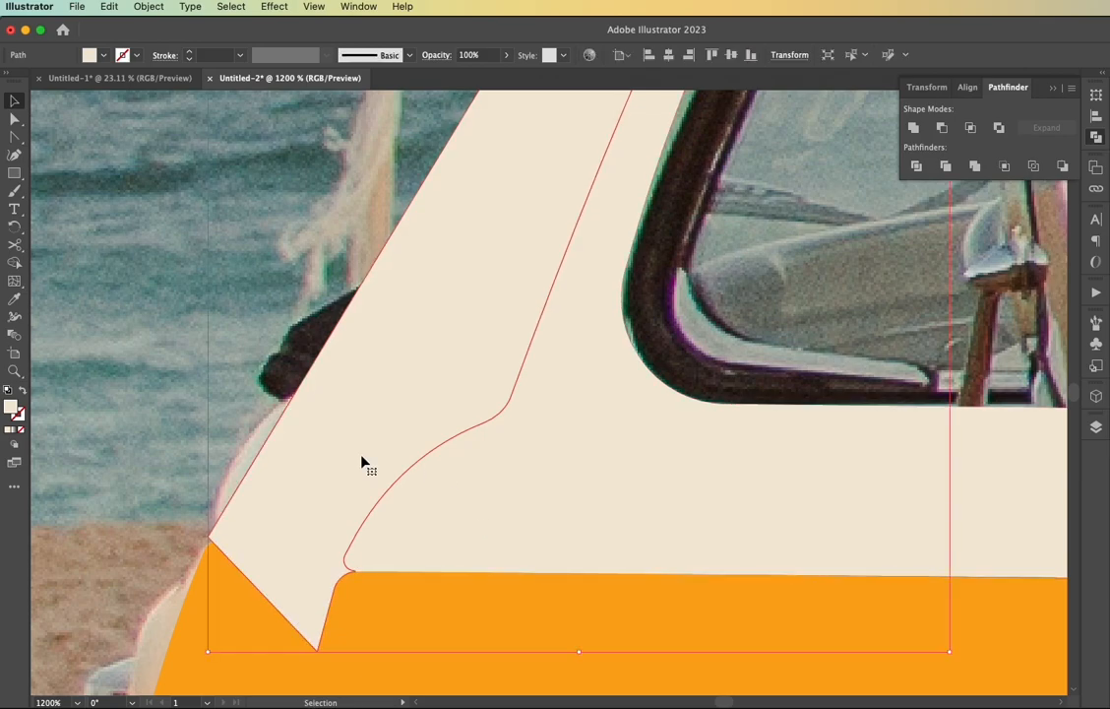
right_click(365, 461)
mouse_move(477, 669)
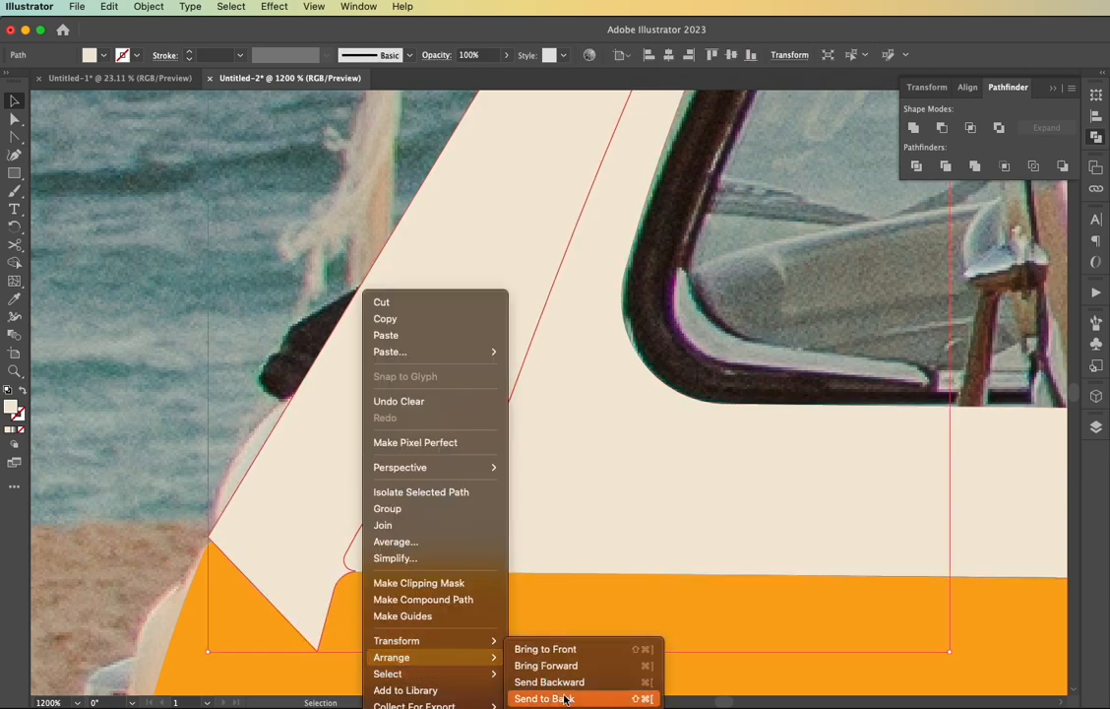
left_click(556, 630)
Subtract the front orange body panel from the pillar with Minus Front and restore the panel in place
left_click(265, 630)
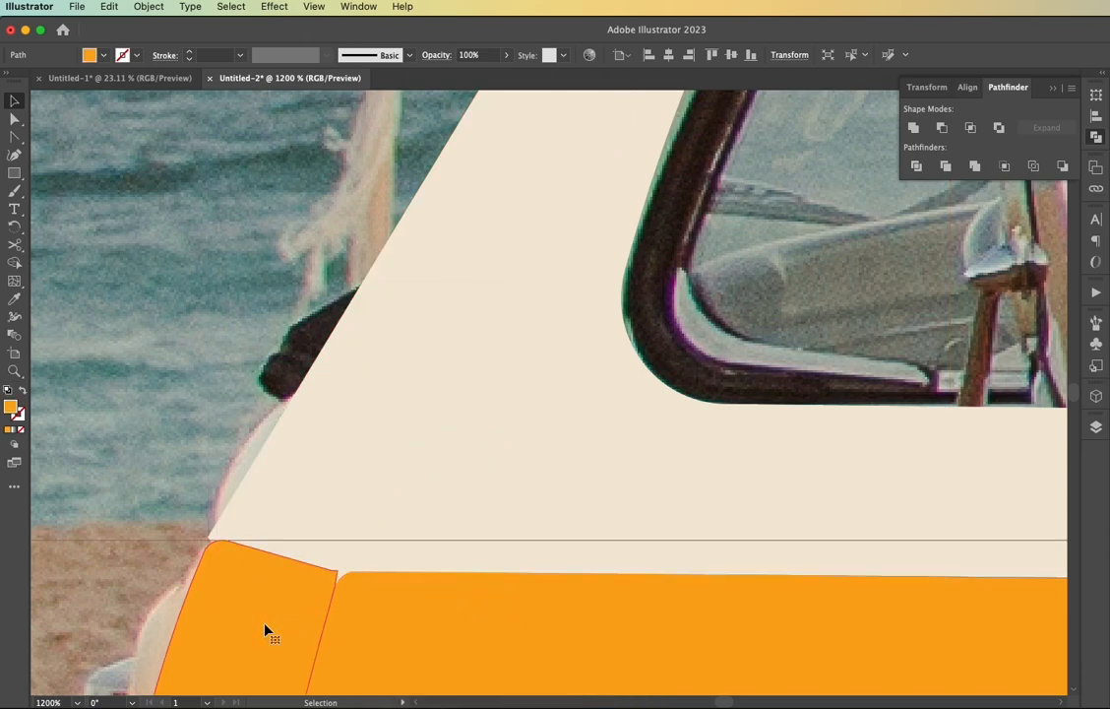
left_click(335, 480, "shift")
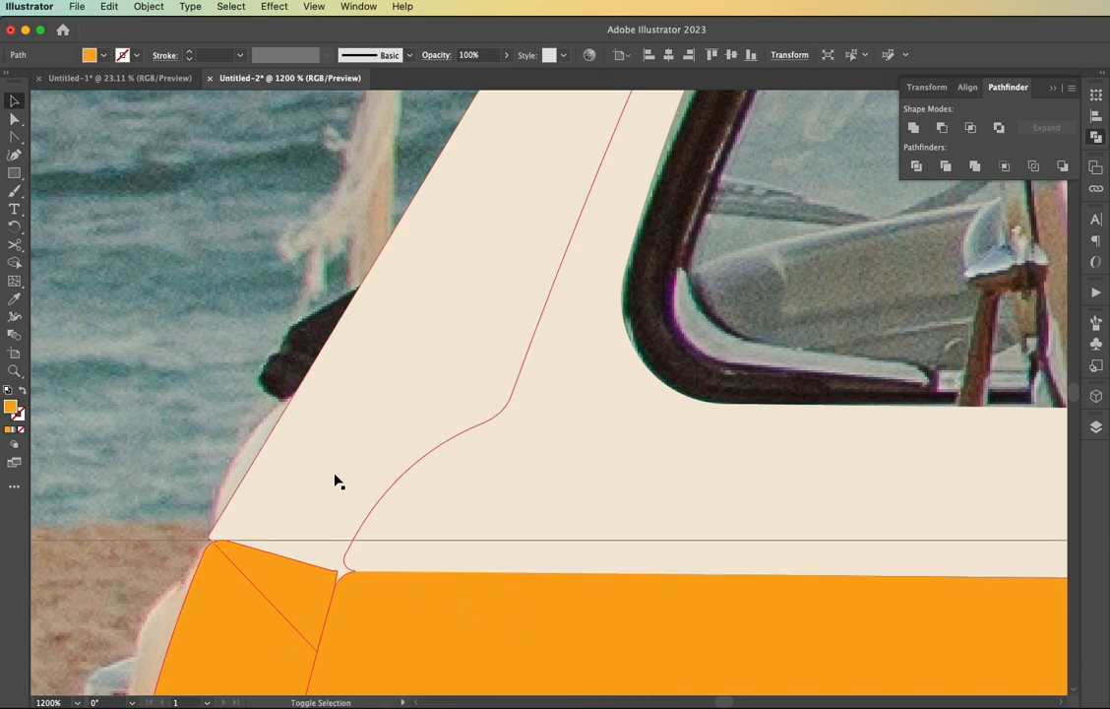
left_click(943, 129)
key("a")
key("ctrl+z")
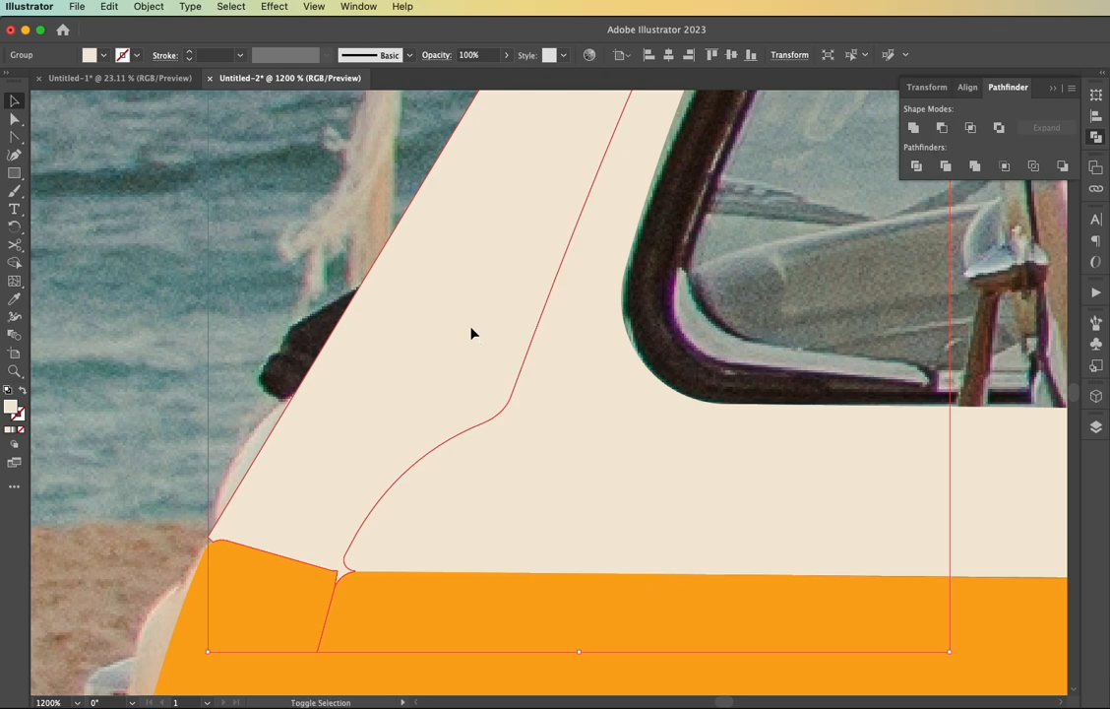
Show the pillar as an outline, remove its stray lower segment, and round its lower front corner to about 2.25 px
key("shift+x")
key("a")
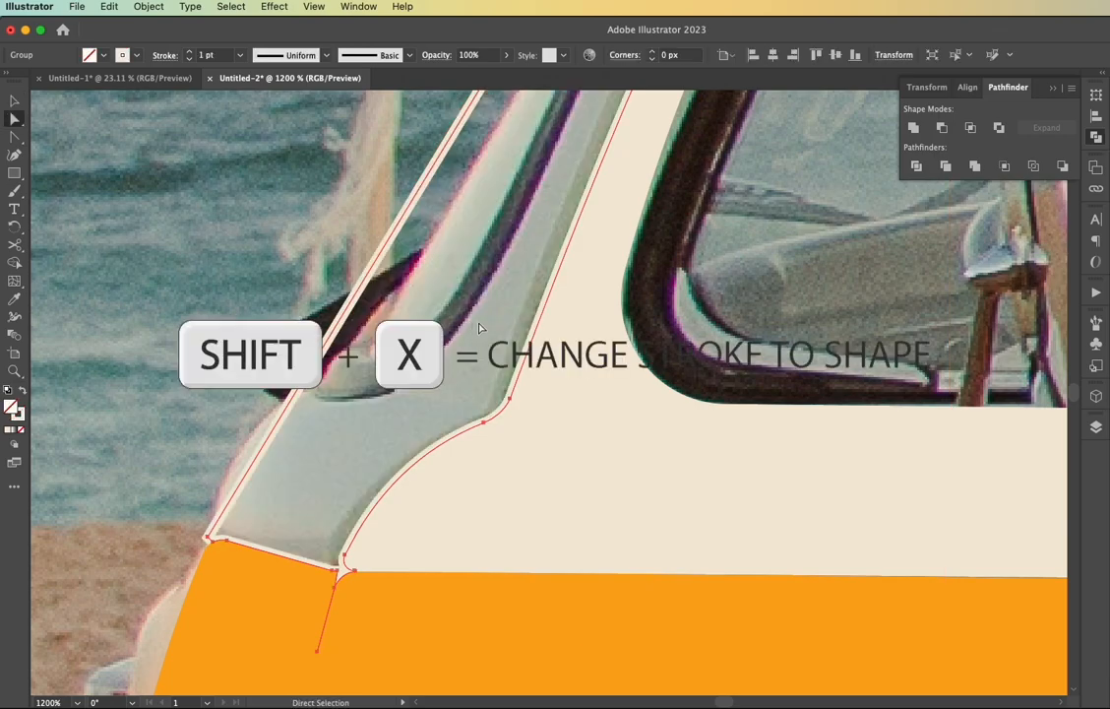
left_click(211, 539)
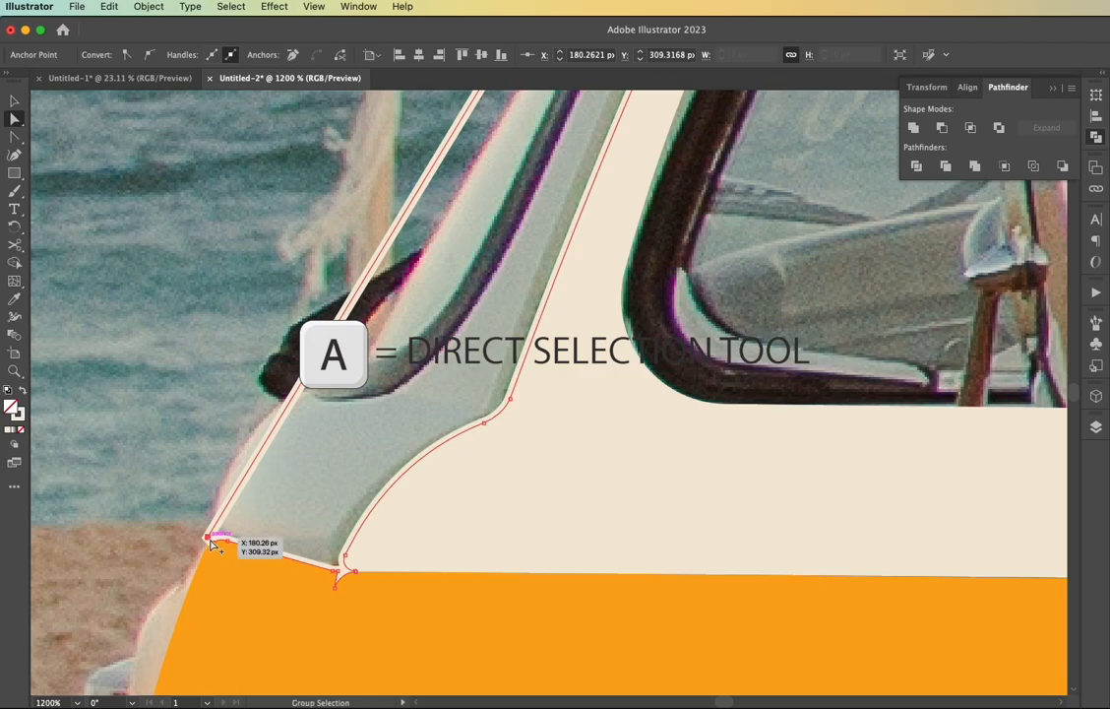
scroll(213, 538, "up", 5)
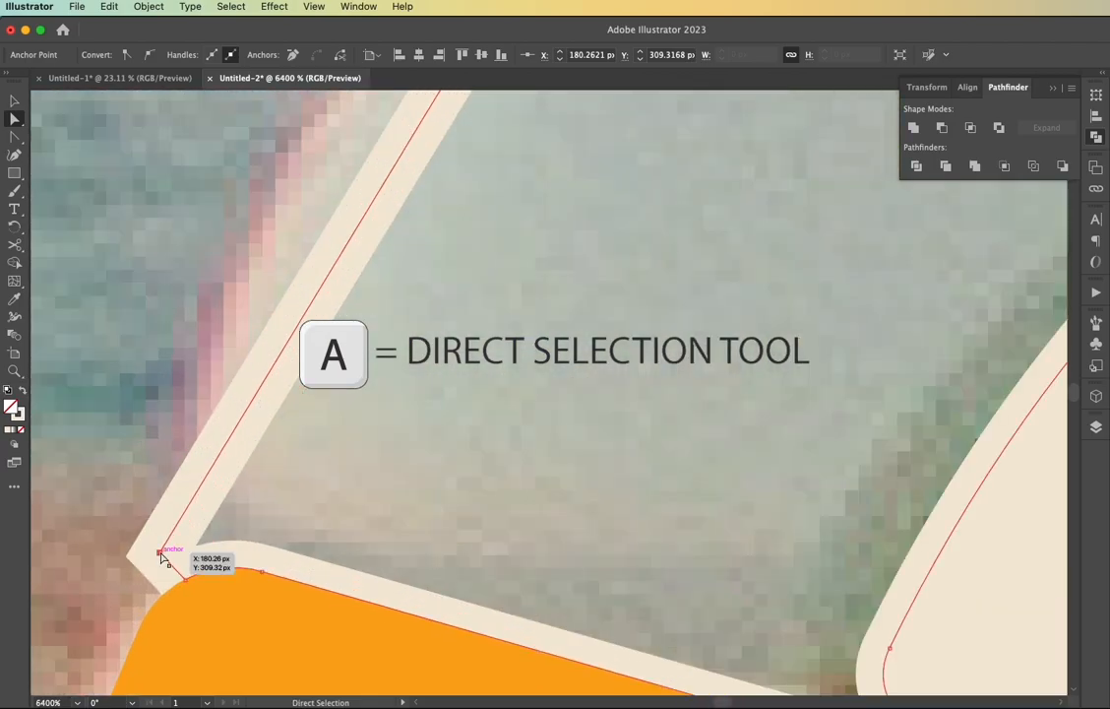
left_click_drag(159, 554, 397, 531)
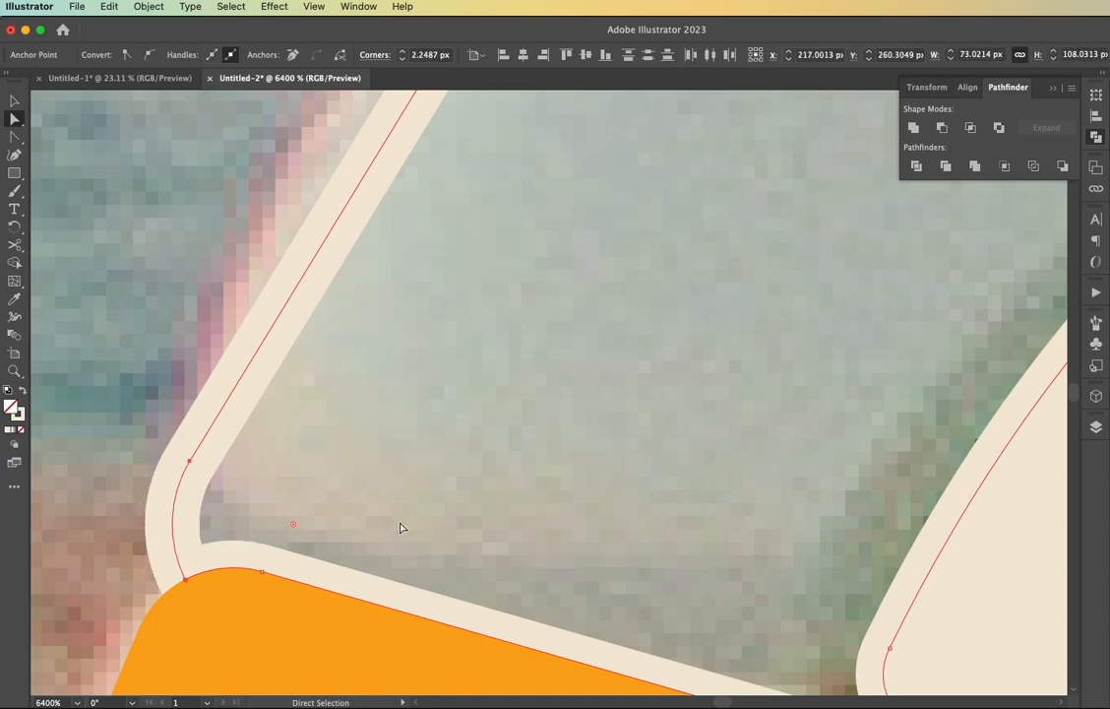
left_click(402, 526)
scroll(402, 526, "down", 5)
scroll(423, 515, "up", 2)
scroll(424, 515, "right", 2)
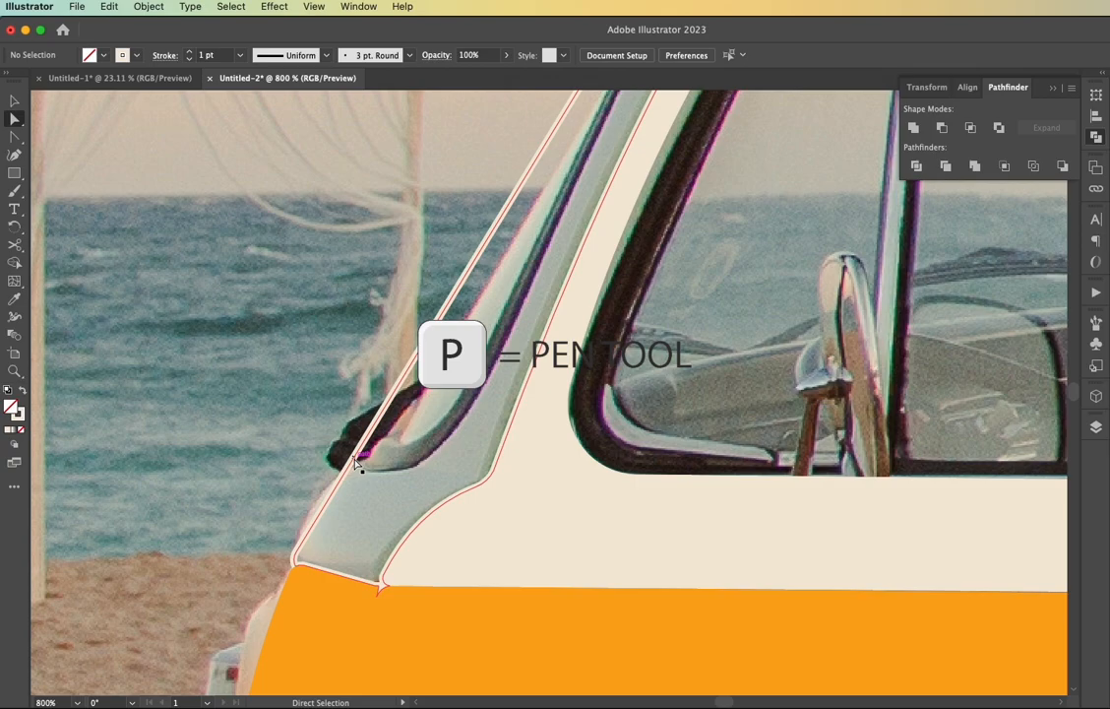
key("p")
scroll(356, 462, "up", 3)
left_click_drag(346, 456, 352, 462)
key("super+z")
Add an anchor point on the pillar's front edge beside the wiper and move it inward to the windshield's lower corner
key("v")
left_click(341, 458)
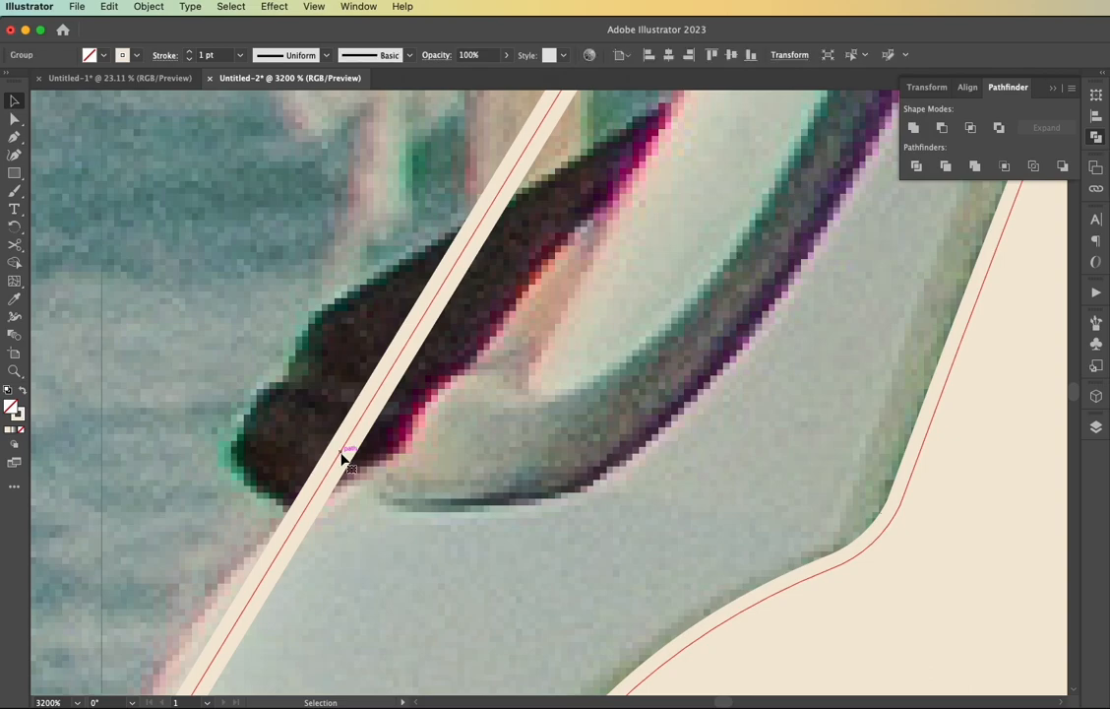
key("p")
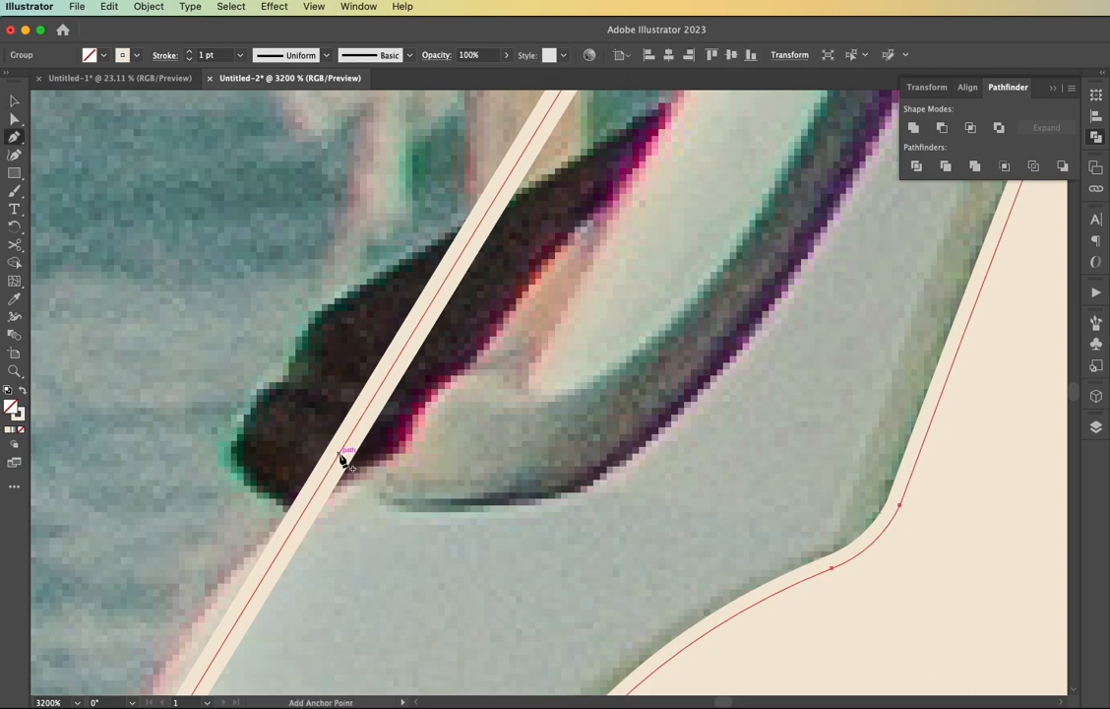
left_click(340, 454)
key("a")
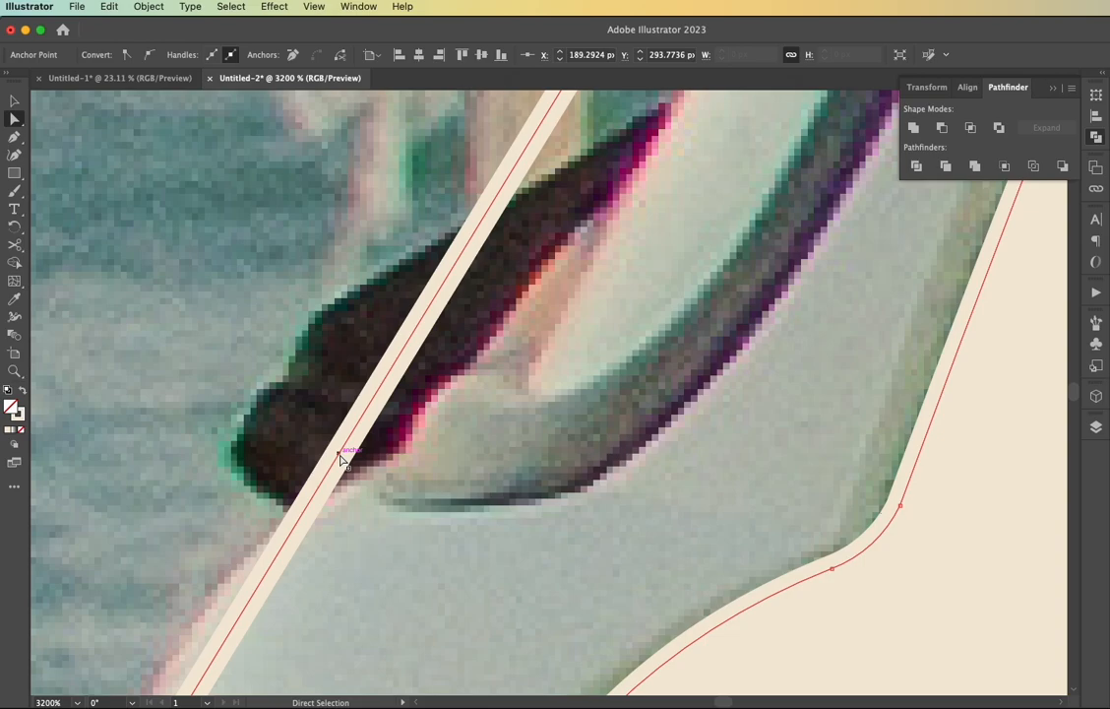
left_click_drag(343, 456, 375, 475)
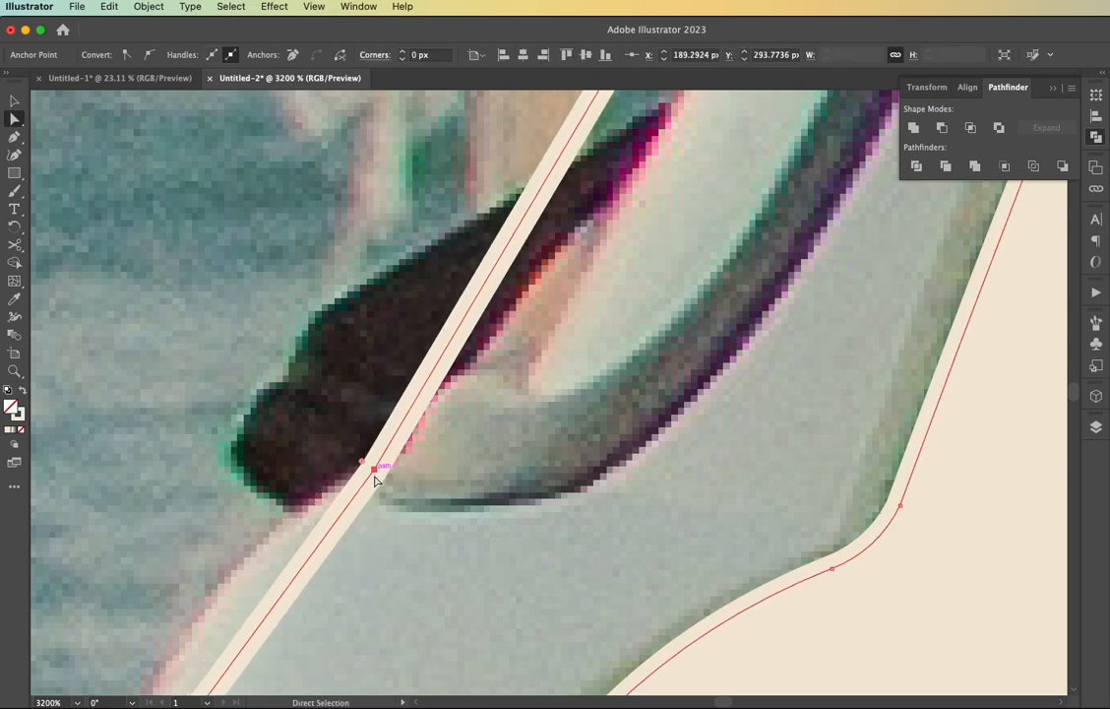
Bend the pillar's lower front segment outward with the Anchor Point tool to follow the van's nose in the photo
scroll(376, 477, "down", 2)
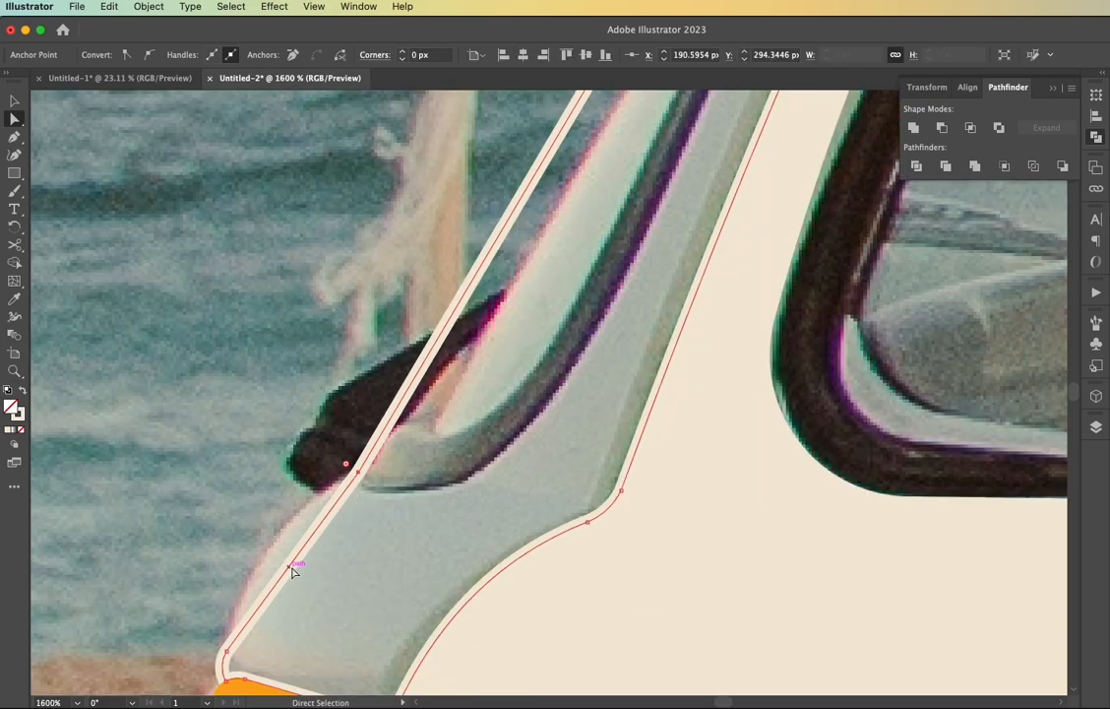
key("shift+c")
left_click(292, 568)
left_click_drag(292, 569, 268, 550)
Round the pillar's upper front corner under the roof lip to about 1.35 px
scroll(345, 539, "right", 4)
scroll(344, 538, "up", 2)
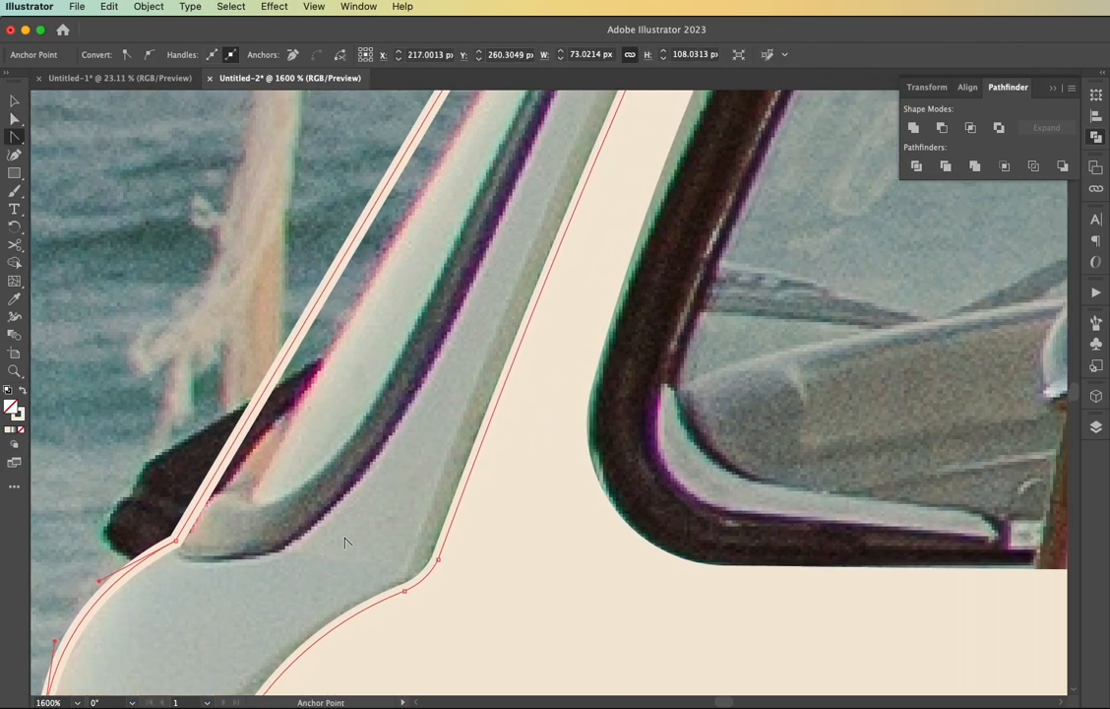
scroll(345, 539, "up", 2)
scroll(345, 539, "right", 1)
scroll(344, 539, "up", 6)
scroll(344, 538, "right", 2)
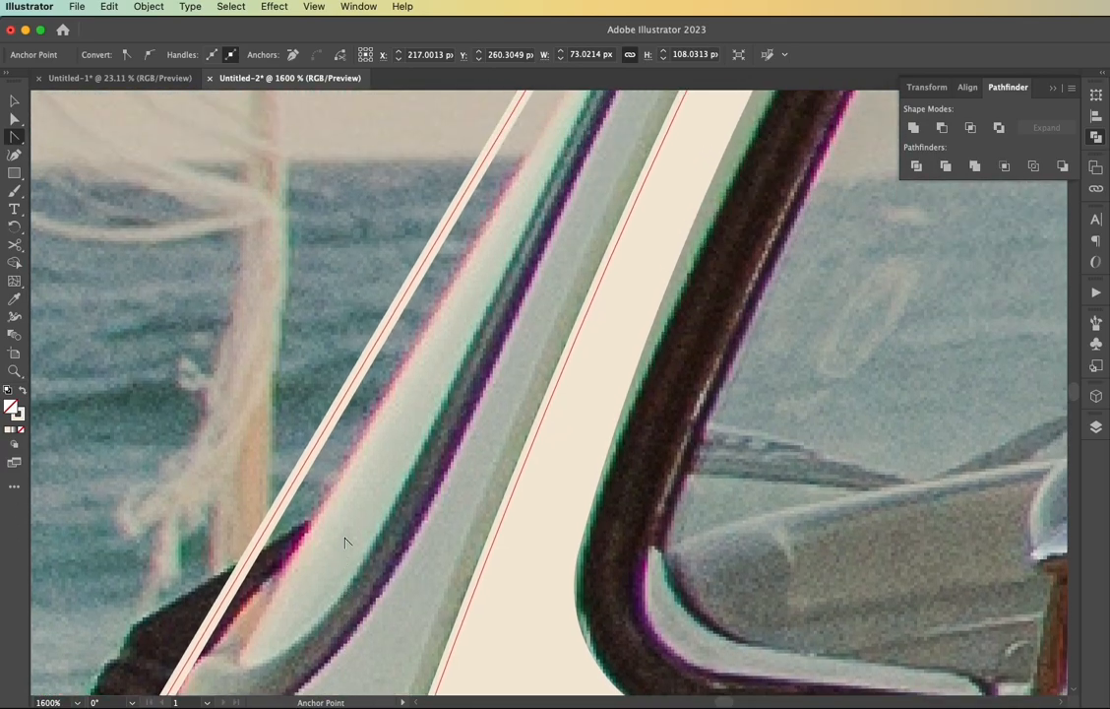
scroll(344, 538, "up", 6)
scroll(344, 539, "right", 2)
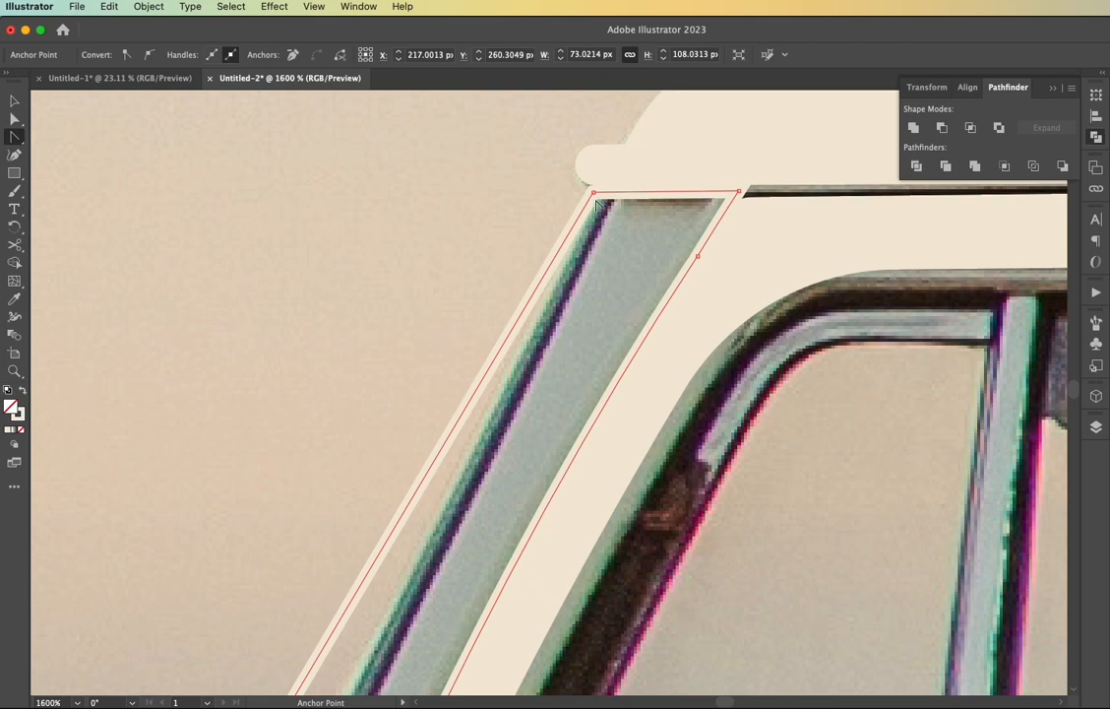
key("a")
left_click(598, 201)
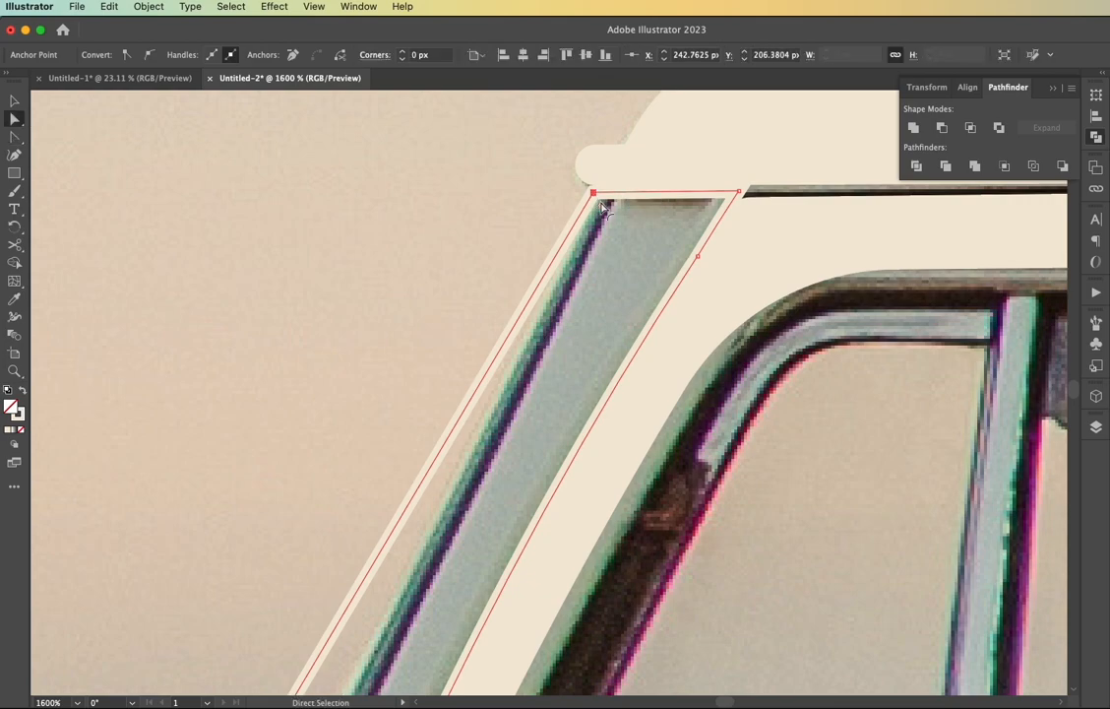
left_click_drag(602, 203, 605, 212)
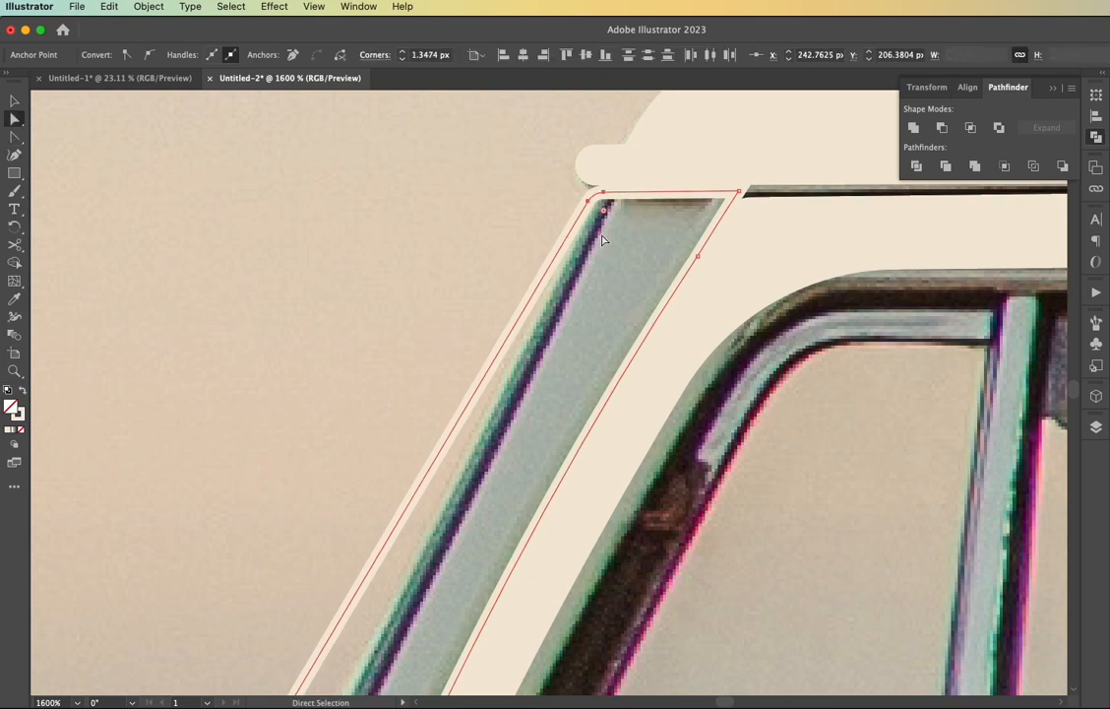
left_click(602, 285)
Trace the windshield's rear edge with the Pen tool from the roof lip down, curving forward to the pillar's anchor by the wiper
scroll(601, 285, "down", 2)
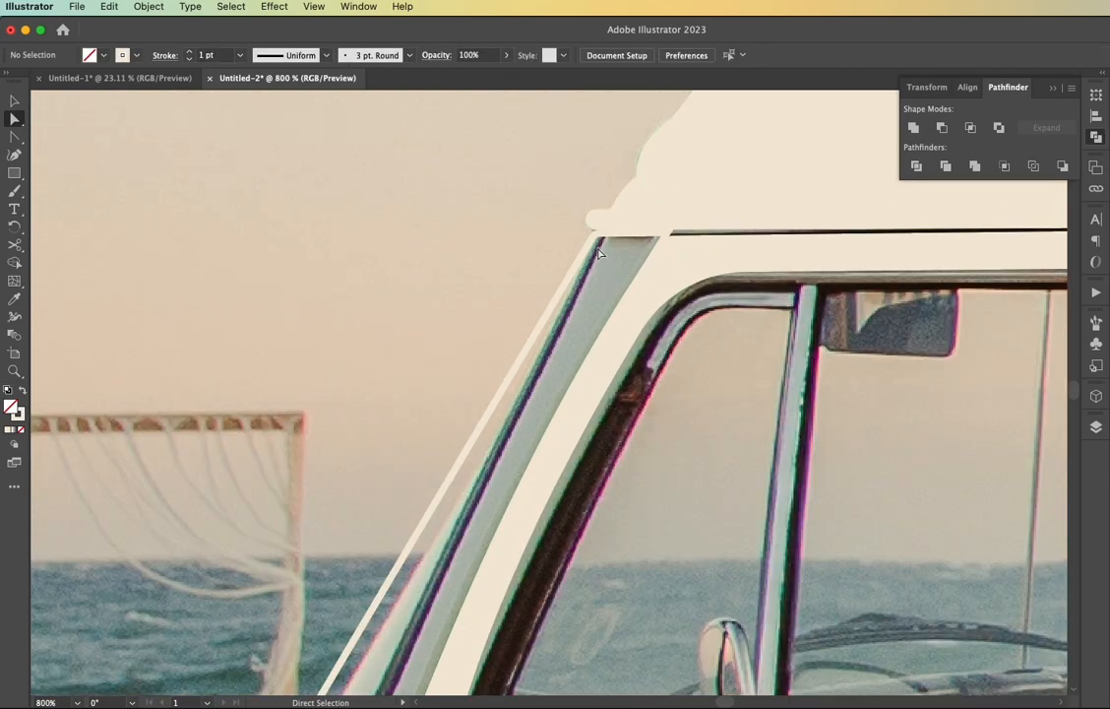
key("p")
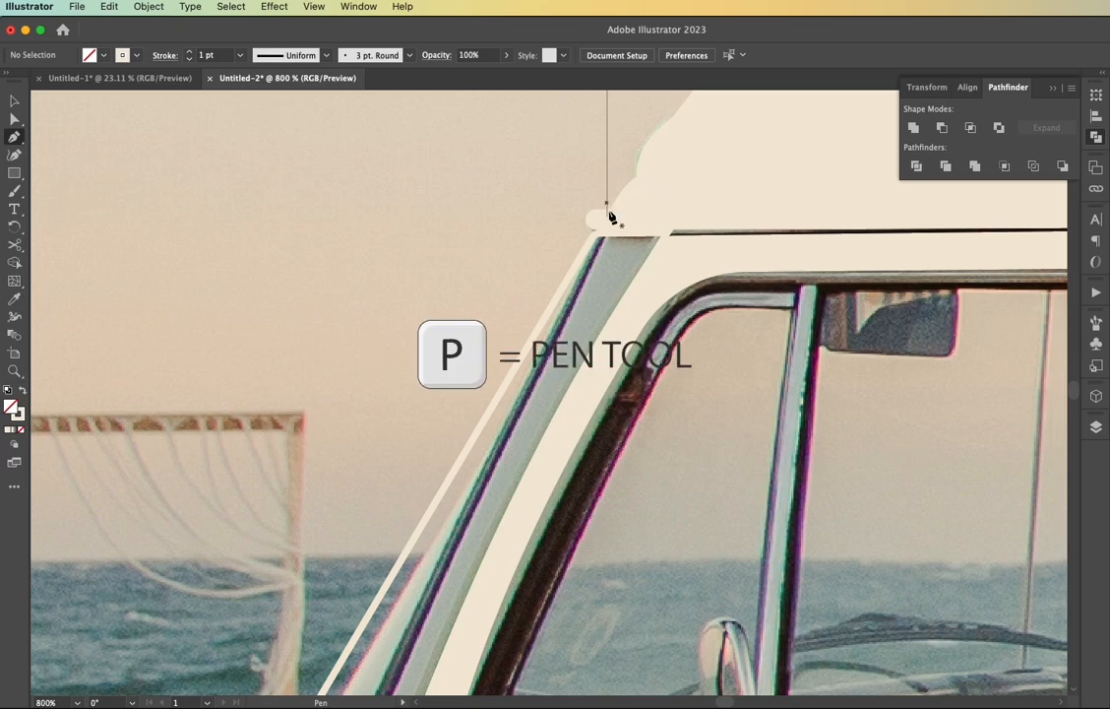
left_click(604, 224)
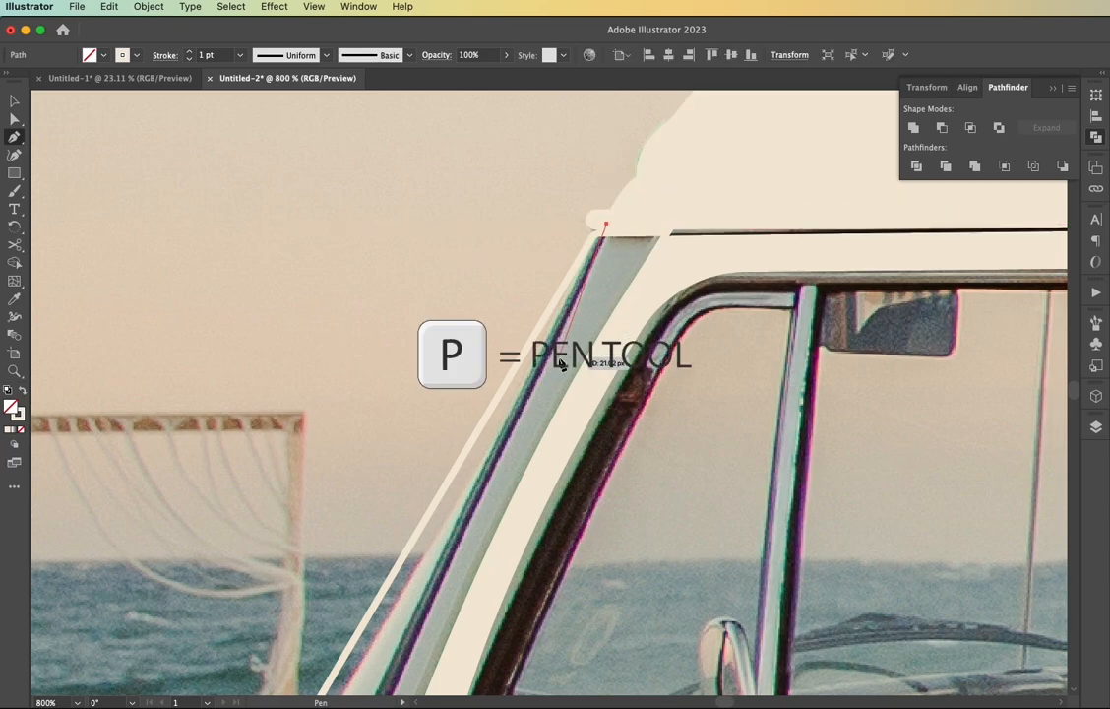
scroll(558, 362, "down", 5)
scroll(558, 362, "down", 5)
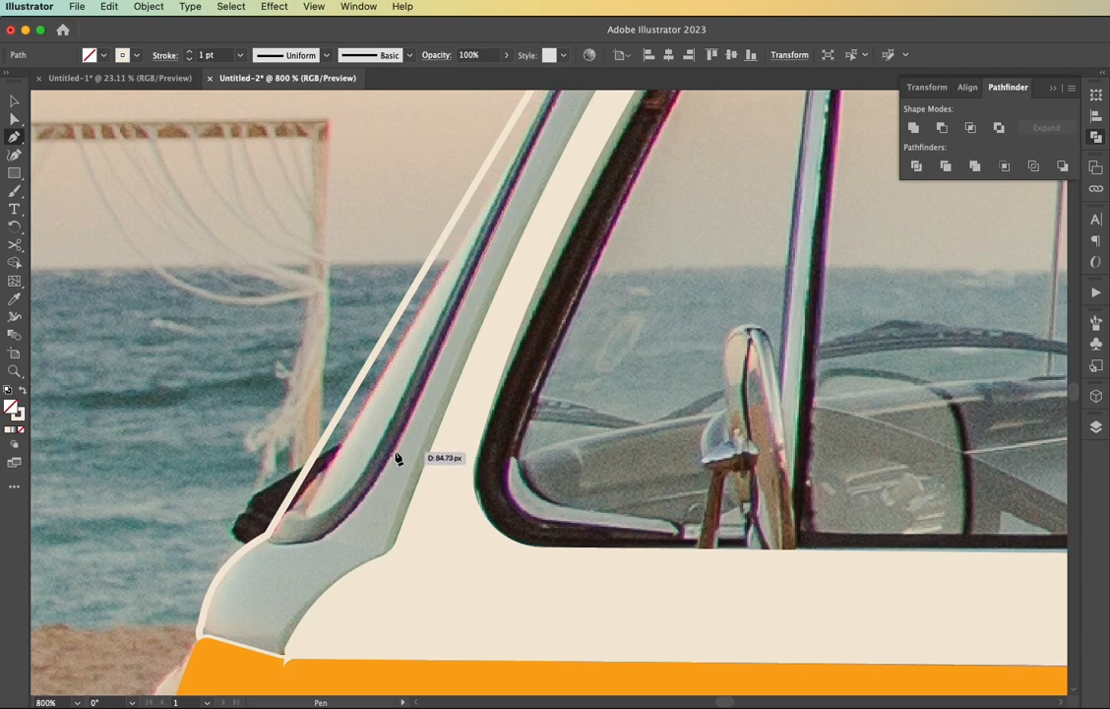
left_click_drag(395, 450, 391, 457)
left_click(378, 487)
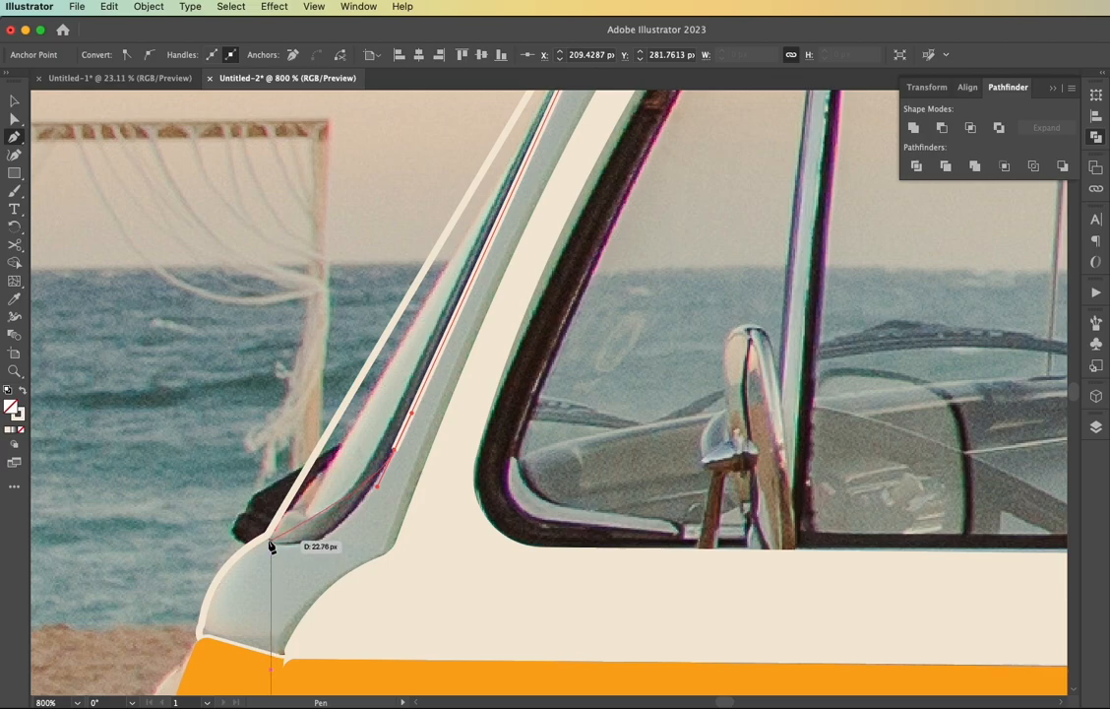
left_click_drag(267, 534, 213, 500)
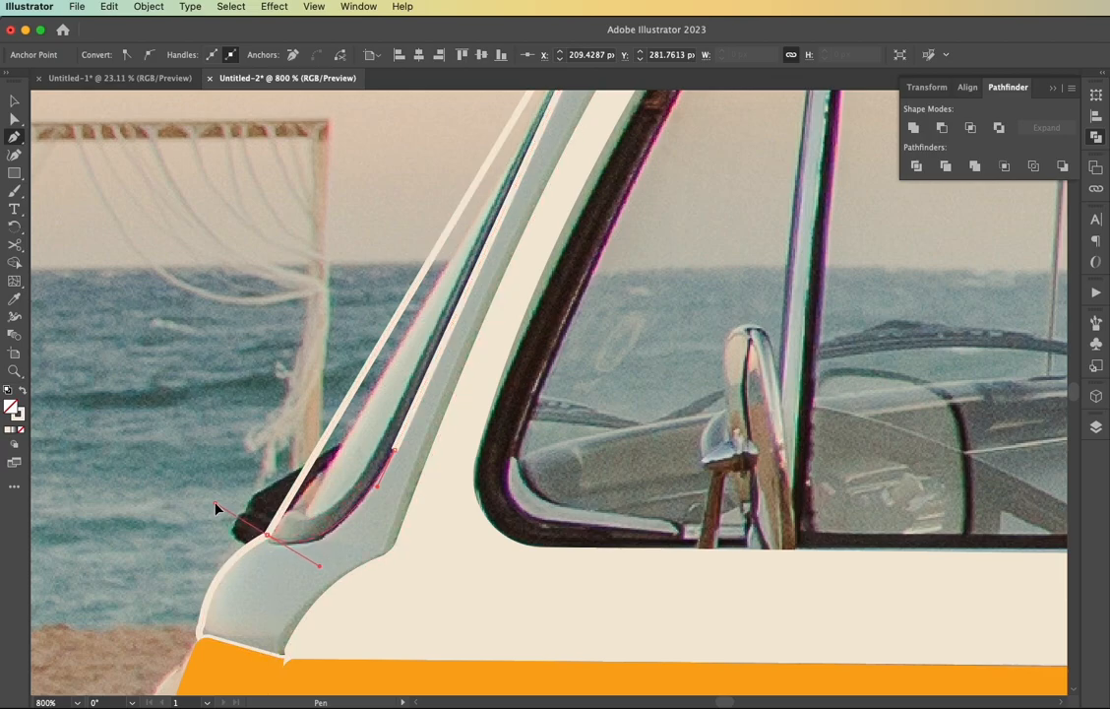
Continue the windshield path loosely outside the van's front and close it at its starting point under the roof
left_click(183, 398)
scroll(183, 398, "up", 5)
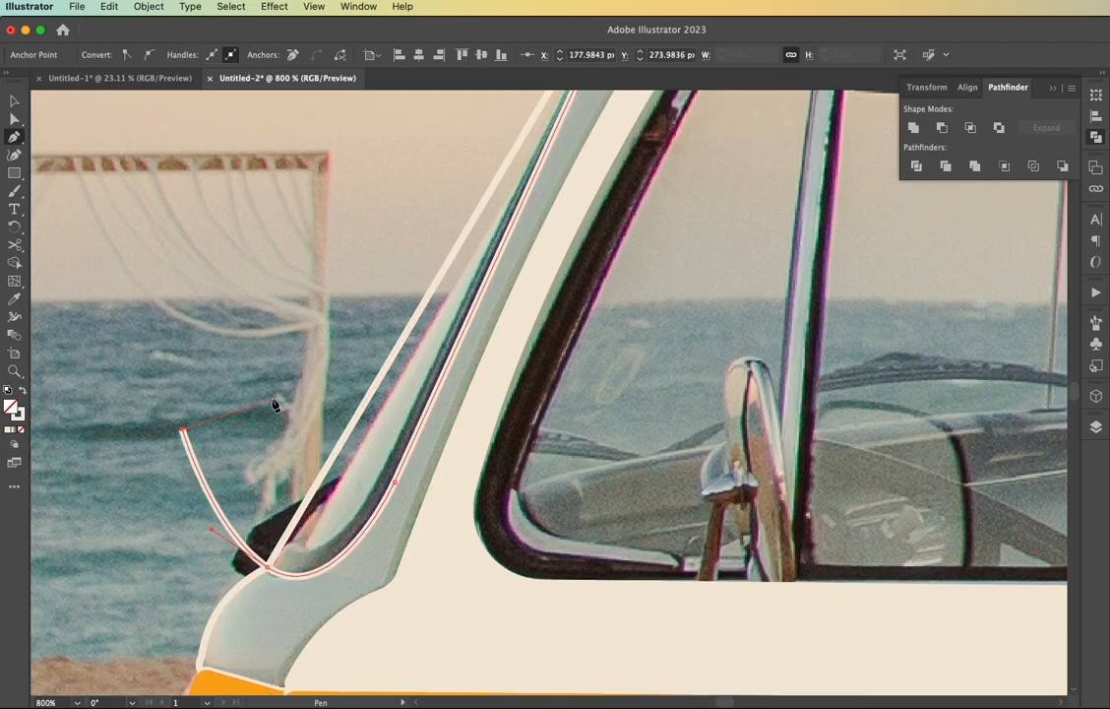
left_click_drag(323, 380, 394, 196)
left_click(393, 193)
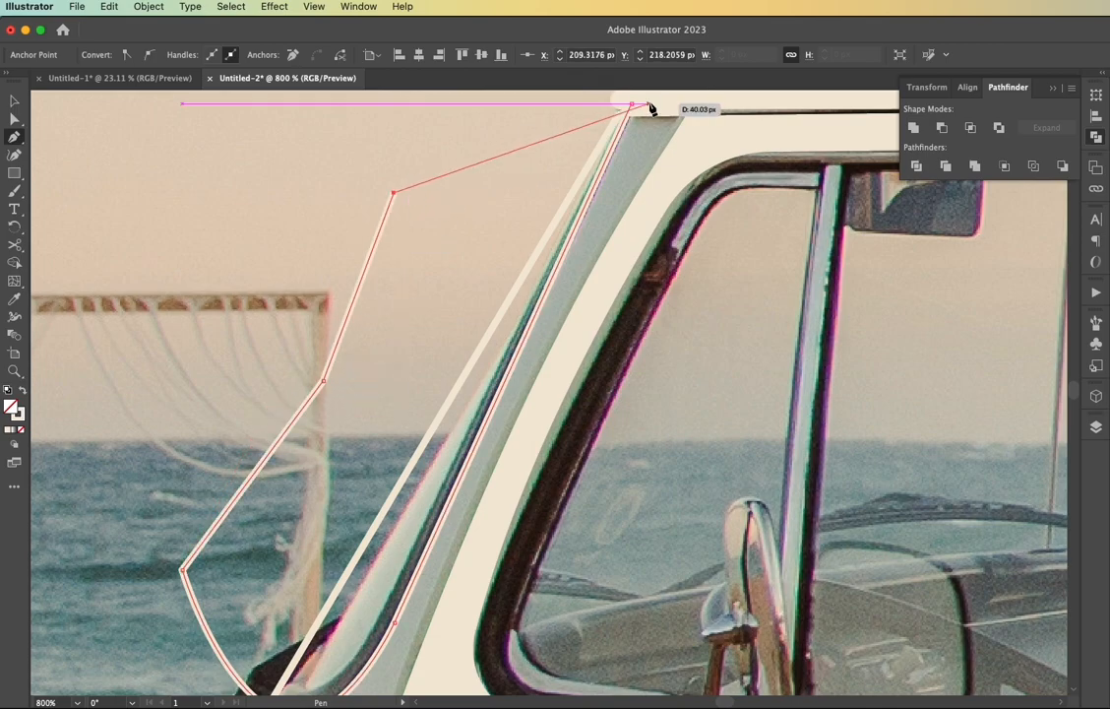
left_click(631, 105)
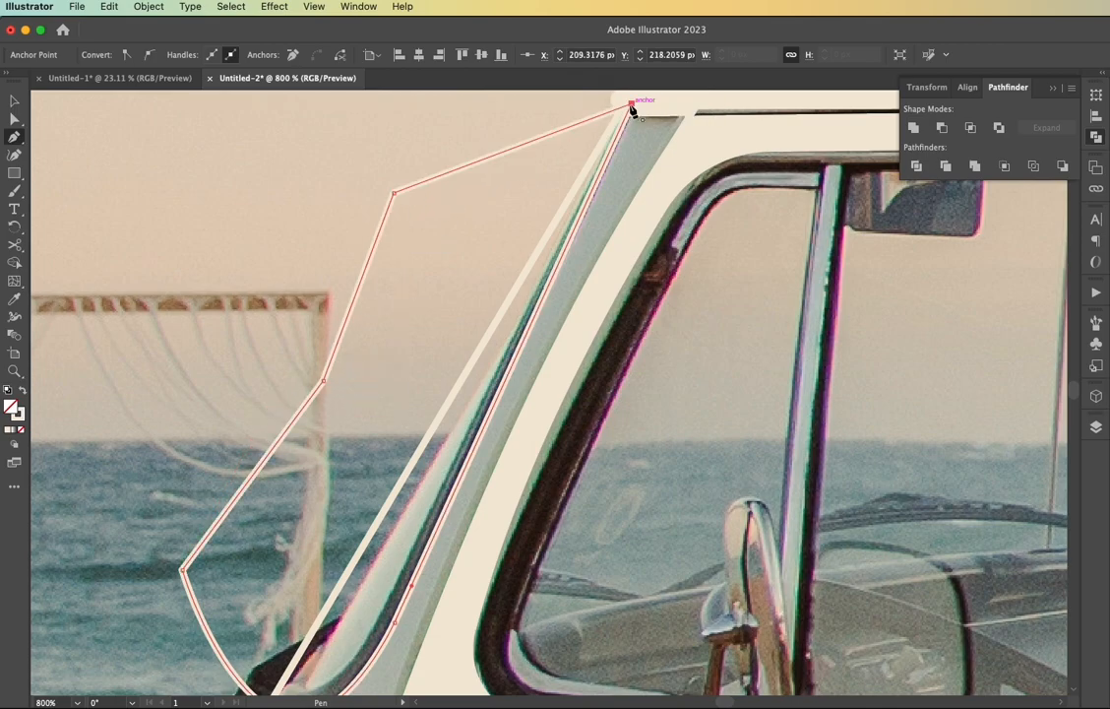
Select the new windshield shape together with the pillar, keeping both as cream outlines without fill
key("v")
key("shift+x")
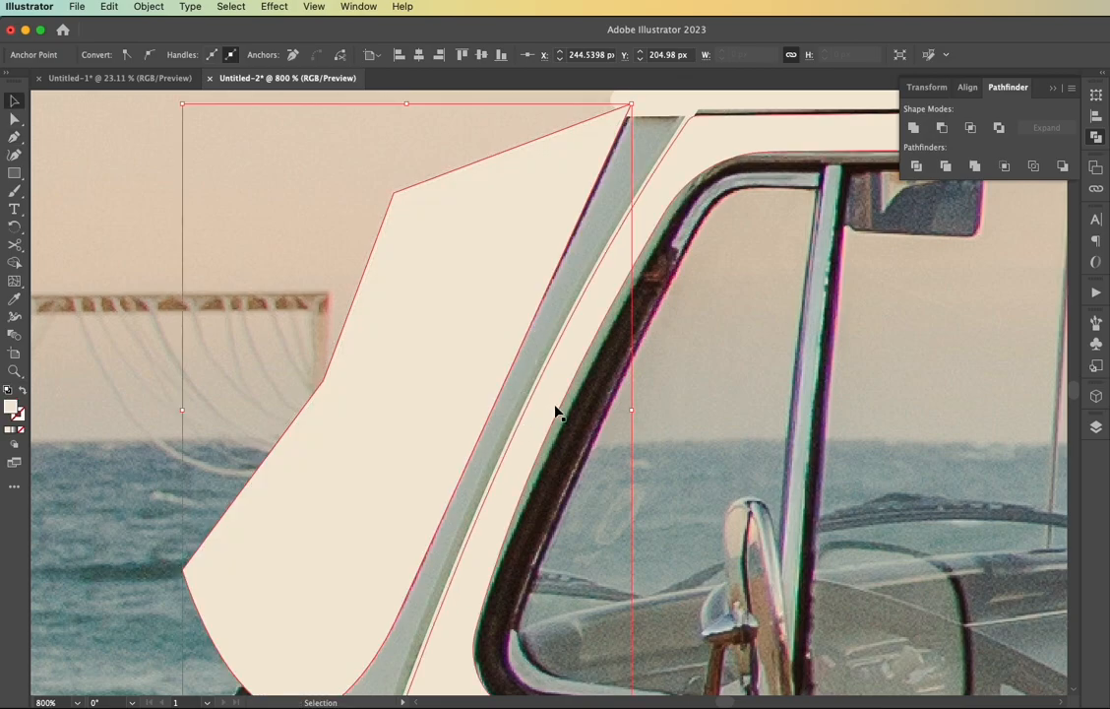
scroll(547, 419, "down", 5)
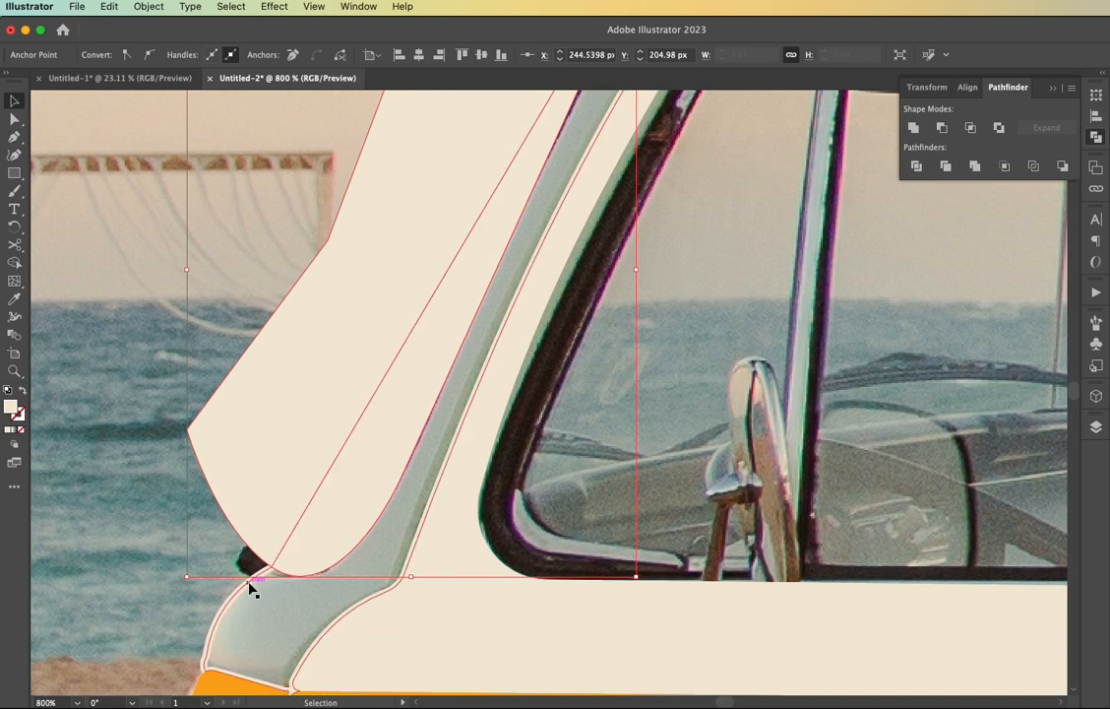
left_click(250, 588)
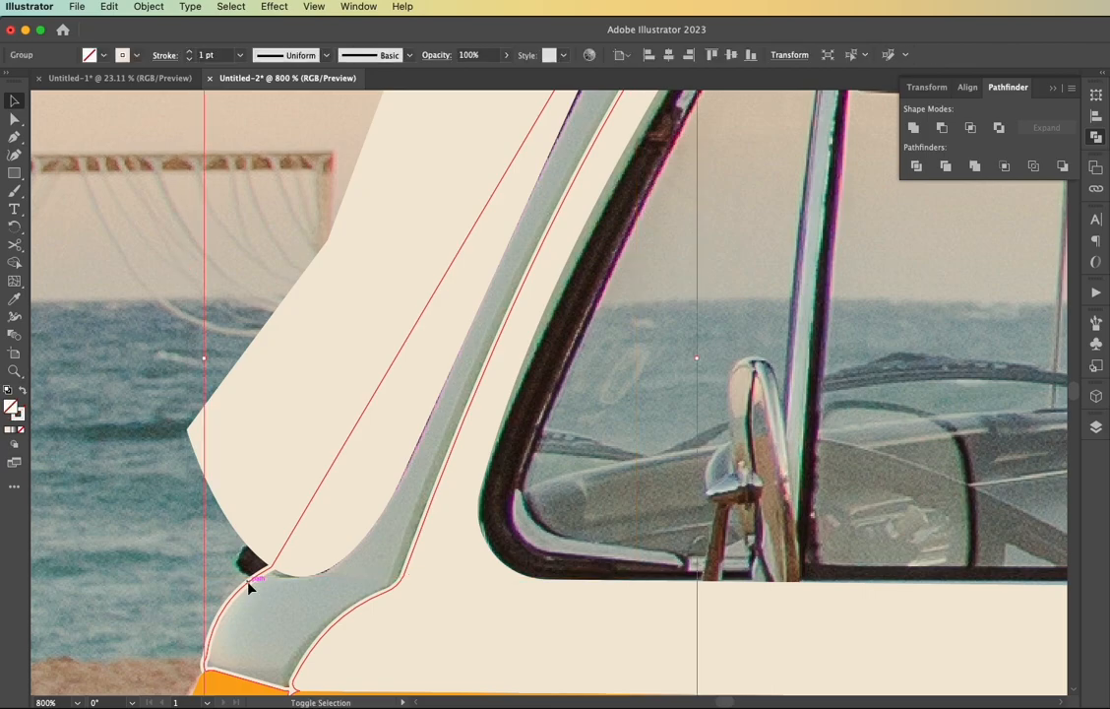
key("shift+x")
left_click(262, 540)
left_click(261, 597, "shift")
key("shift+x")
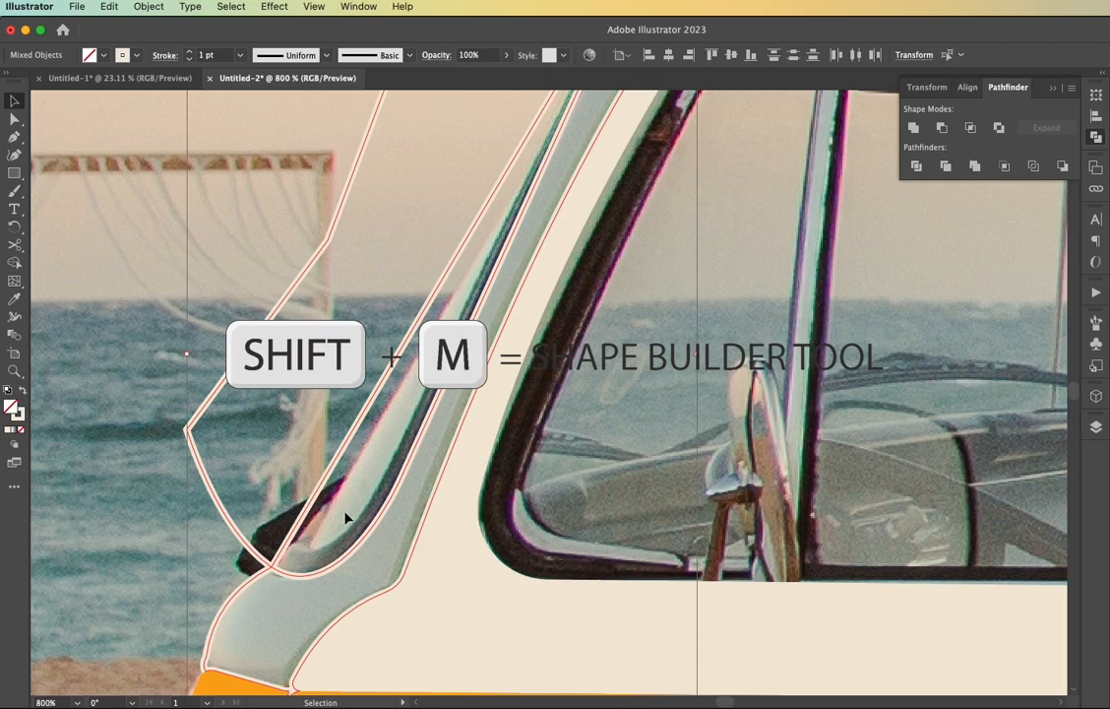
Separate the area where the windshield shape overlaps the pillar with Shape Builder and delete the leftover piece outside the van
scroll(357, 511, "up", 3)
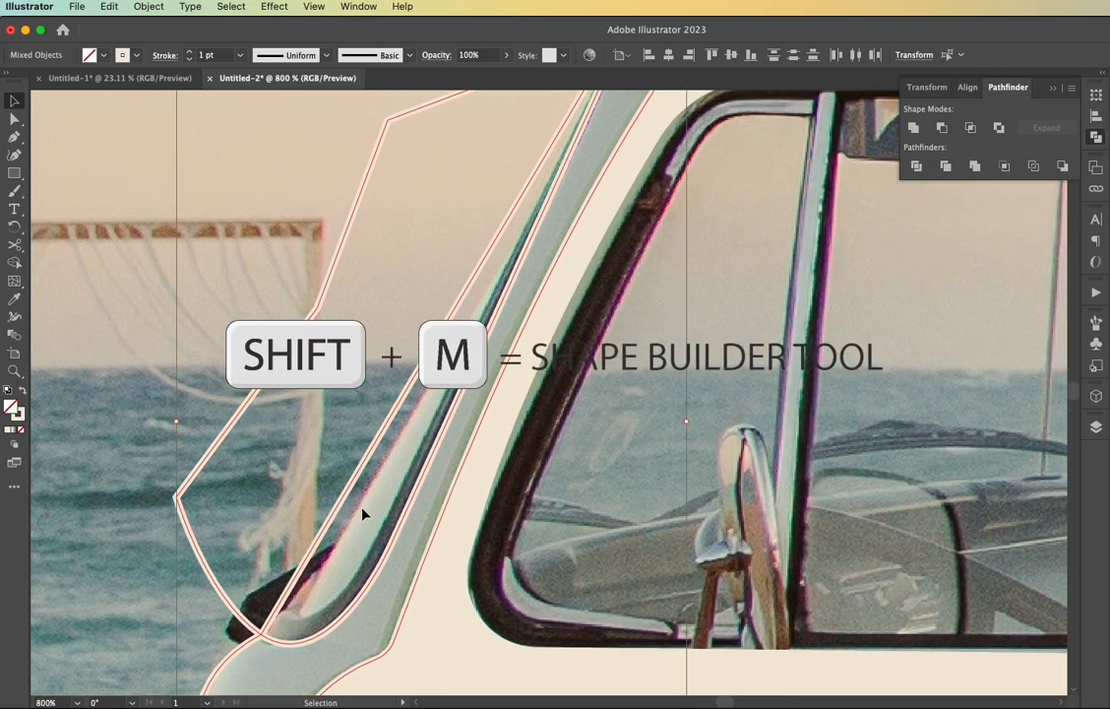
key("shift+m")
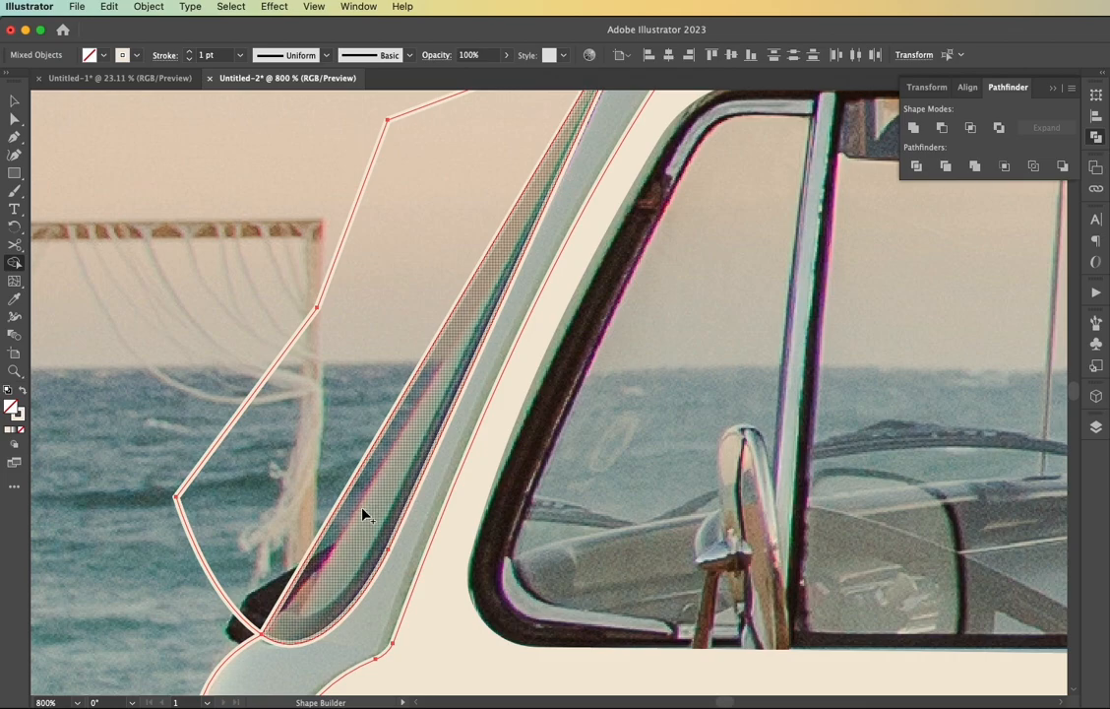
key("v")
left_click(278, 409)
left_click(252, 396)
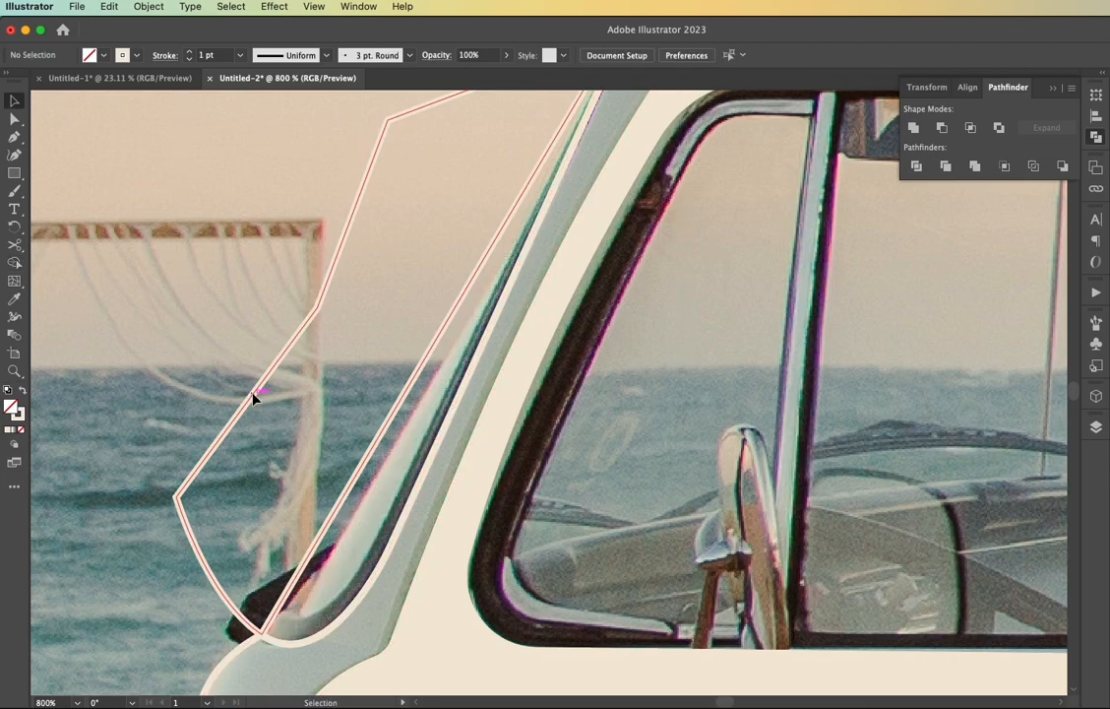
key("Delete")
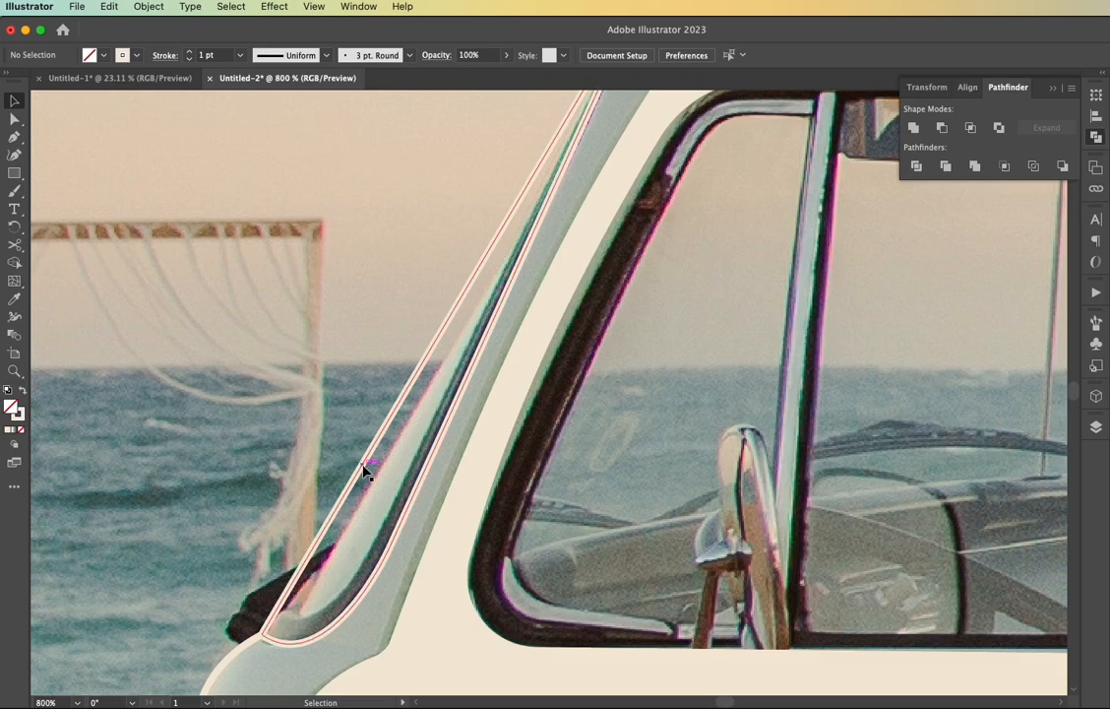
Bend the windshield shape's straight front edge slightly inward with the Anchor Point tool to follow the glass in the photo
scroll(362, 473, "up", 3)
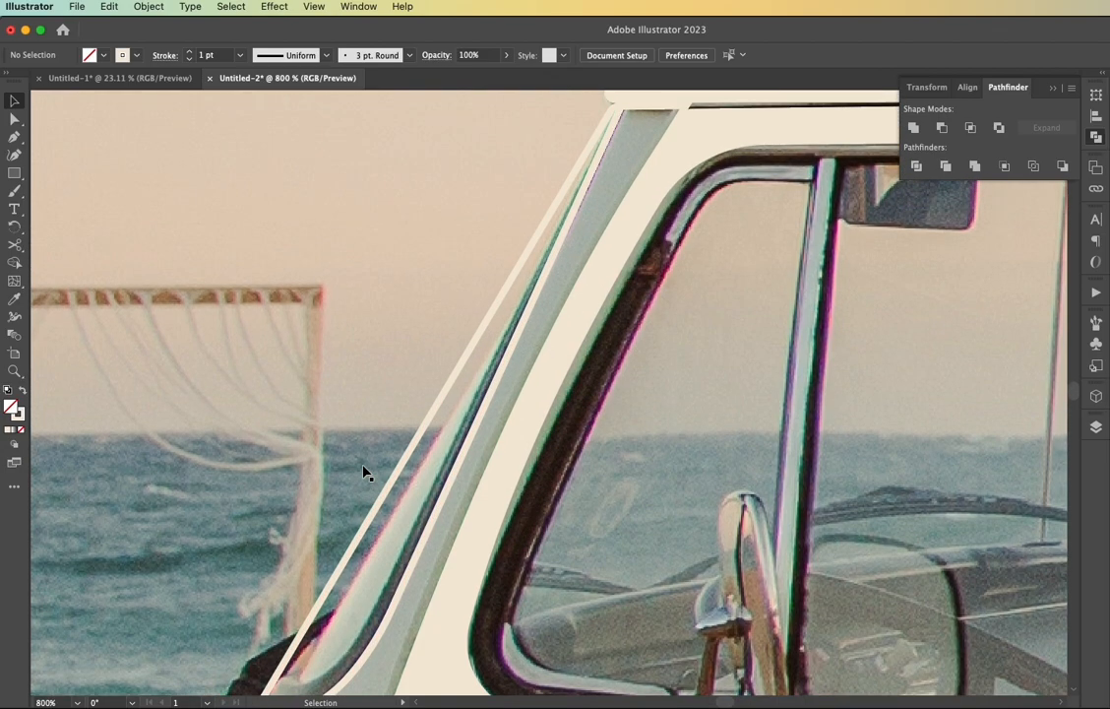
key("a")
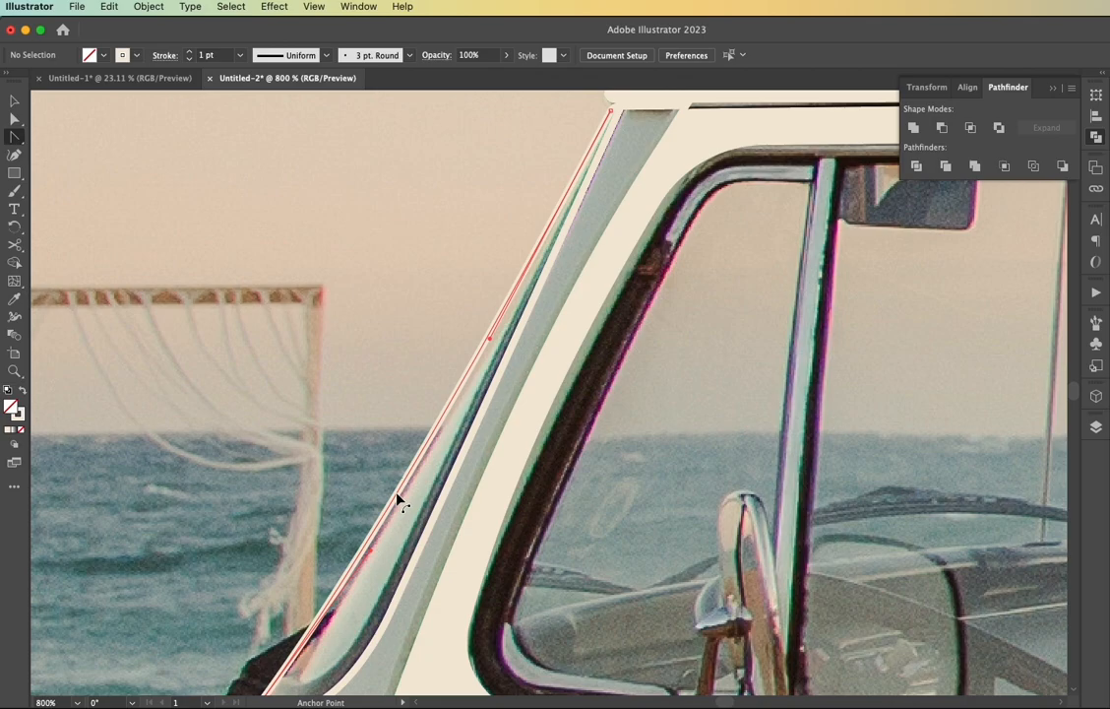
left_click(396, 500)
scroll(407, 497, "down", 9)
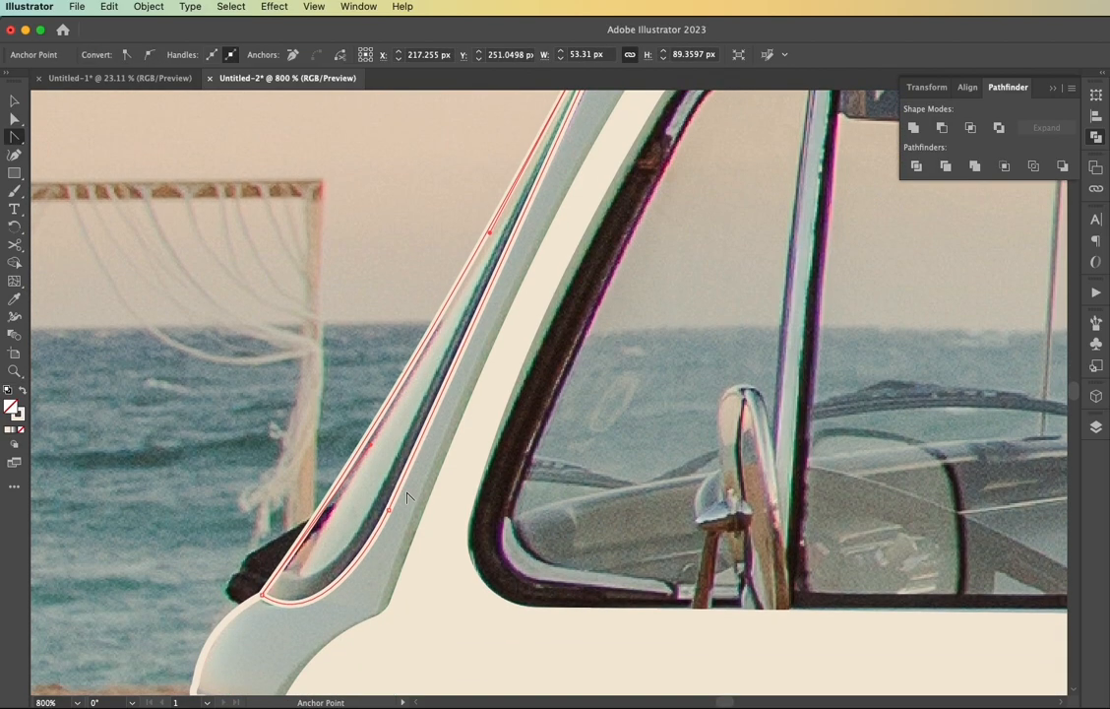
scroll(408, 497, "up", 1)
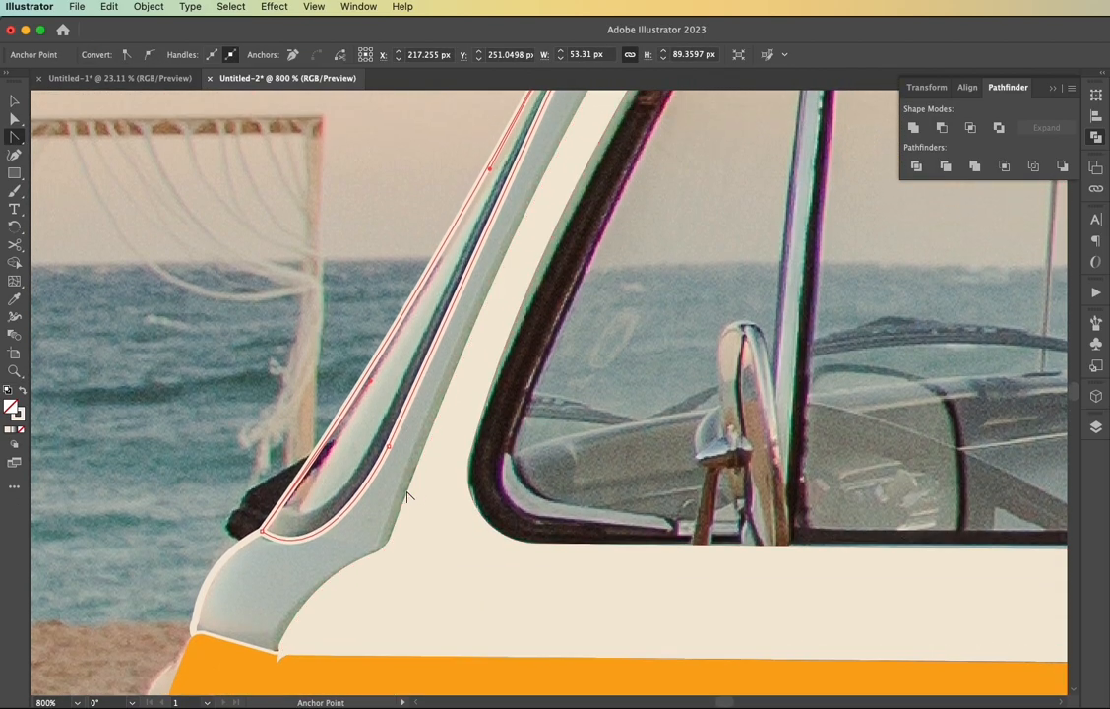
Swap the pillar's stroke and fill to make it solid cream, and deselect it
key("v")
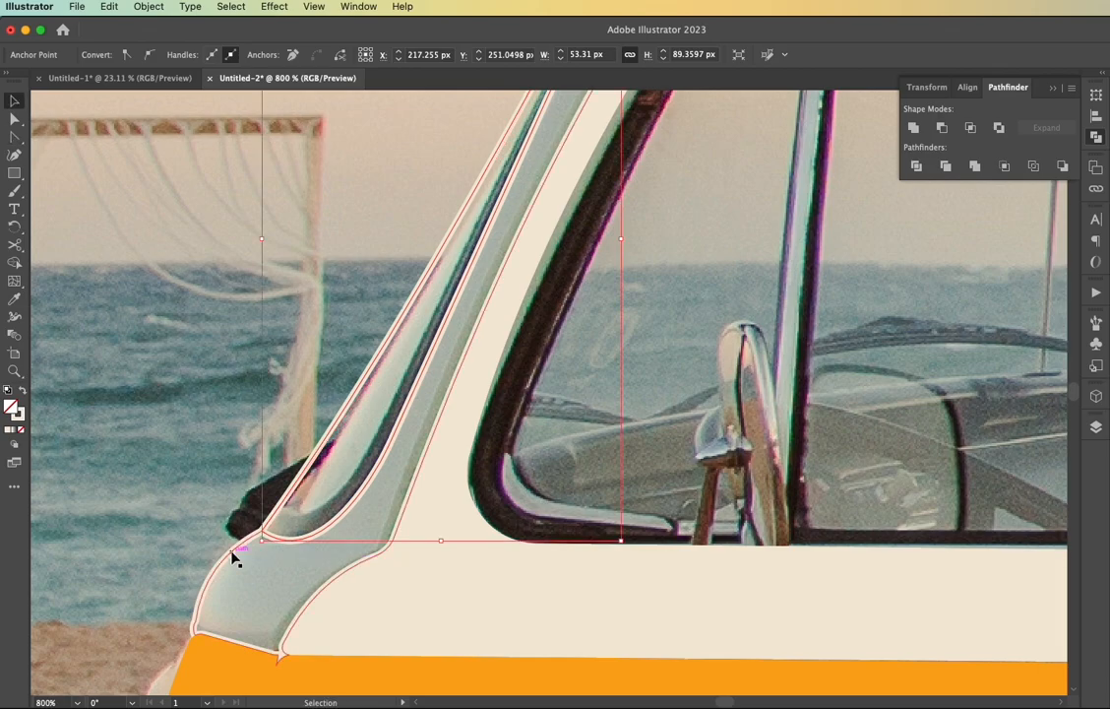
left_click(232, 550)
key("shift+x")
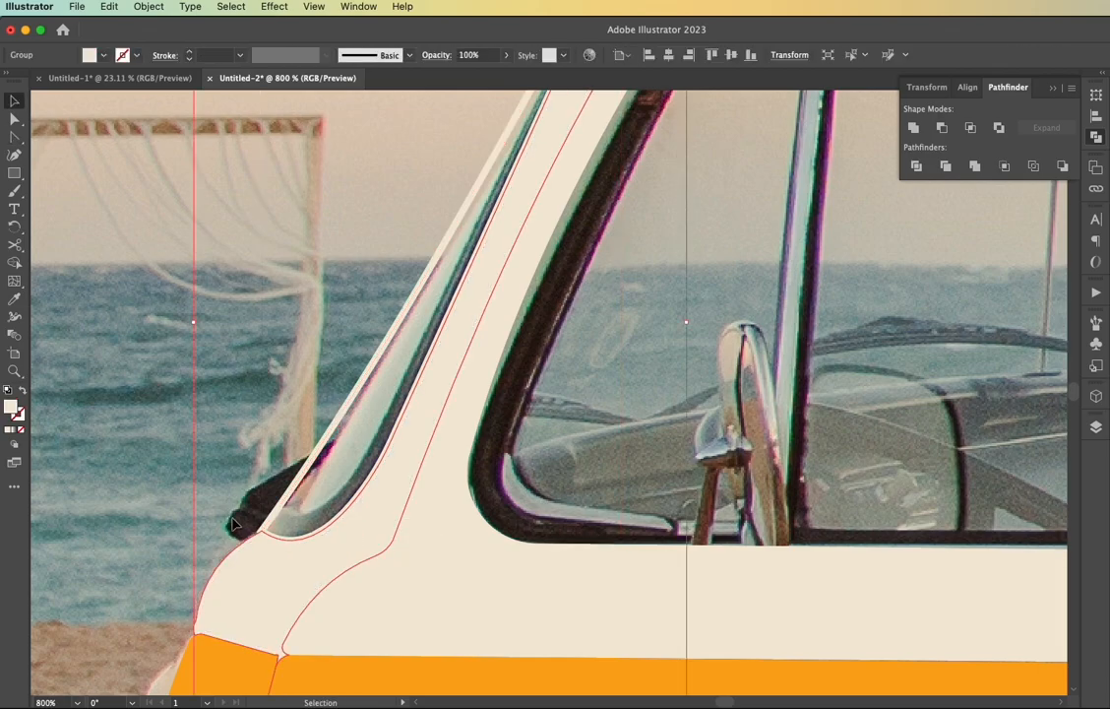
left_click(317, 523)
scroll(317, 521, "down", 6)
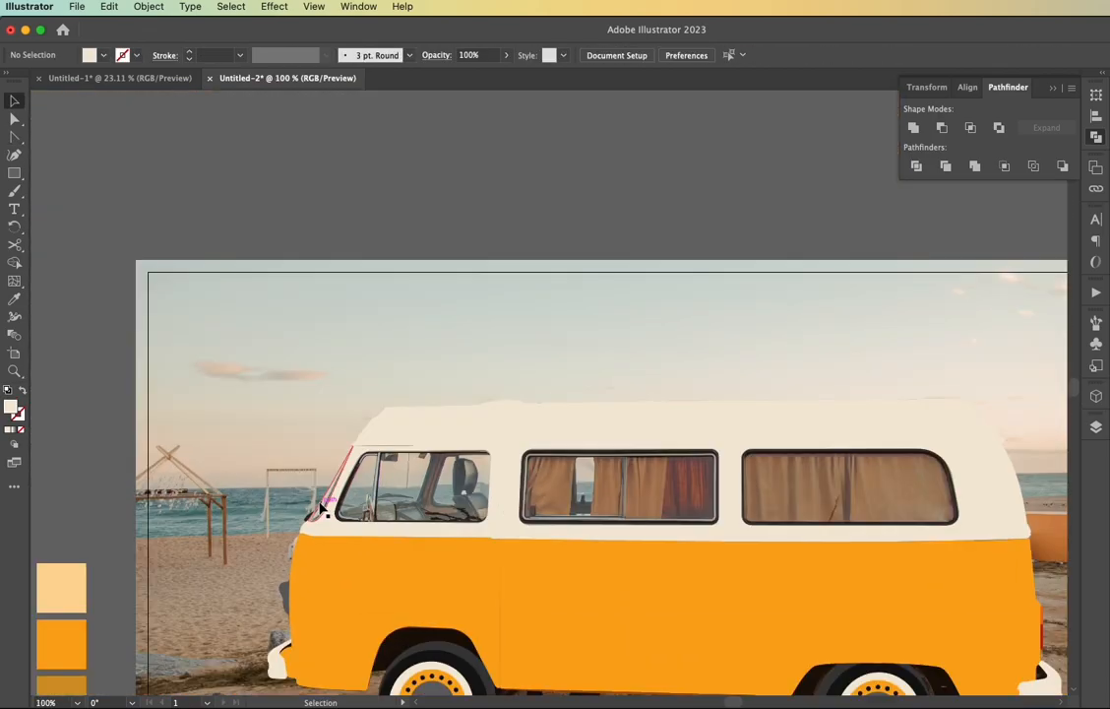
Fill the windshield shape with the light gray highlight swatch using the Eyedropper, and deselect it
left_click(321, 508)
scroll(320, 508, "left", 3)
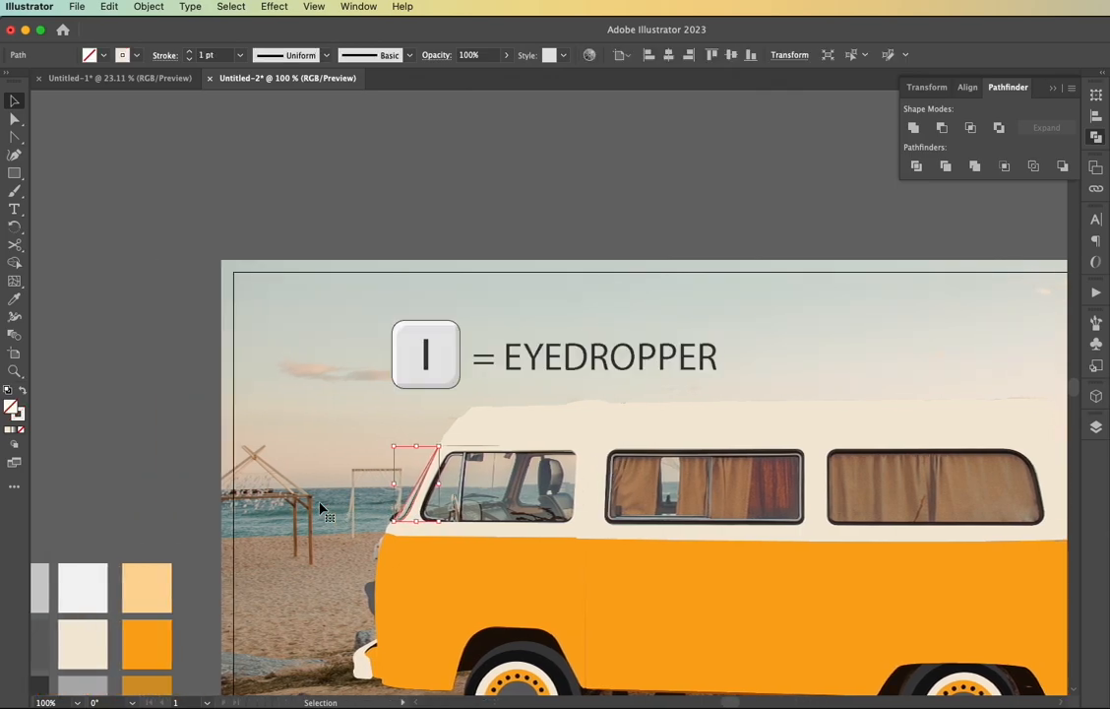
scroll(321, 507, "left", 5)
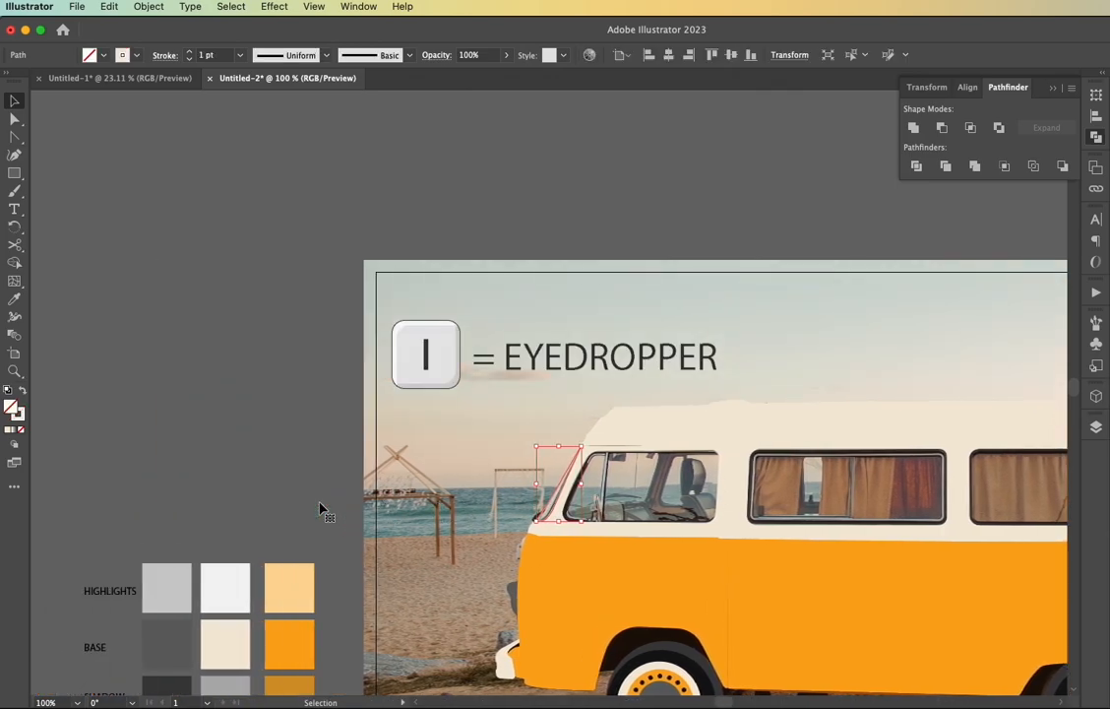
key("i")
left_click(167, 588)
key("v")
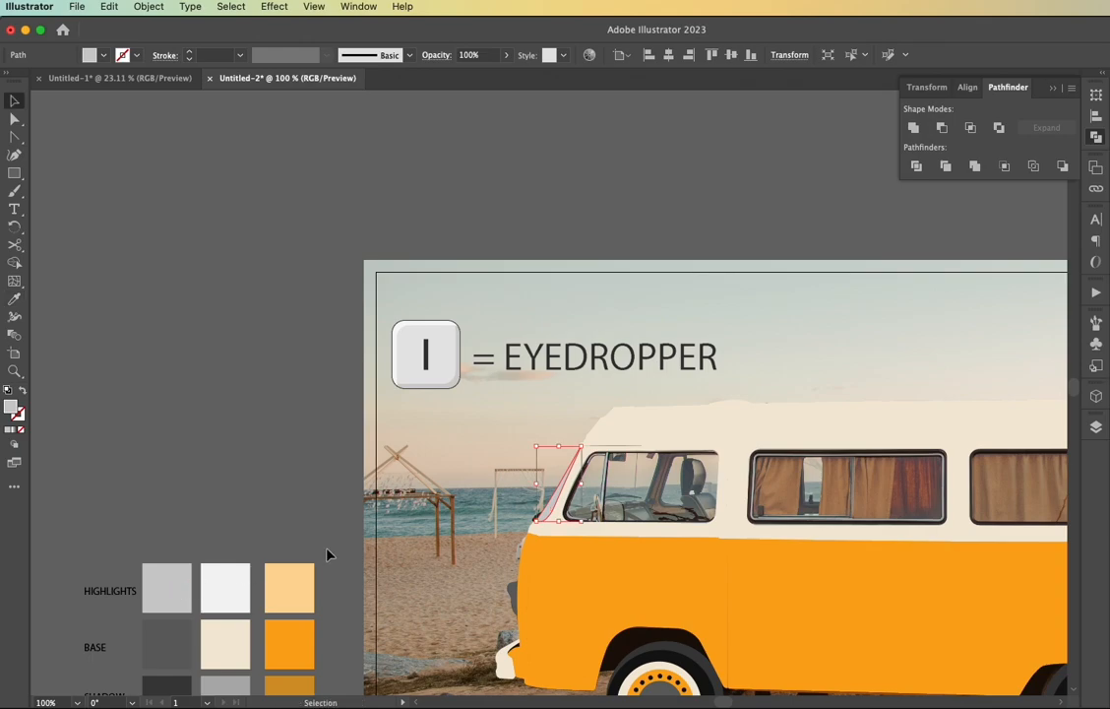
left_click(325, 481)
scroll(376, 478, "right", 4)
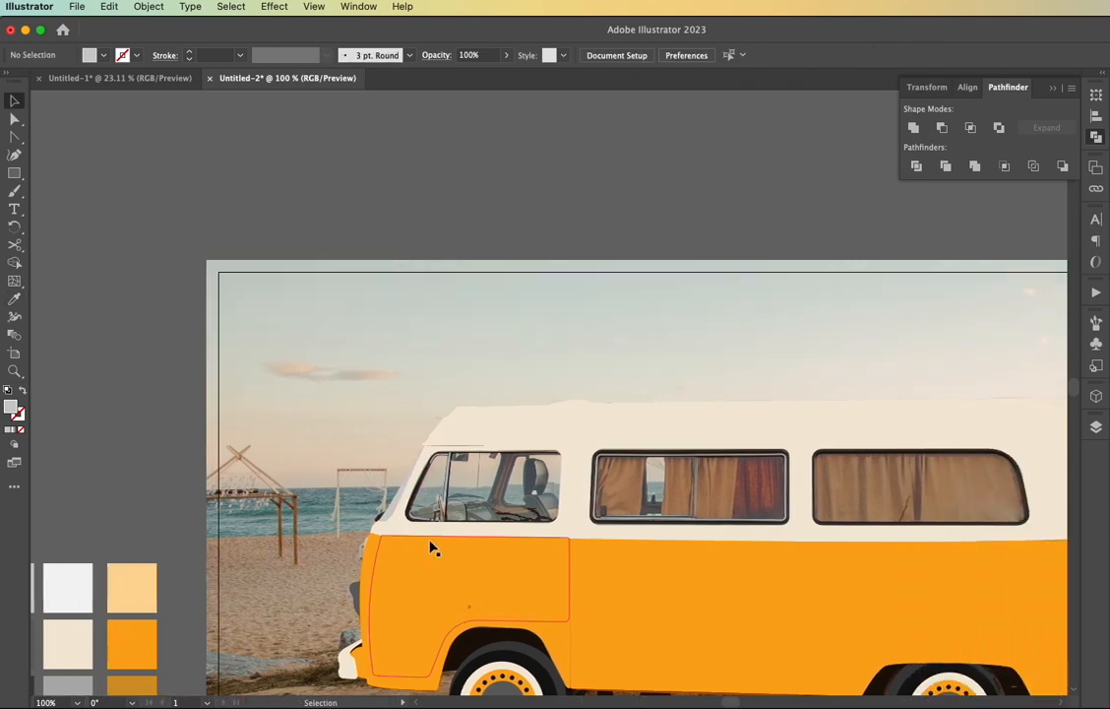
Create a separate shape from the window opening in the cream front door frame with Shape Builder, and deselect
scroll(430, 546, "up", 2)
scroll(374, 529, "up", 2)
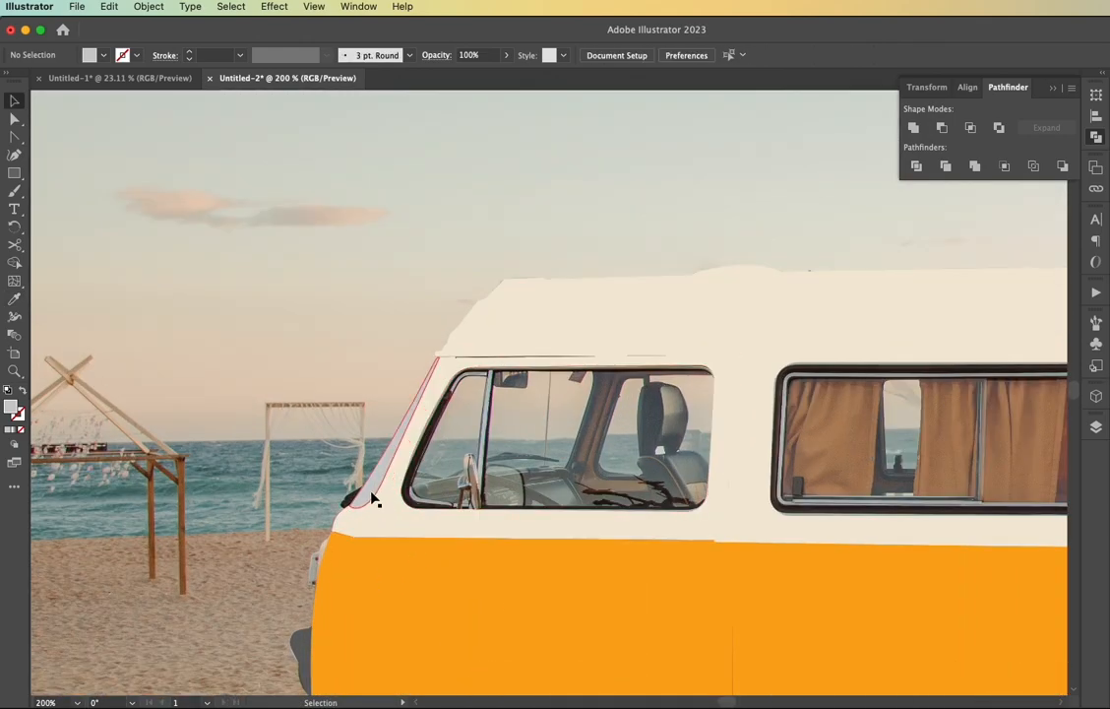
left_click(496, 524)
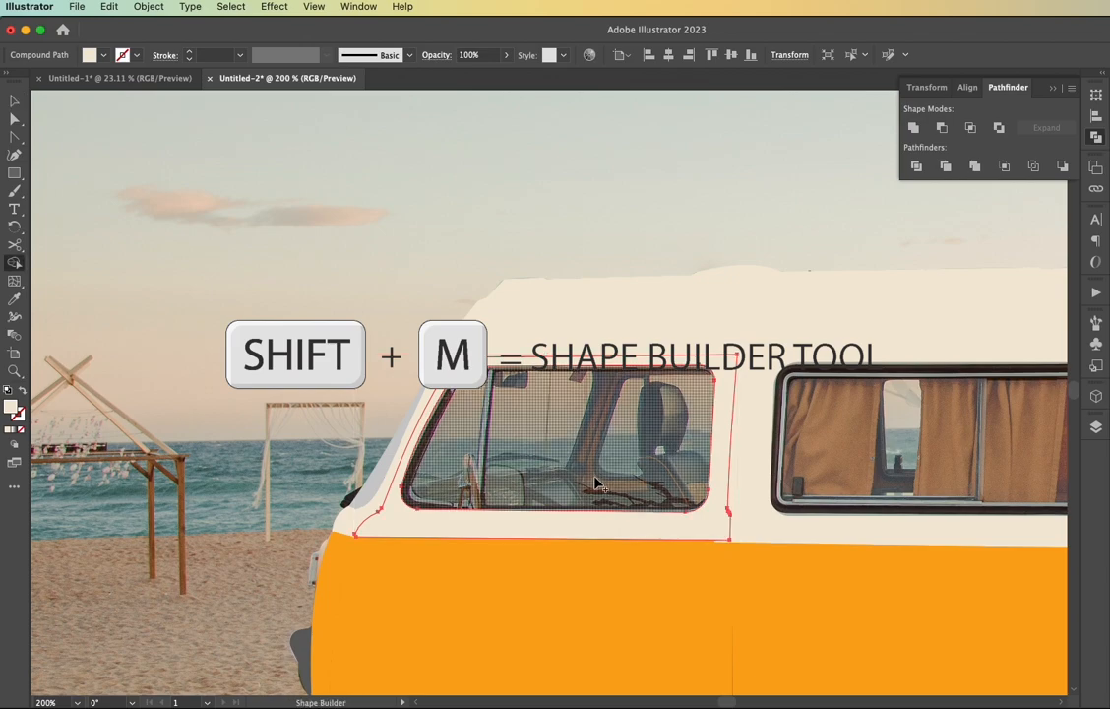
key("shift+m")
key("v")
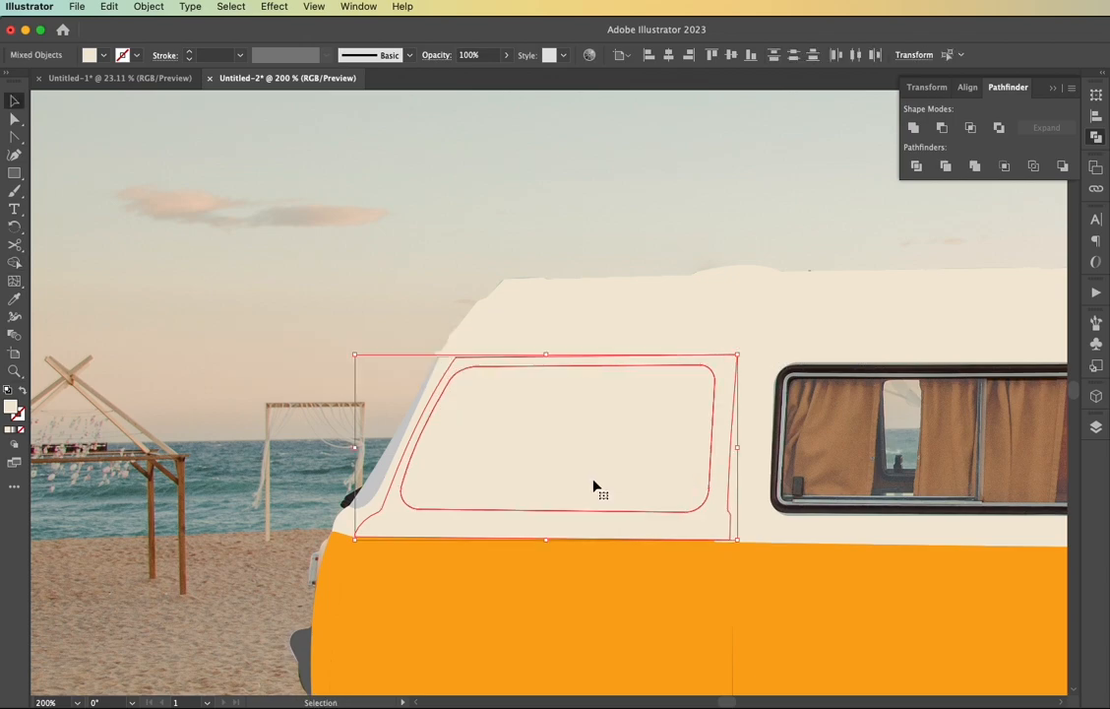
left_click(369, 417)
Give the front door window shape the windshield's light gray fill with the Eyedropper
left_click(544, 434)
key("i")
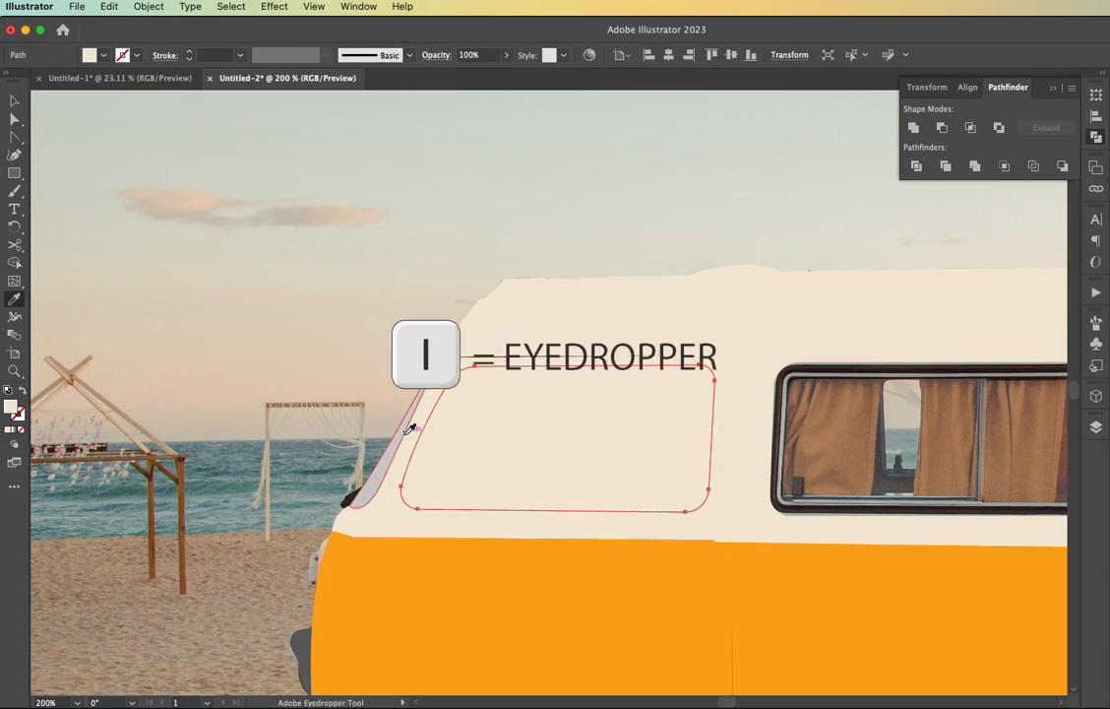
left_click(401, 437)
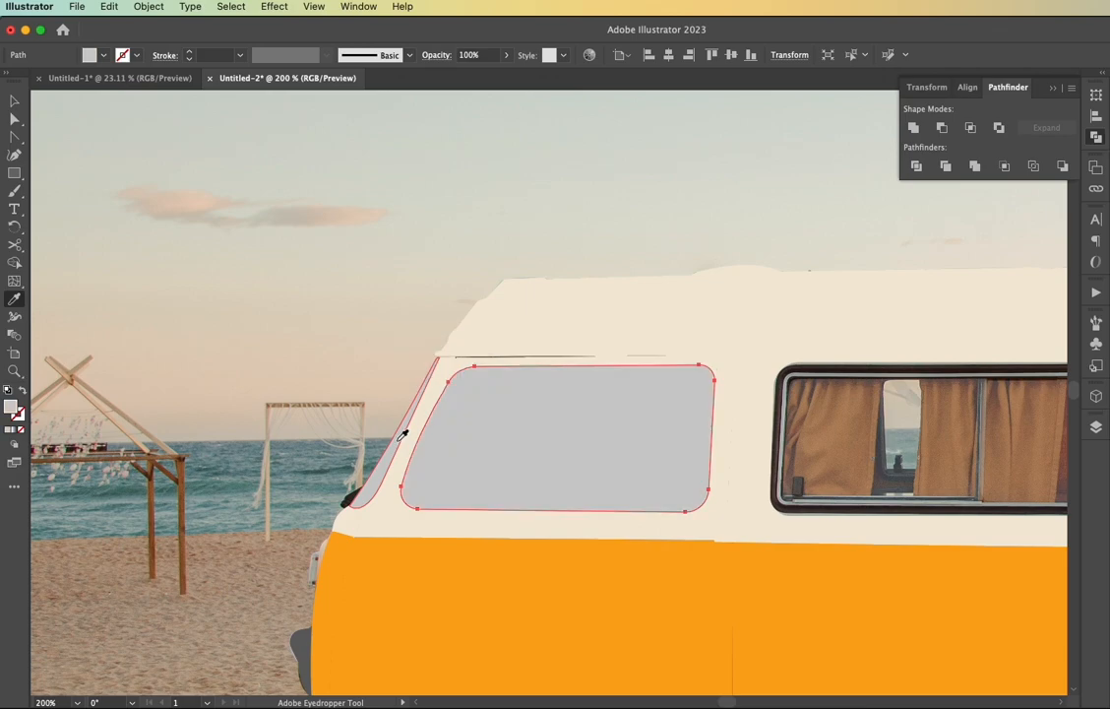
key("v")
Create separate shapes from the middle and rear window openings in the cream side panel with Shape Builder, and deselect
left_click(775, 537)
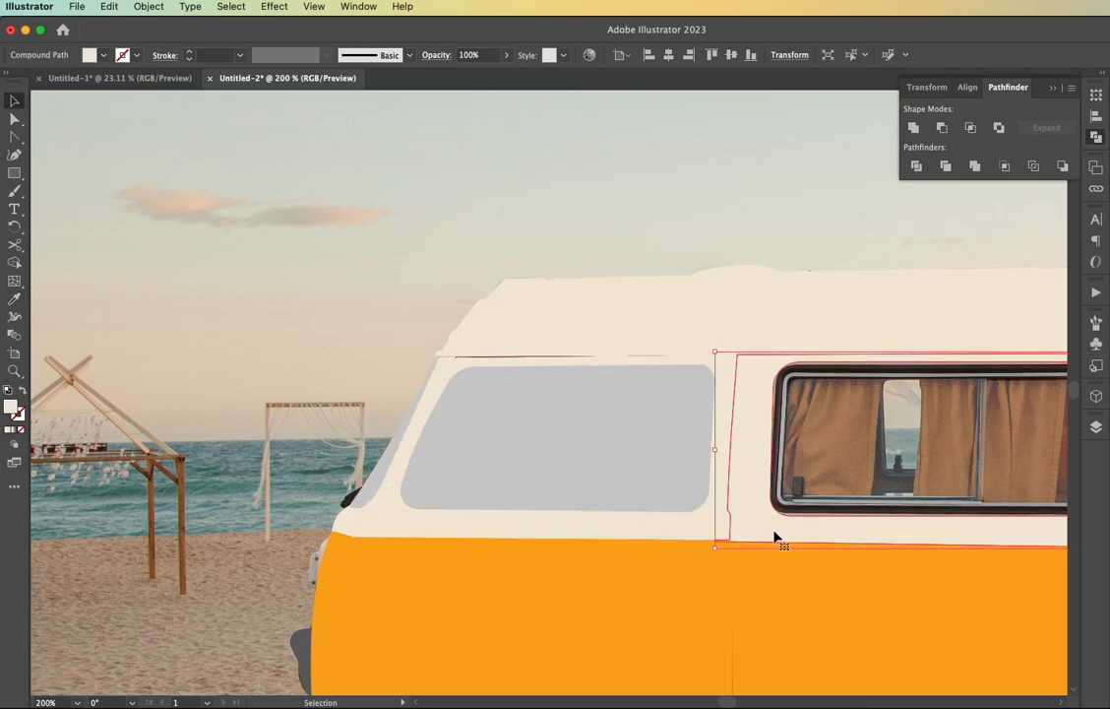
key("shift+m")
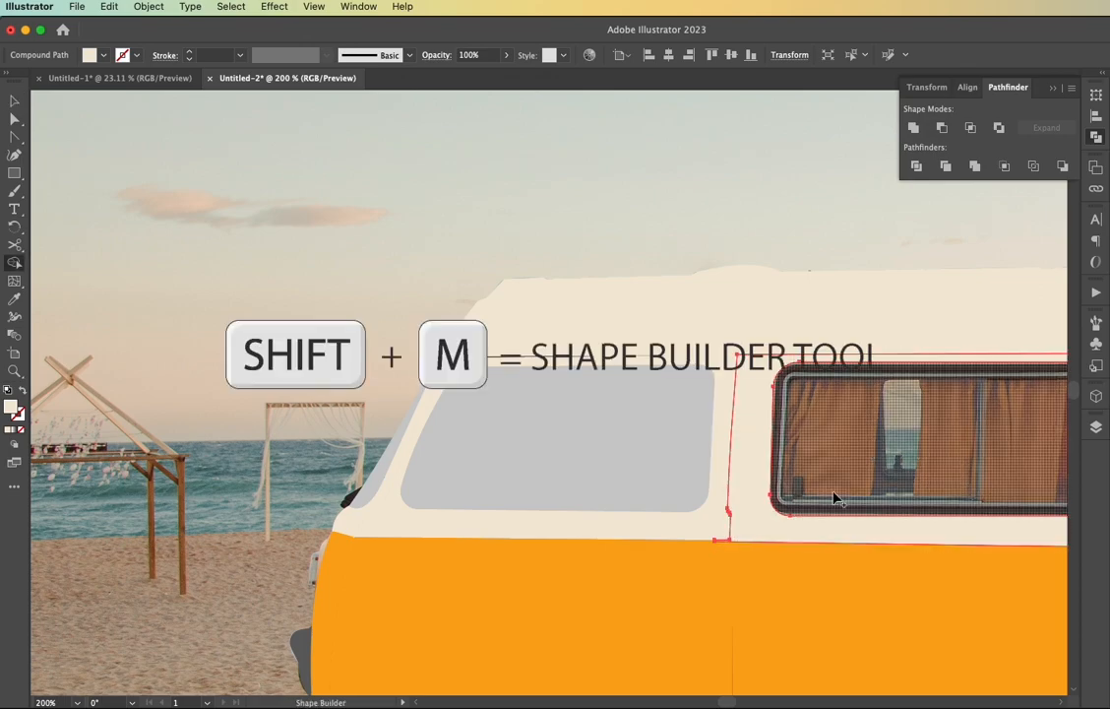
scroll(834, 499, "right", 5)
scroll(834, 499, "right", 4)
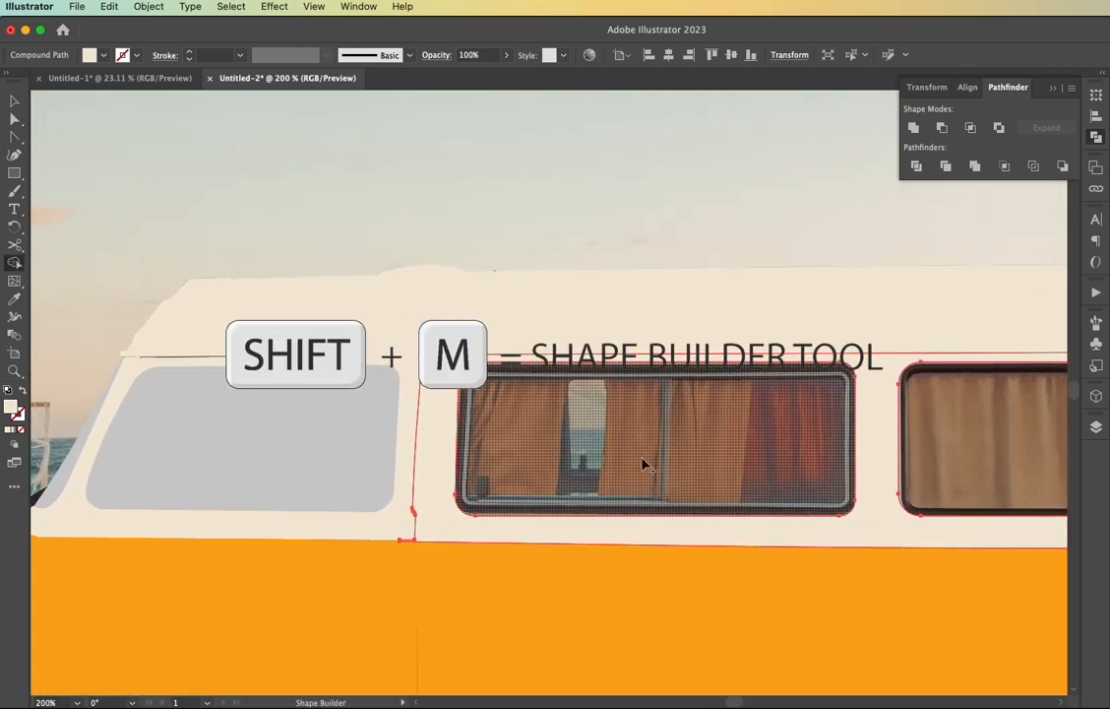
left_click(645, 464)
left_click(950, 443)
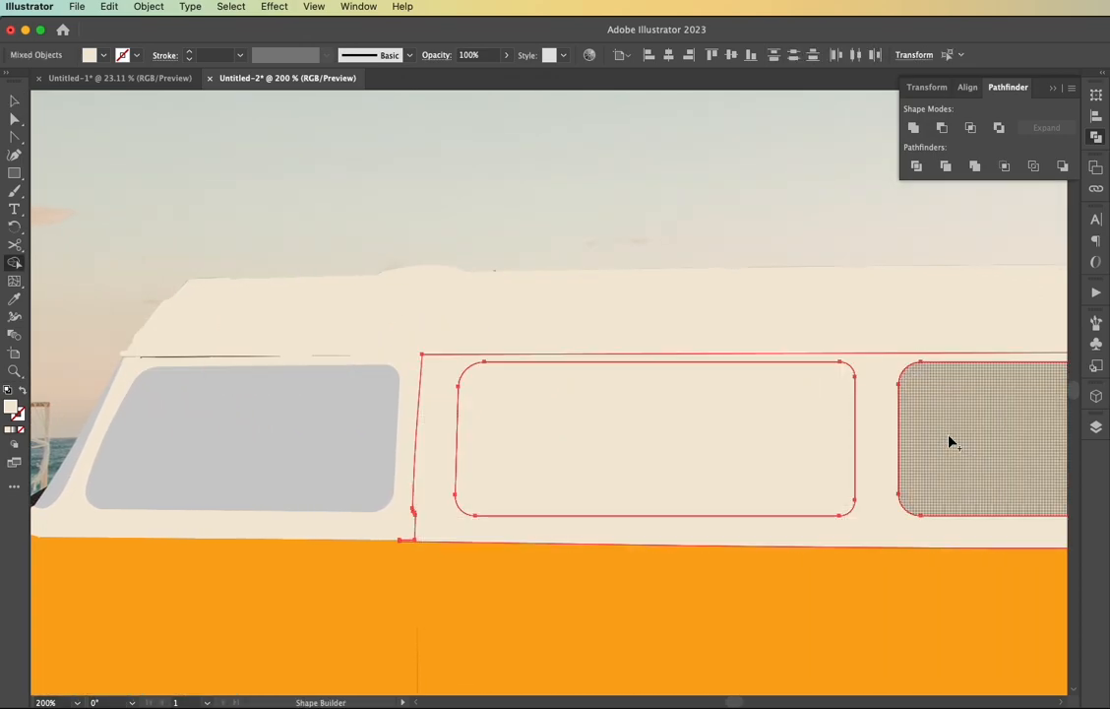
key("v")
left_click(590, 196)
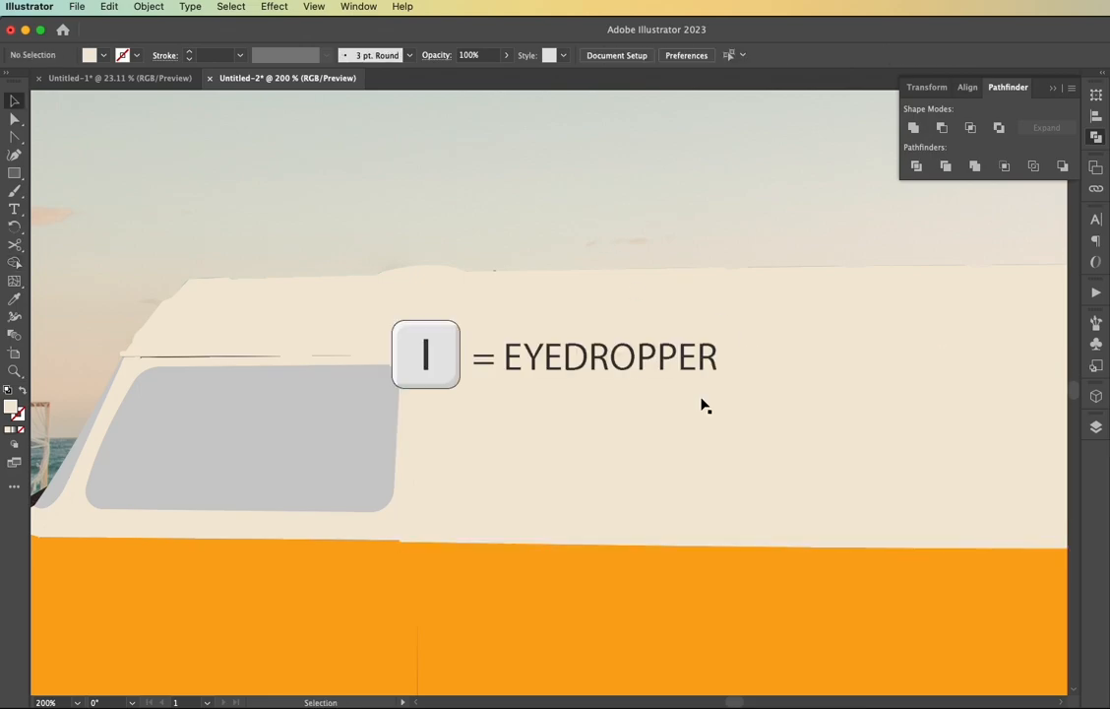
Select the middle and rear window shapes together and fill them with the front door window's light gray
left_click(712, 439)
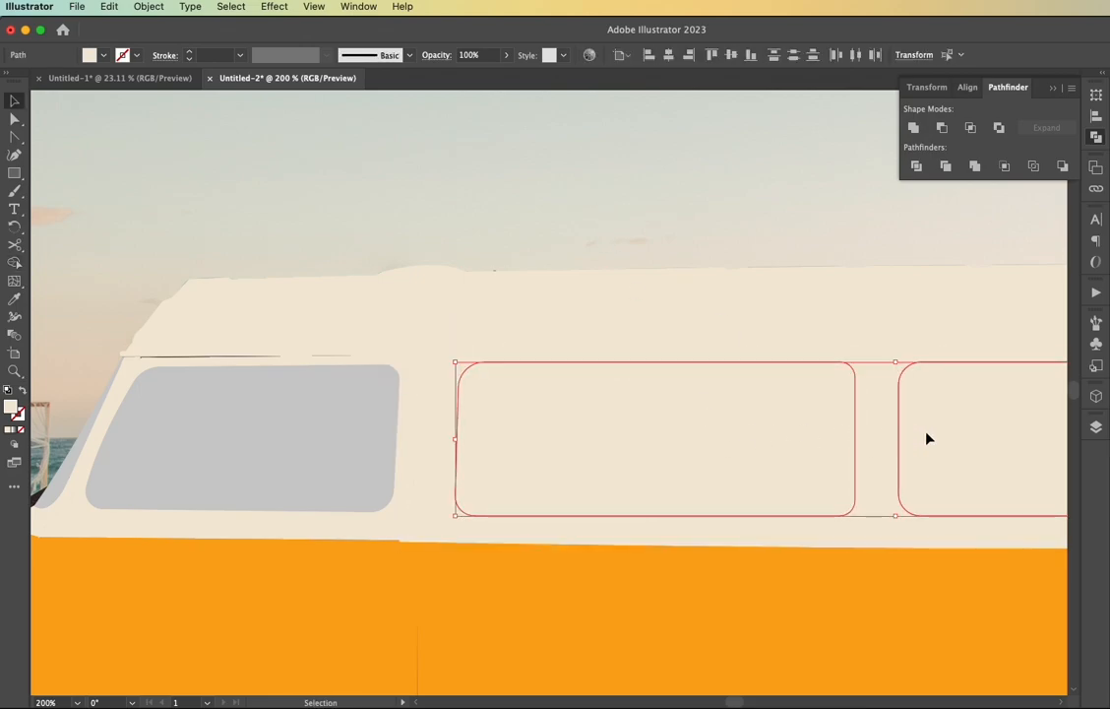
key("i")
left_click(297, 436)
key("v")
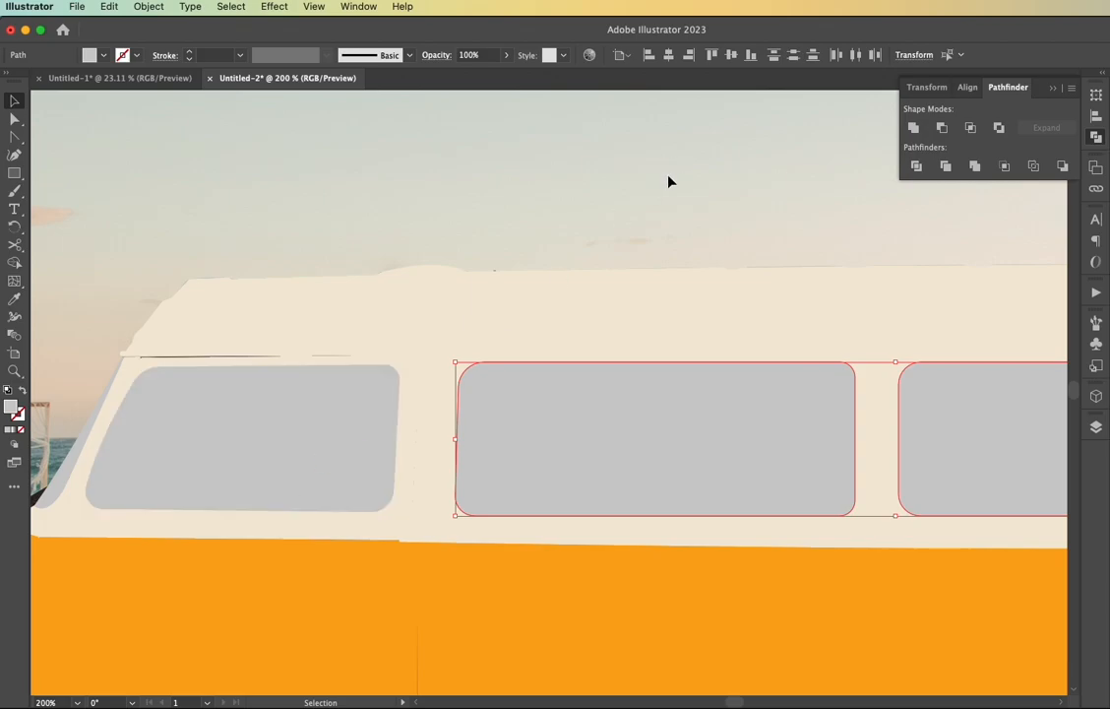
left_click(665, 195)
Hide the photo on Layer 1 to review the whole van artwork, and show the photo again
key("super+0")
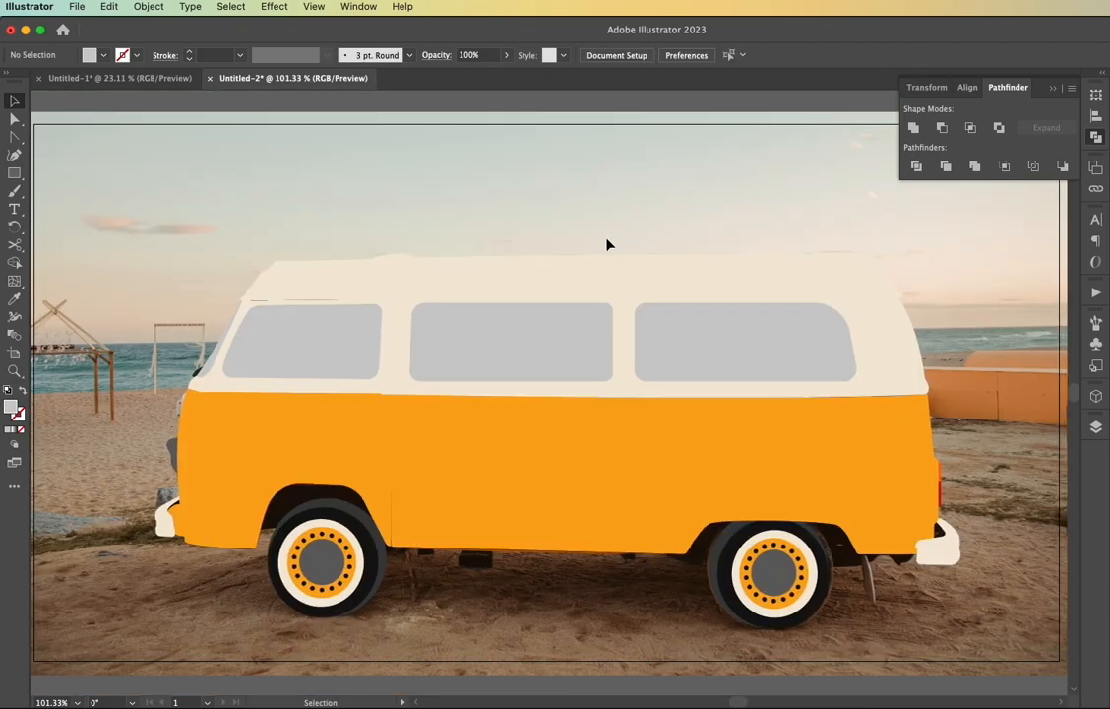
left_click(1100, 429)
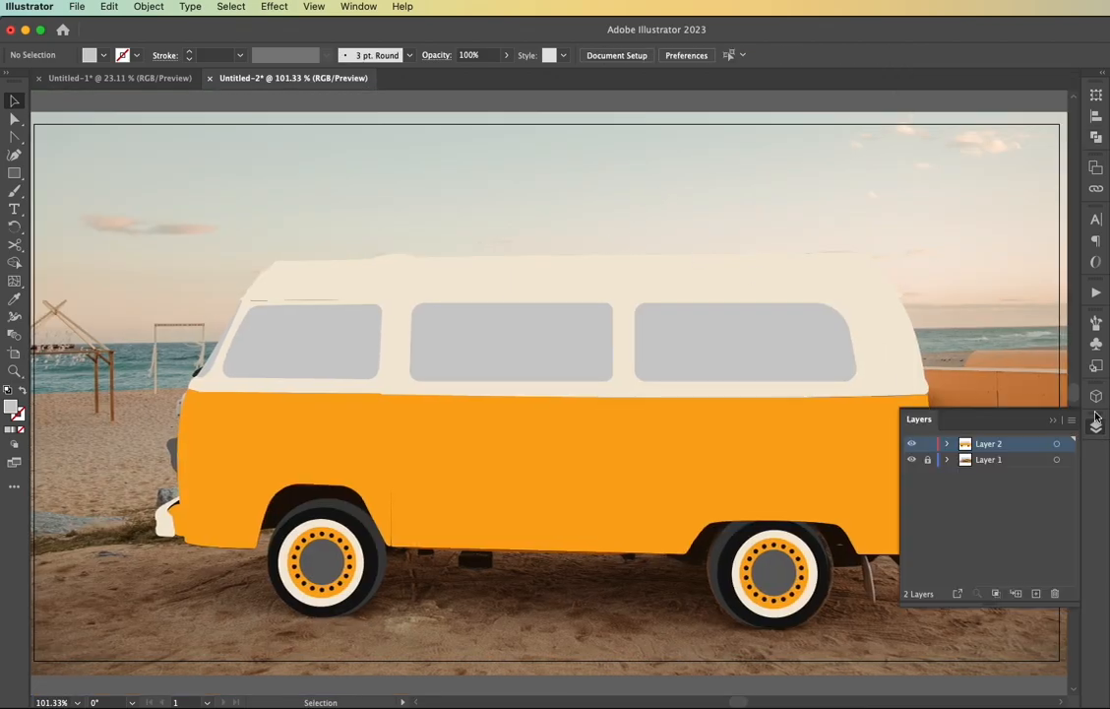
left_click(911, 460)
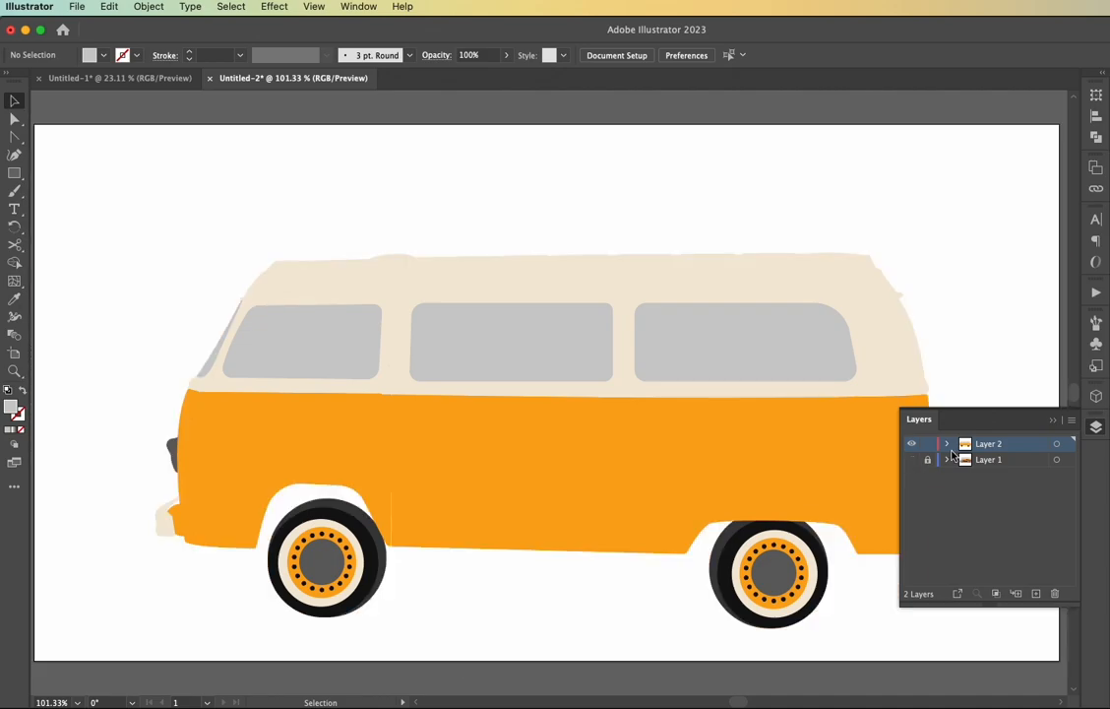
left_click(1055, 422)
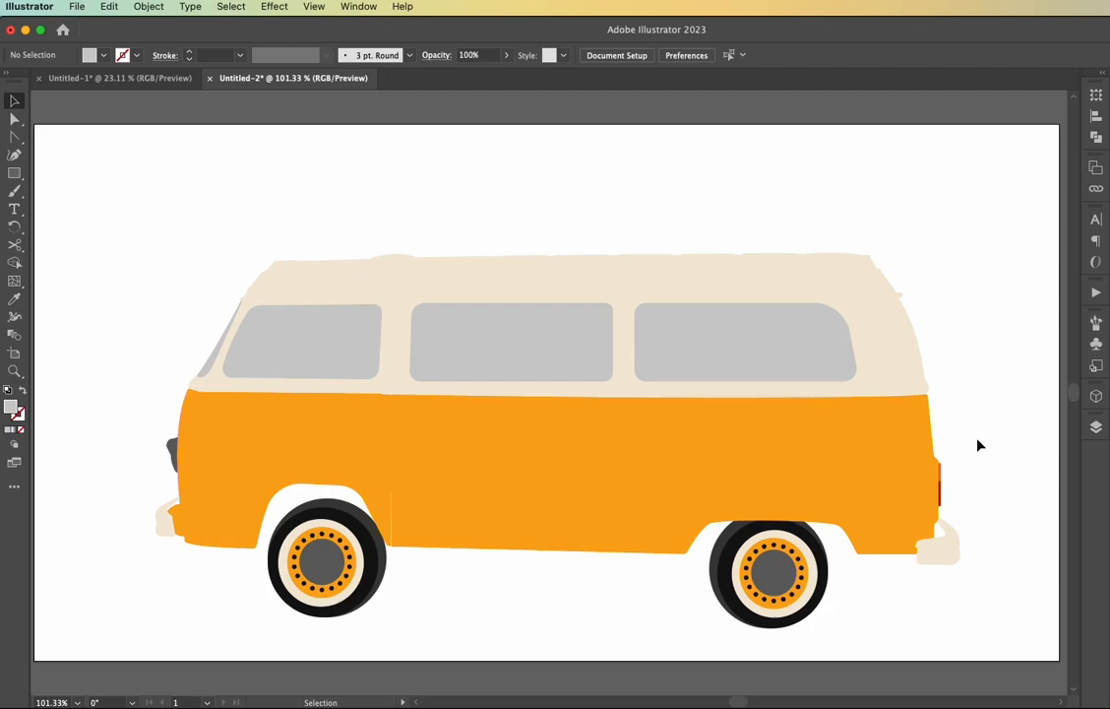
left_click(1097, 426)
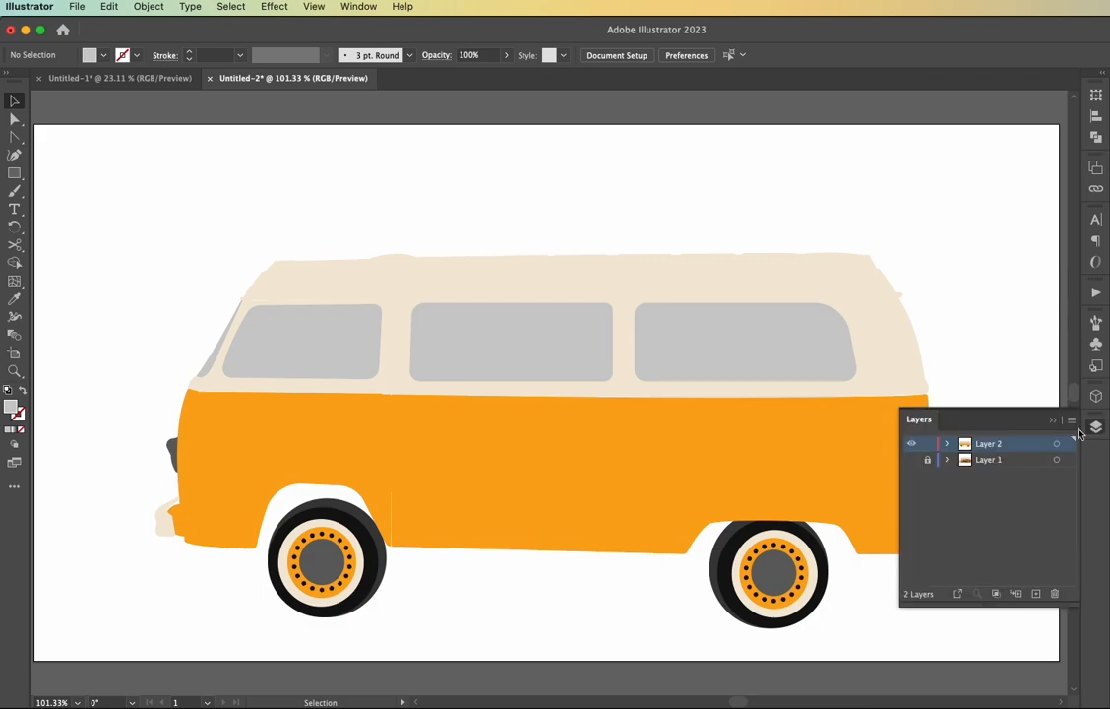
left_click(911, 462)
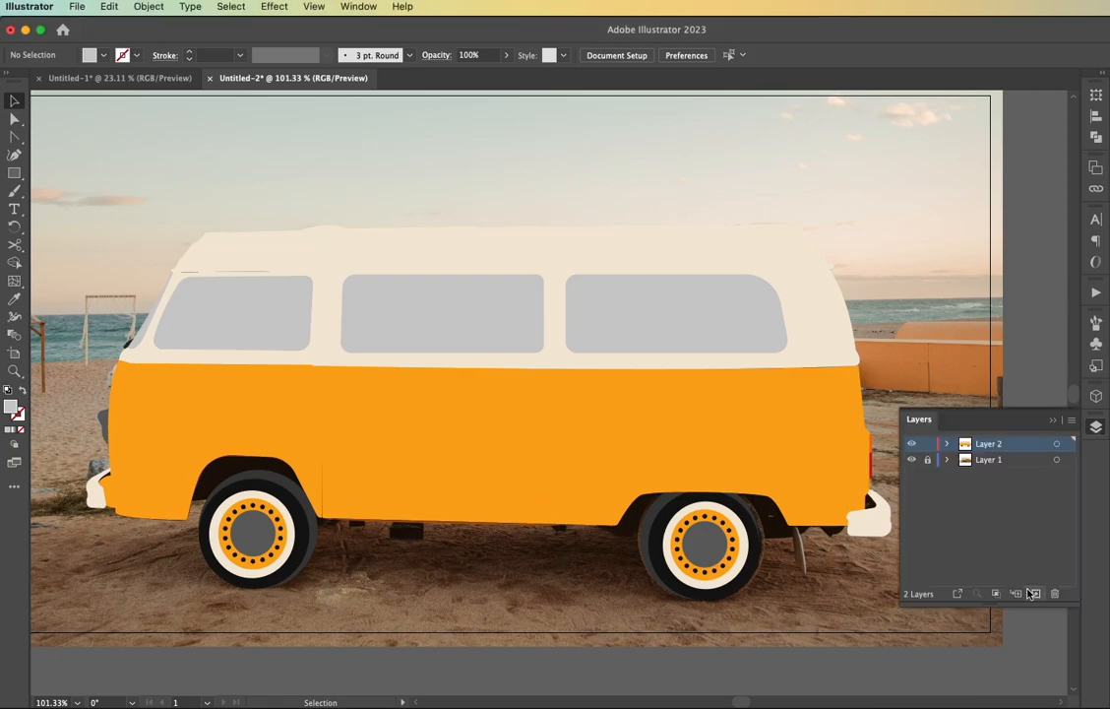
Add a new layer above Layer 2, and hide and show Layer 2 to compare the artwork with the photo
left_click(1030, 593)
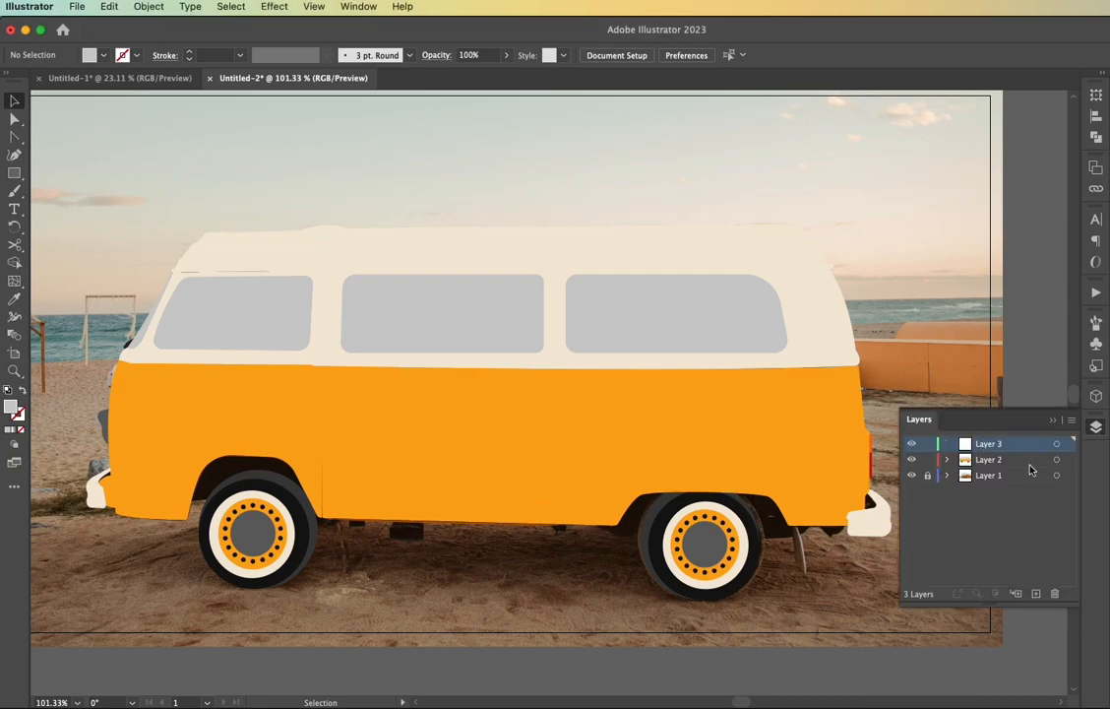
left_click(911, 460)
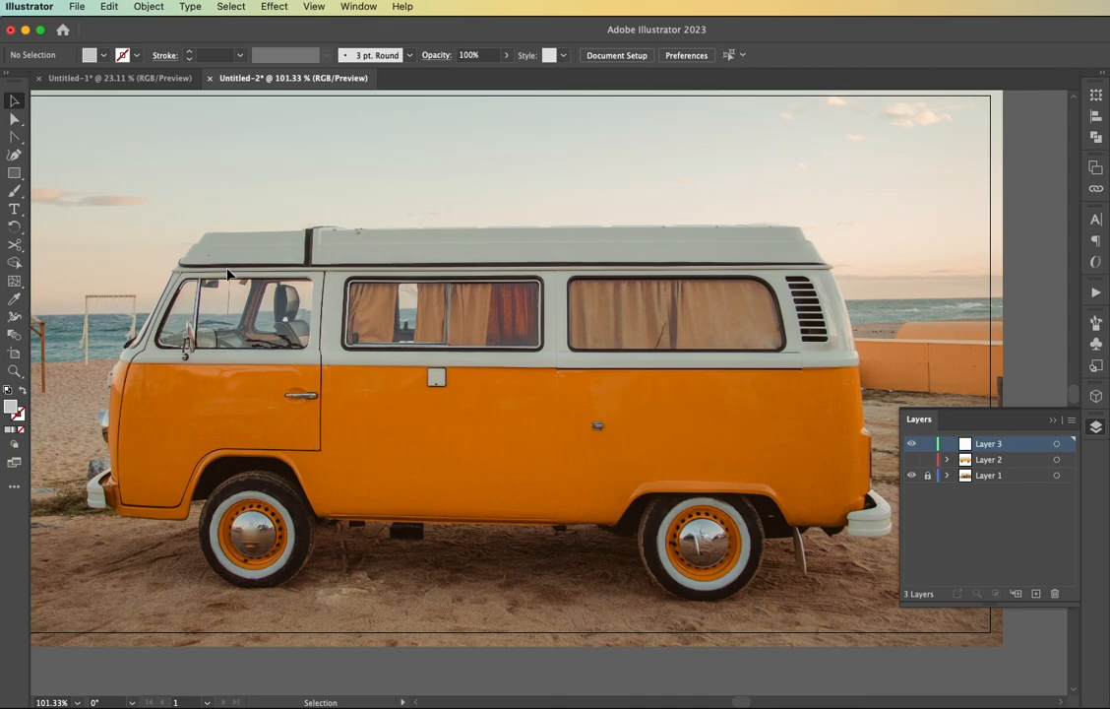
left_click(911, 460)
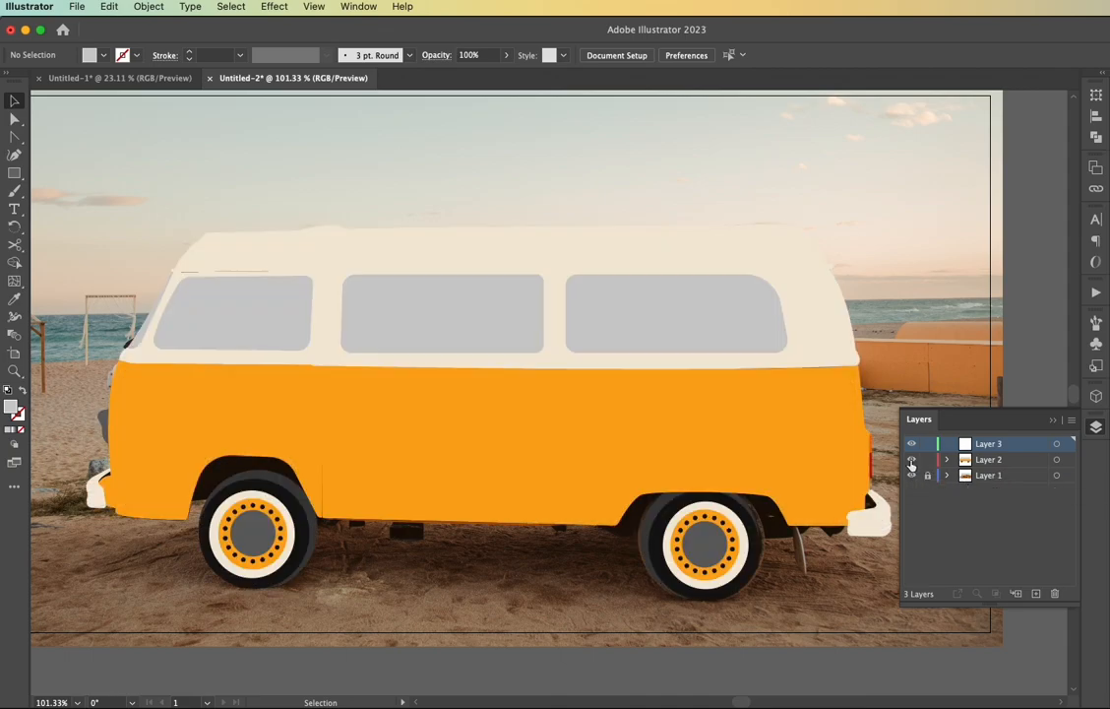
Copy the front door's orange panel and cream window frame, and paste them in place on Layer 3 with Layer 2 locked and hidden
left_click(236, 435)
left_click(248, 346, "shift")
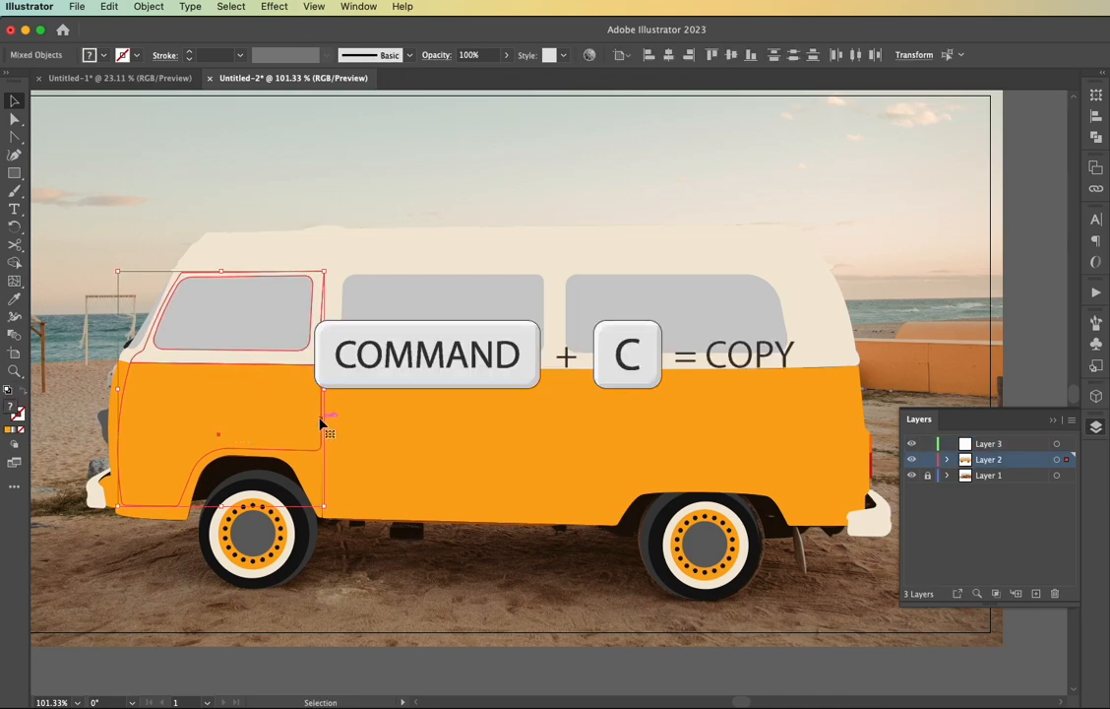
left_click(927, 459)
left_click(911, 460)
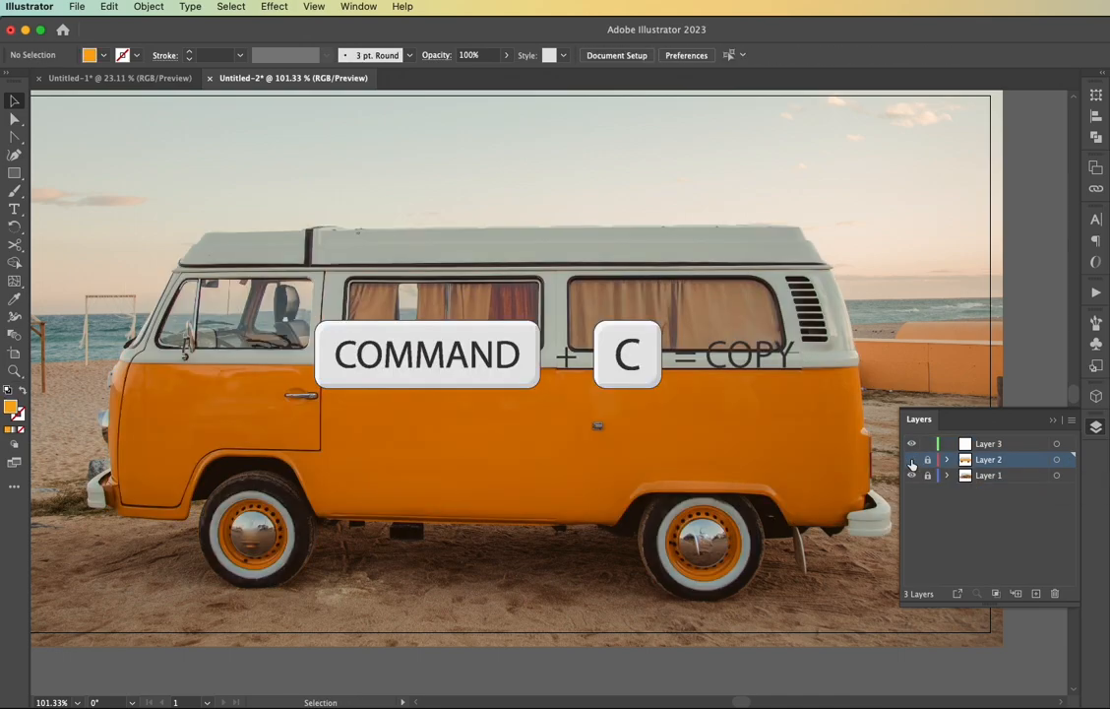
left_click(989, 443)
key("super+f")
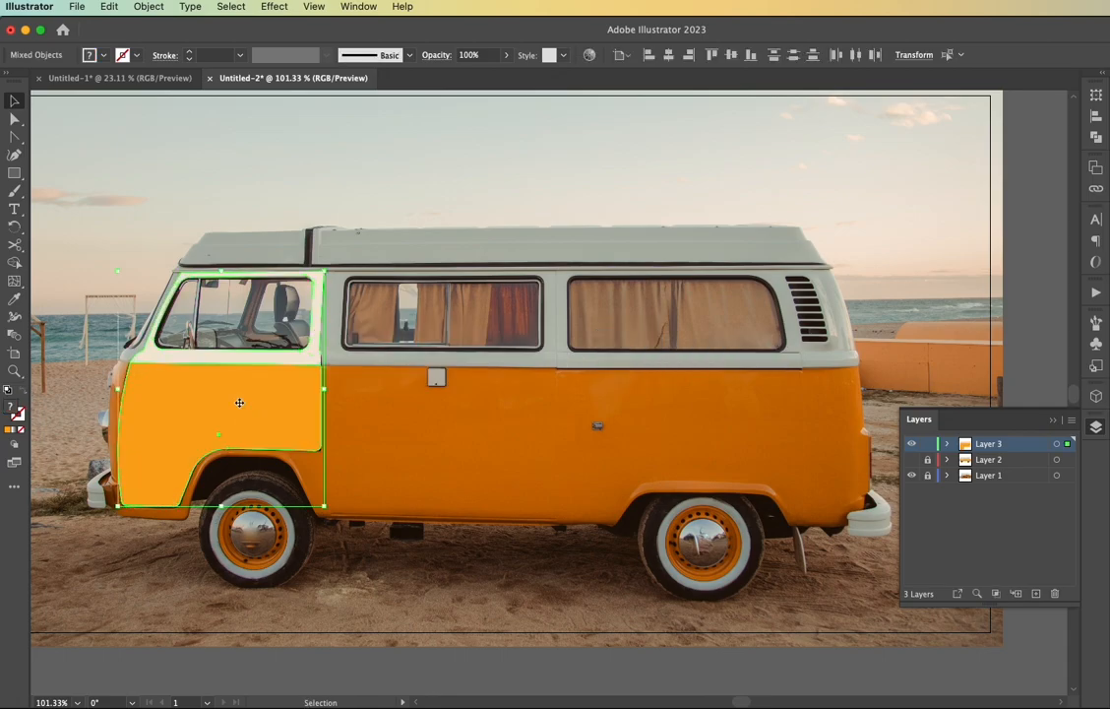
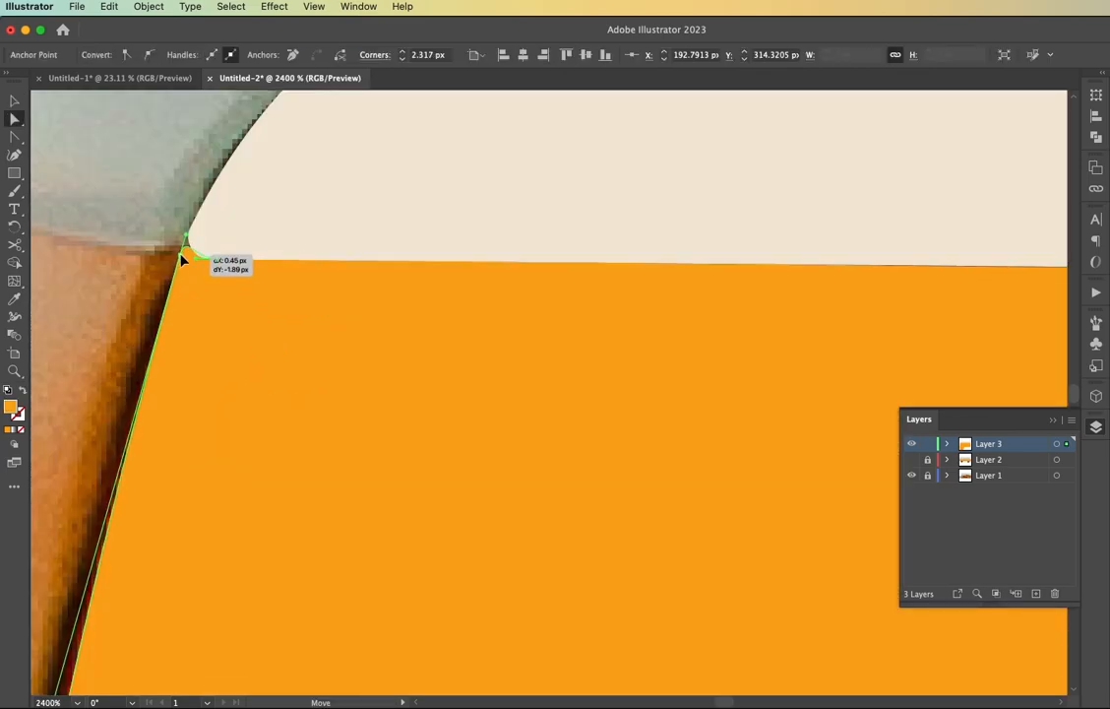
Move the upper corner anchors of the copied orange door panel up so its top edge overlaps the cream window frame
left_click_drag(182, 253, 191, 247)
scroll(218, 472, "down", 1)
left_click_drag(119, 574, 115, 568)
scroll(310, 482, "right", 7)
scroll(607, 428, "up", 3)
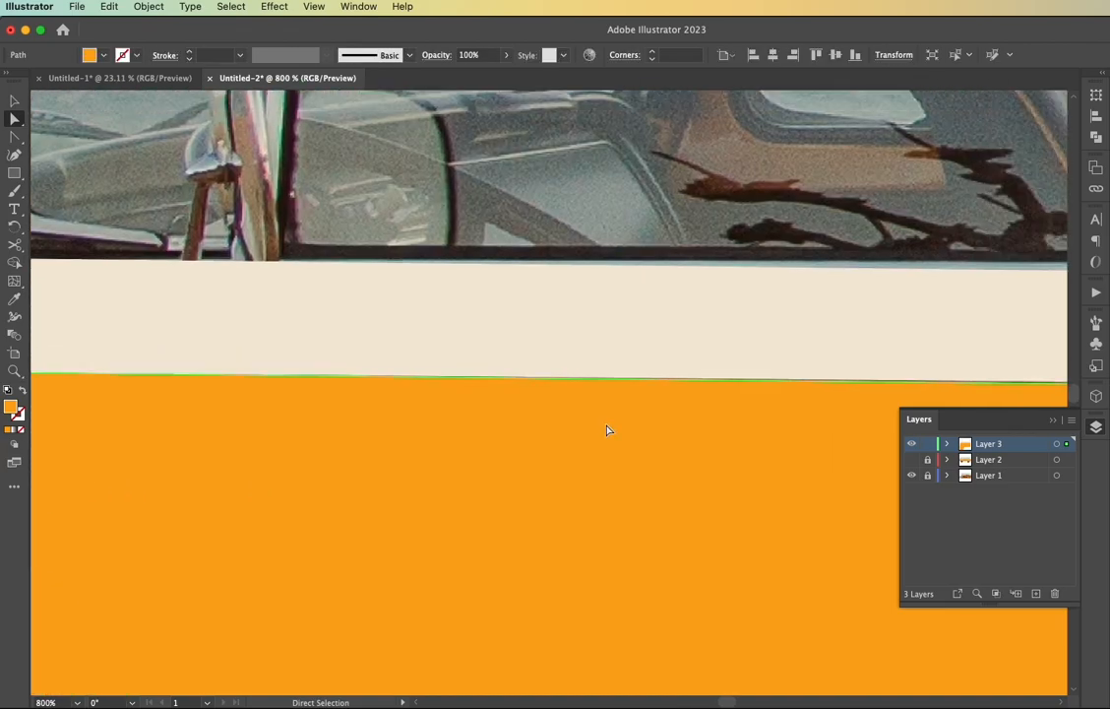
scroll(607, 428, "right", 5)
left_click_drag(798, 392, 805, 386)
scroll(805, 385, "up", 4)
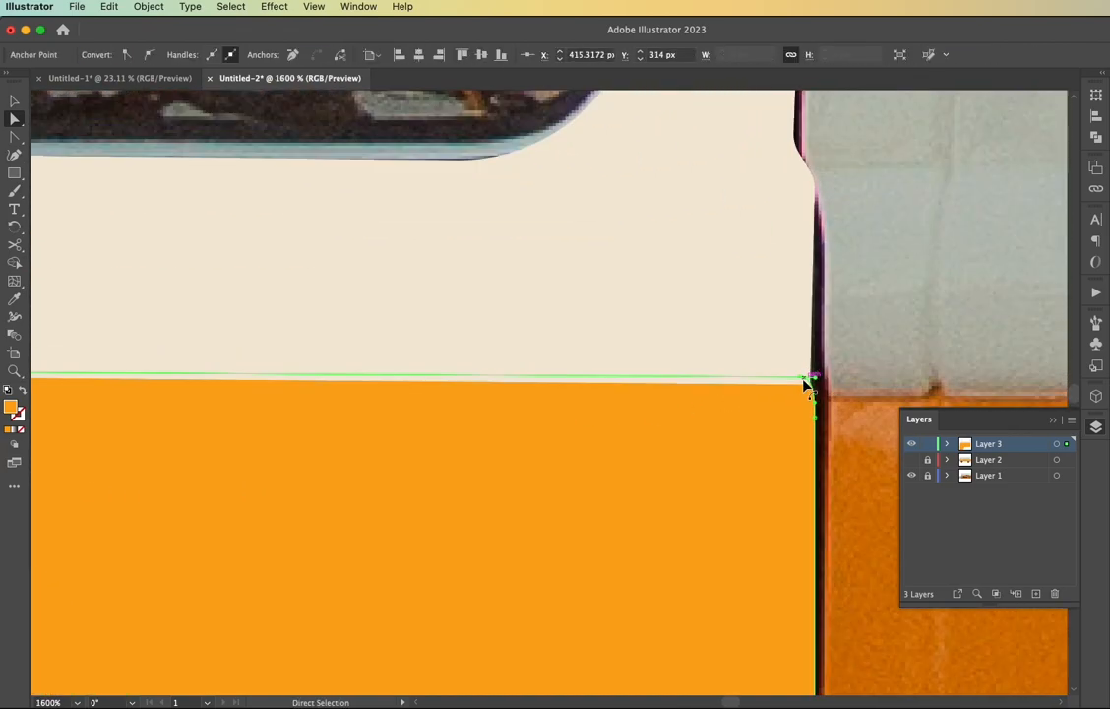
mouse_move(721, 398)
left_mouse_down()
mouse_move(745, 407)
mouse_move(737, 417)
mouse_move(743, 404)
left_mouse_up()
left_click(537, 441)
Merge the cream window frame and the orange door panel into one shape with the Shape Builder tool
scroll(537, 441, "down", 4)
scroll(537, 440, "left", 2)
left_click(523, 409)
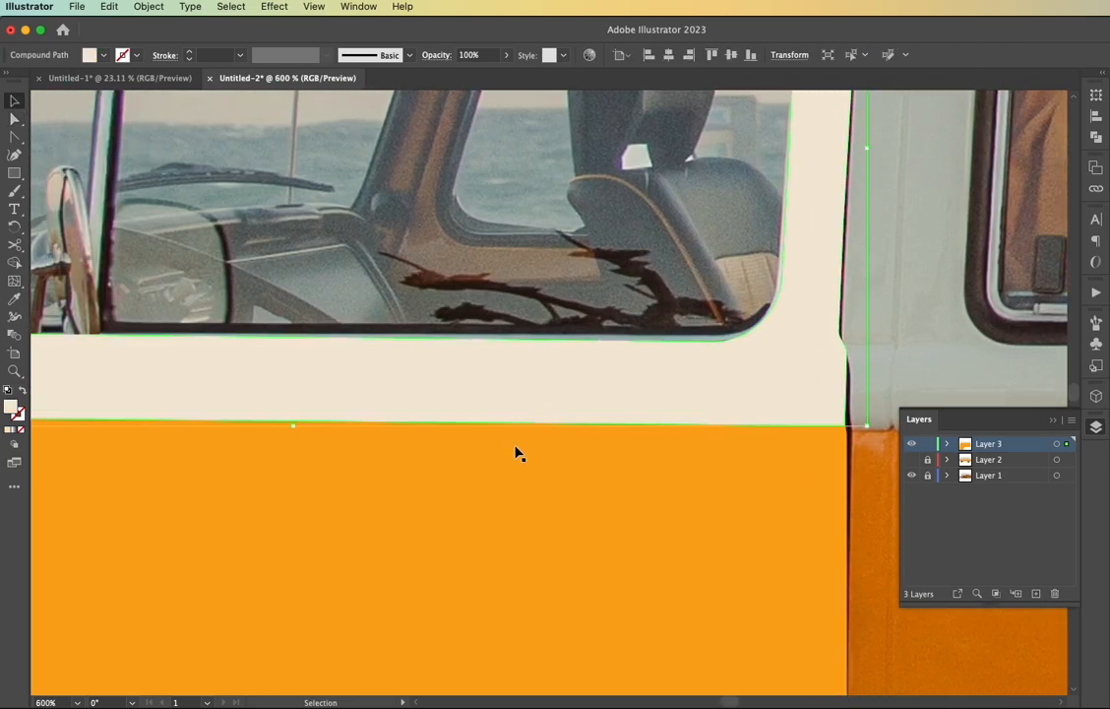
left_click(518, 474, "shift")
key("shift+m")
left_click_drag(517, 473, 519, 411)
scroll(524, 443, "down", 3)
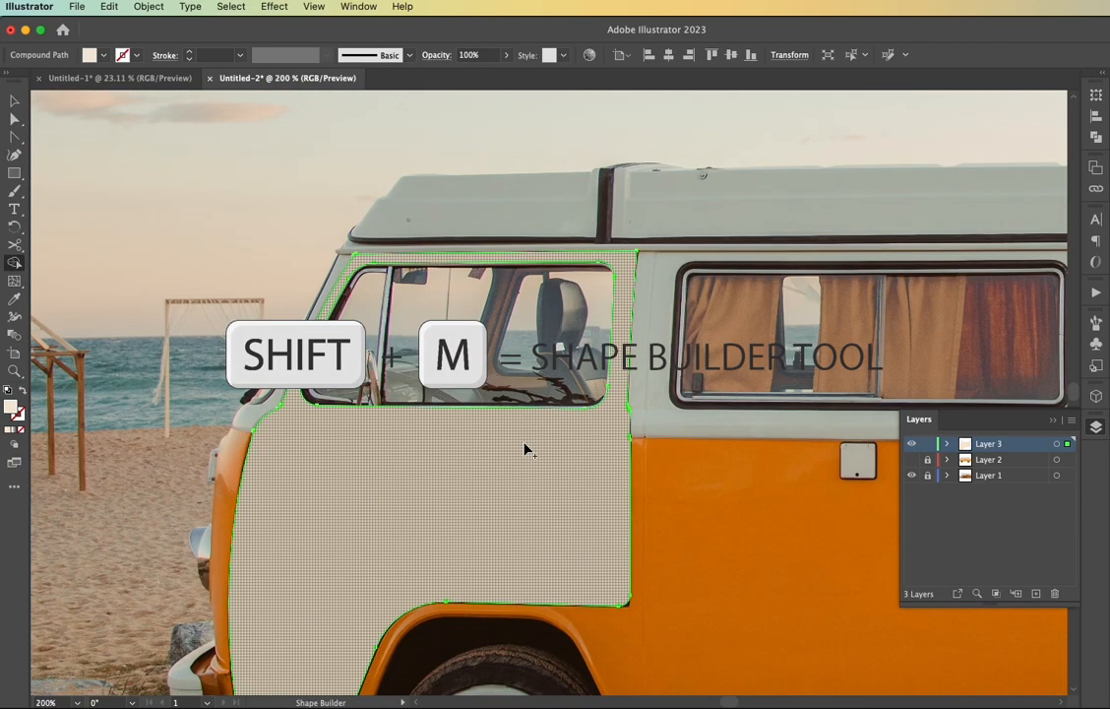
key("v")
Show Layer 2, sample the tire's near-black for the merged door shape, and swap the fill to a 1 pt stroke
scroll(639, 492, "down", 4)
scroll(640, 492, "down", 3)
left_click(911, 460)
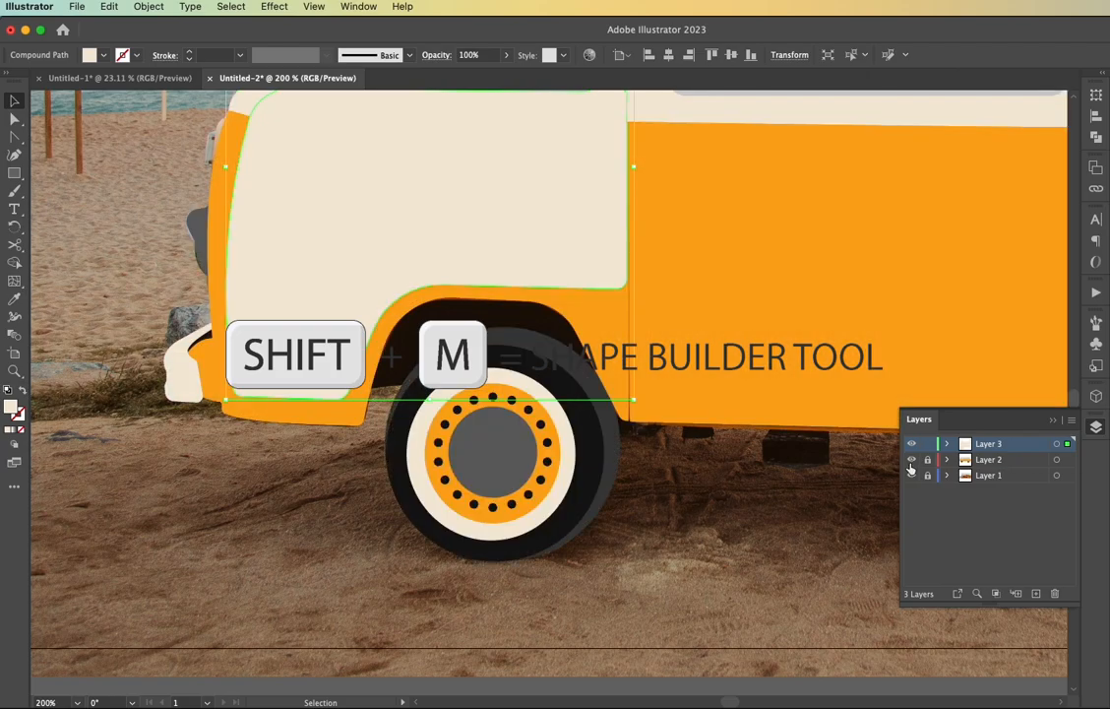
key("i")
left_click(598, 463)
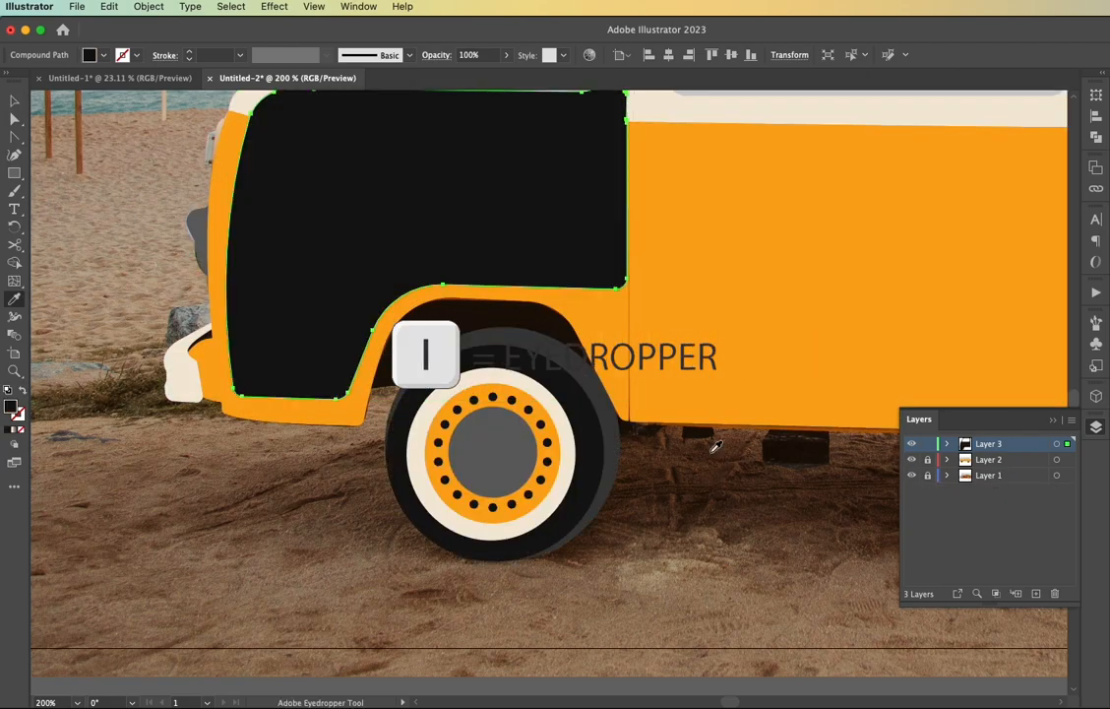
key("super+0")
key("v")
key("shift+x")
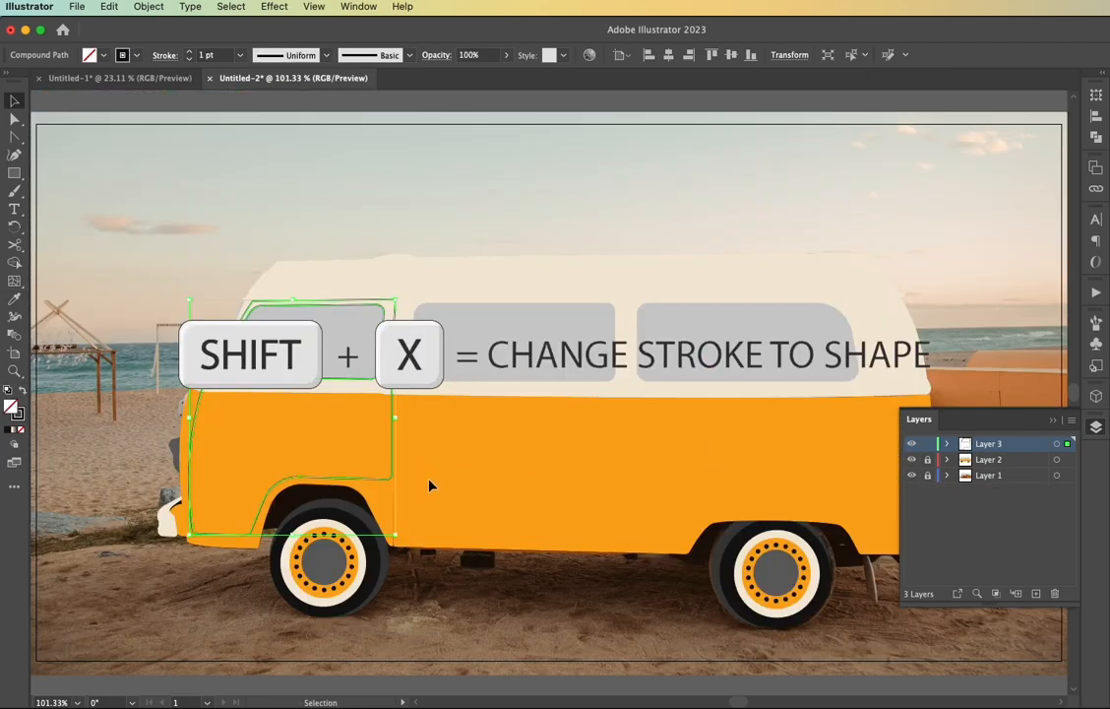
Release the door outline's compound path and select the door window outline as a separate path
left_click(164, 337)
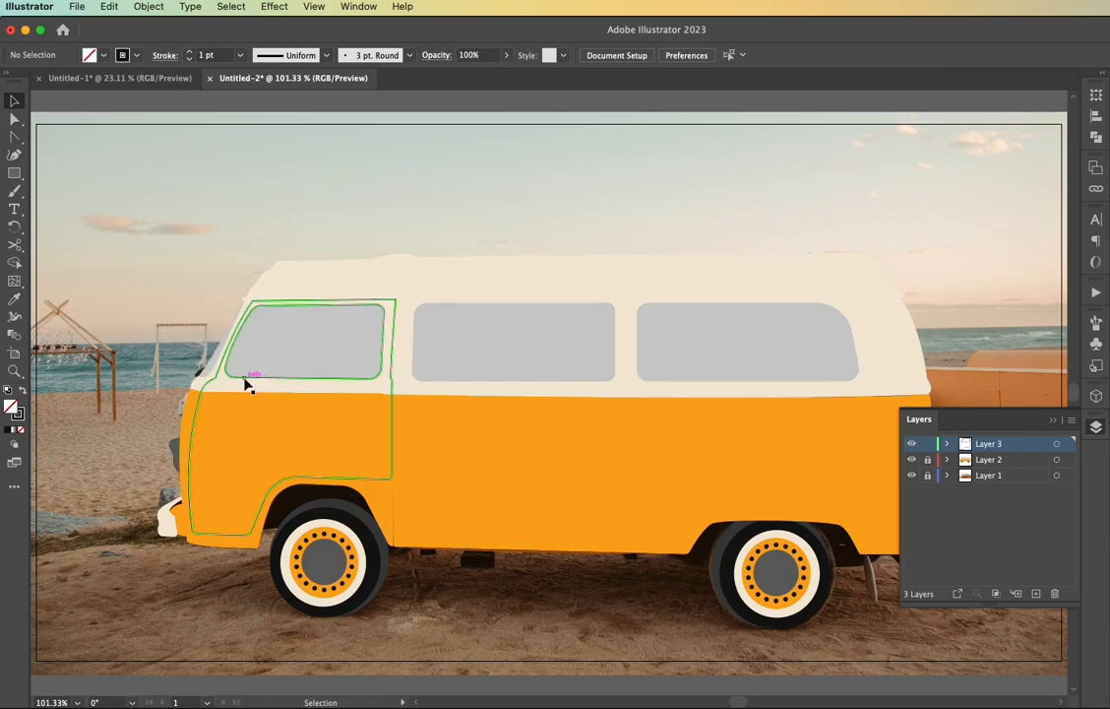
left_click(398, 378)
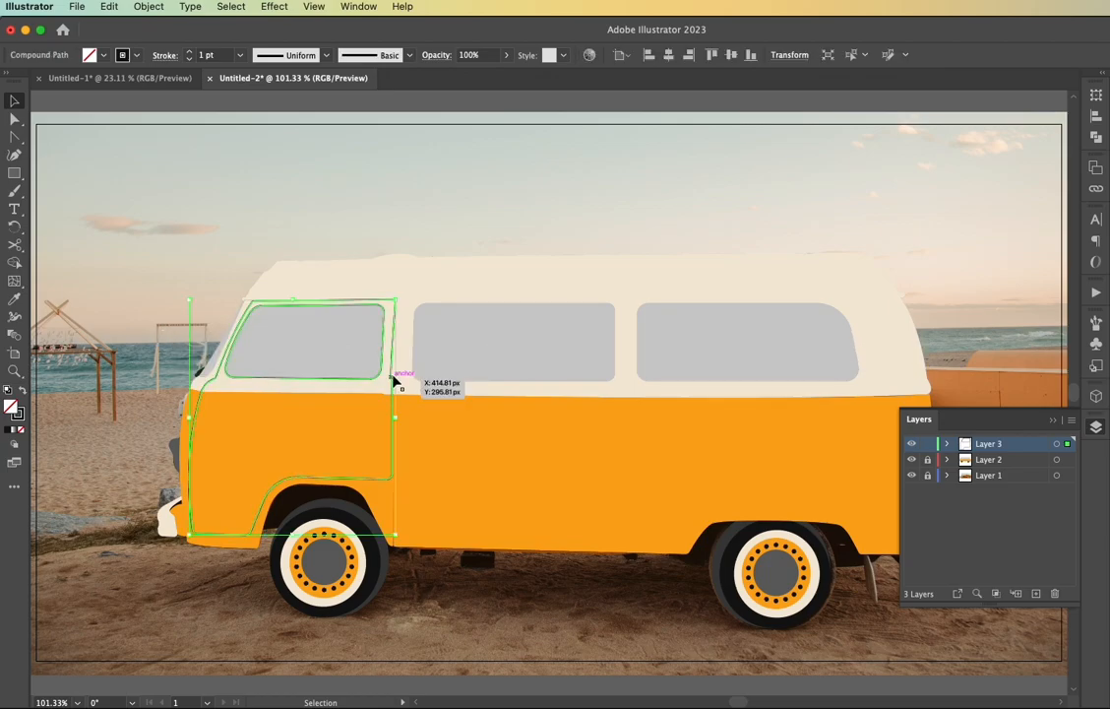
right_click(398, 378)
left_click(433, 575)
left_click(433, 614)
left_click(241, 380)
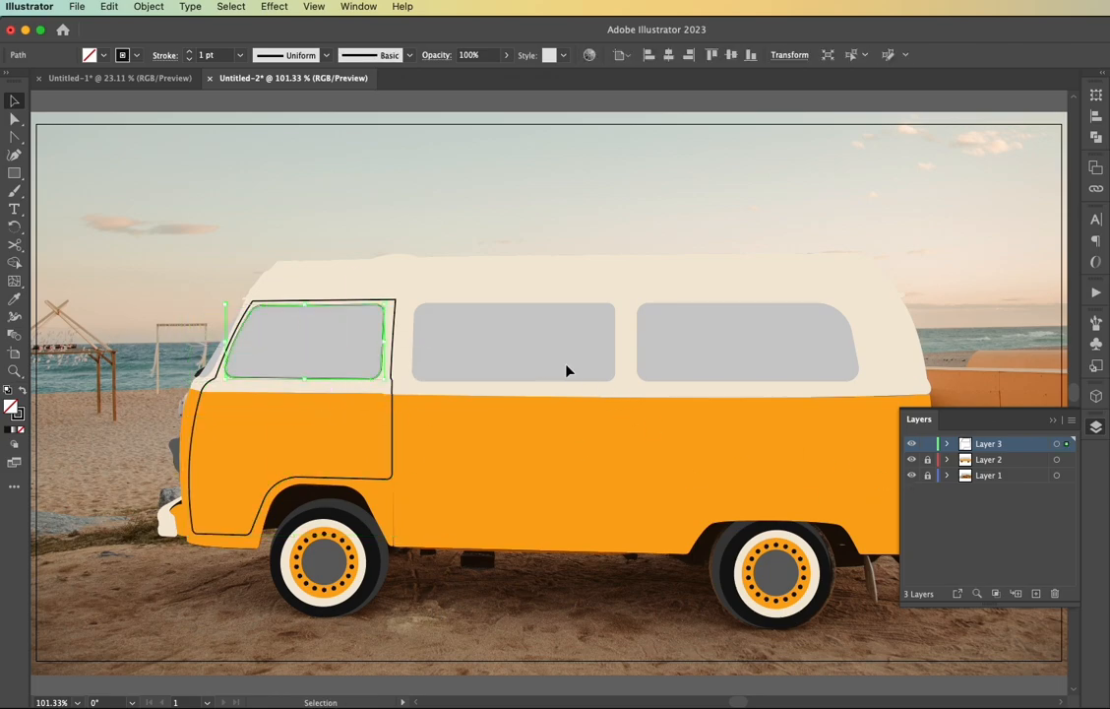
Copy the middle and rear window shapes from Layer 2 and paste them in place on Layer 3, with Layer 2 locked and hidden
left_click(927, 460)
left_click(580, 367)
left_click(691, 355, "shift")
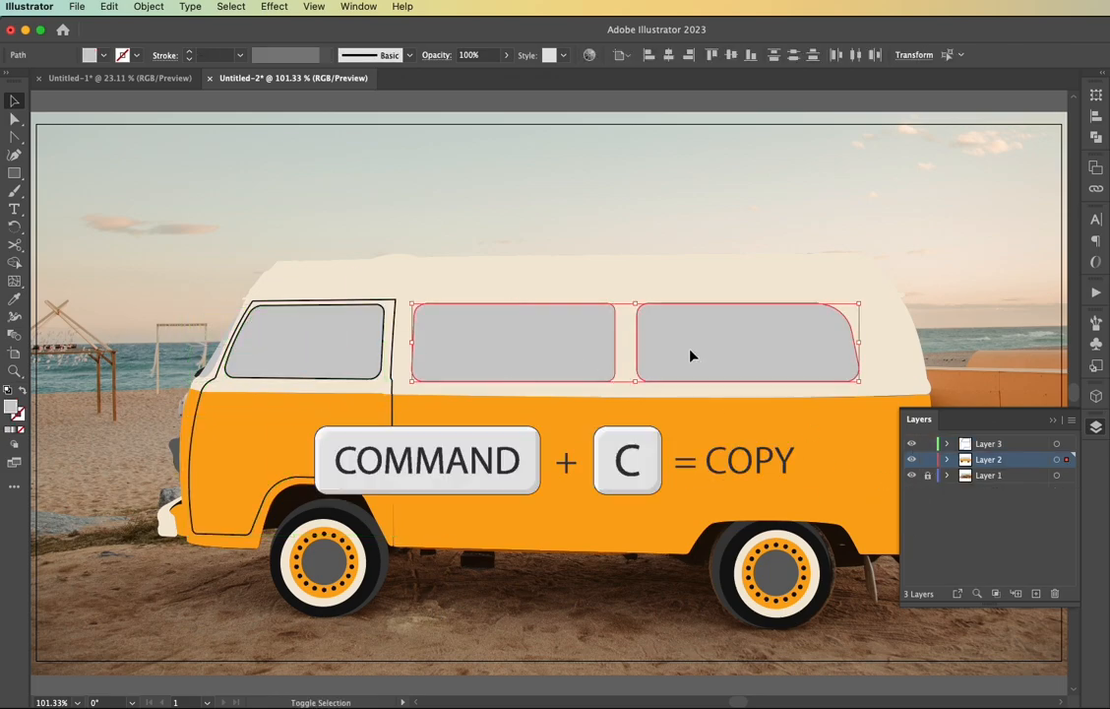
key("super+c")
left_click(927, 459)
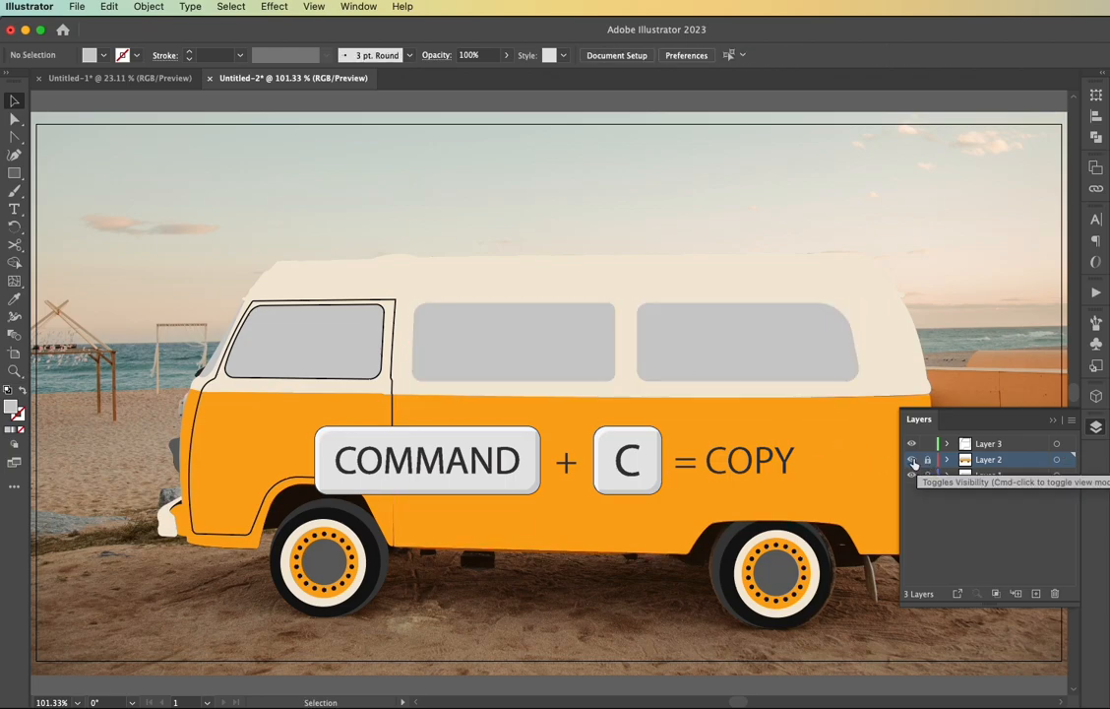
left_click(911, 460)
left_click(958, 448)
key("super+f")
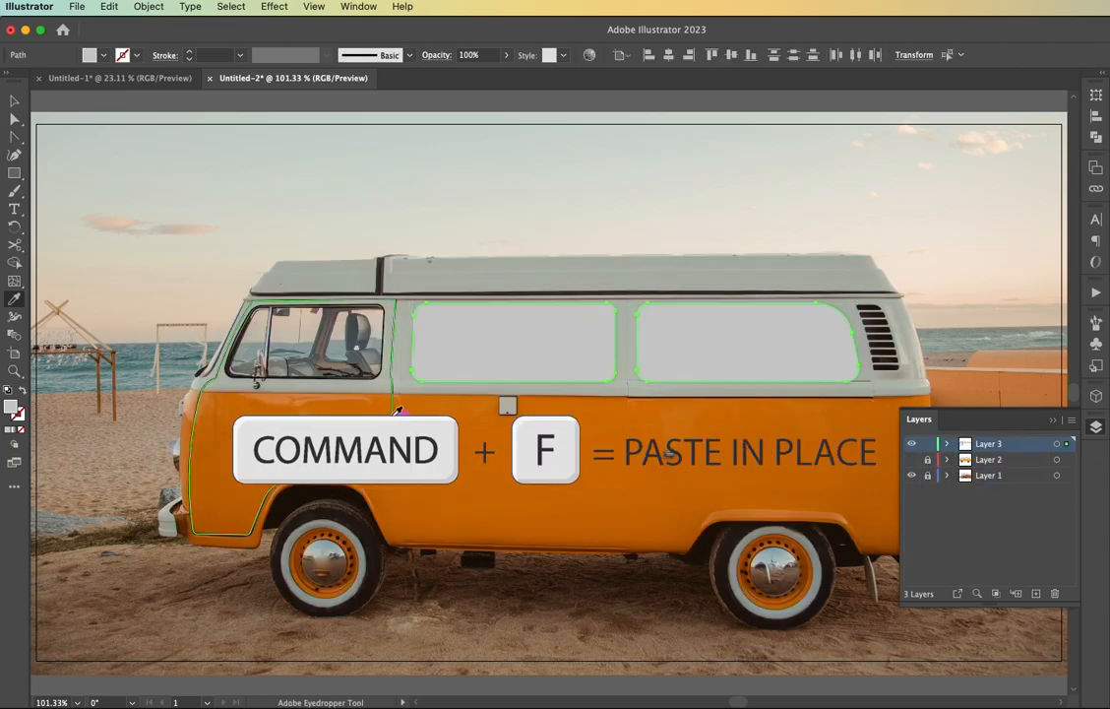
Match the pasted window shapes to the door outline's black 1 pt stroke without fill using the Eyedropper
left_click(668, 455)
key("v")
left_click(667, 455)
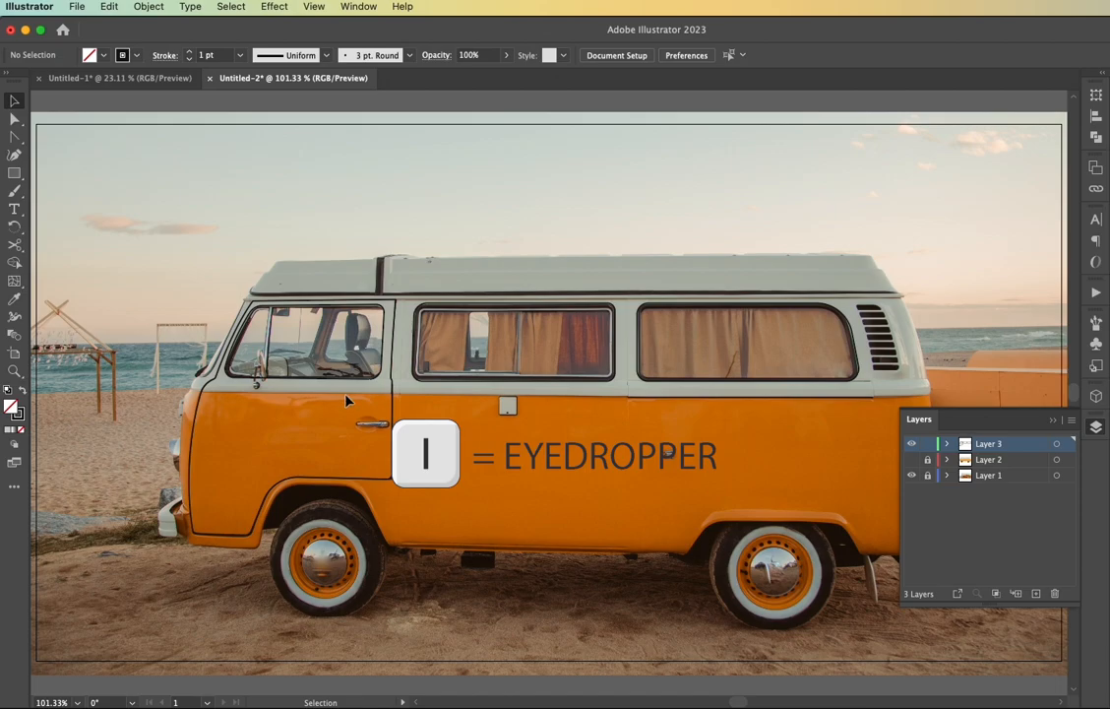
Increase the middle window outline's stroke weight to 4 pt
scroll(367, 392, "up", 4)
scroll(470, 372, "up", 3)
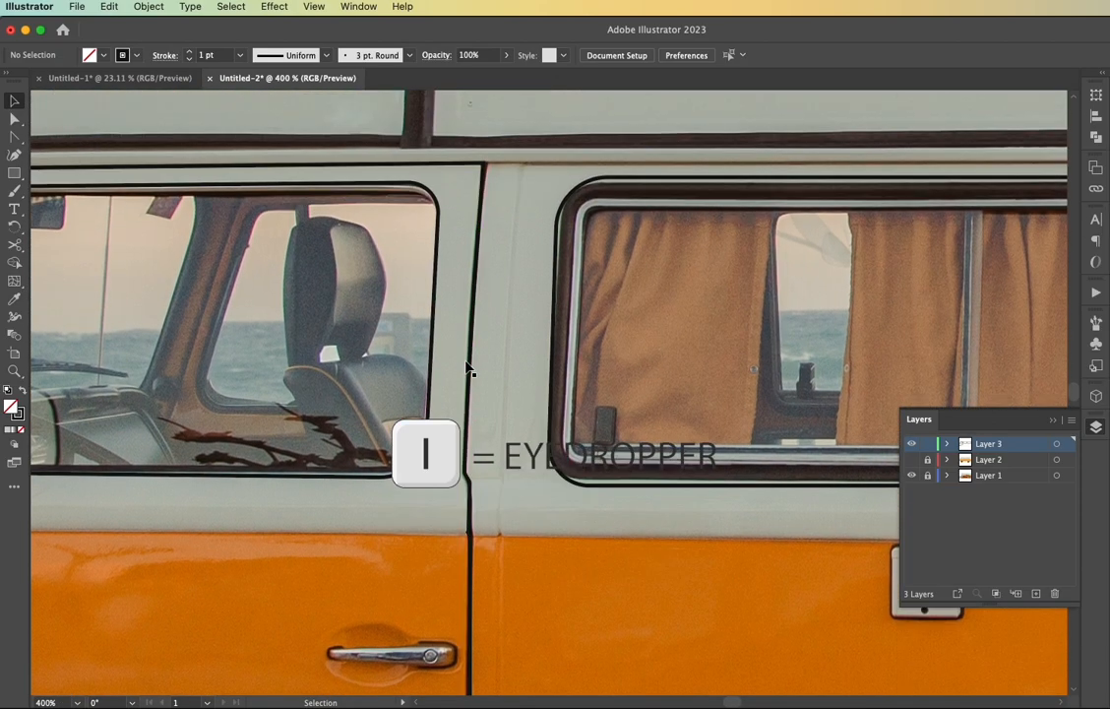
scroll(471, 370, "left", 3)
scroll(466, 367, "right", 6)
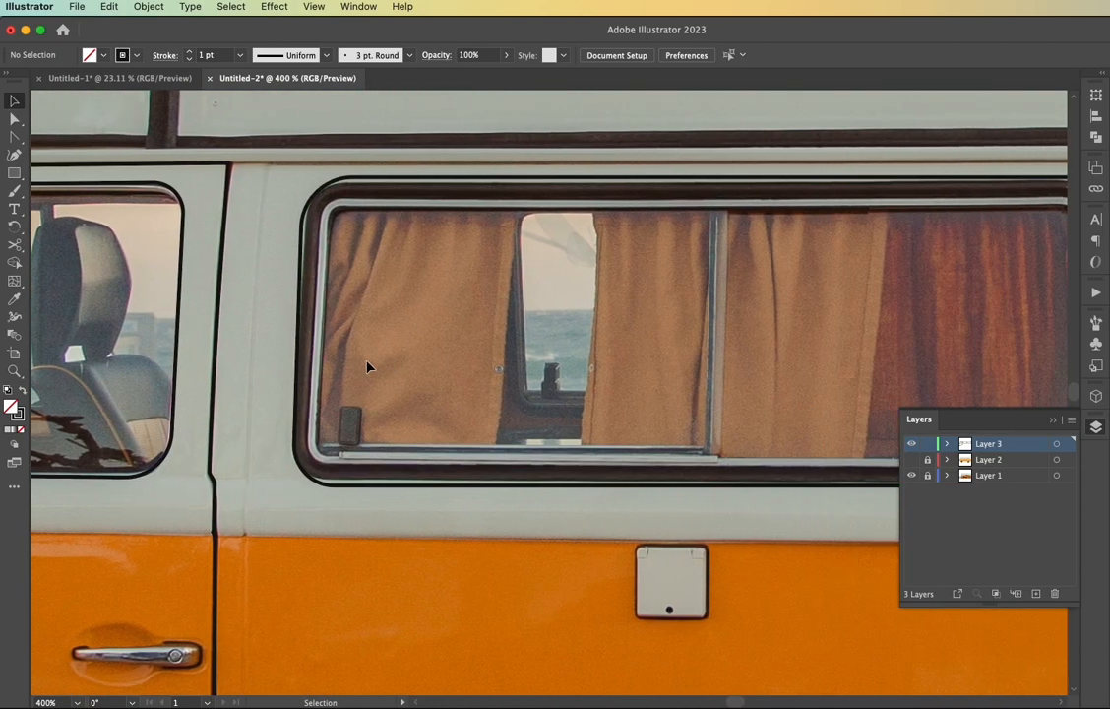
left_click(302, 359)
scroll(340, 366, "right", 4)
scroll(342, 367, "down", 1)
left_click(189, 51)
left_click(189, 52)
left_click(189, 51)
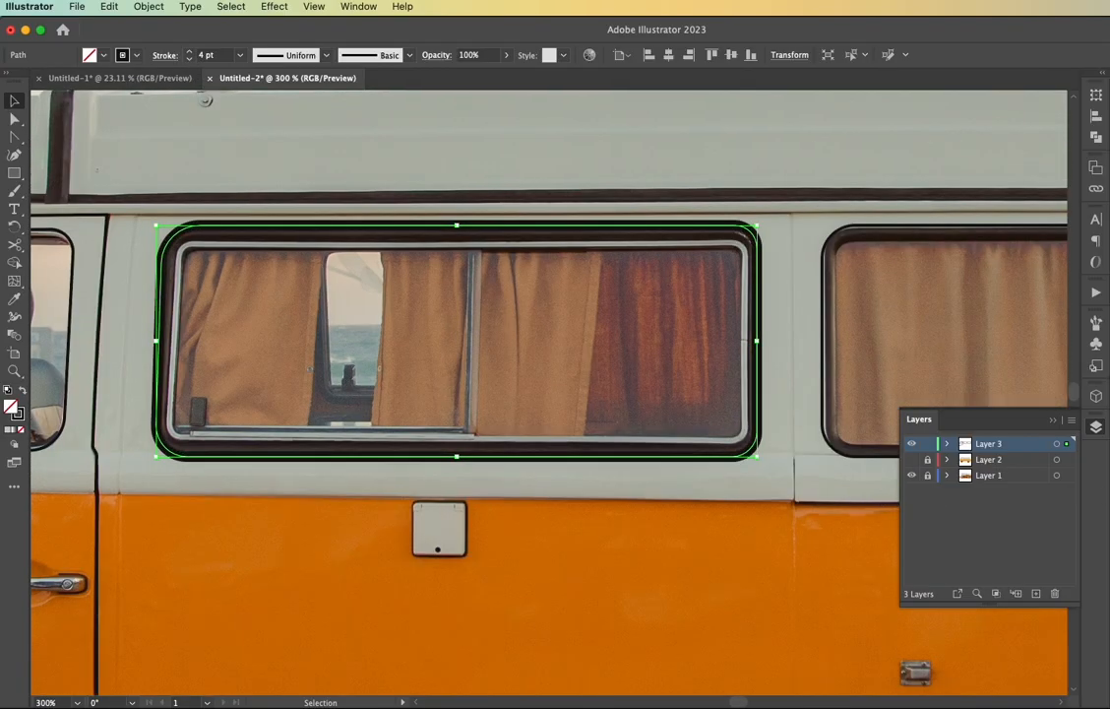
Show the Stroke settings, align the middle window's stroke to the inside, and raise its weight to 6 pt
left_click(358, 6)
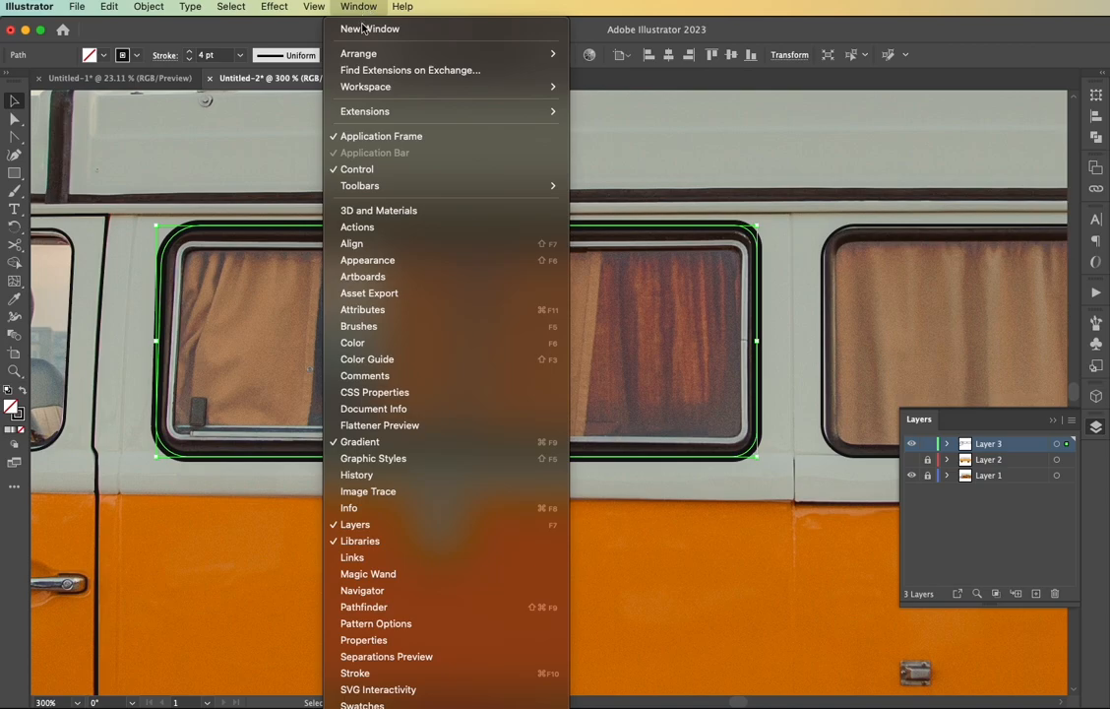
scroll(378, 574, "down", 3)
left_click(374, 558)
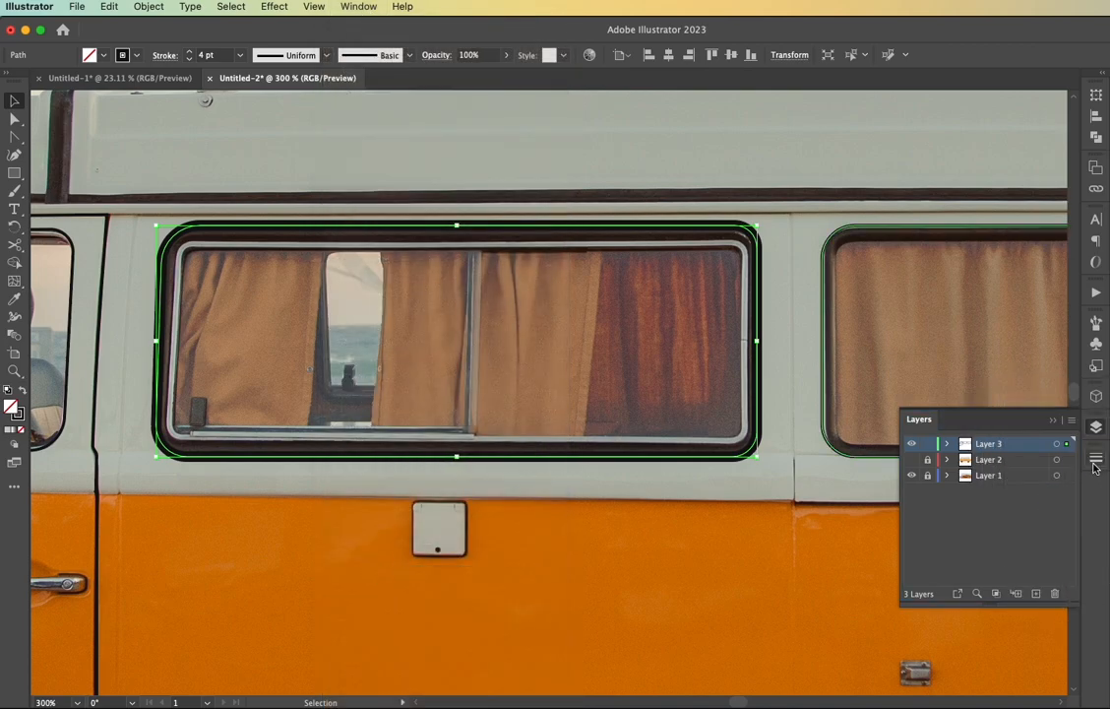
left_click(979, 535)
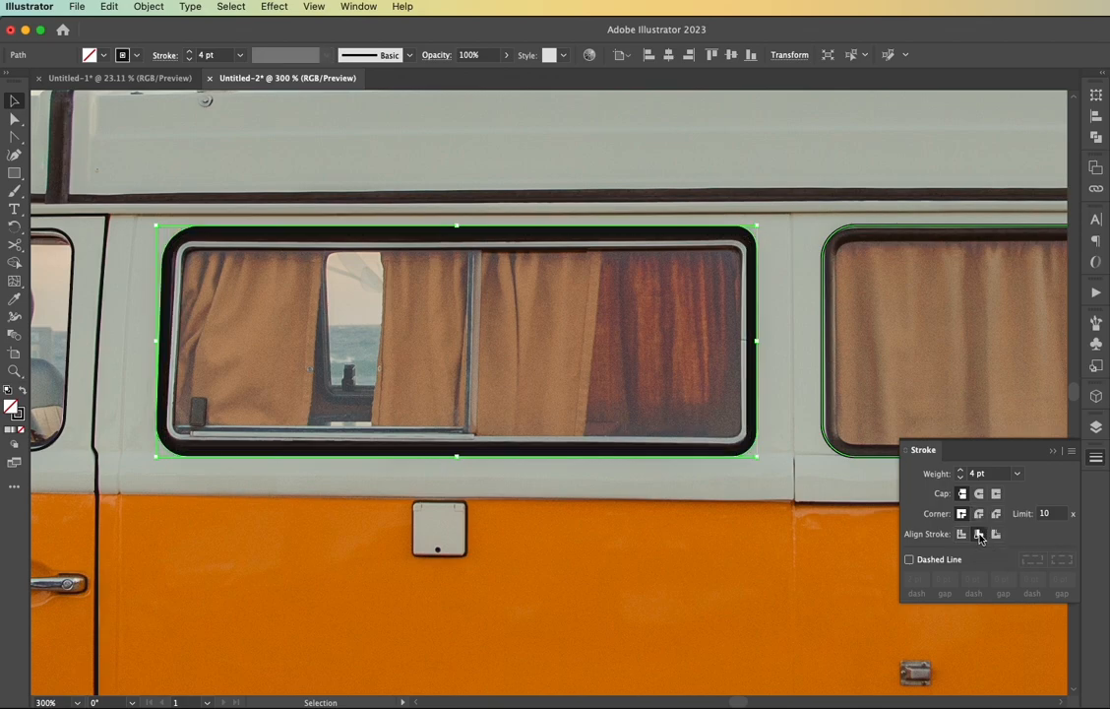
scroll(447, 453, "up", 4)
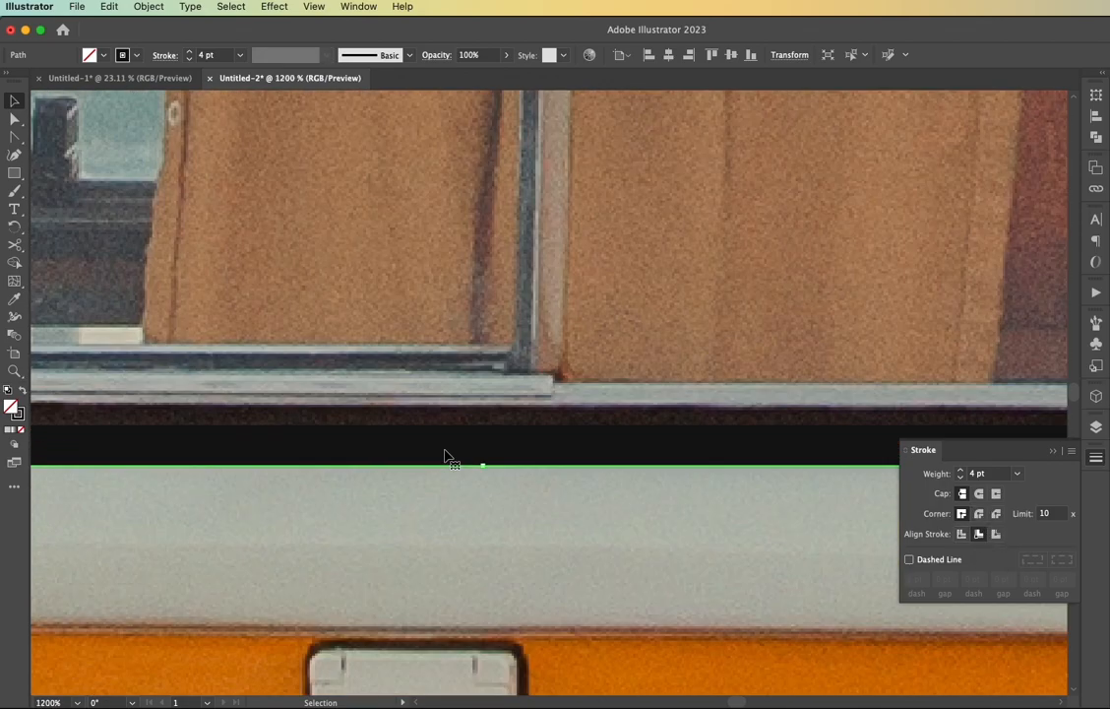
left_click(189, 52)
left_click(189, 52)
left_click(490, 350)
Apply the middle window's 6 pt inside-aligned black stroke to the rear window outline with the Eyedropper
scroll(490, 351, "down", 5)
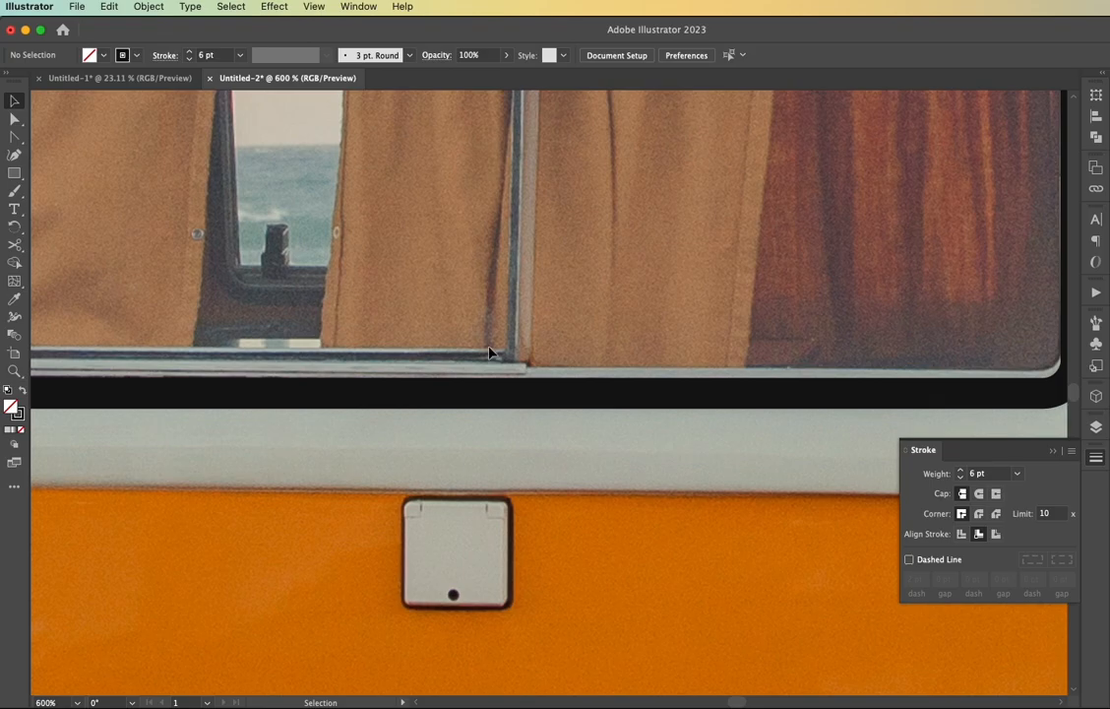
scroll(491, 353, "right", 2)
left_click(643, 363)
key("i")
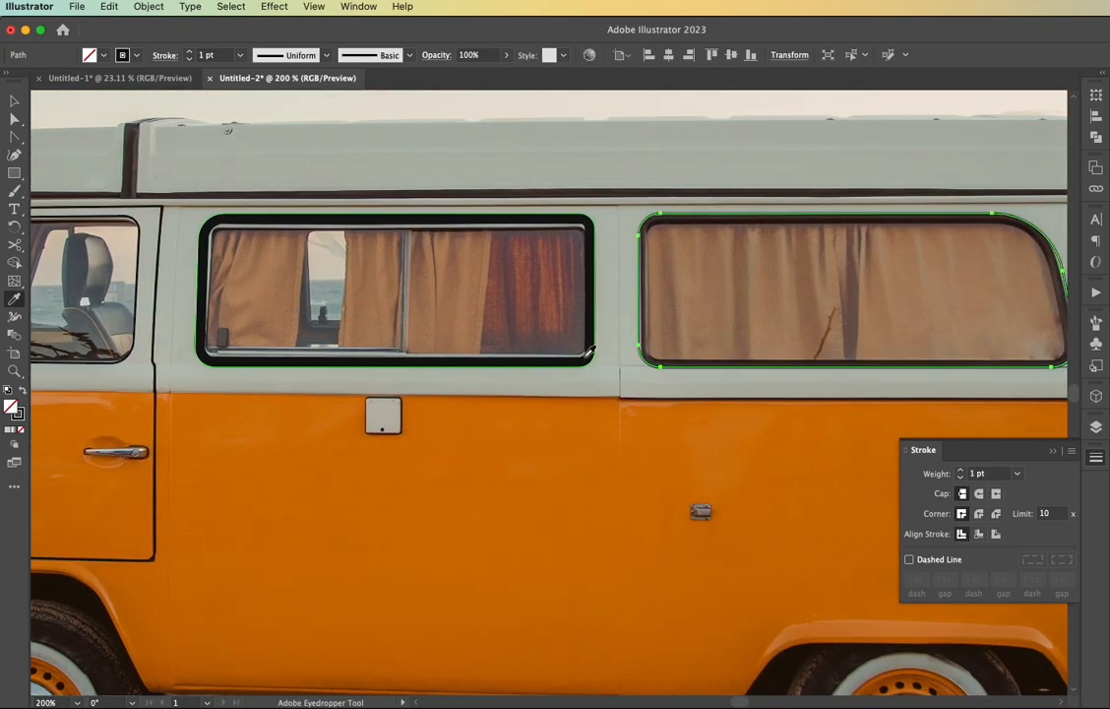
left_click(590, 354)
key("v")
left_click(623, 376)
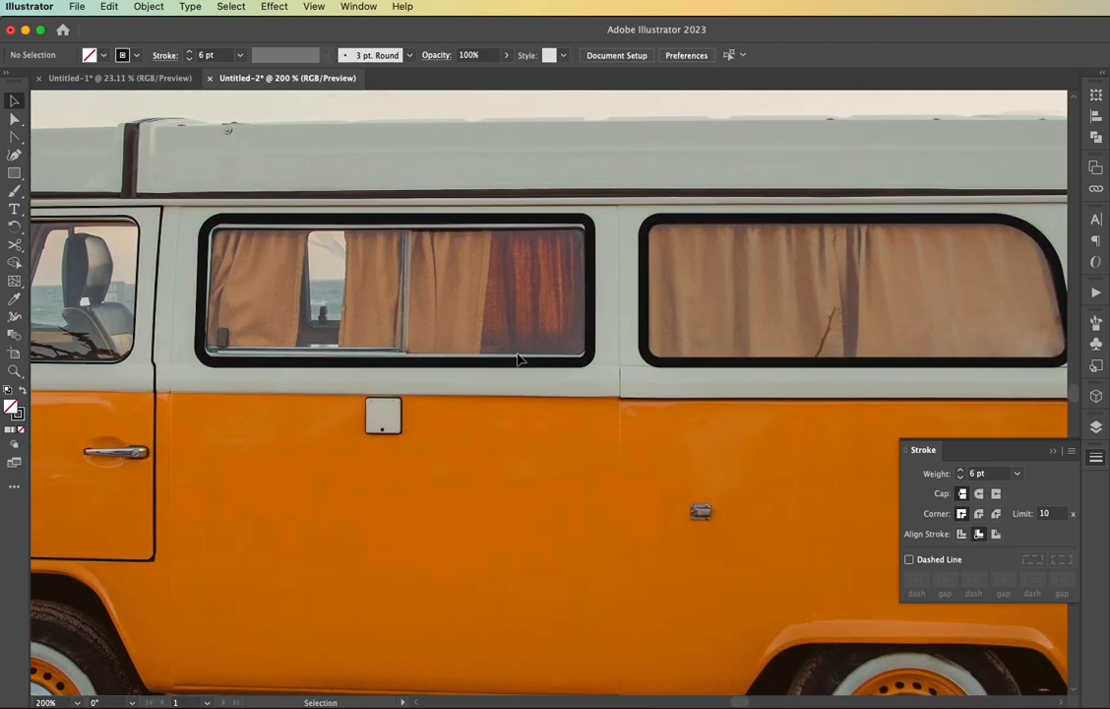
Copy the middle and rear window outlines together and paste the duplicates in place
left_click(507, 368)
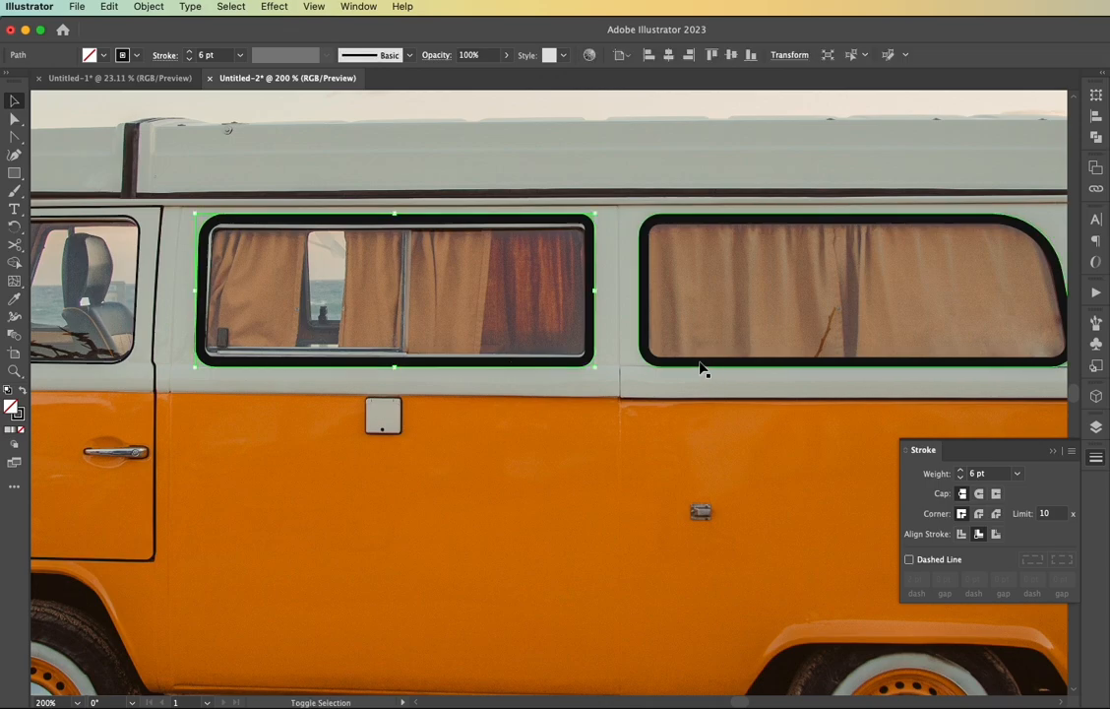
left_click(661, 368, "shift")
key("super+c")
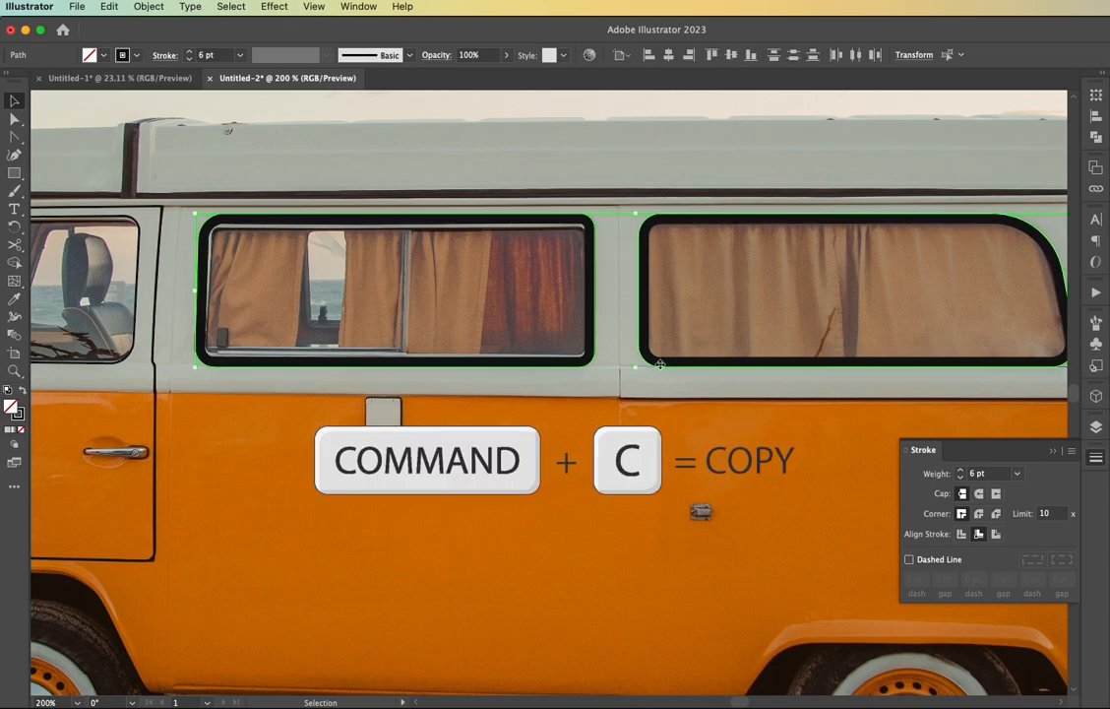
scroll(662, 372, "down", 3)
key("super+f")
Show Layer 2, give the duplicate outlines the hubcap's dark gray as a stroke, and send them behind the black outlines
key("F7")
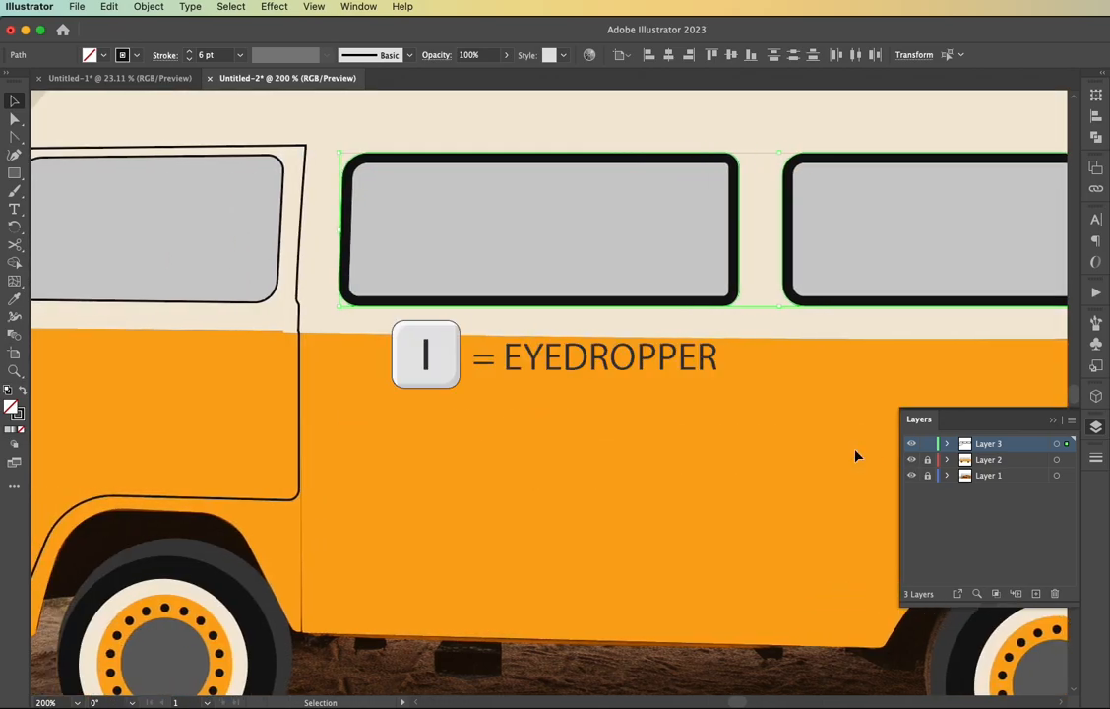
scroll(855, 455, "left", 1)
key("i")
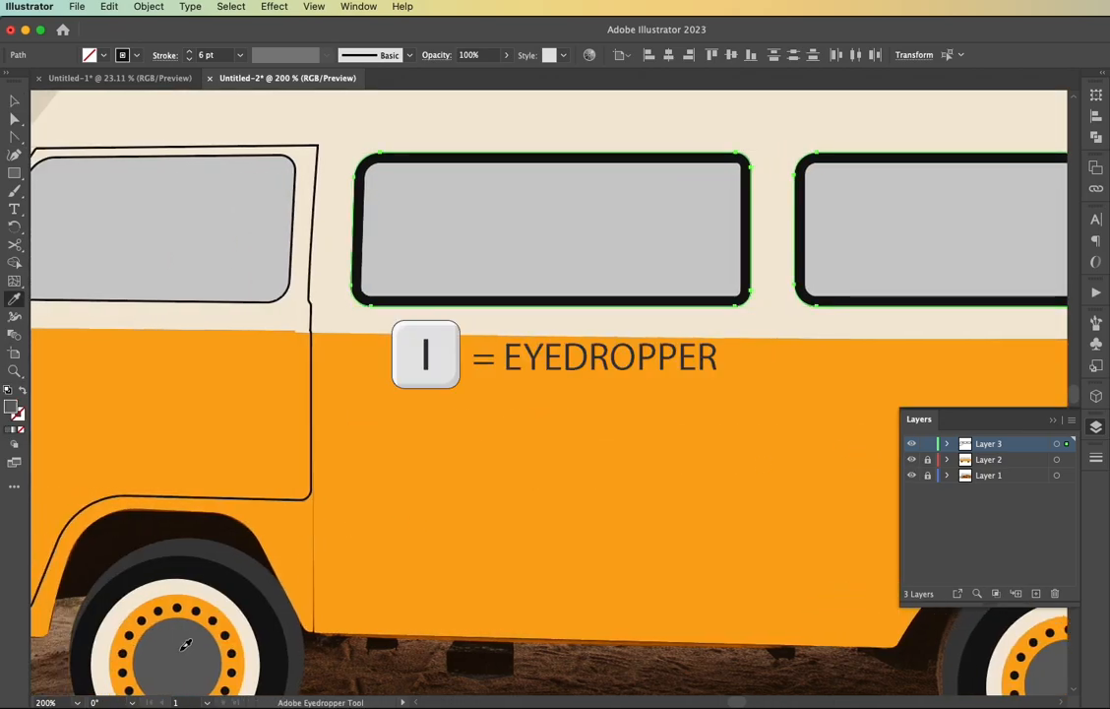
left_click(179, 648)
left_click(655, 313)
scroll(664, 310, "right", 5)
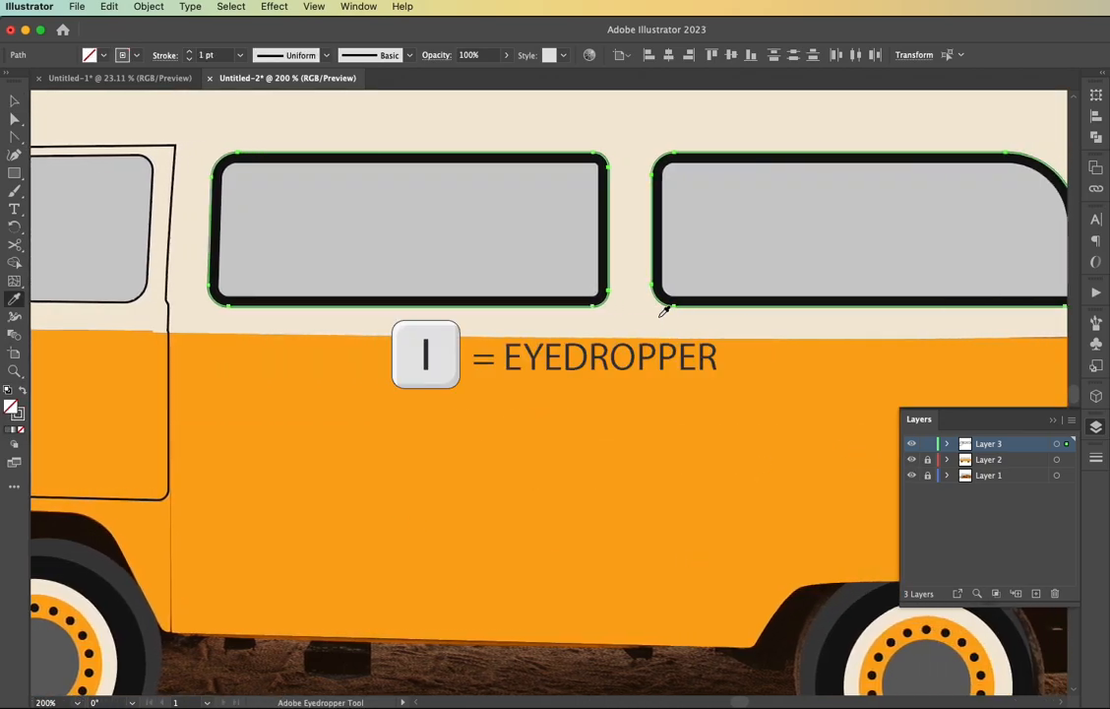
right_click(656, 308)
mouse_move(716, 628)
left_click(884, 667)
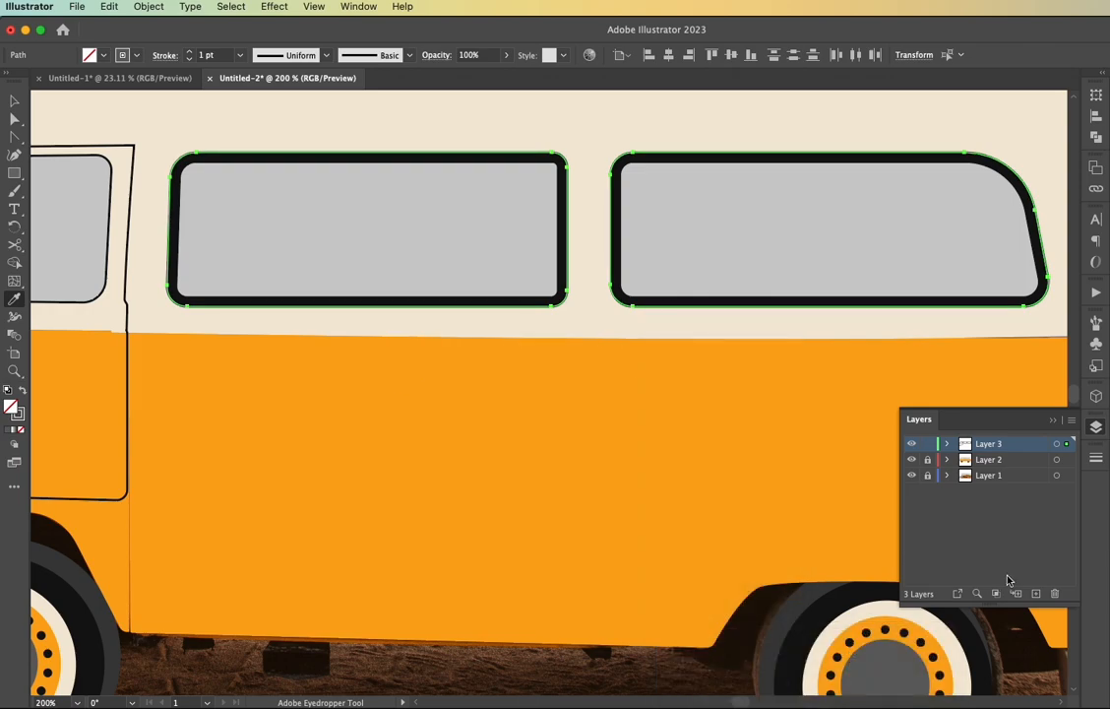
Align the gray window strokes to the inside and set their weight to 9 pt
left_click(1097, 458)
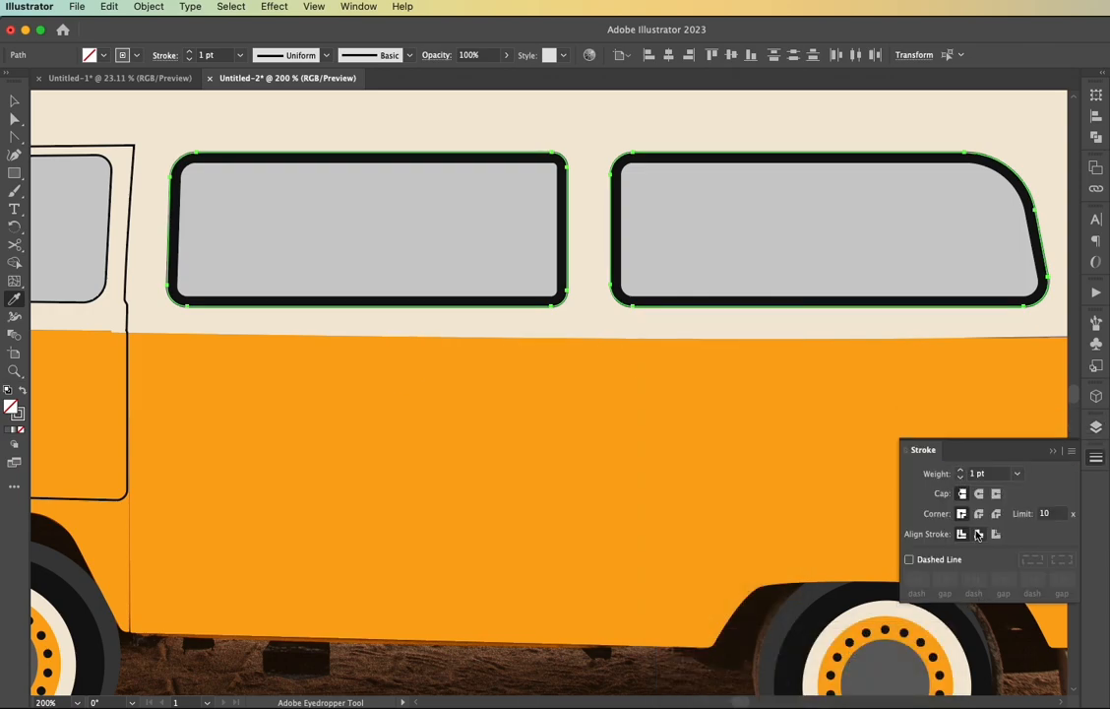
left_click(978, 535)
left_click(960, 472)
left_click(961, 471)
left_click(960, 471)
left_click(961, 471)
key("v")
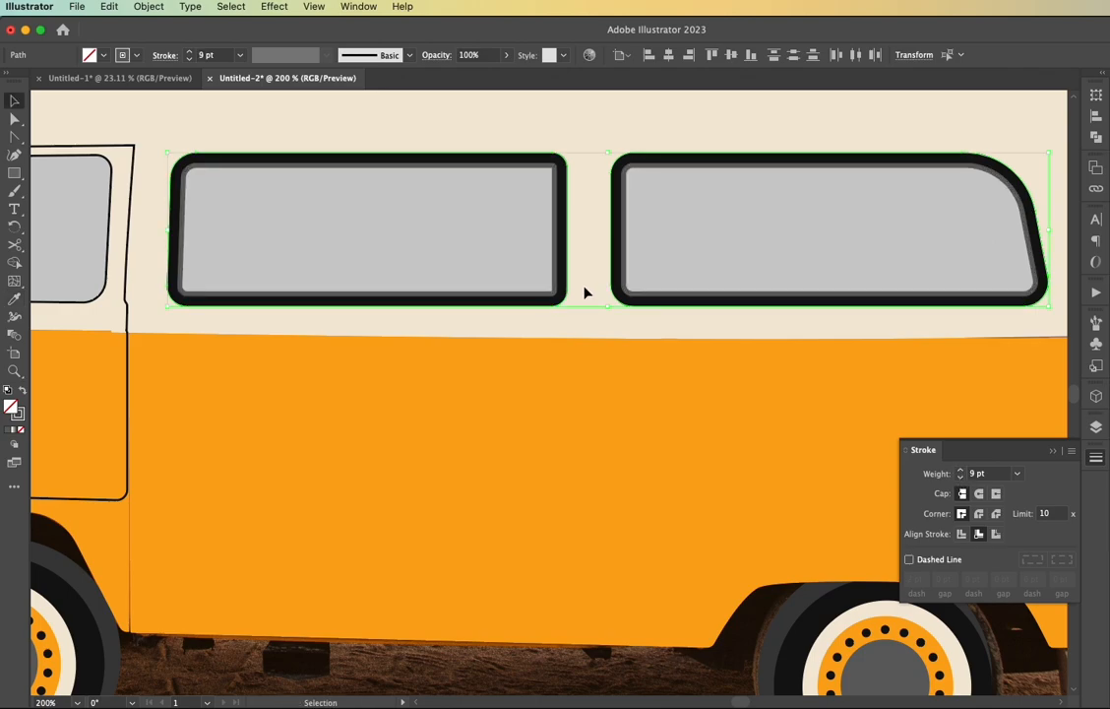
left_click(579, 325)
Set the front door window outline's stroke weight to 3 pt
scroll(579, 333, "down", 1)
scroll(579, 336, "left", 3)
scroll(579, 336, "left", 3)
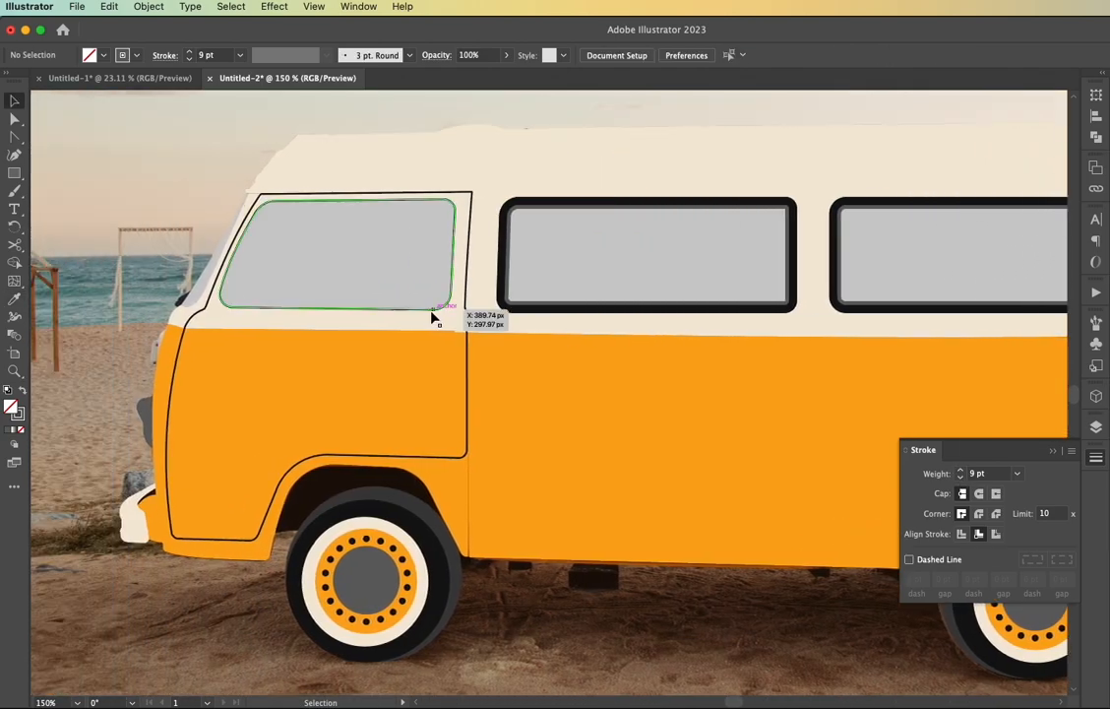
left_click(429, 315)
scroll(434, 317, "up", 1)
left_click(190, 56)
left_click(190, 56)
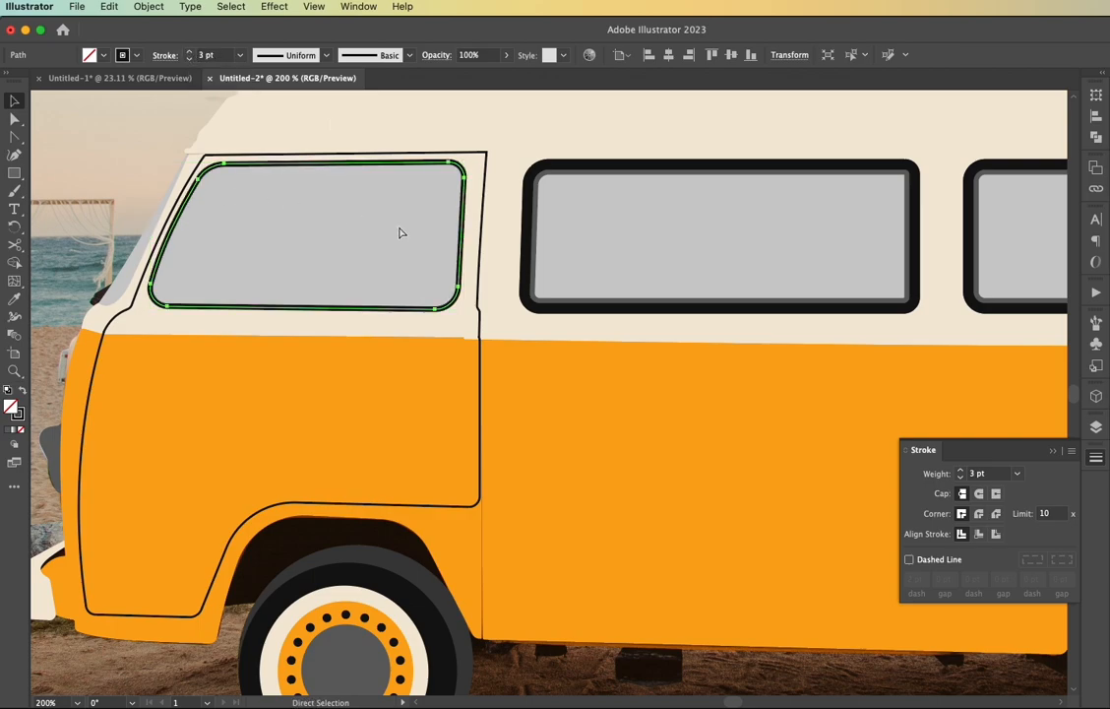
Give the duplicate front door window outline the hubcap's dark gray as a stroke and set its weight to 3 pt
key("i")
left_click(332, 644)
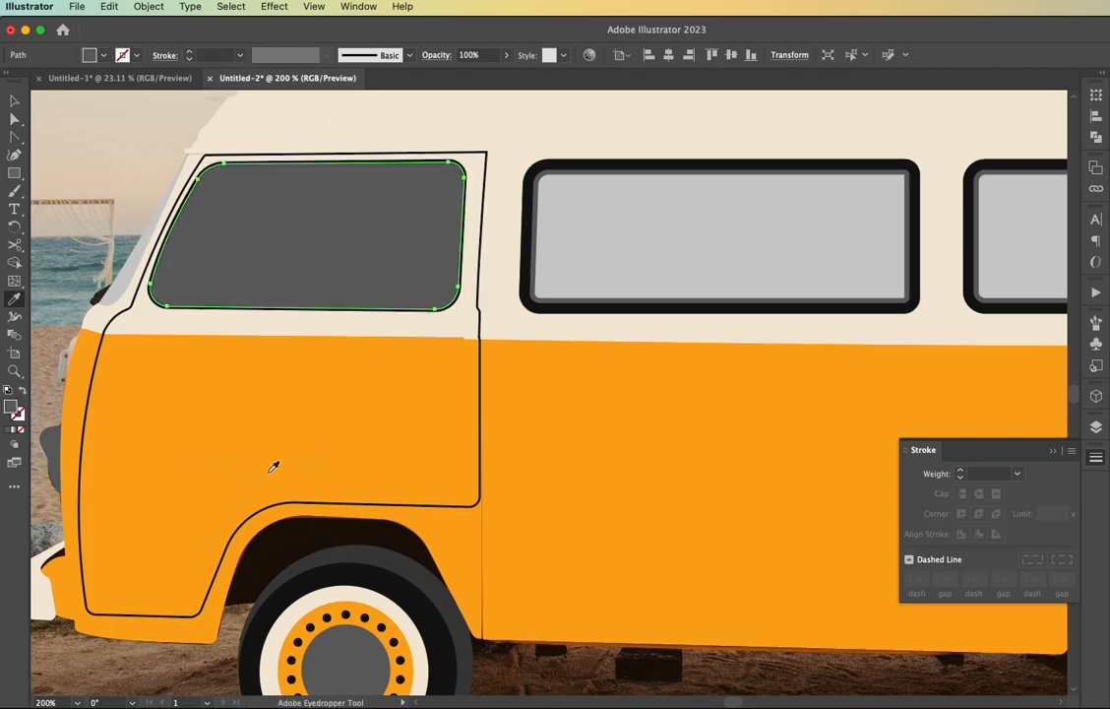
key("ctrl+z")
key("ctrl+z")
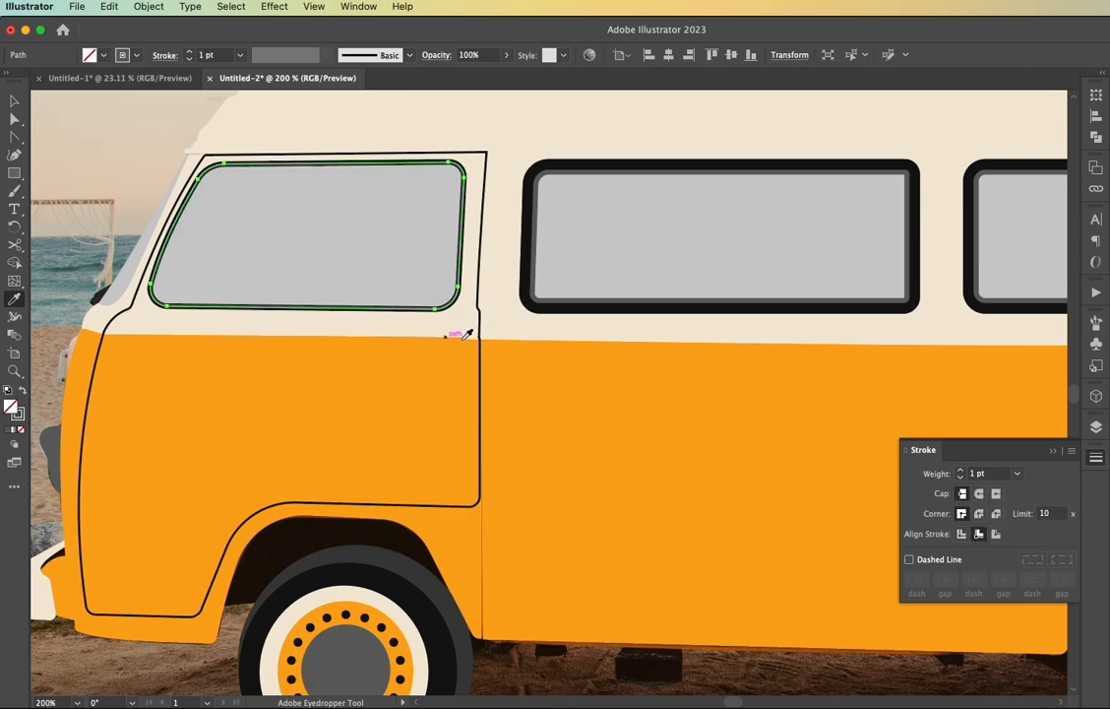
left_click(962, 472)
left_click(961, 471)
key("v")
left_click(118, 187)
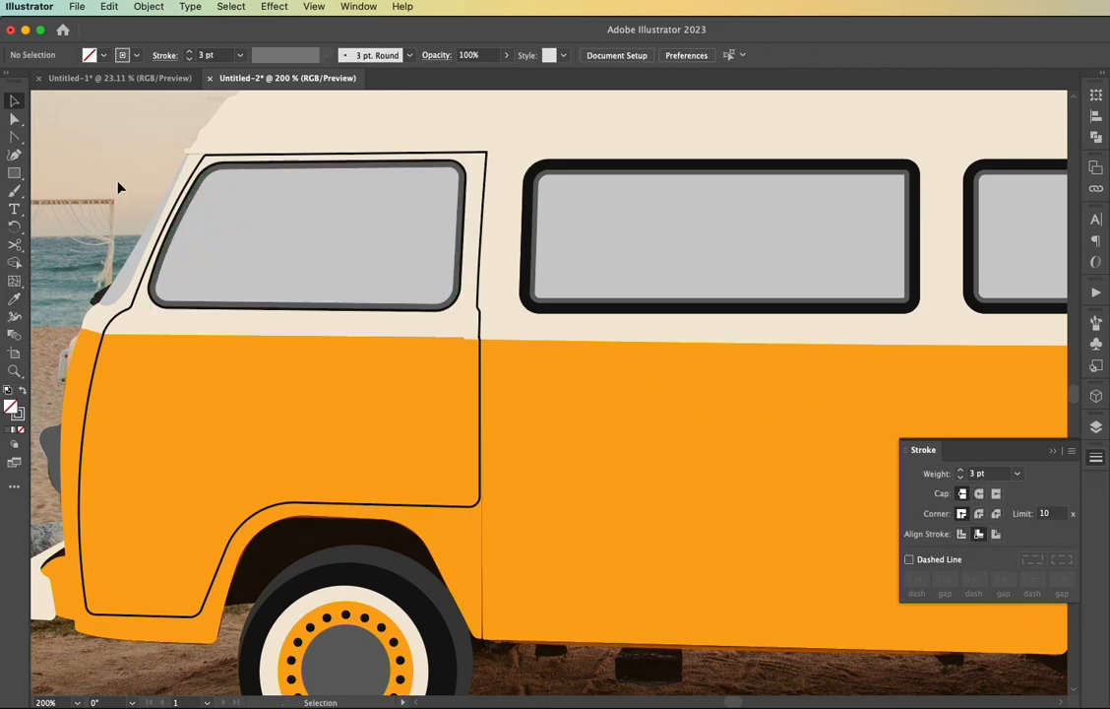
Set the front door outline's stroke weight to 2 pt
key("ctrl+1")
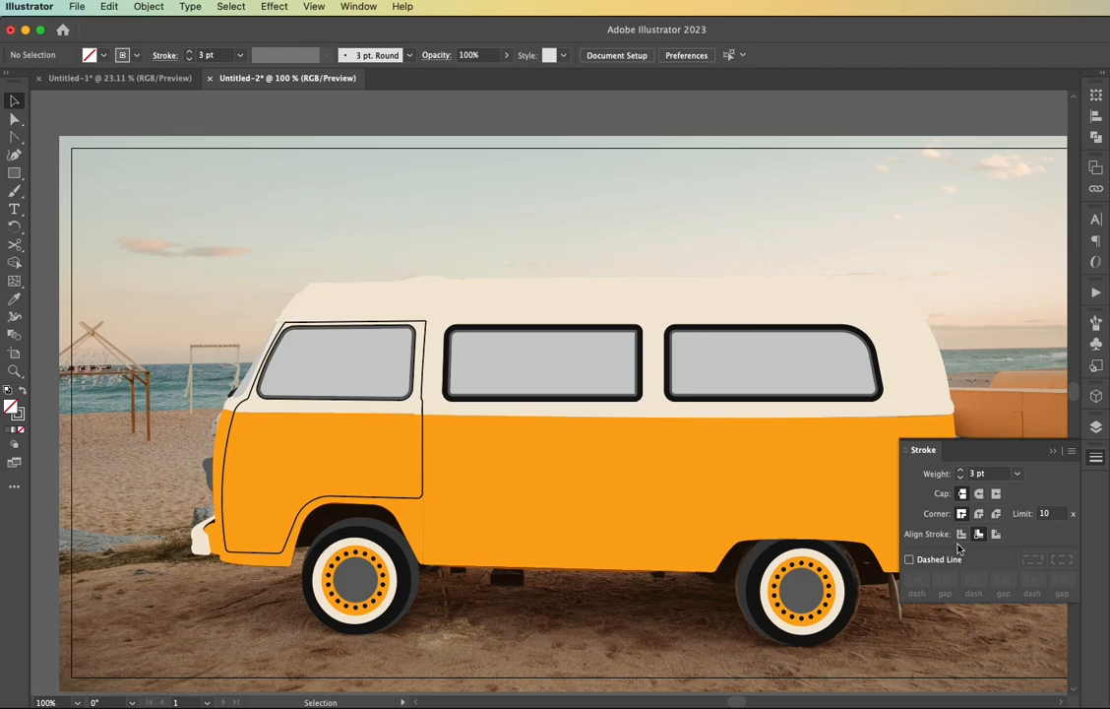
left_click(422, 502)
left_click(189, 52)
left_click(192, 248)
scroll(192, 248, "right", 2)
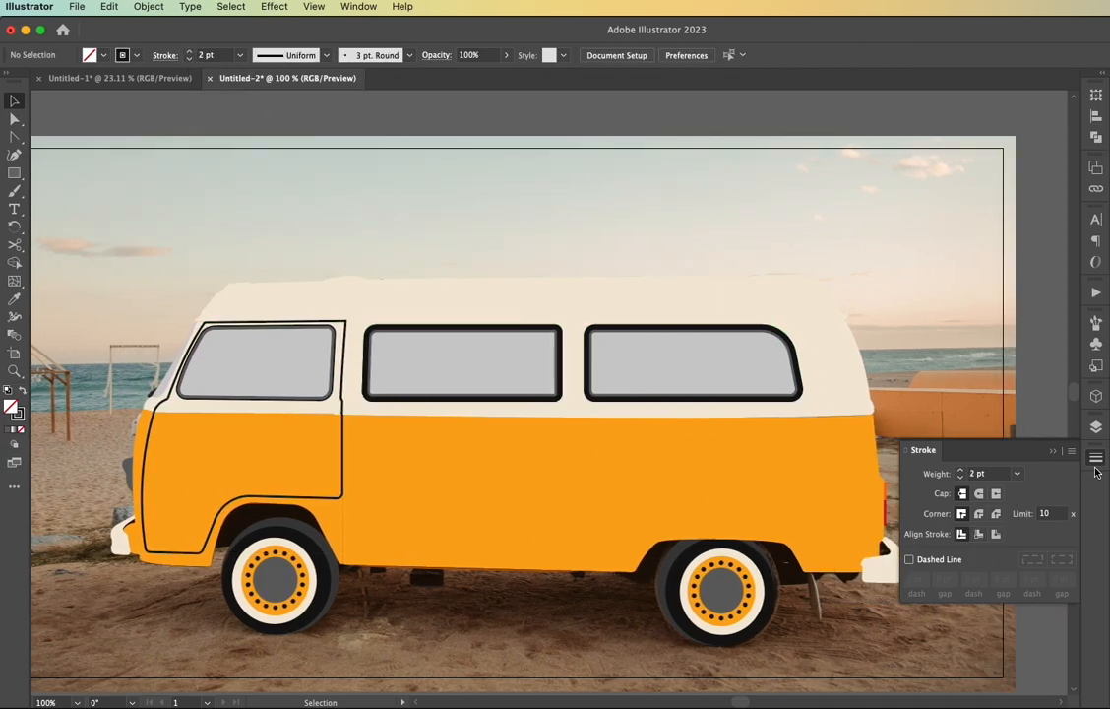
Hide Layer 2, outline the dark vertical strap on the roof with a rectangle, and fit its corners to the photo
left_click(1097, 427)
left_click(911, 461)
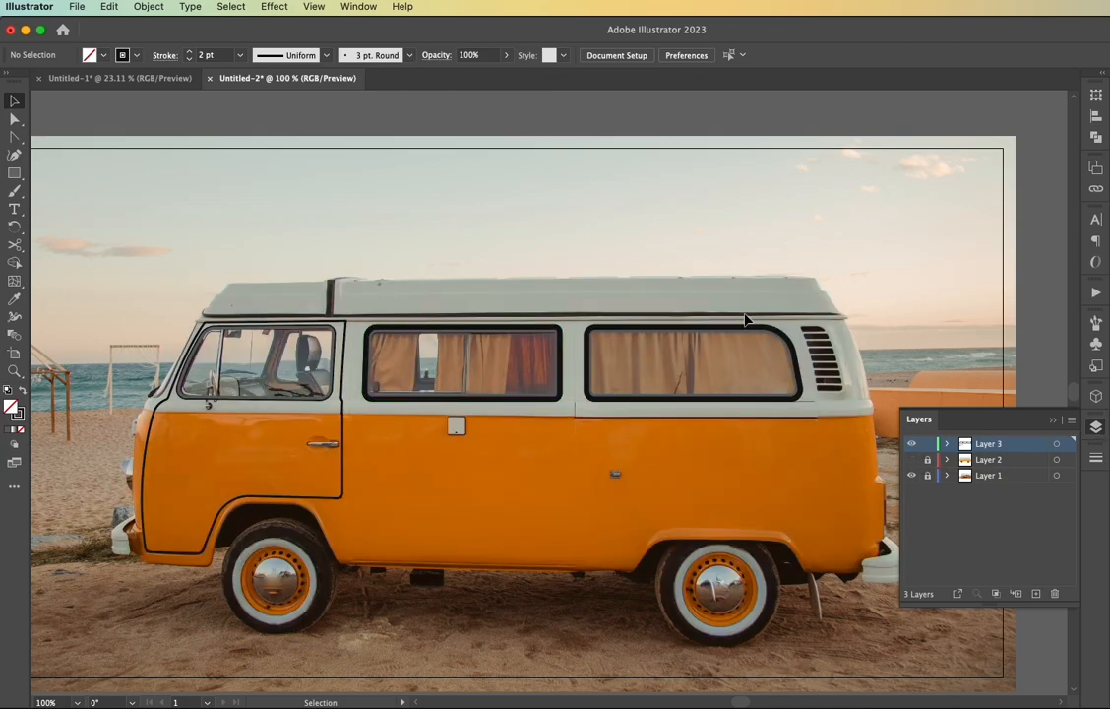
scroll(326, 313, "up", 5)
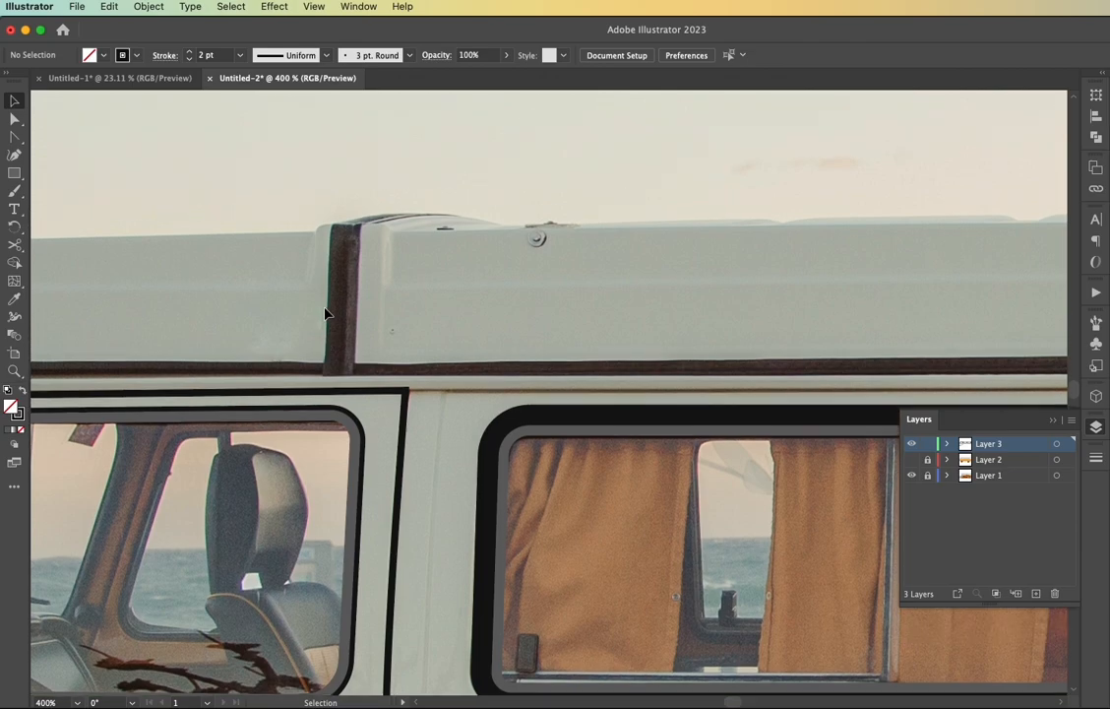
left_click_drag(331, 224, 322, 376)
key("a")
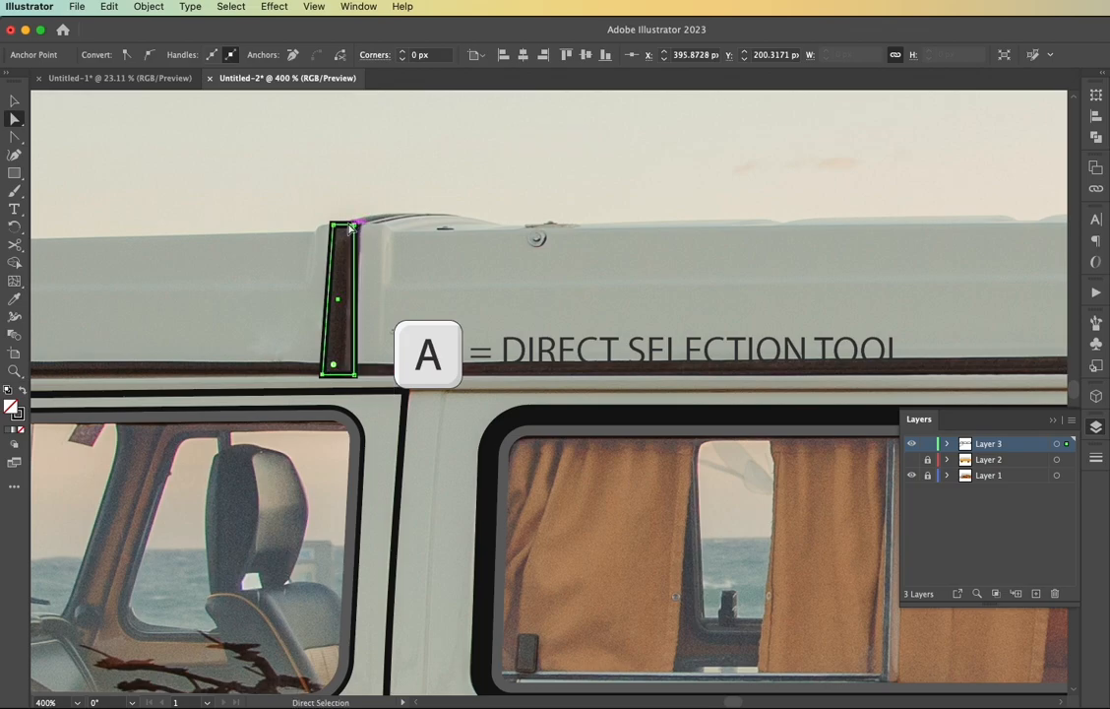
mouse_move(354, 226)
left_mouse_down()
mouse_move(451, 215)
mouse_move(360, 226)
left_mouse_up()
Extend the strap outline into a curved, tapering tip along the roof's upper edge and round the tip slightly
key("shift+c")
left_click(434, 244)
key("a")
left_click(452, 215)
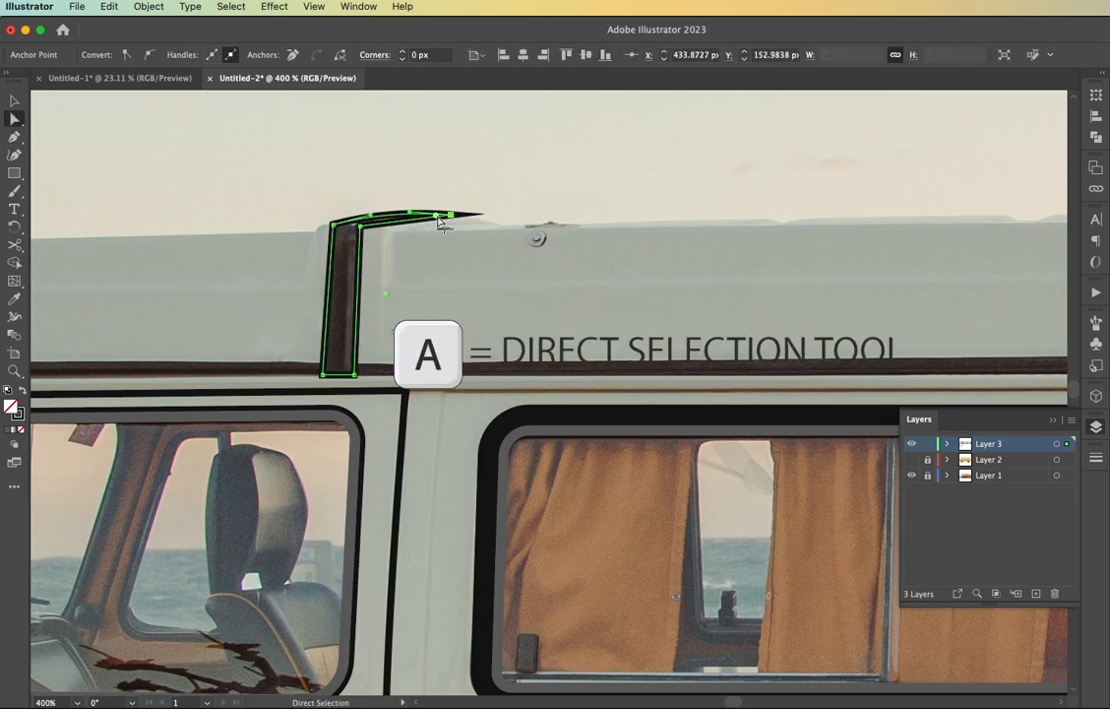
scroll(452, 216, "up", 3)
left_click_drag(467, 224, 465, 225)
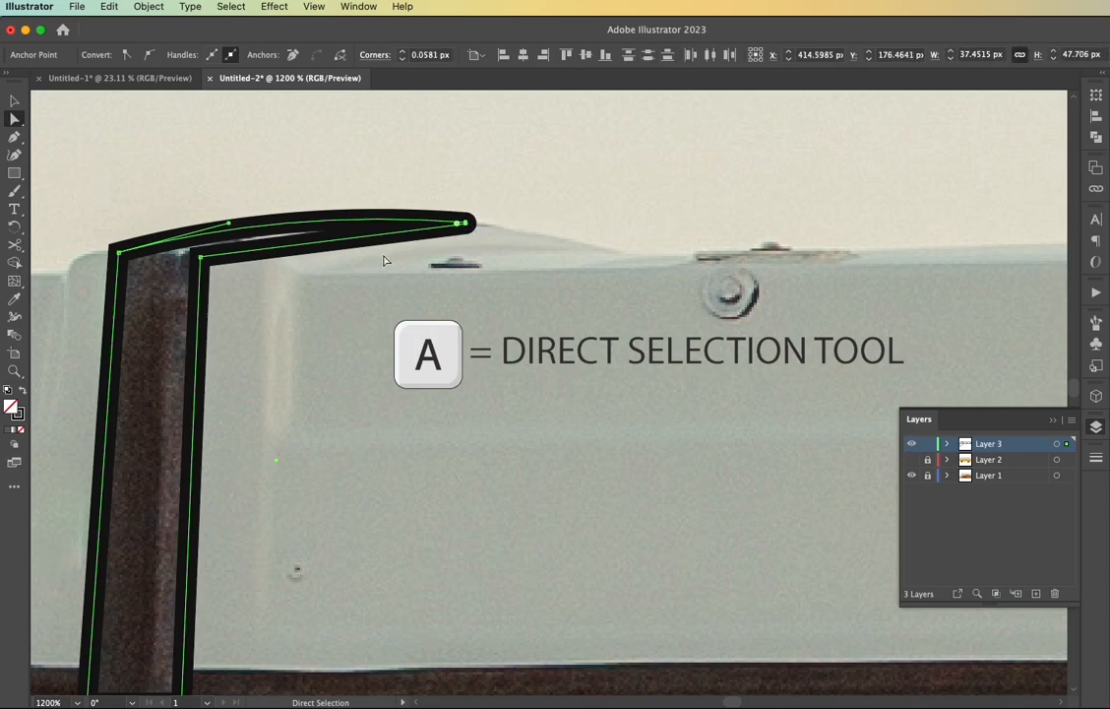
Round the strap outline's two upper bends and swap its black stroke for a solid black fill
left_click(202, 257)
left_click_drag(209, 264, 215, 268)
mouse_move(129, 254)
left_mouse_down()
mouse_move(149, 264)
mouse_move(134, 246)
left_mouse_up()
left_click(153, 316)
scroll(153, 316, "down", 4)
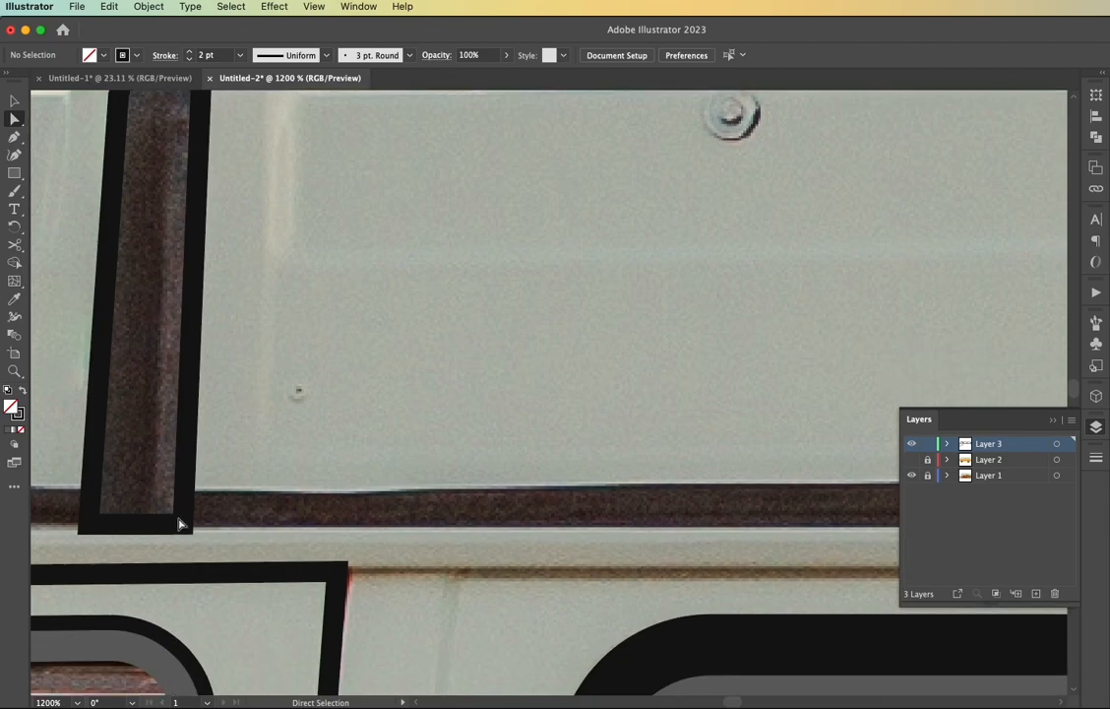
left_click(185, 526)
key("shift+x")
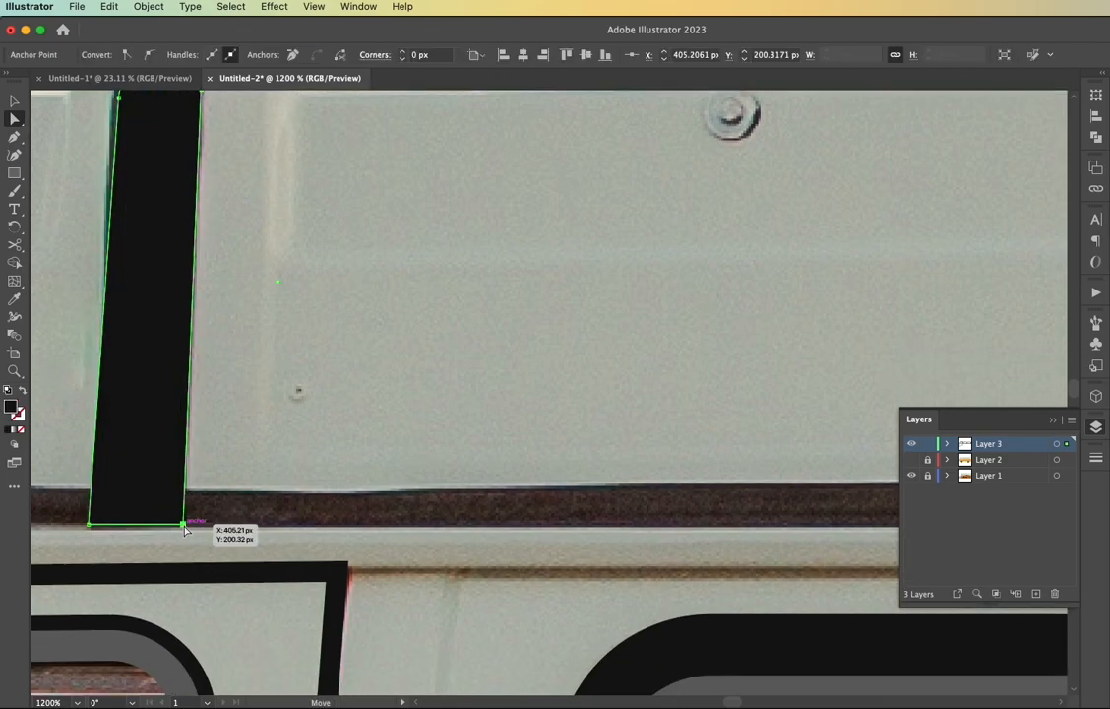
left_click(196, 523)
scroll(197, 526, "down", 2)
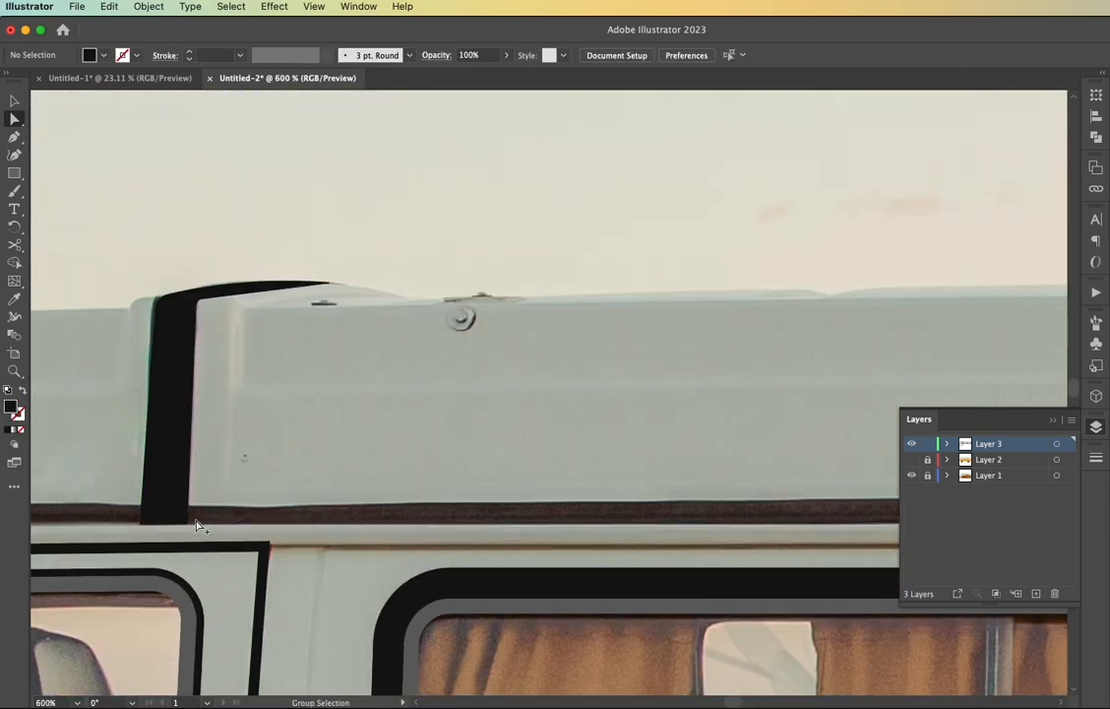
scroll(197, 527, "down", 5)
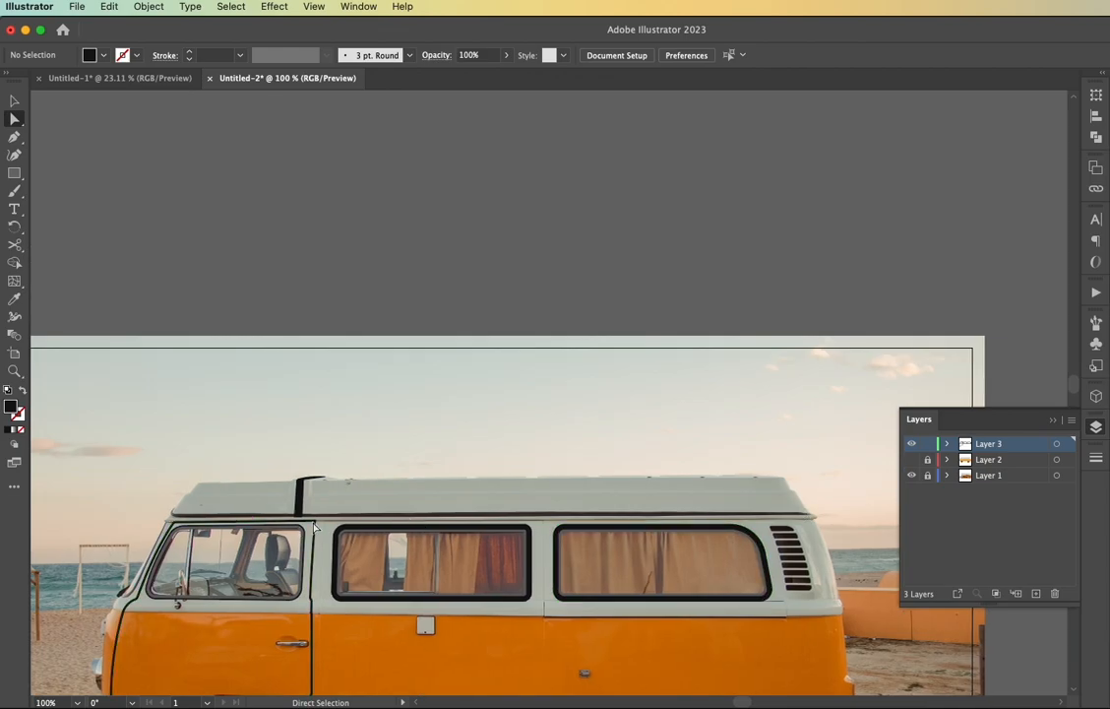
scroll(176, 510, "up", 3)
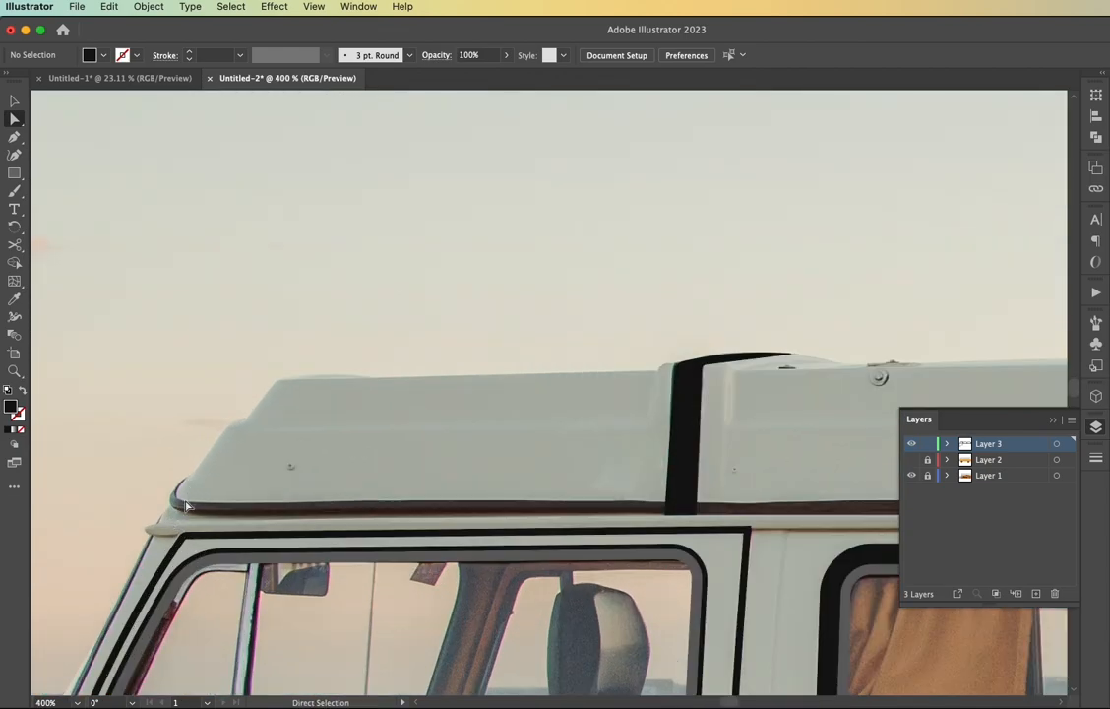
left_click_drag(187, 505, 787, 518)
scroll(689, 522, "right", 5)
scroll(657, 528, "down", 2)
scroll(655, 527, "right", 5)
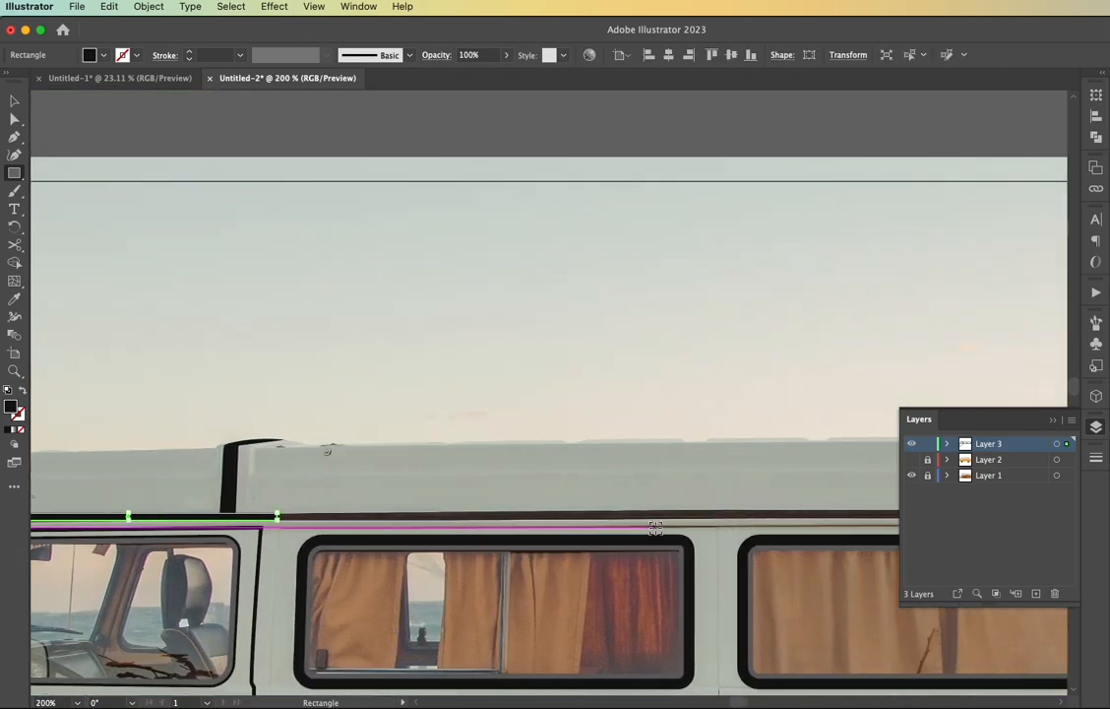
scroll(591, 522, "down", 1)
left_click_drag(289, 483, 294, 495)
key("super+z")
key("super+z")
key("super+z")
Draw one long, thin black rectangle over the dark seam below the roof, from the van's front to its rear
left_click_drag(61, 479, 738, 489)
scroll(705, 494, "up", 1)
left_click_drag(105, 496, 104, 471)
scroll(730, 476, "up", 6)
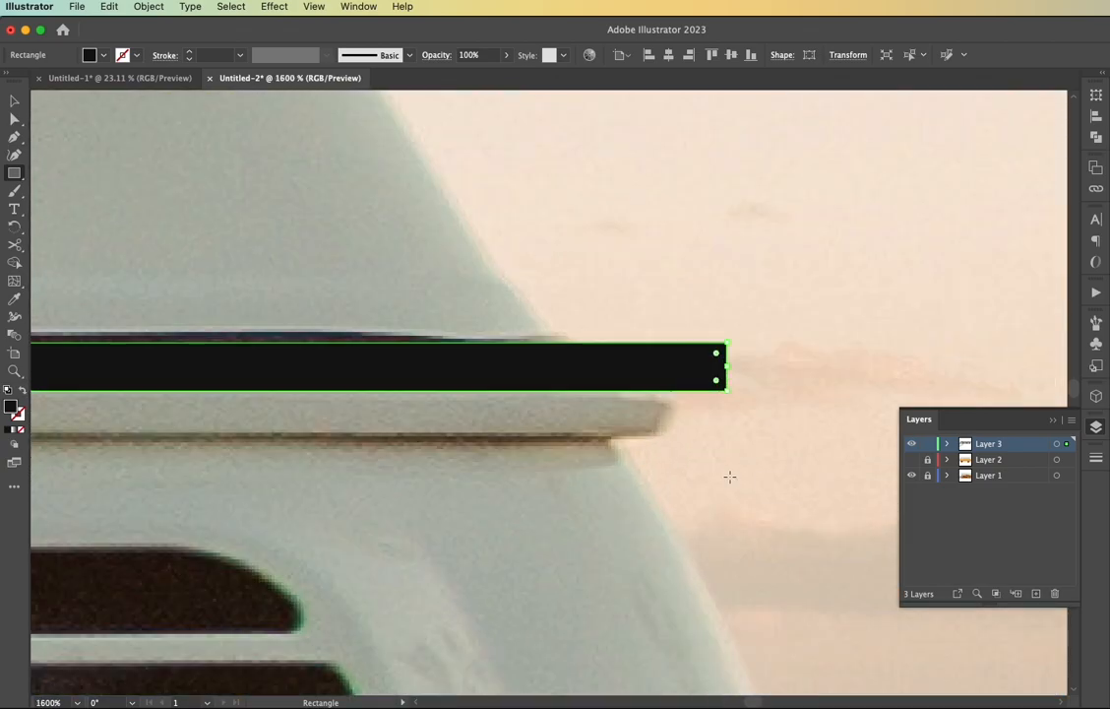
Swap the seam strip's fill for a stroke and move its rear corners in to form a slanted end at the seam's end
key("shift+x")
key("a")
left_click_drag(729, 342, 692, 343)
left_click(692, 343)
left_click_drag(691, 342, 569, 343)
left_click_drag(686, 394, 590, 379)
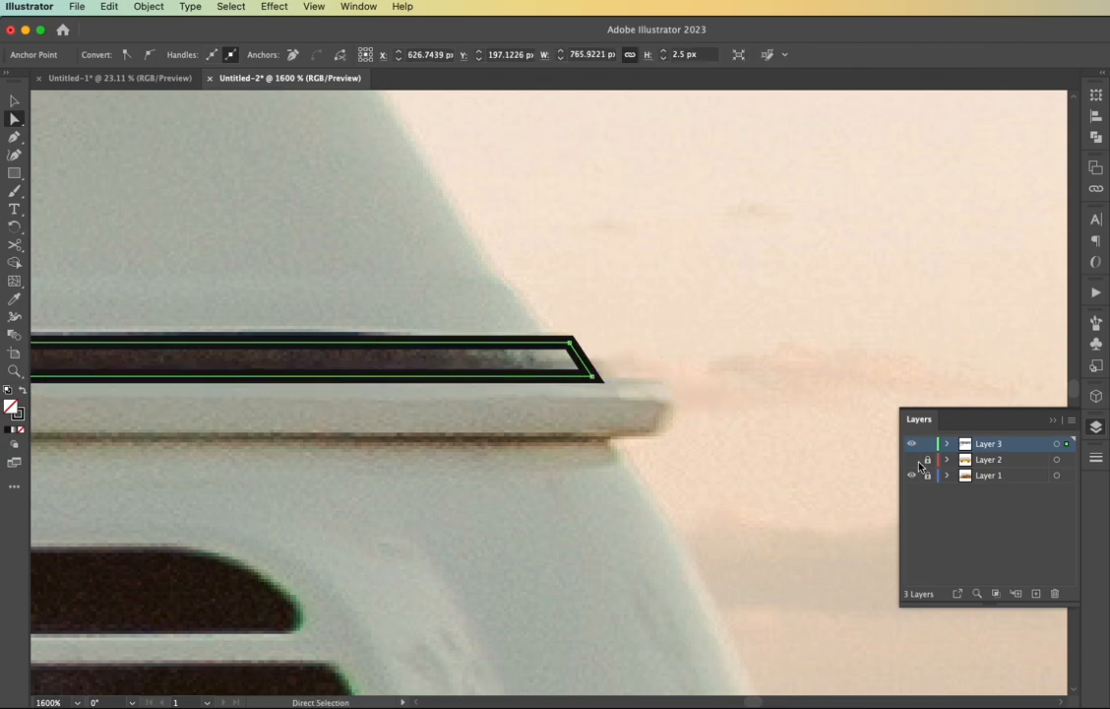
Raise the strip's lower rear corner to narrow that end, toggling Layer 2 to compare it with the body artwork
left_click(912, 461)
left_click_drag(594, 376, 582, 362)
left_click(911, 459)
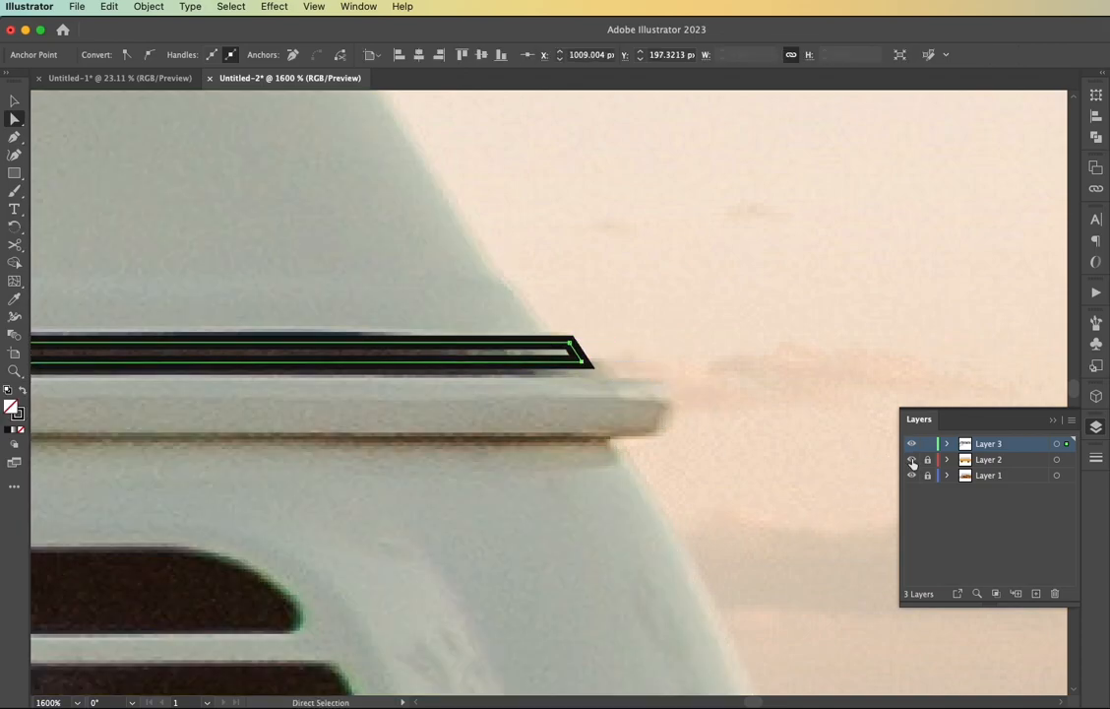
left_click(911, 459)
left_click_drag(581, 361, 582, 361)
left_click(912, 460)
Fit the front end of the seam strip to the photo and curve its upper edge along the roof seam
scroll(348, 440, "down", 7)
scroll(340, 441, "left", 6)
scroll(320, 442, "up", 6)
left_click_drag(252, 341, 342, 364)
key("shift+c")
mouse_move(404, 321)
left_mouse_down()
mouse_move(411, 332)
mouse_move(406, 326)
left_mouse_up()
scroll(446, 339, "right", 5)
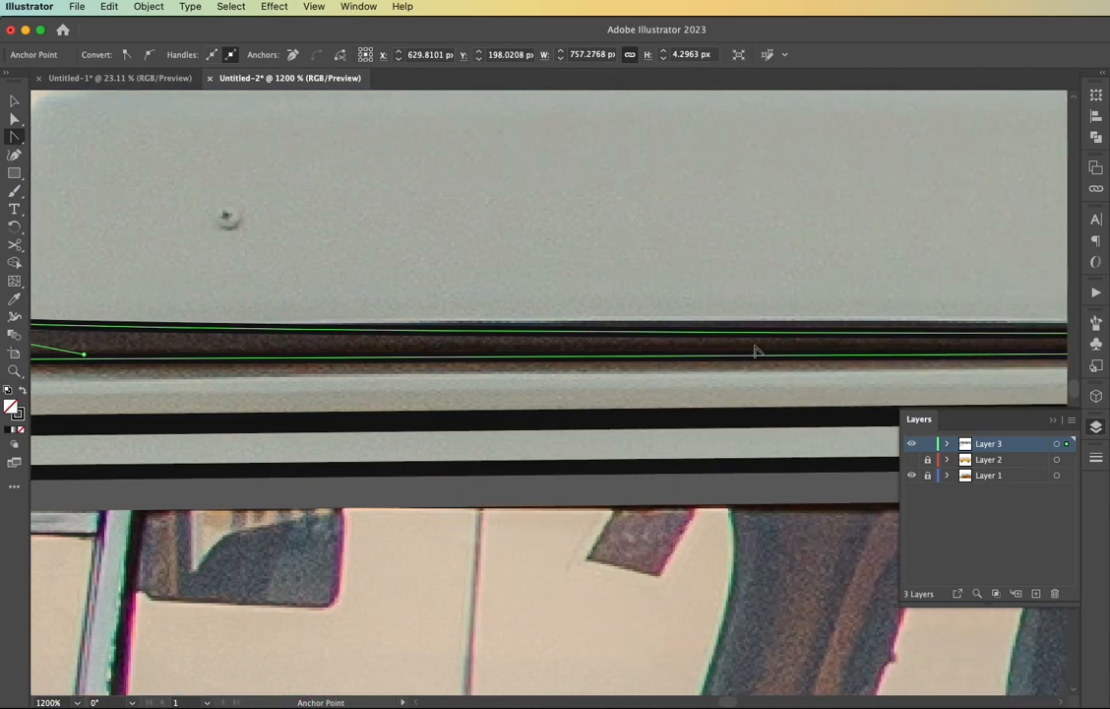
Turn the seam strip back into a solid black fill without a stroke and deselect it
scroll(726, 354, "down", 2)
scroll(726, 356, "right", 3)
scroll(419, 286, "left", 3)
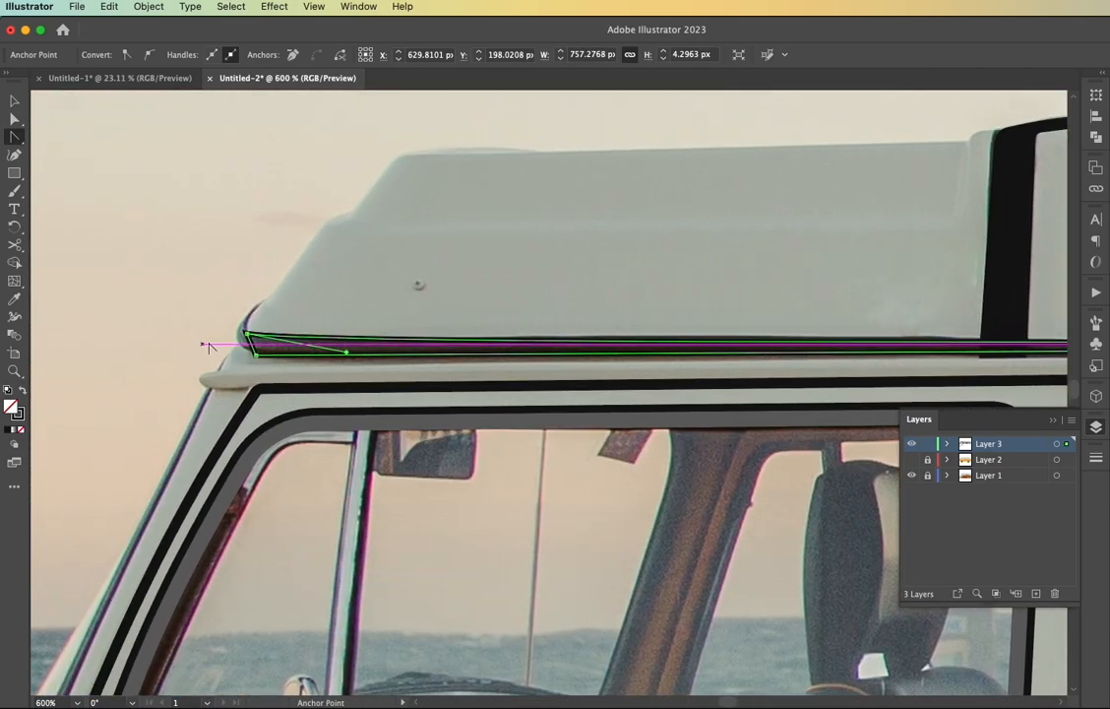
scroll(249, 349, "up", 3)
key("shift+x")
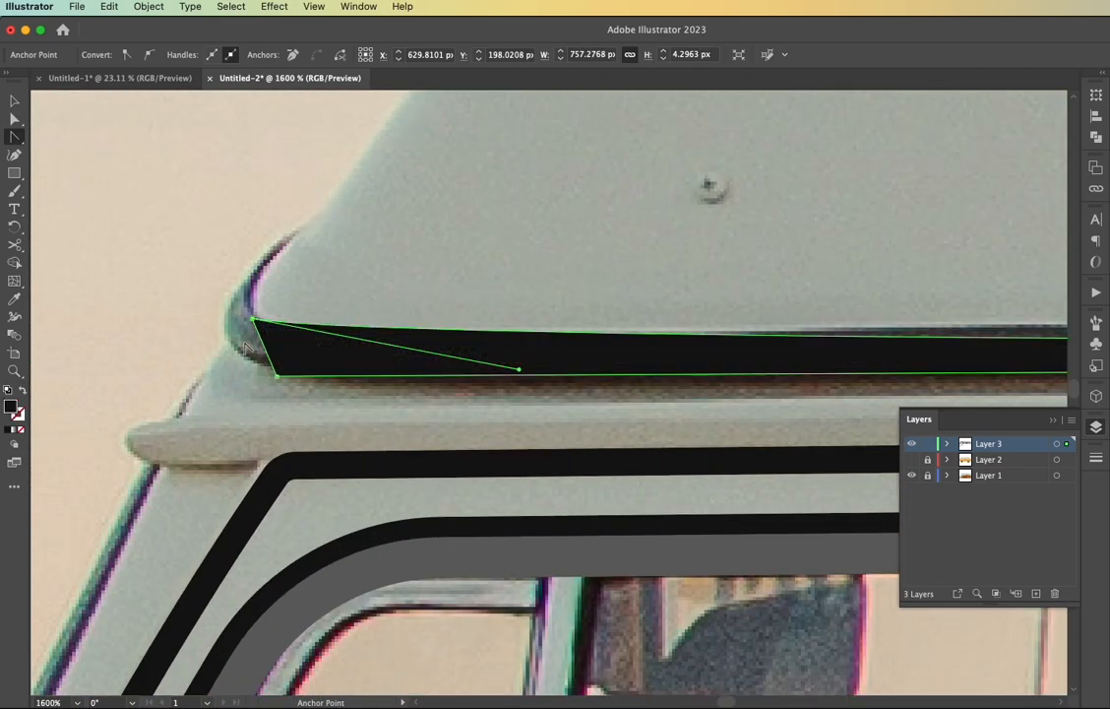
key("v")
left_click(247, 344)
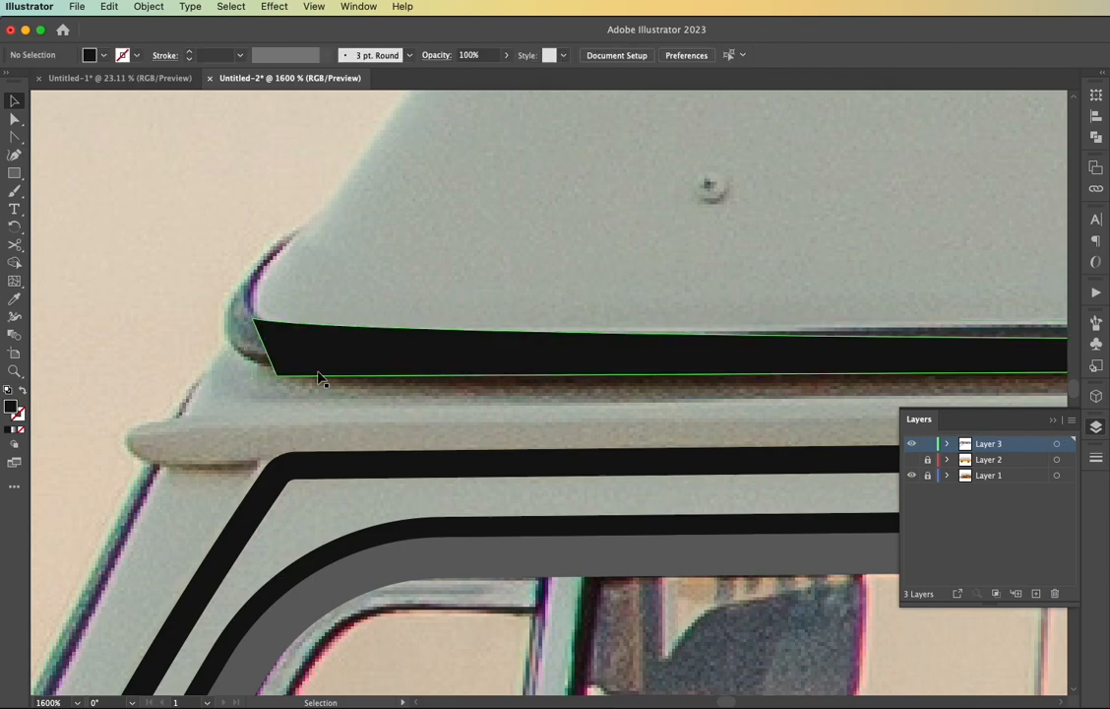
Trace the outer edge of the curved trim at the seam's front end with the Pen tool, down to the strip's lower corner
key("p")
left_click(911, 459)
left_click(911, 459)
left_click(306, 225)
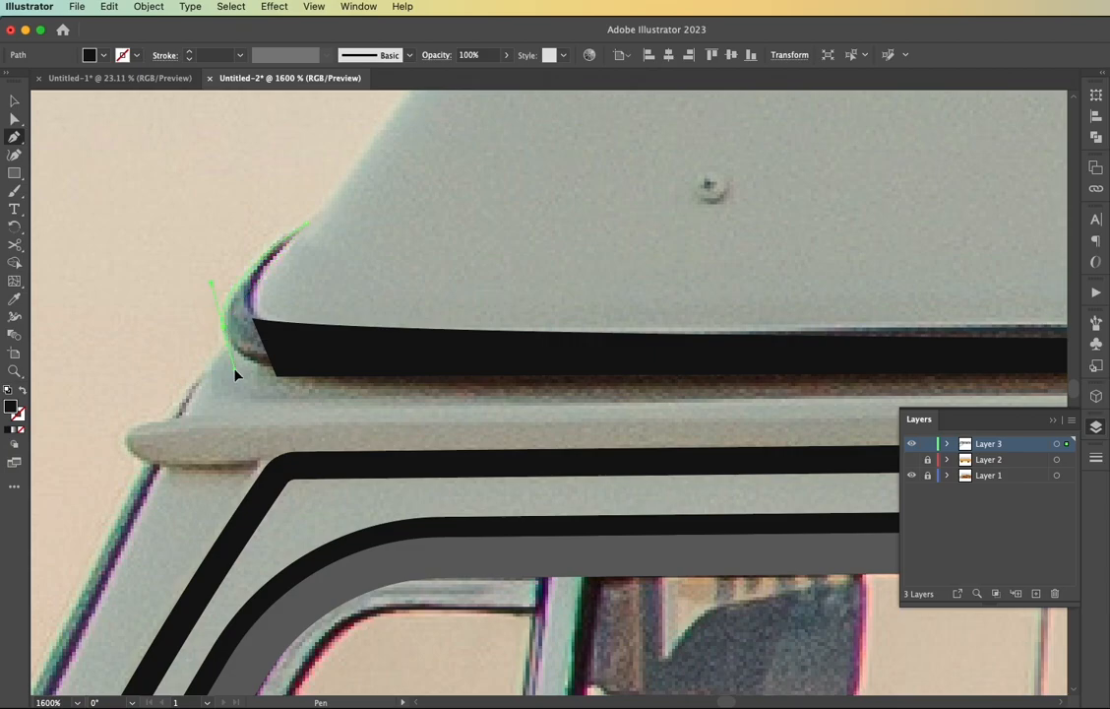
left_click_drag(235, 371, 236, 373)
left_click(276, 376)
Complete the front trim shape along its curved inner edge and fill it solid black
key("shift+x")
left_click_drag(256, 325, 191, 421)
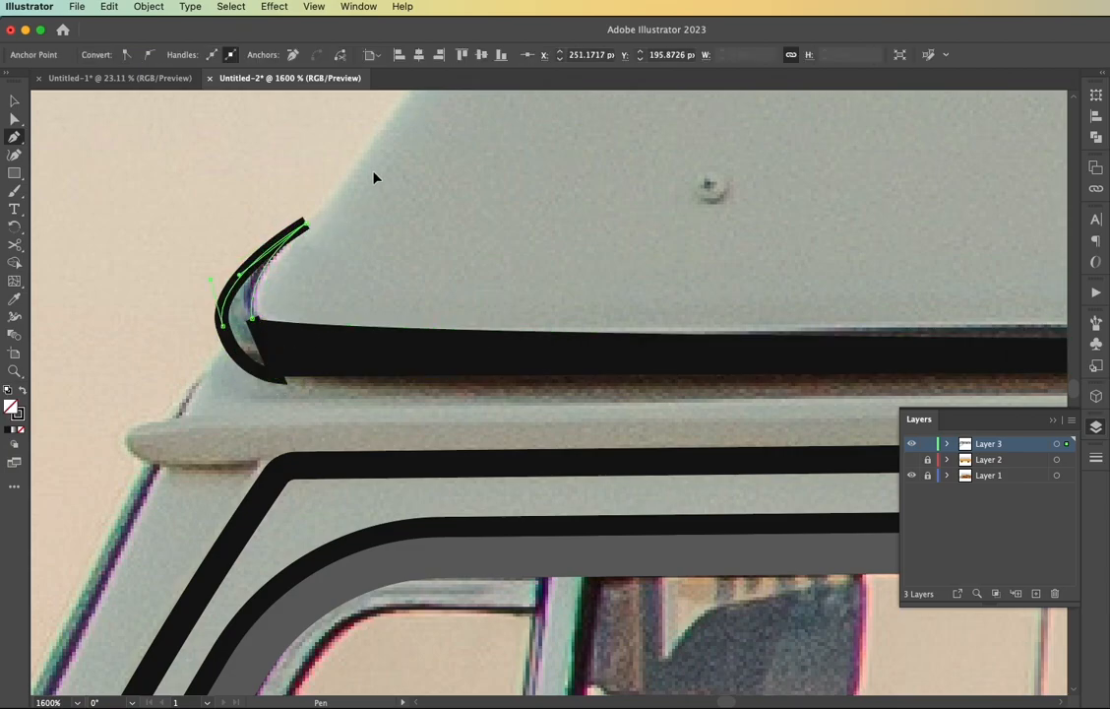
left_click_drag(378, 169, 379, 169)
scroll(379, 169, "down", 2)
key("shift+x")
key("v")
left_click(377, 245)
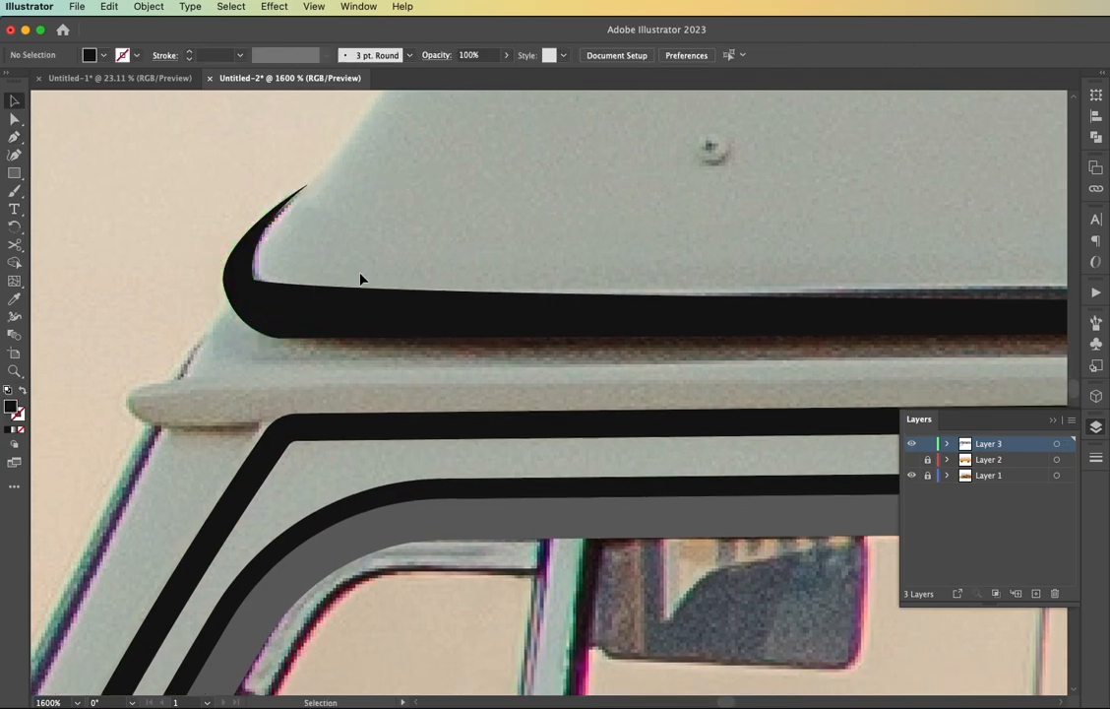
Show Layer 2 and toggle the photo on Layer 1 to review the whole van illustration
scroll(338, 257, "down", 4)
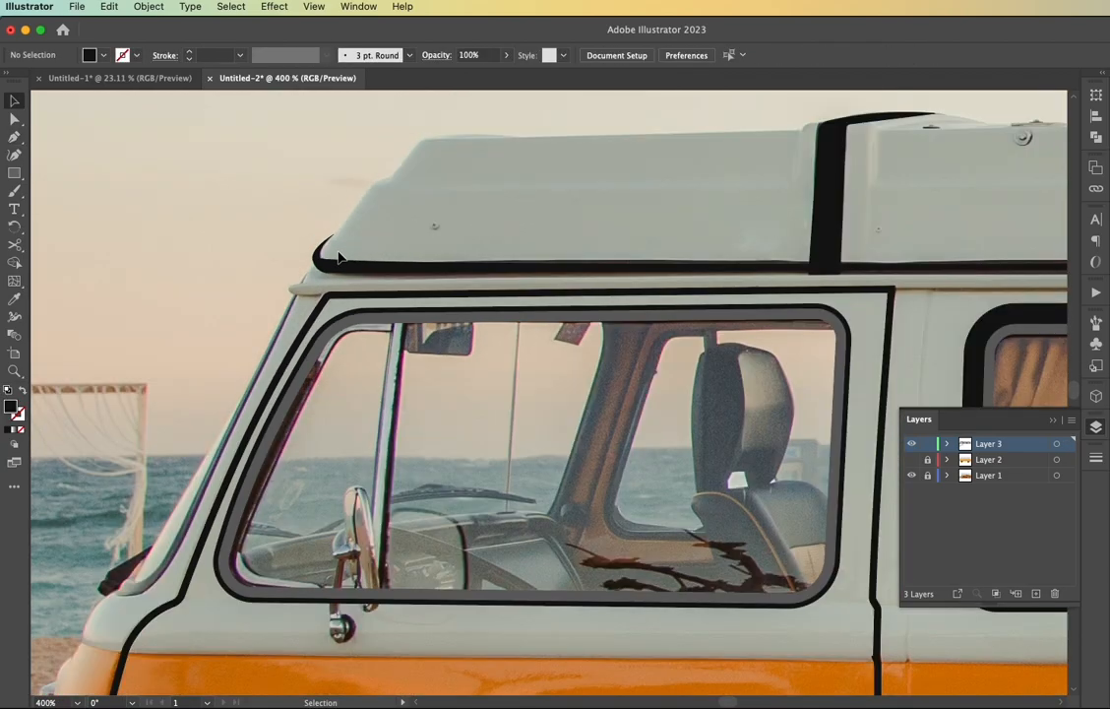
key("super+0")
left_click(911, 460)
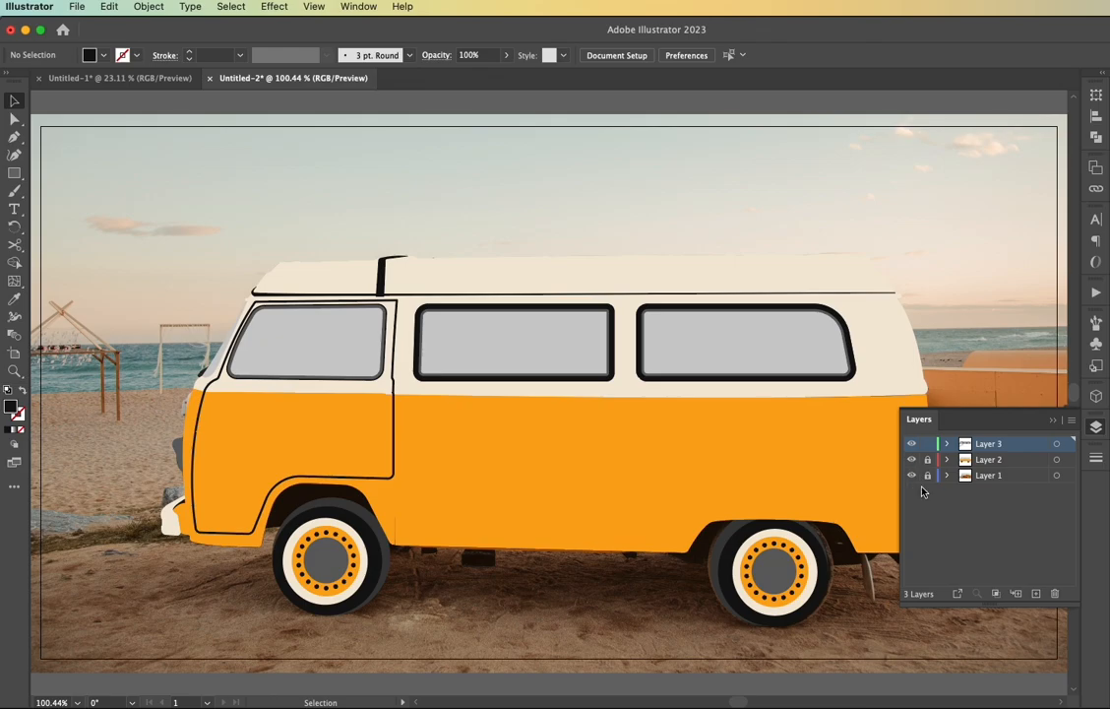
left_click(912, 476)
scroll(412, 596, "left", 1)
scroll(412, 597, "right", 1)
left_click(912, 477)
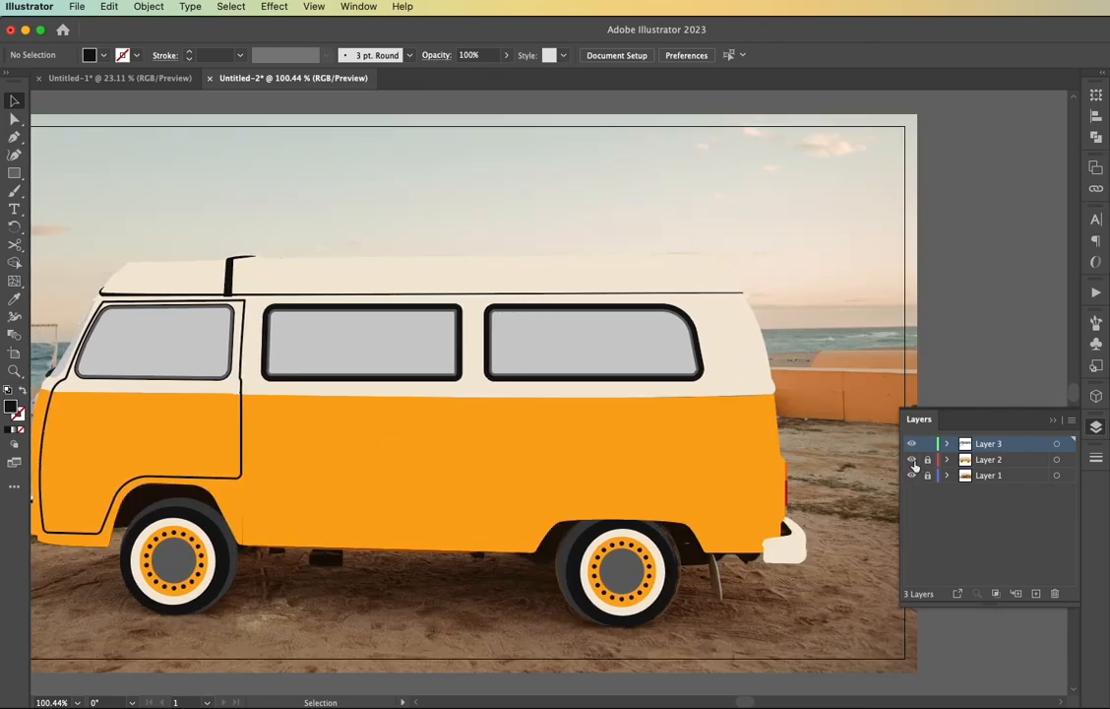
Hide Layer 2 and draw a rectangle with a 1 pt black stroke over the uppermost rear air vent slot
left_click(911, 460)
scroll(730, 340, "up", 5)
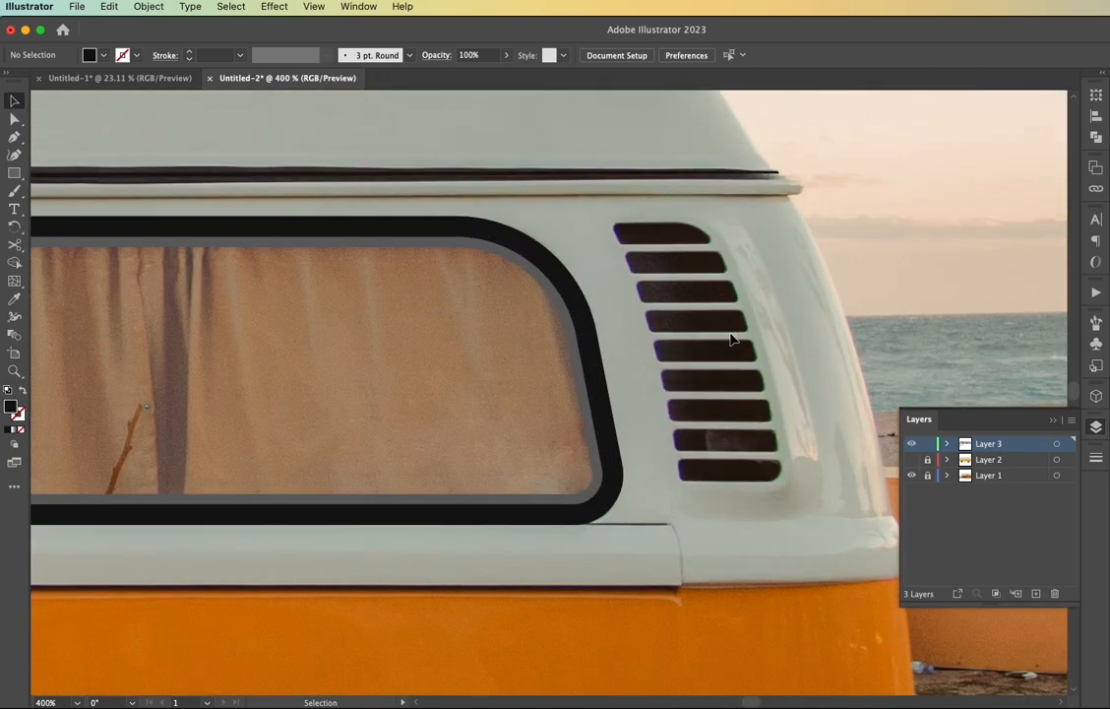
left_click_drag(611, 220, 706, 240)
key("shift+x")
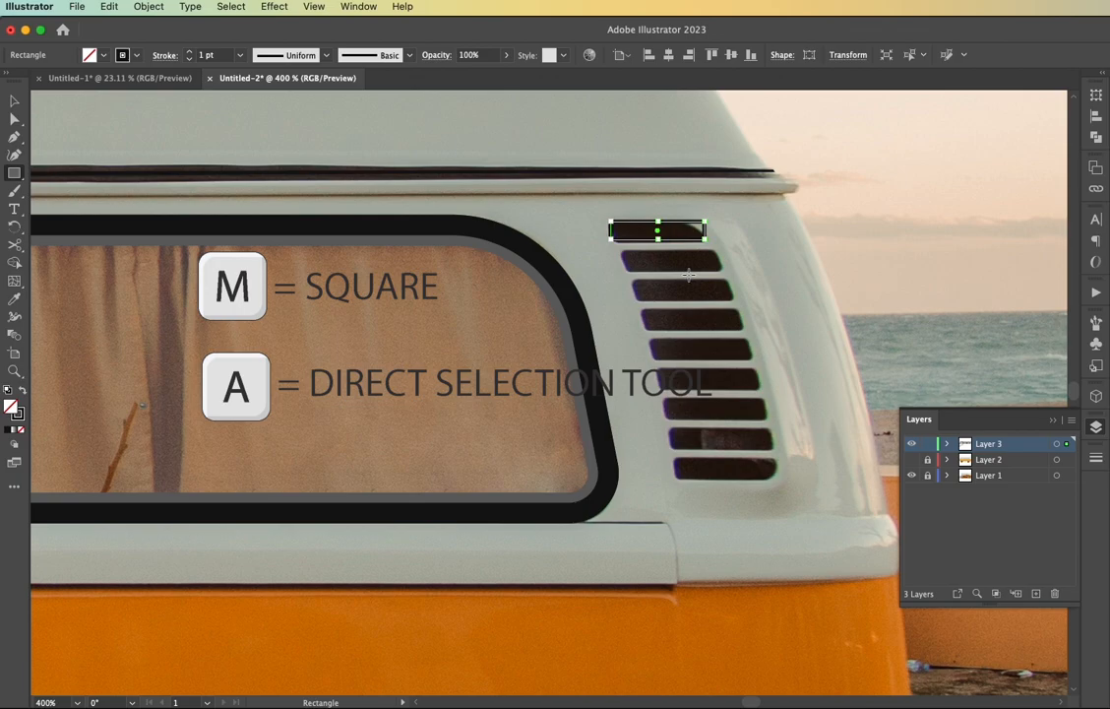
key("v")
left_click(691, 267)
Move the vent rectangle's lower corners to match the slot's slanted front edge and lower edge
scroll(666, 260, "up", 3)
key("a")
scroll(571, 300, "up", 5)
left_click_drag(479, 312, 529, 350)
scroll(810, 281, "right", 10)
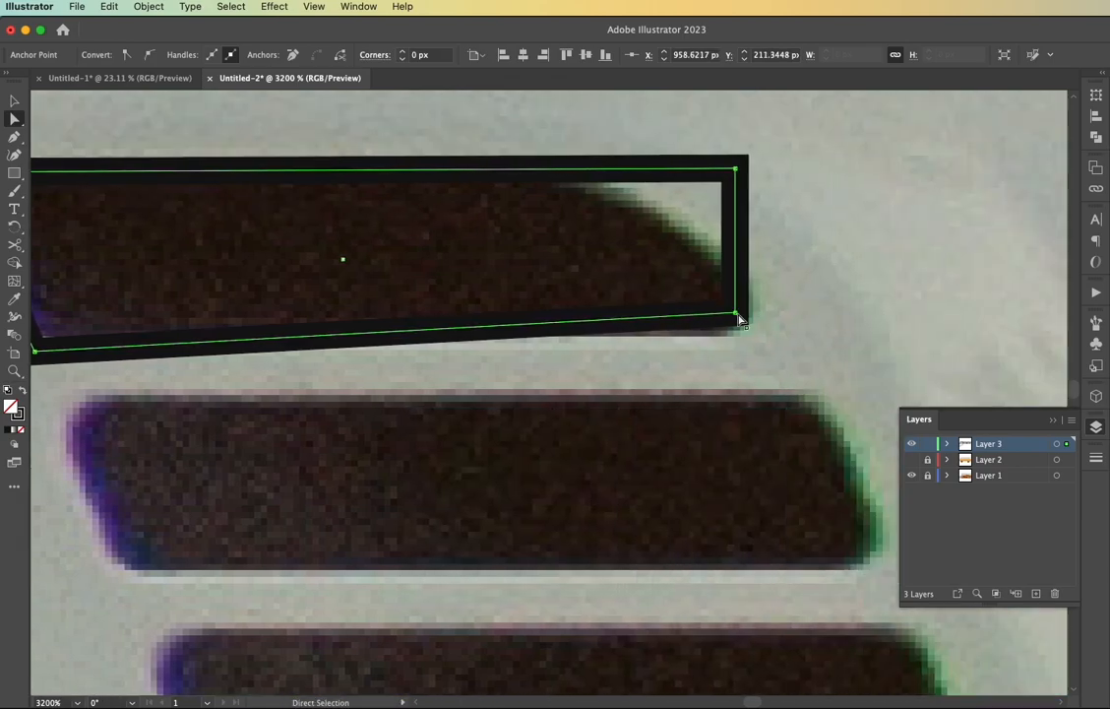
left_click_drag(739, 317, 752, 345)
Round the vent outline's upper rear corner into a large curve and its lower rear corner slightly
left_click(736, 169)
left_click_drag(725, 180, 563, 342)
left_click(752, 345)
left_click_drag(743, 335, 640, 279)
Round the vent outline's two front corners, giving the lower one a radius of about 1.46 px
scroll(636, 261, "left", 5)
left_click(165, 177)
left_click(251, 361, "shift")
left_click_drag(253, 352, 303, 327)
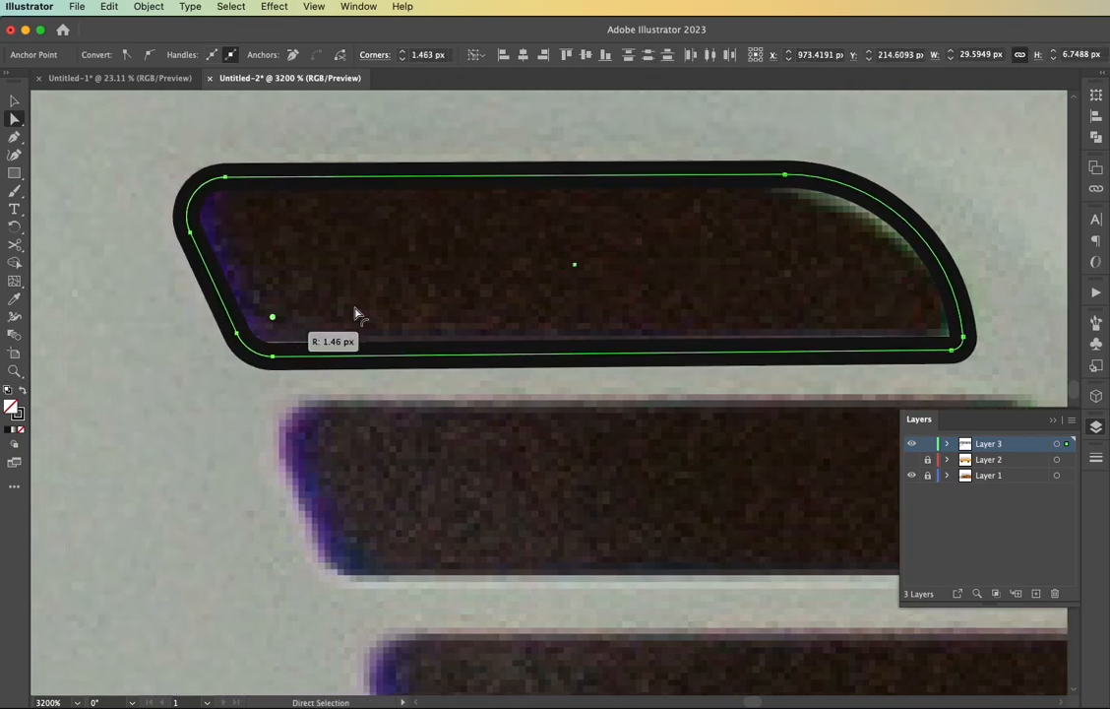
left_click(456, 324)
Copy the uppermost vent outline down, reflect it upside down and position it over the lowest vent slot
scroll(467, 325, "down", 5)
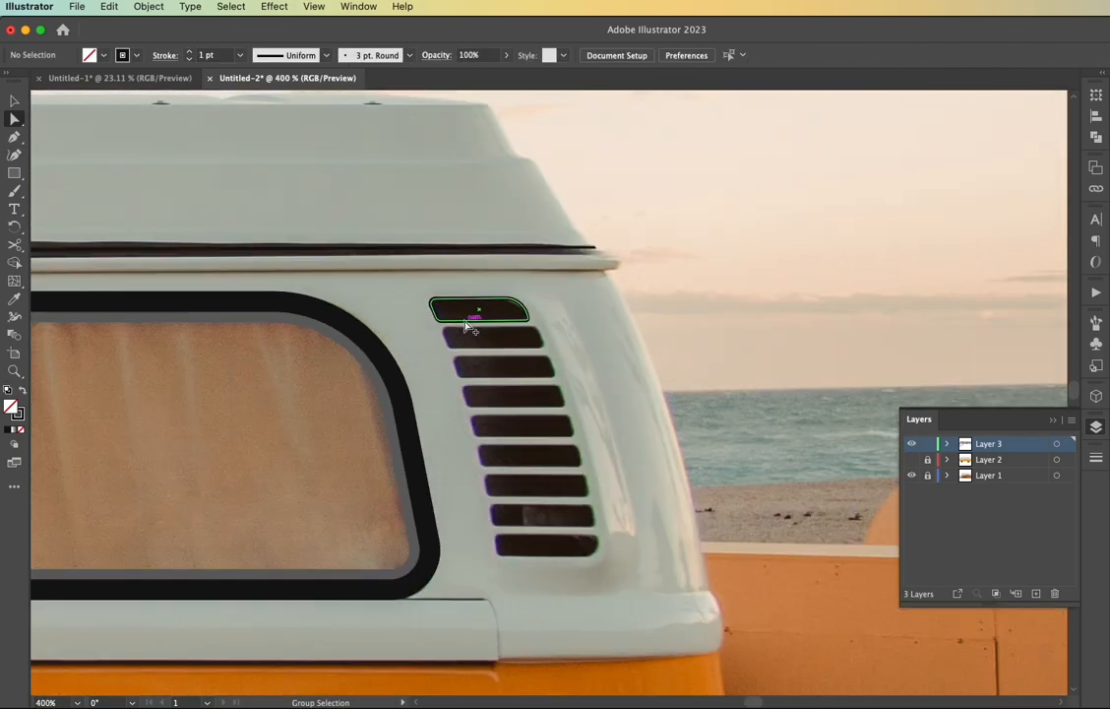
left_click_drag(499, 330, 499, 560)
right_click(496, 551)
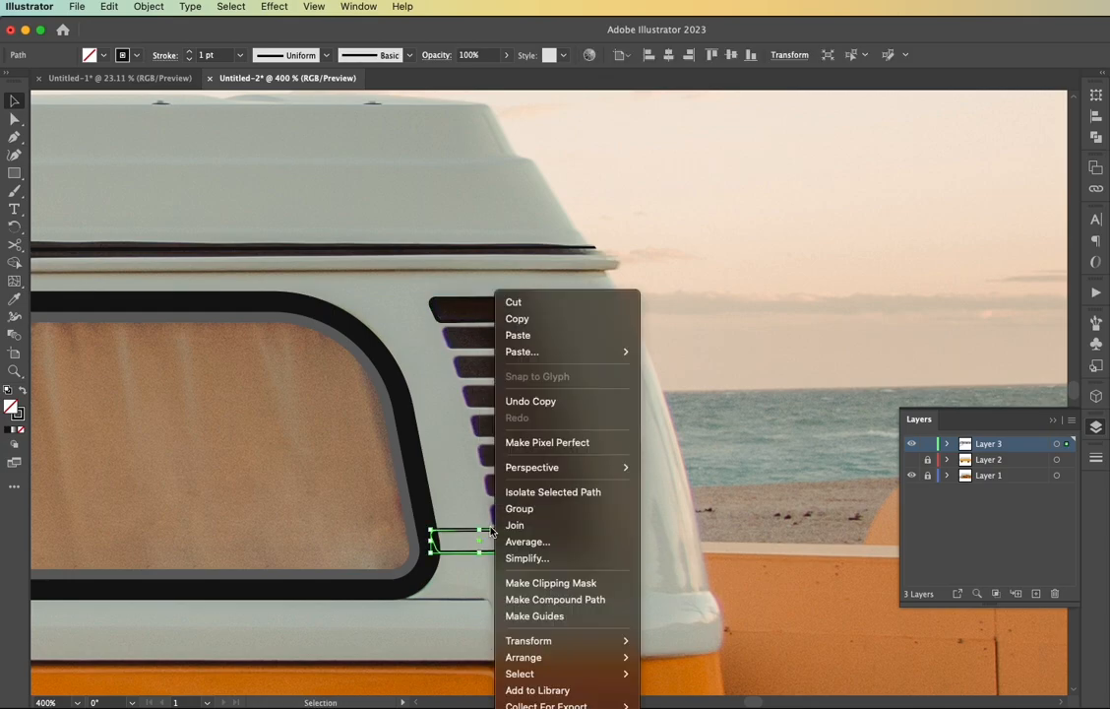
mouse_move(591, 641)
left_click(680, 651)
left_click(757, 484)
scroll(532, 576, "up", 2)
left_click_drag(475, 540, 610, 543)
Reshape the front corners of the lowest vent outline with its anchor points and handles to follow the slot's front edge
key("a")
mouse_move(431, 497)
left_mouse_down()
mouse_move(506, 555)
mouse_move(459, 543)
mouse_move(476, 512)
mouse_move(451, 507)
left_mouse_up()
left_click(440, 536)
scroll(440, 536, "up", 5)
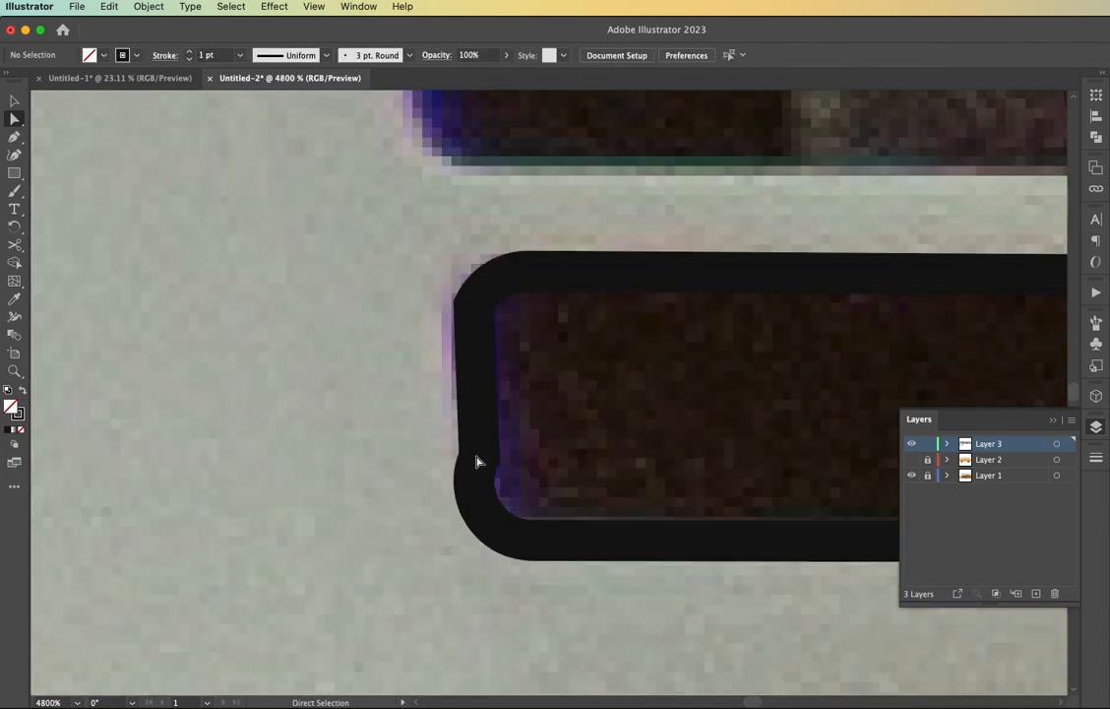
left_click(478, 501)
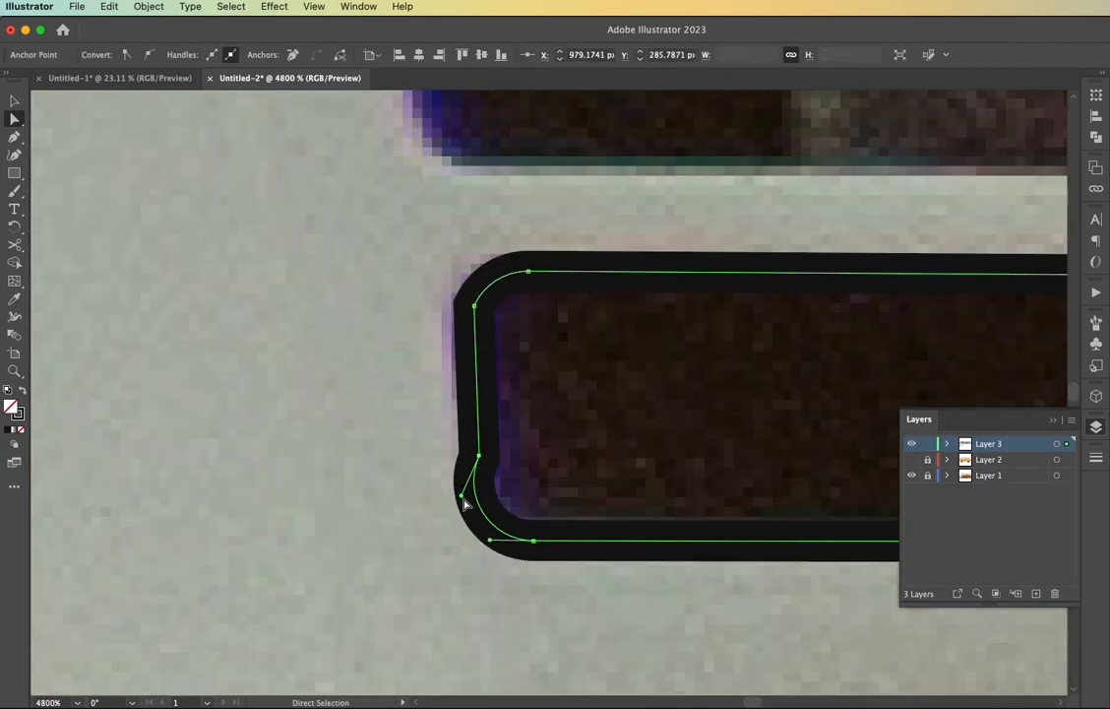
left_click(476, 281)
left_click_drag(475, 283, 474, 285)
left_click(521, 337)
left_click(546, 541)
left_click(547, 542, "alt")
Turn the uppermost and lowest vent outlines into solid black shapes without a stroke
scroll(537, 541, "down", 4)
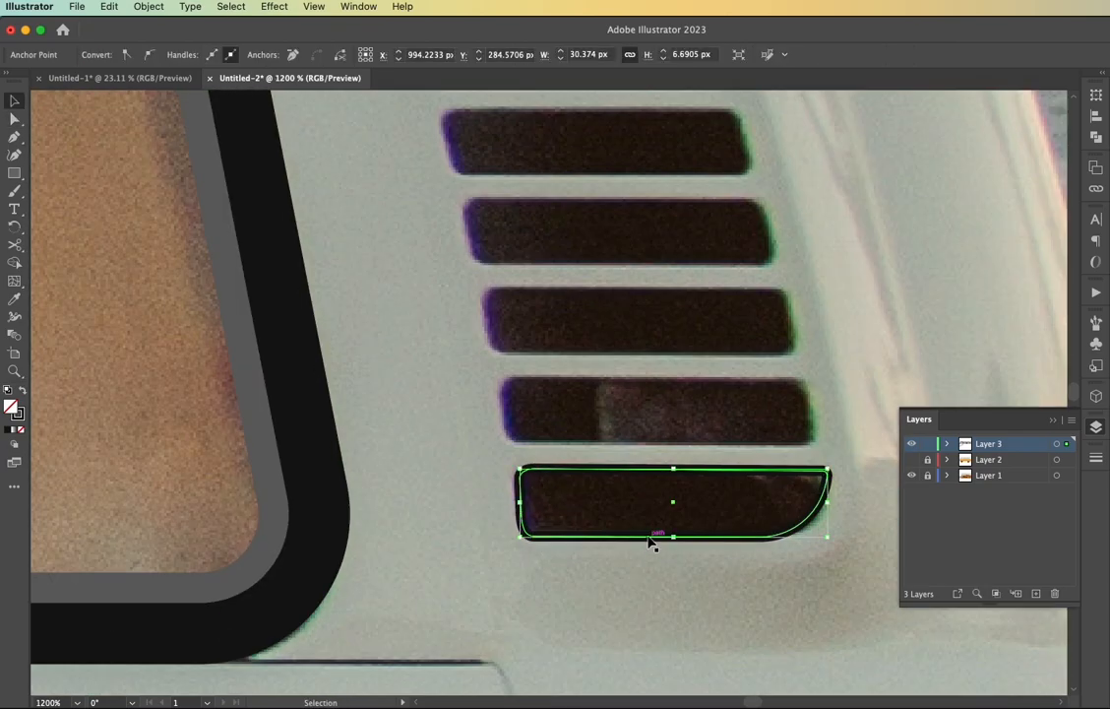
key("v")
scroll(649, 543, "up", 5)
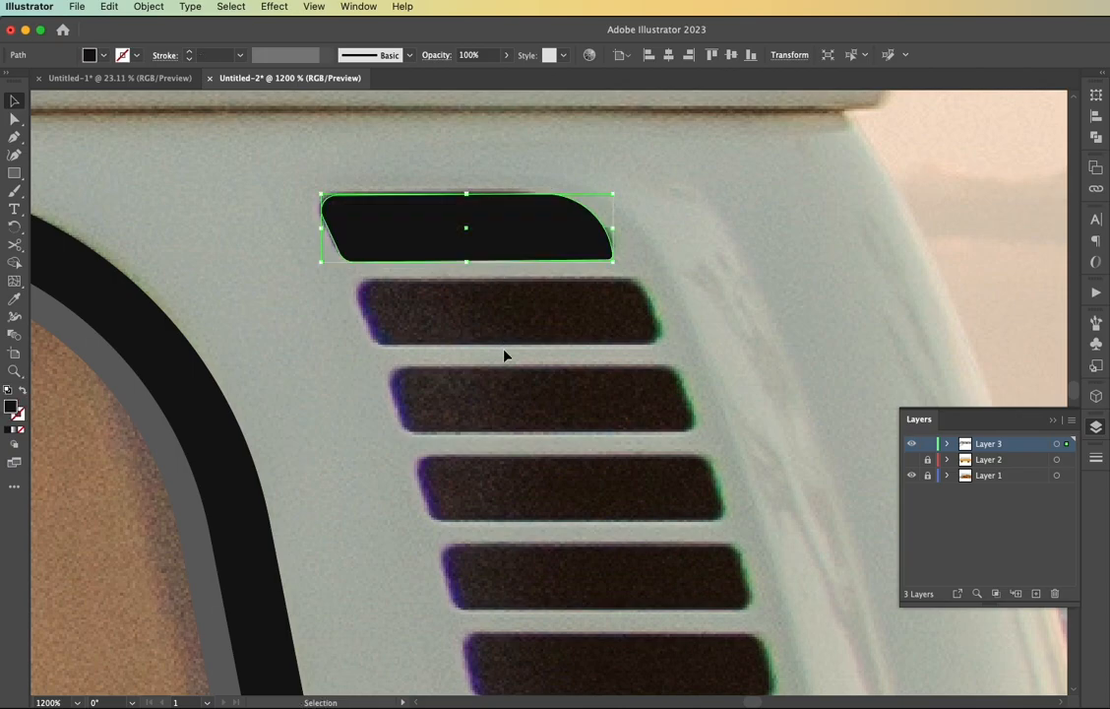
left_click(492, 396)
Outline the second vent slot with a slanted, stroked rectangle and round its corners to about 1.53 px
mouse_move(351, 277)
left_mouse_down()
mouse_move(419, 329)
mouse_move(669, 349)
left_mouse_up()
key("shift+x")
key("a")
left_click_drag(349, 347, 379, 348)
left_click_drag(670, 278, 640, 279)
key("v")
key("a")
left_click_drag(365, 286, 375, 296)
Make the second vent solid black and duplicate it downwards at equal intervals over the remaining slots
scroll(471, 346, "right", 3)
scroll(471, 346, "down", 4)
scroll(470, 346, "down", 2)
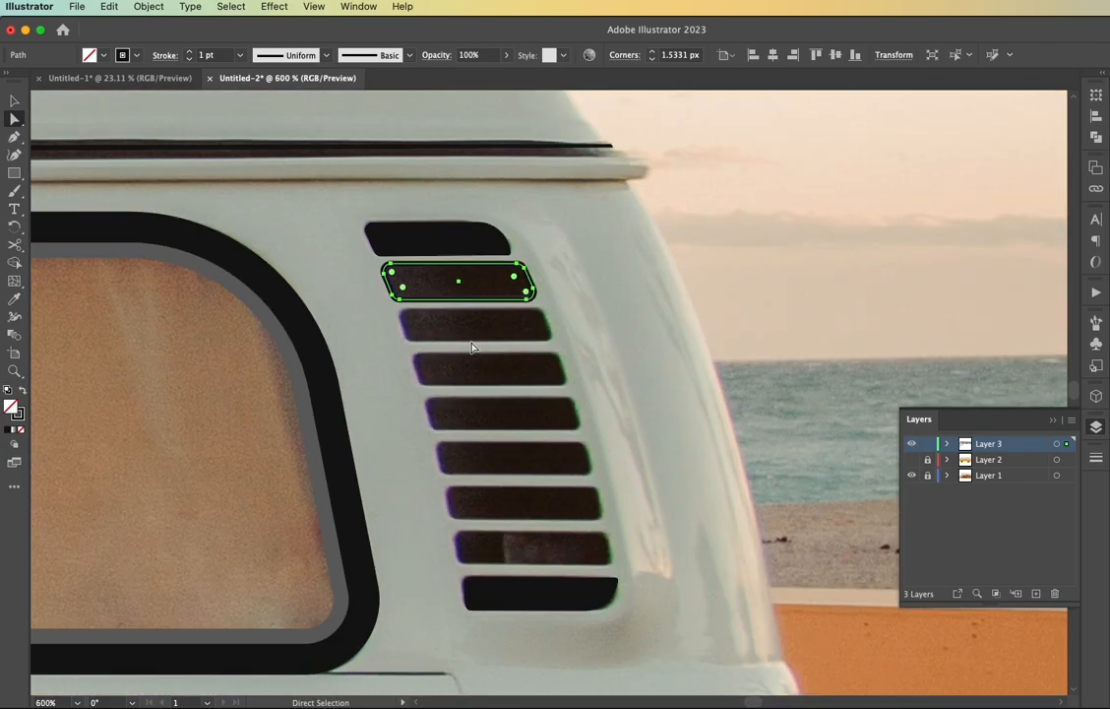
key("v")
left_click_drag(460, 282, 490, 337)
key("super+d")
key("super+d")
key("super+d")
key("super+d")
key("super+d")
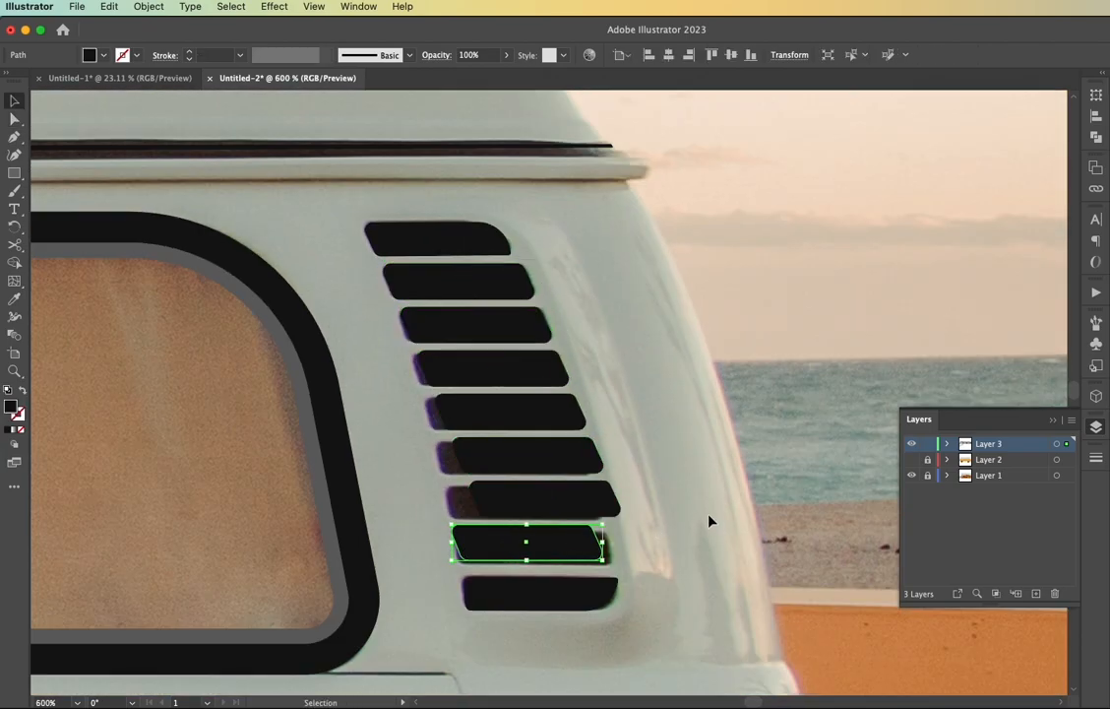
Move the duplicated vents towards the front of the van so each lines up with its slot
key("super+z")
key("super+z")
key("super+z")
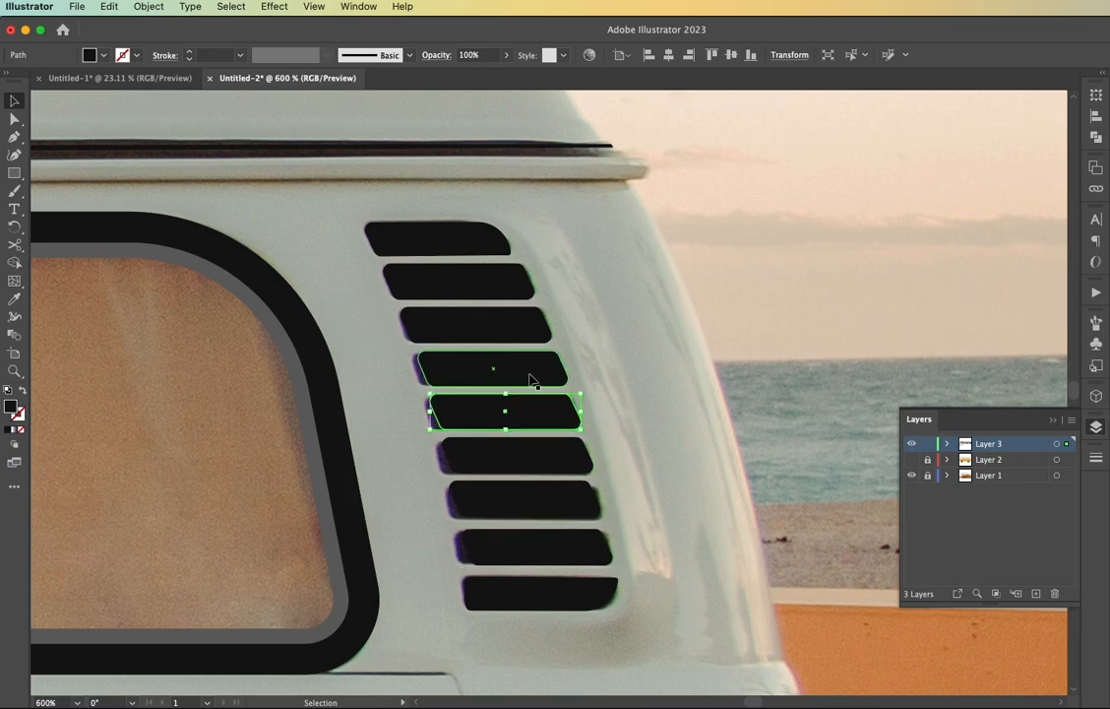
left_click(603, 500)
Show Layer 2 again to compare the black vents with the flat body shapes
scroll(602, 502, "down", 2)
key("super+0")
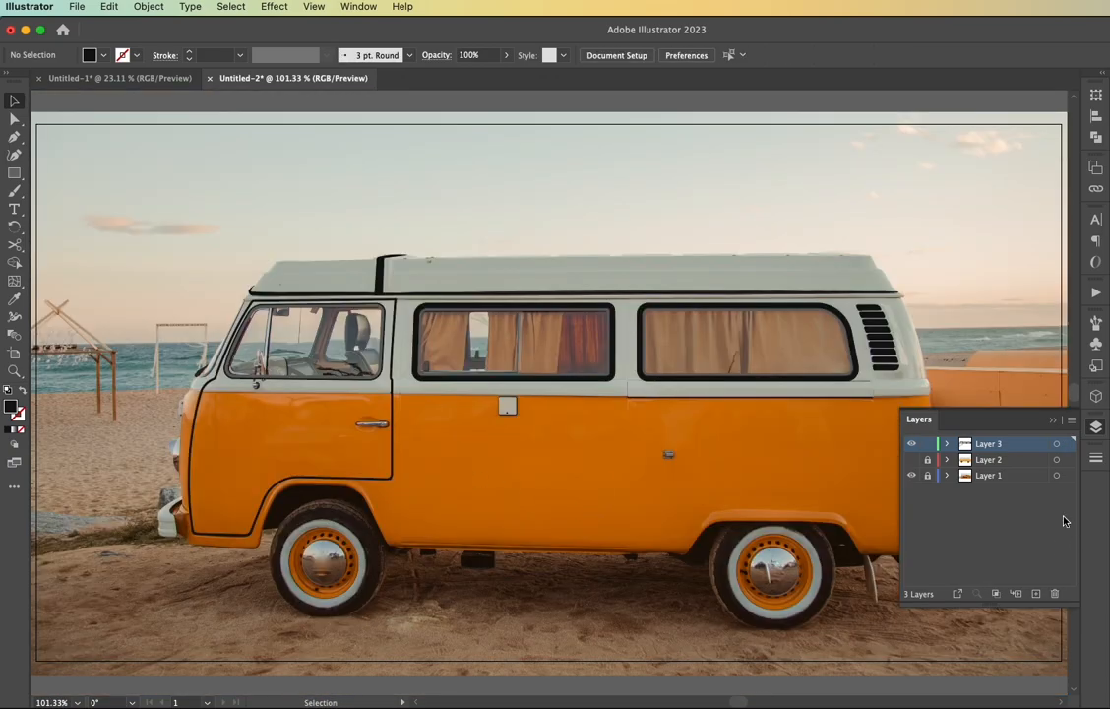
left_click(911, 461)
left_click(1055, 424)
scroll(984, 379, "right", 3)
scroll(795, 367, "up", 4)
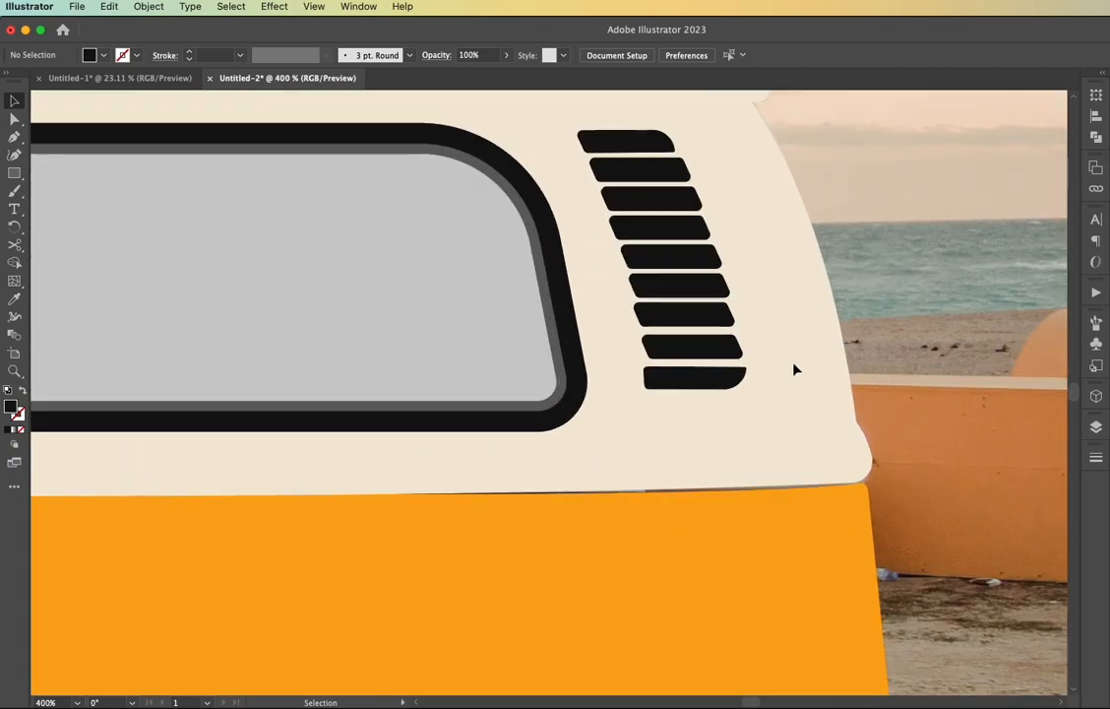
Nudge individual vents sideways so the slanted stack steps evenly from top to bottom
scroll(794, 378, "up", 2)
left_click(717, 446)
left_click(679, 406)
left_click(626, 262)
key("Left")
left_click(854, 270)
left_click(671, 382)
key("Right")
left_click(683, 407)
key("Right")
left_click(659, 435)
left_click(923, 394)
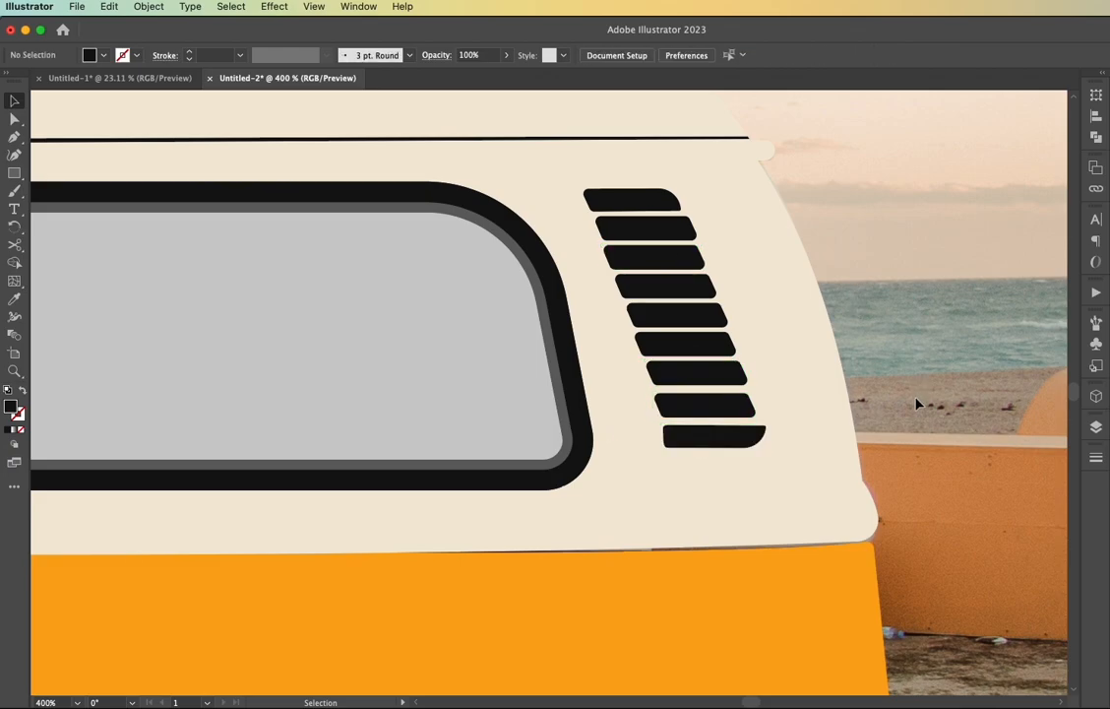
Sample the van's cream upper-body colour as the fill and hide Layer 2
key("super+0")
scroll(1056, 427, "right", 2)
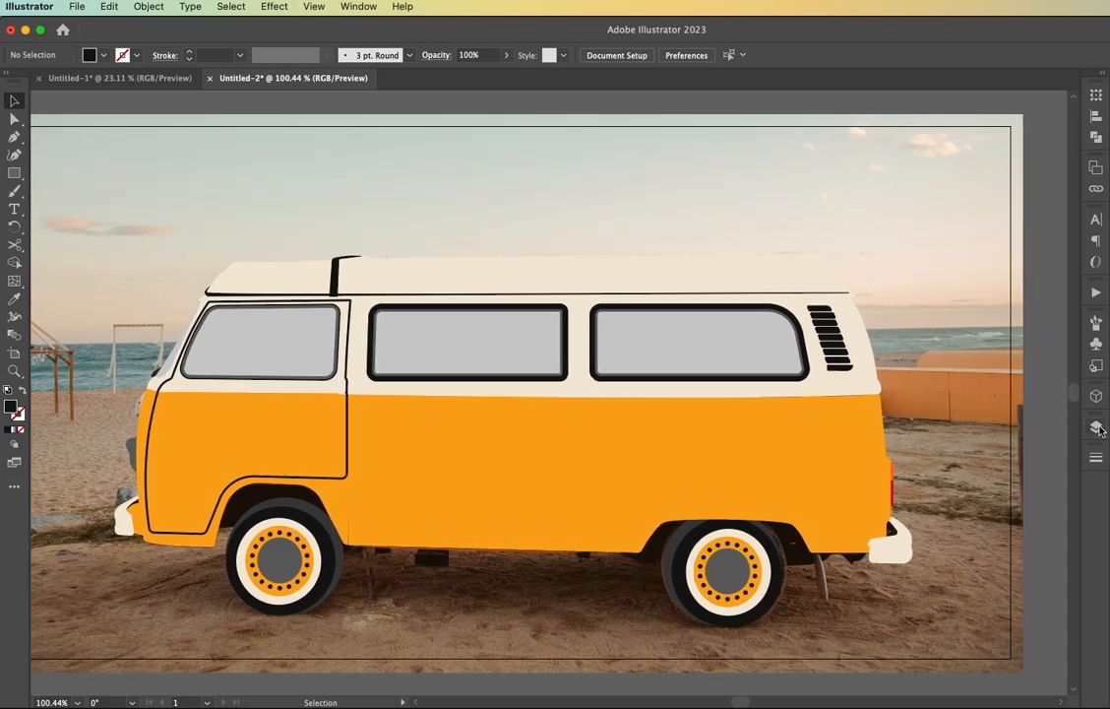
left_click(1096, 427)
left_click(911, 460)
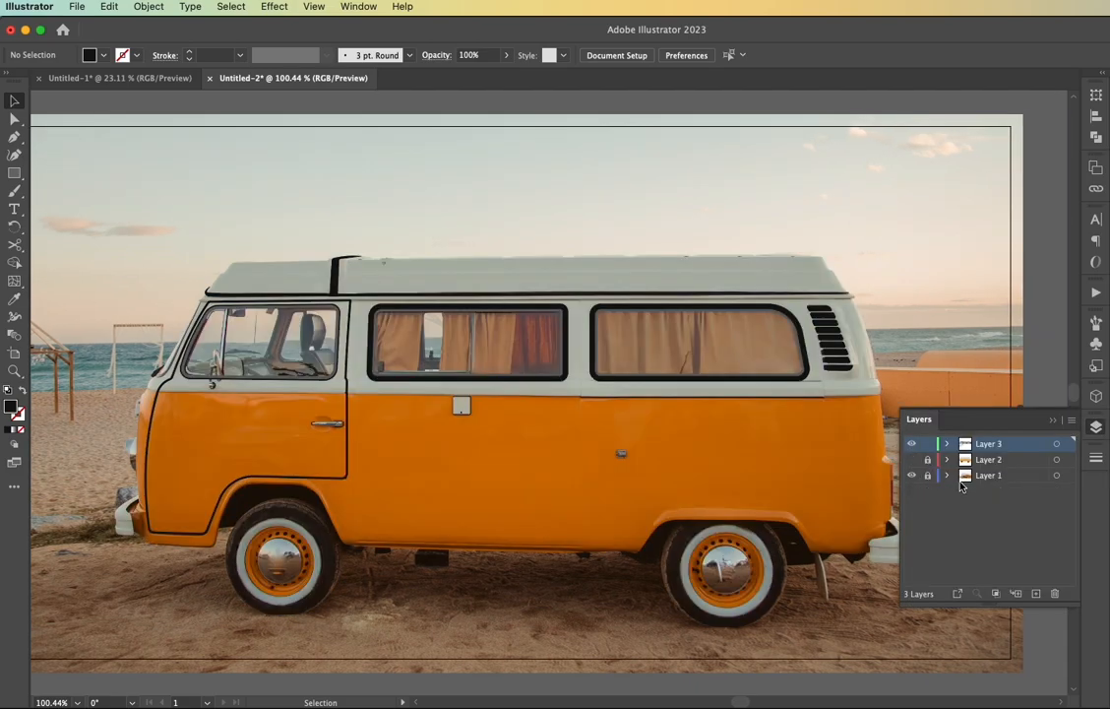
left_click(911, 460)
key("i")
left_click(583, 382)
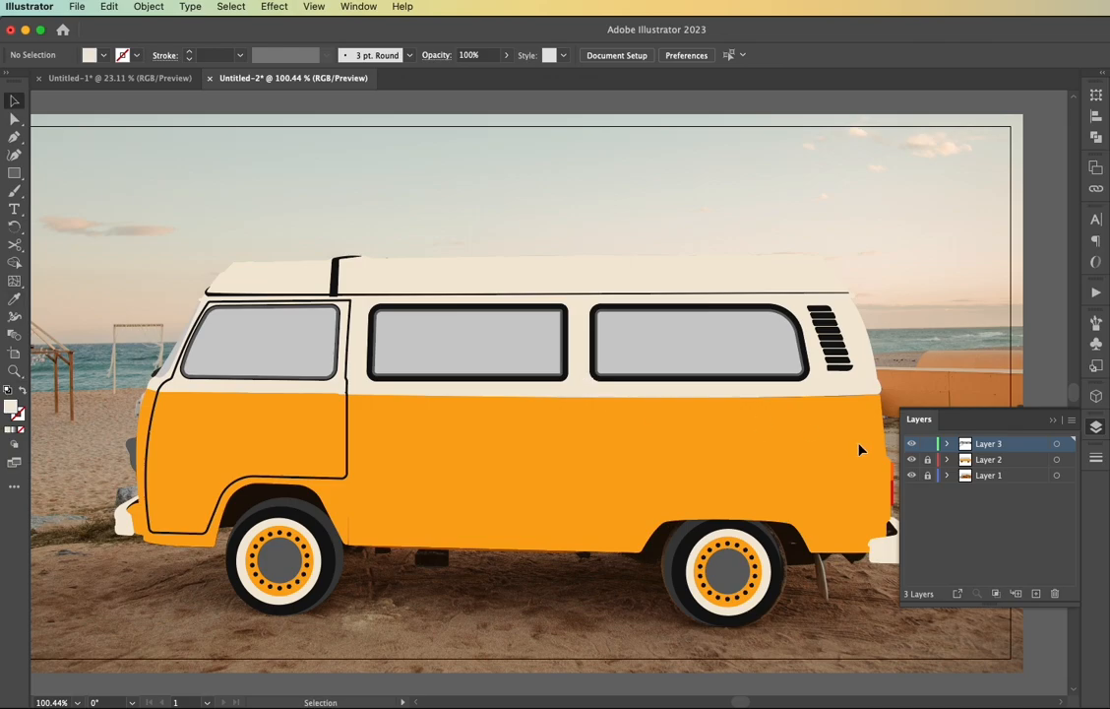
left_click(911, 460)
Draw a cream square about 20.3 px wide over the small flap below the middle window
scroll(465, 423, "up", 3)
scroll(457, 406, "up", 4)
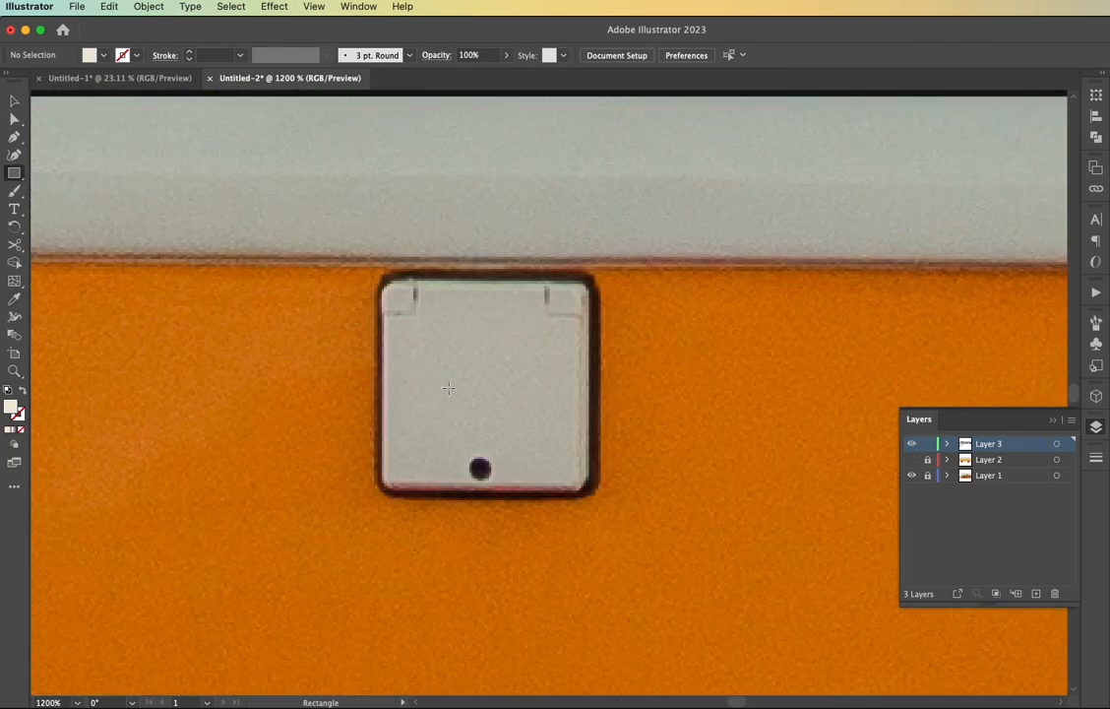
left_click_drag(384, 285, 592, 490)
key("v")
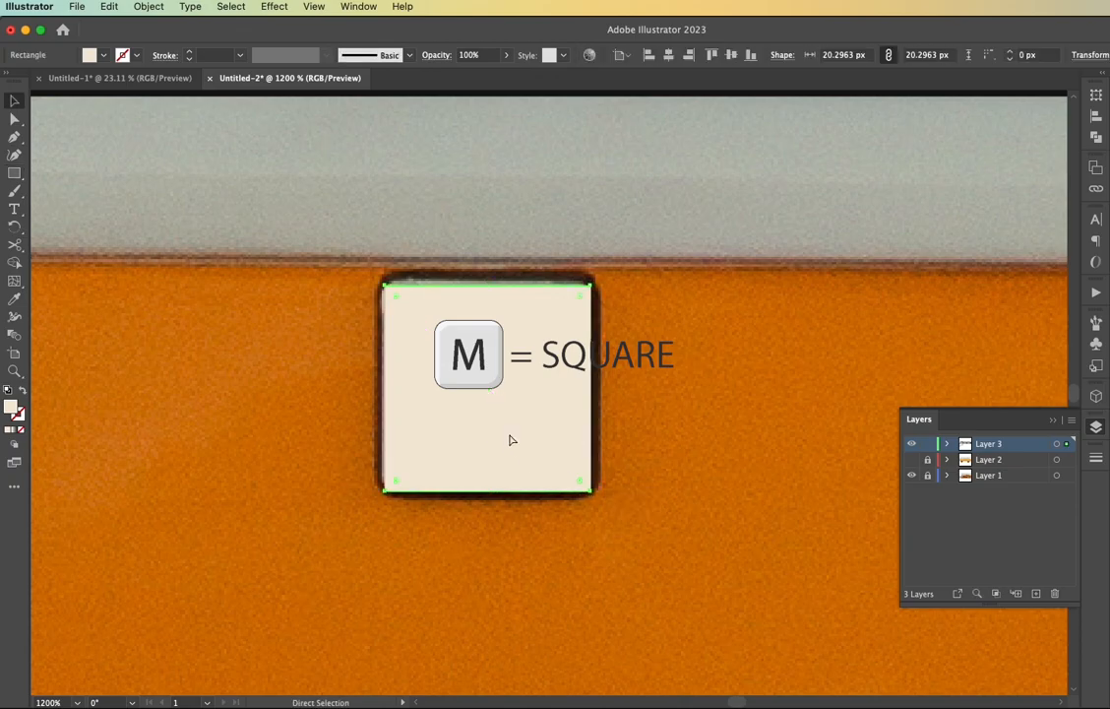
scroll(509, 436, "down", 3)
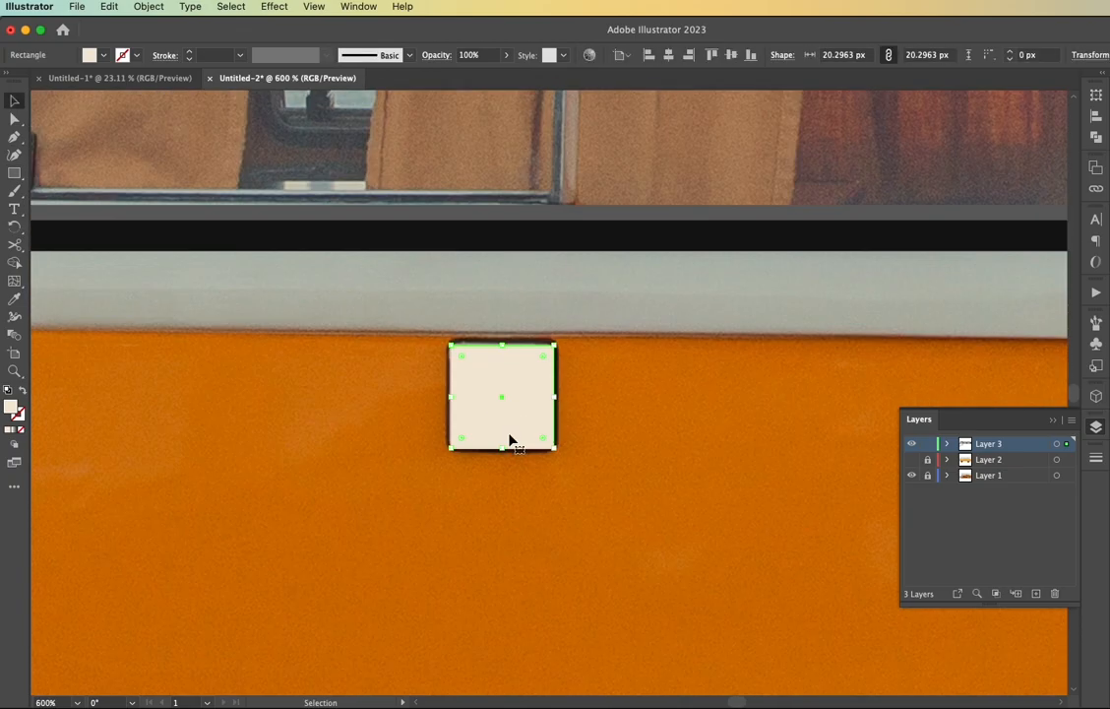
Put an unfilled copy of the flap square on top with the window frame's black stroke, set to 2 pt and centre-aligned
key("i")
left_click(548, 315)
key("v")
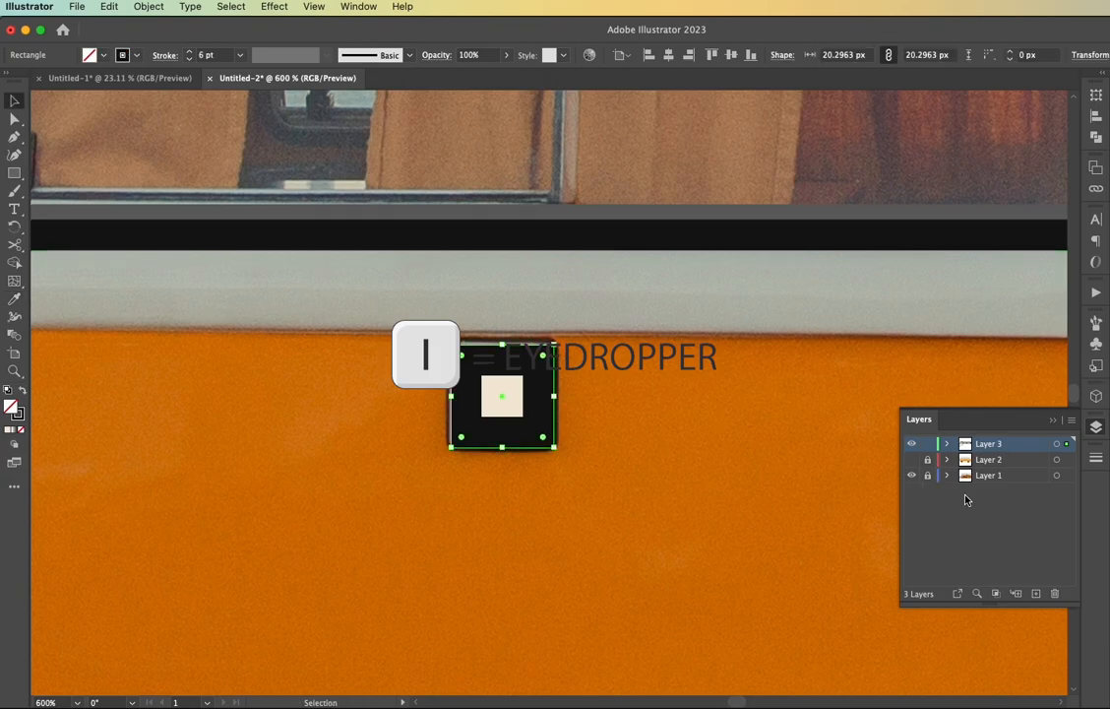
left_click(1095, 457)
left_click(962, 478)
left_click(962, 478)
left_click(962, 477)
left_click(961, 478)
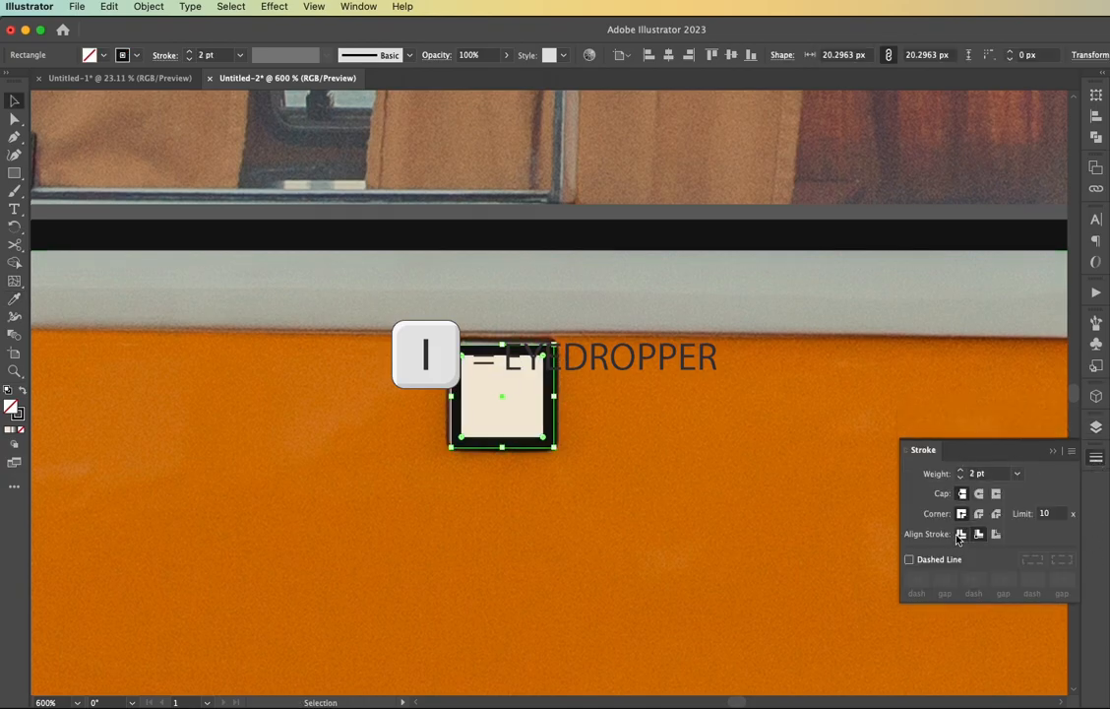
left_click(533, 485)
Draw a small solid black circle centred near the lower edge of the flap
key("l")
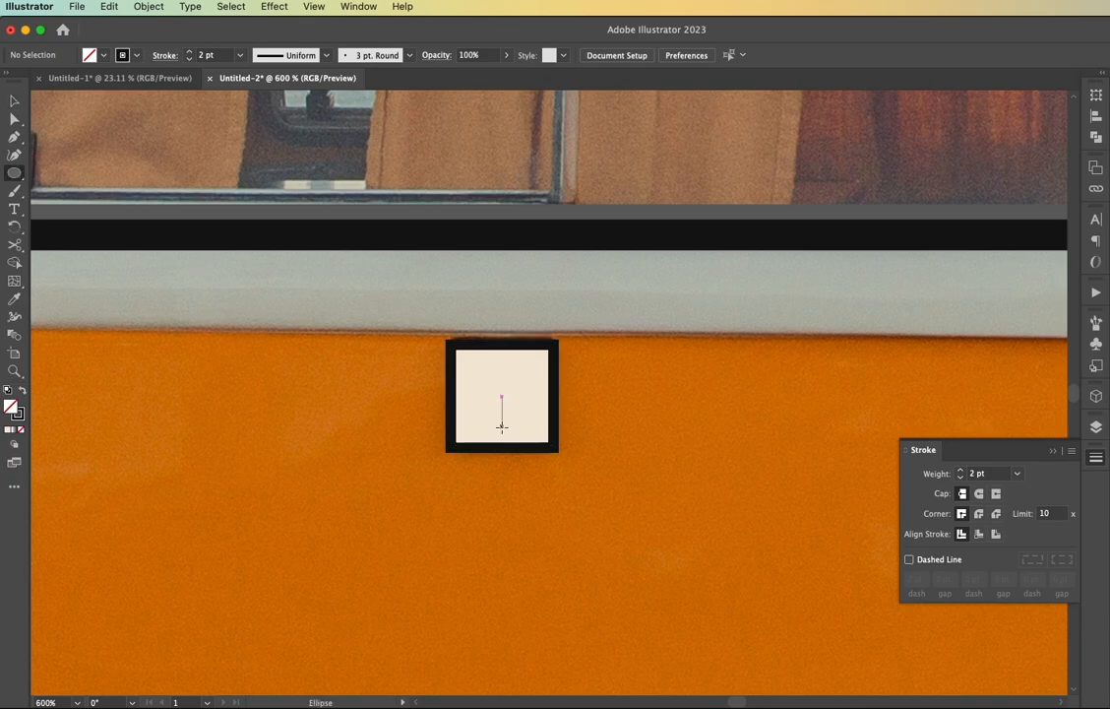
left_click_drag(500, 426, 504, 429)
key("shift+x")
key("v")
left_click(524, 489)
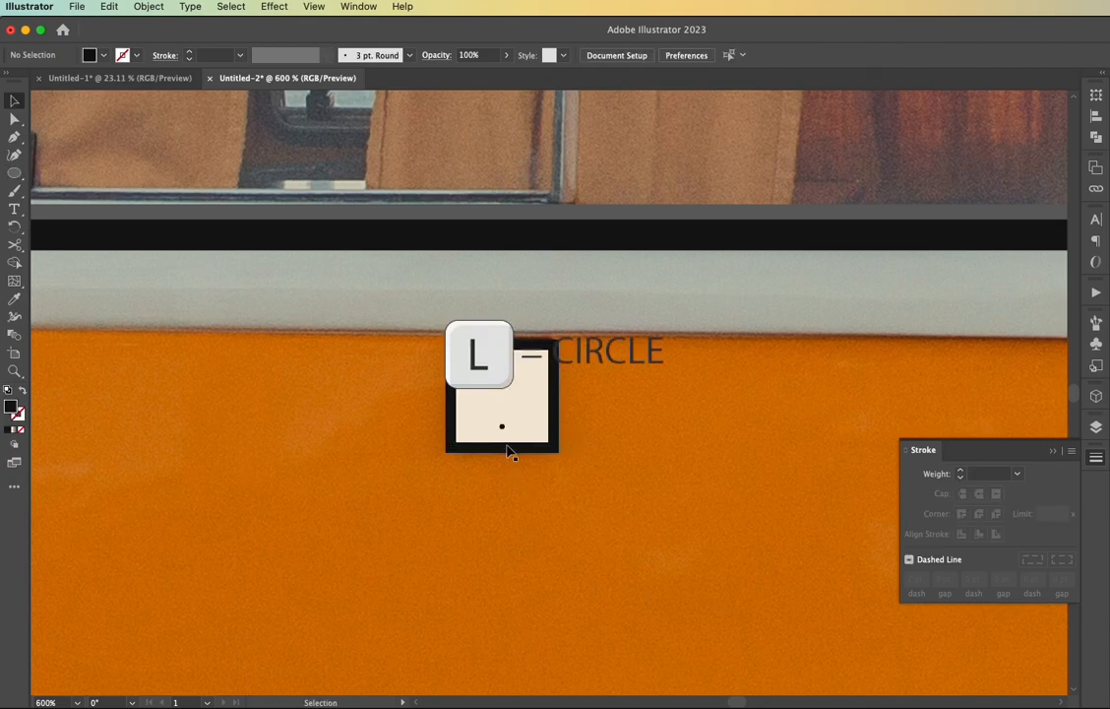
Enlarge the black circle on the flap slightly
scroll(497, 471, "up", 2)
scroll(497, 473, "up", 7)
left_click(546, 331)
left_click_drag(572, 347, 589, 363)
left_click(586, 628)
key("super+0")
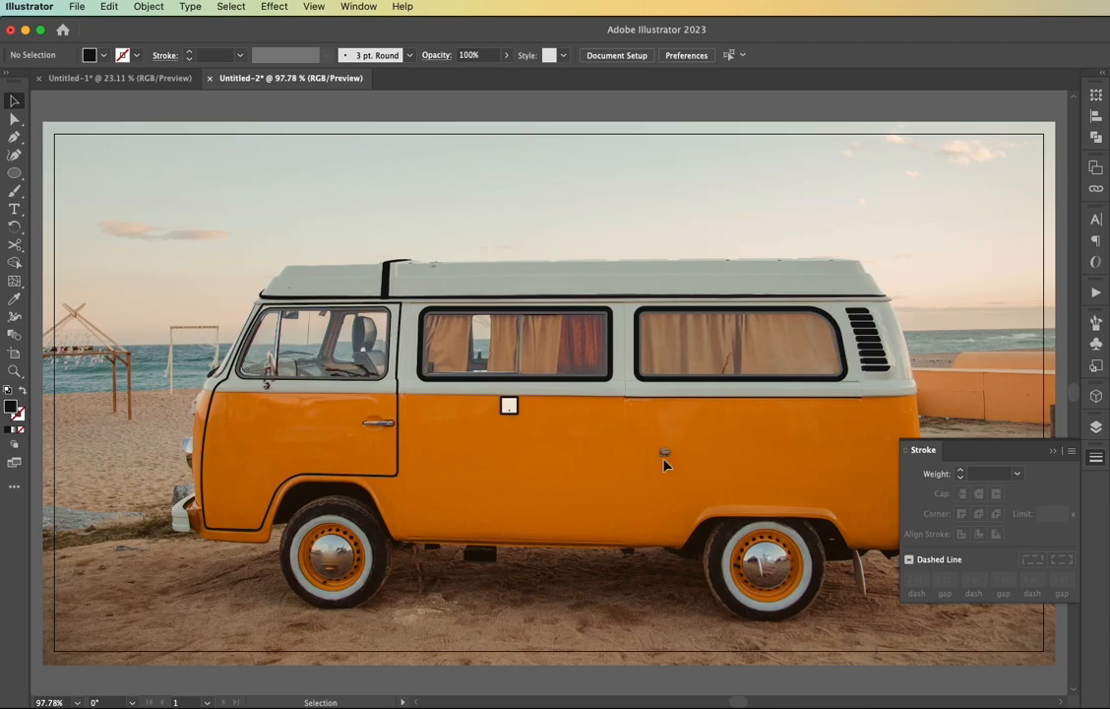
Draw a small black rectangle over the latch on the orange side panel below the rear window
scroll(665, 459, "up", 7)
key("m")
left_click_drag(636, 390, 697, 445)
scroll(689, 457, "down", 4)
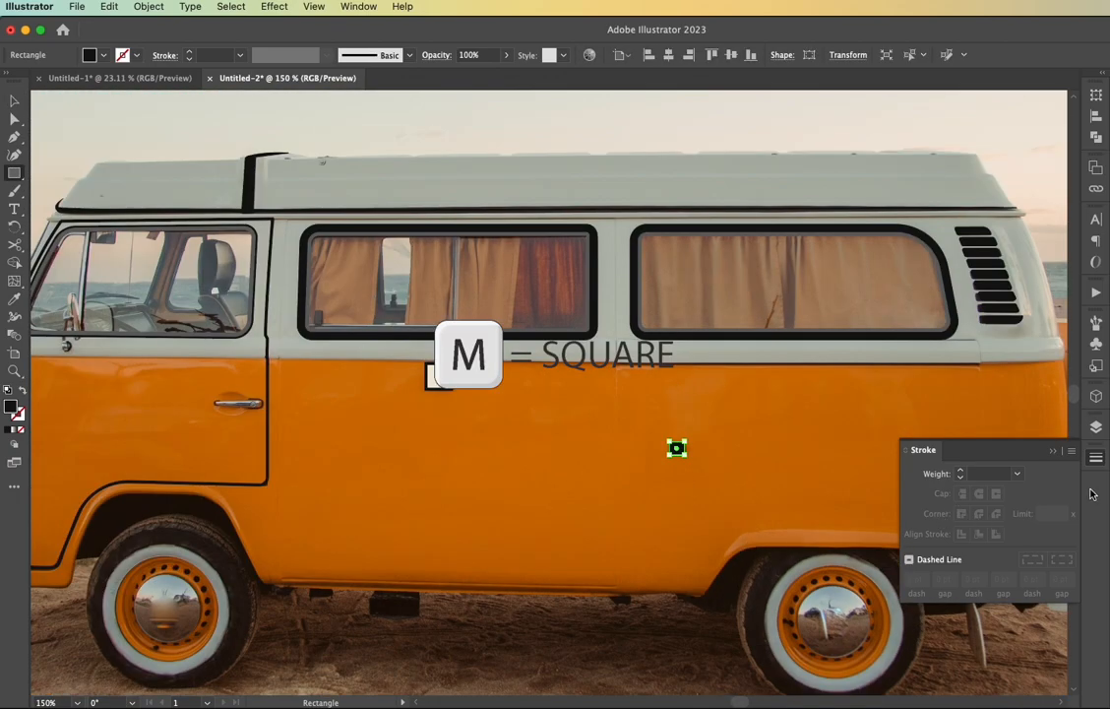
Show Layer 2 and fill the latch rectangle with the dark grey of the wheel hub
left_click(1094, 427)
left_click(911, 461)
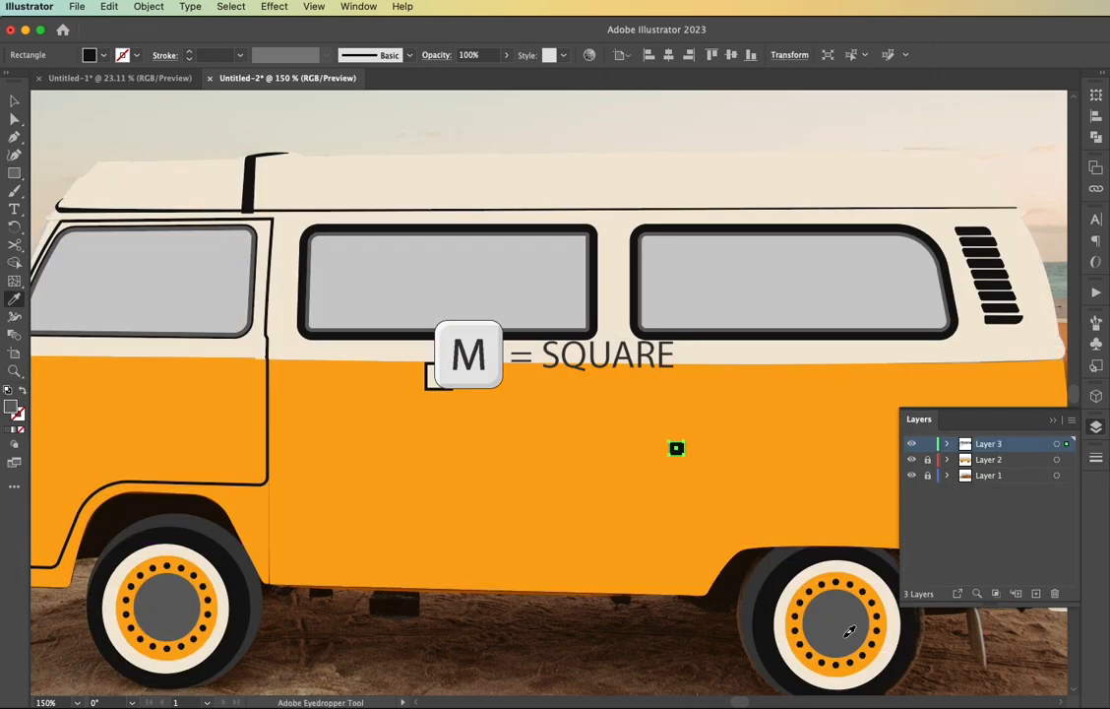
key("i")
scroll(596, 663, "down", 3)
scroll(467, 563, "up", 4)
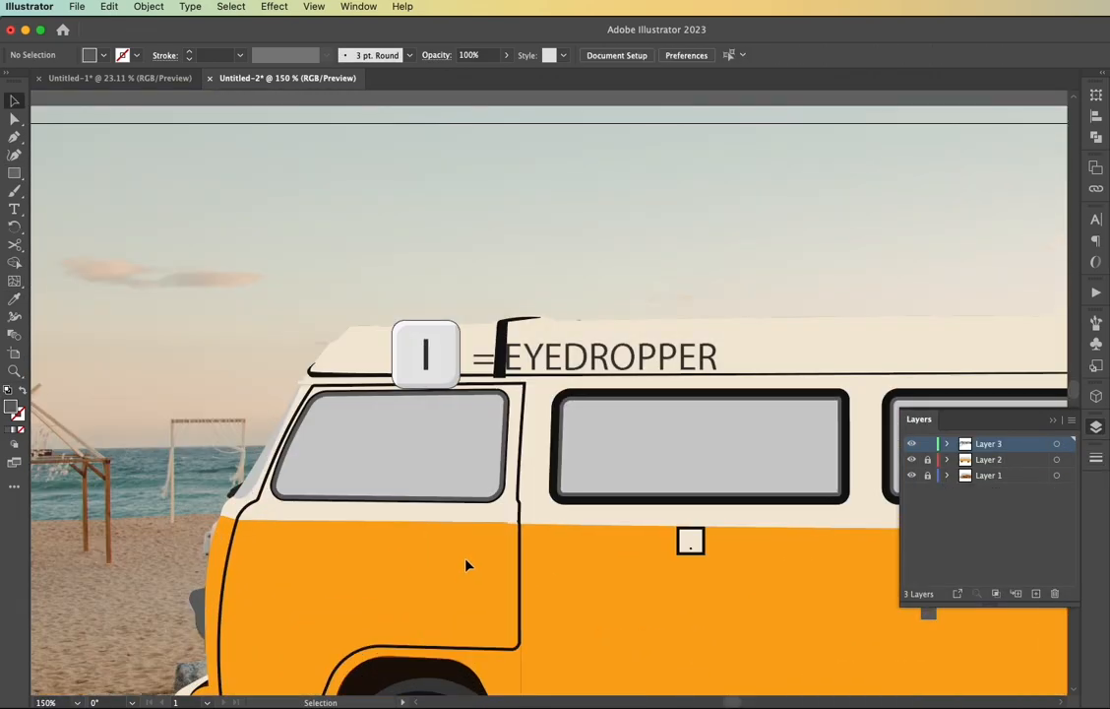
Hide Layer 2 to expose the photo's front door handle for tracing on the layer below Layer 3
scroll(468, 566, "up", 2)
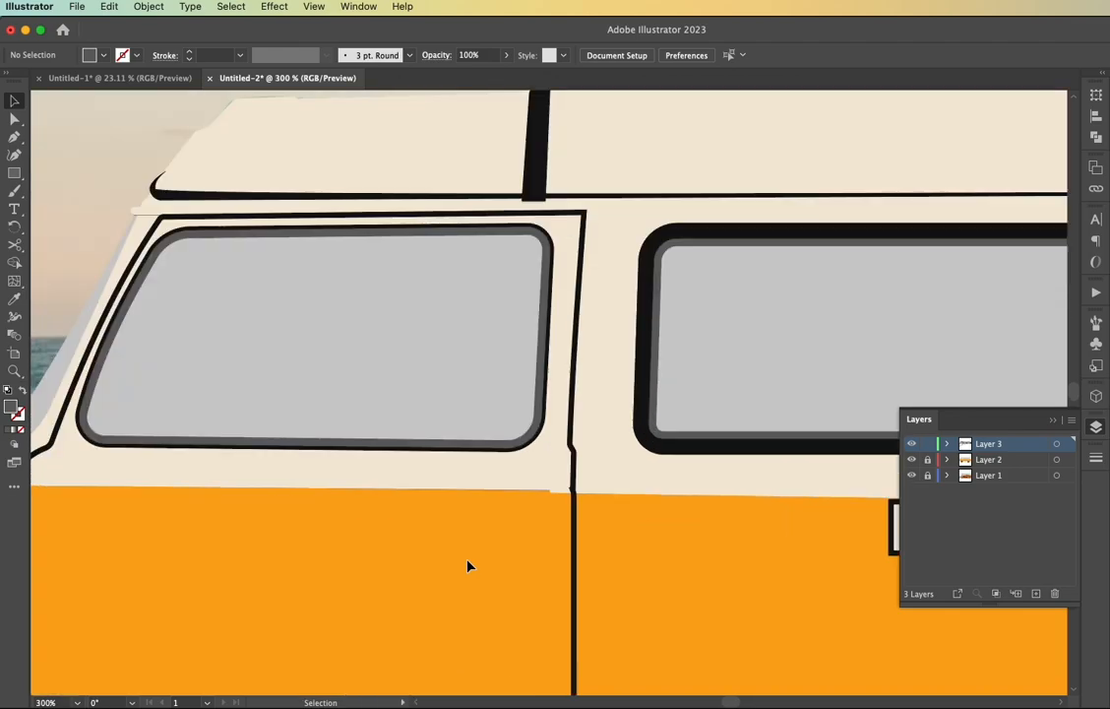
left_click(911, 460)
scroll(502, 537, "down", 1)
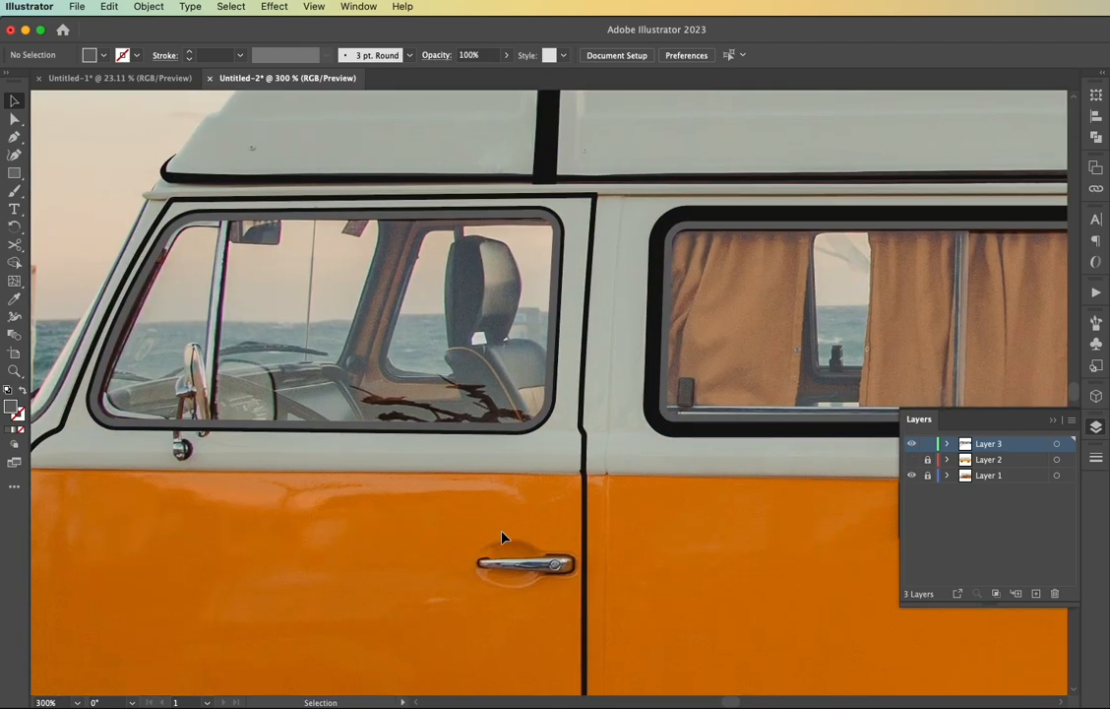
left_click(909, 461)
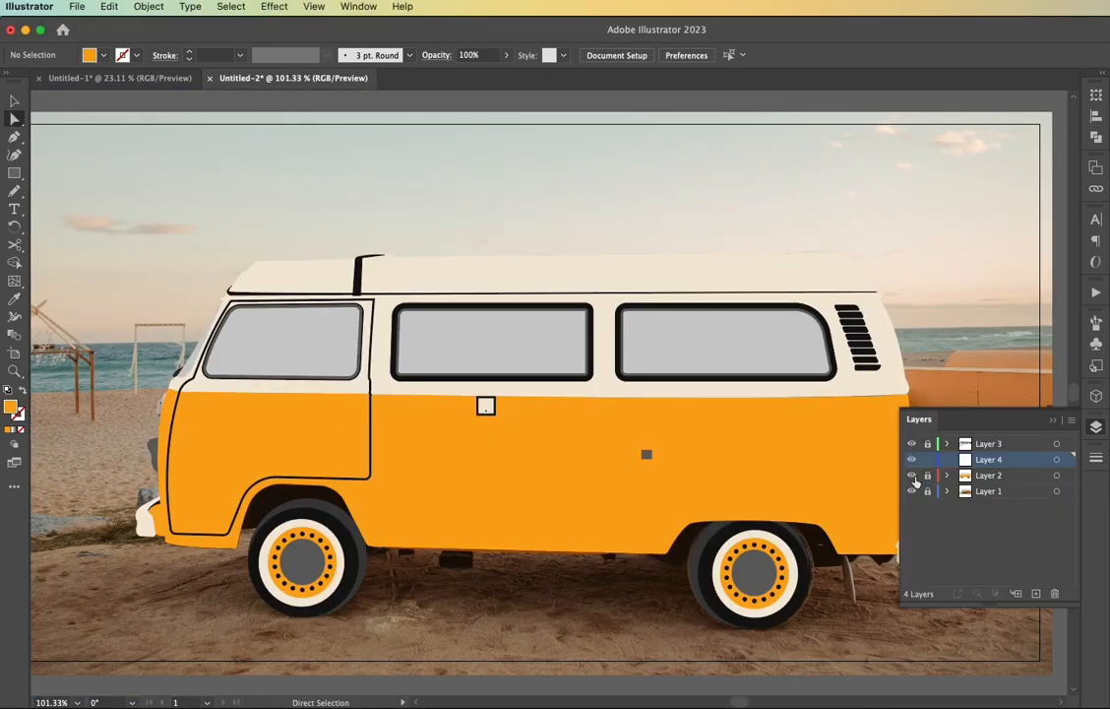
left_click(911, 476)
scroll(340, 431, "up", 7)
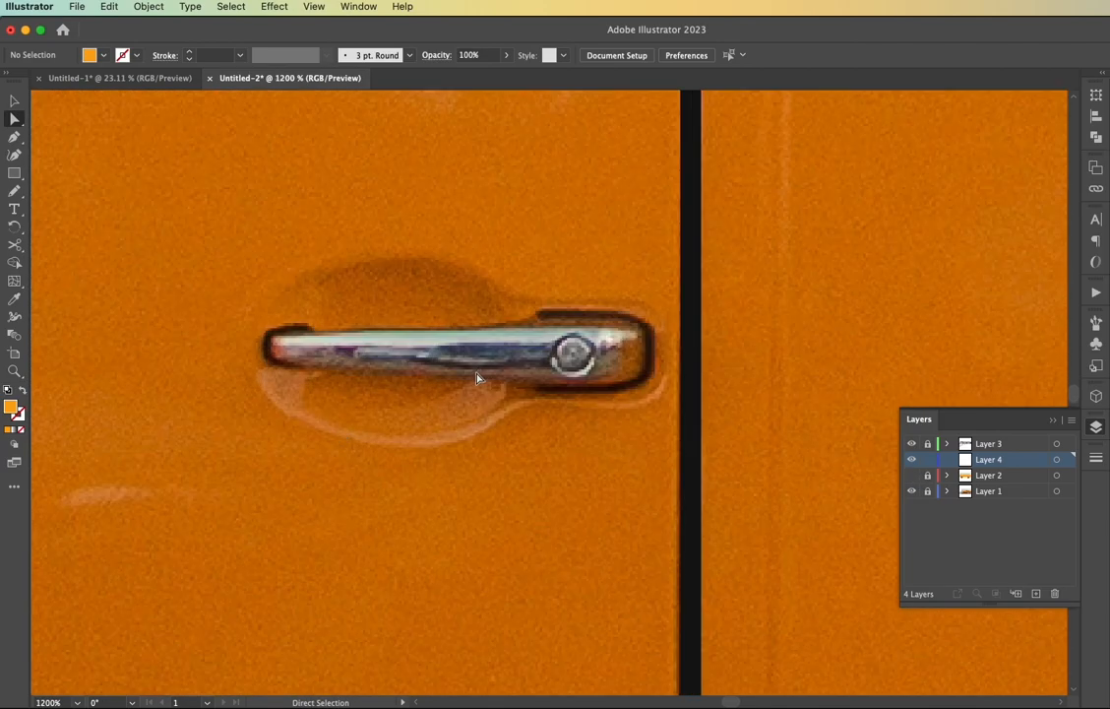
Draw an orange ellipse about 28 by 17.8 px over the door handle recess and an overlapping rectangle about 16.7 by 8.9 px behind it
left_click_drag(400, 349, 543, 439)
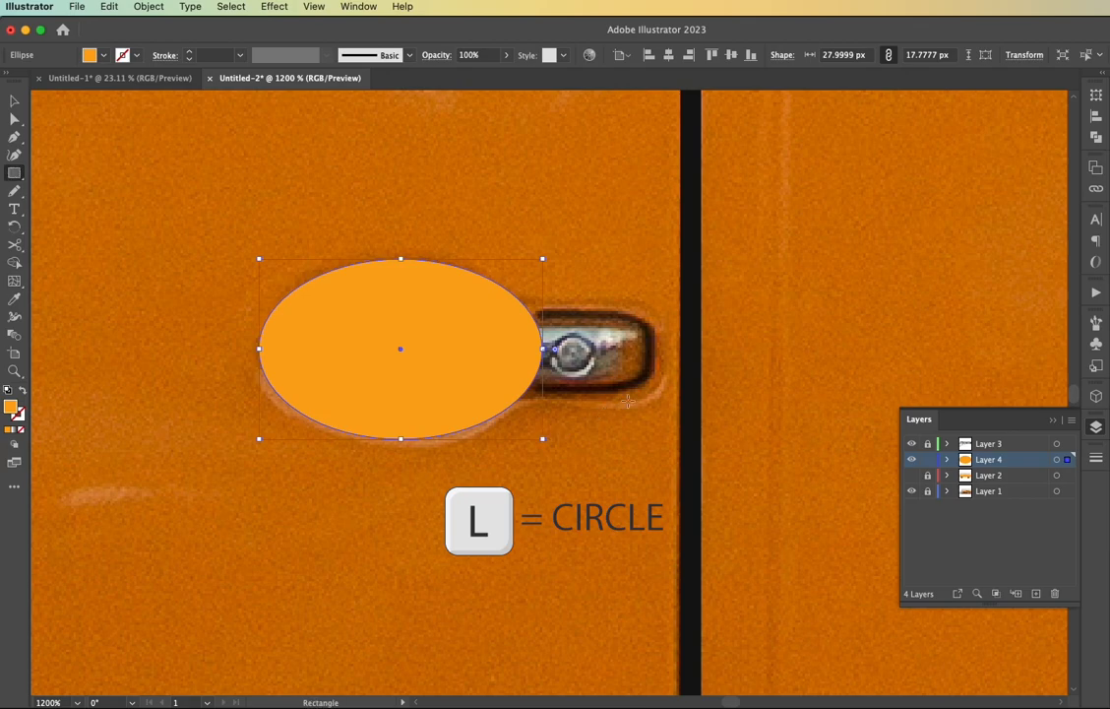
key("m")
left_click_drag(656, 308, 487, 397)
Round the rectangle's corners to about 2.72 px and unite it with the ellipse
key("a")
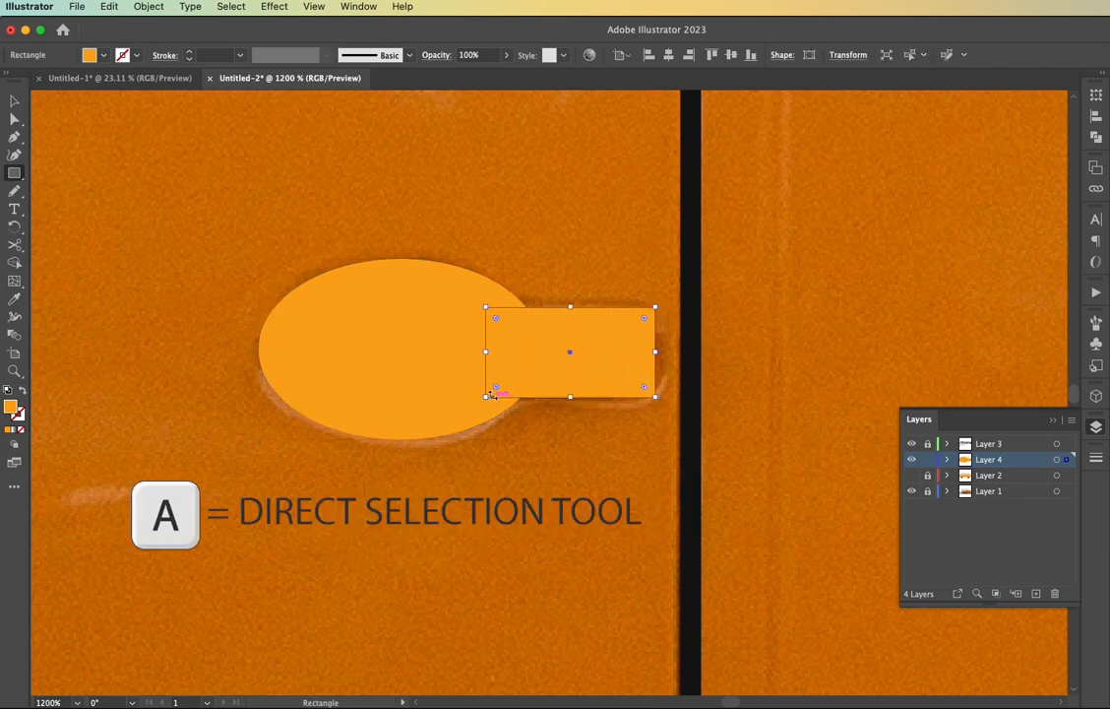
left_click_drag(497, 318, 513, 335)
key("v")
left_click(437, 389, "shift")
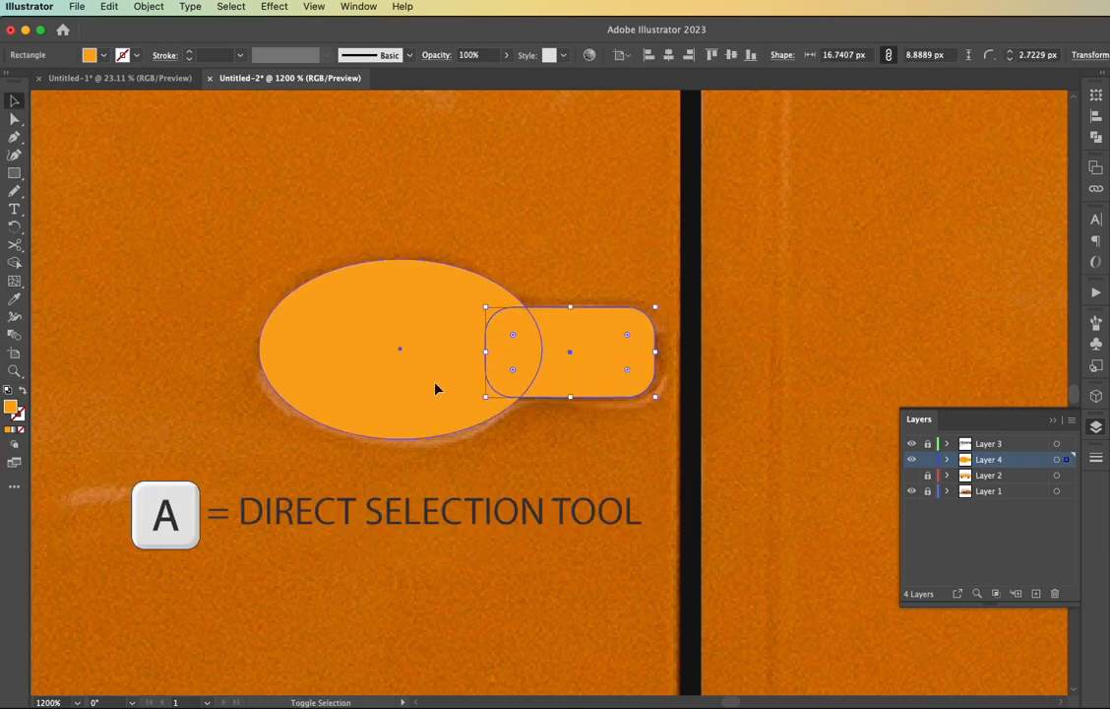
left_click(1097, 137)
left_click(914, 128)
Fill the united door handle recess with the shadow swatch of the body colours
scroll(559, 341, "down", 5)
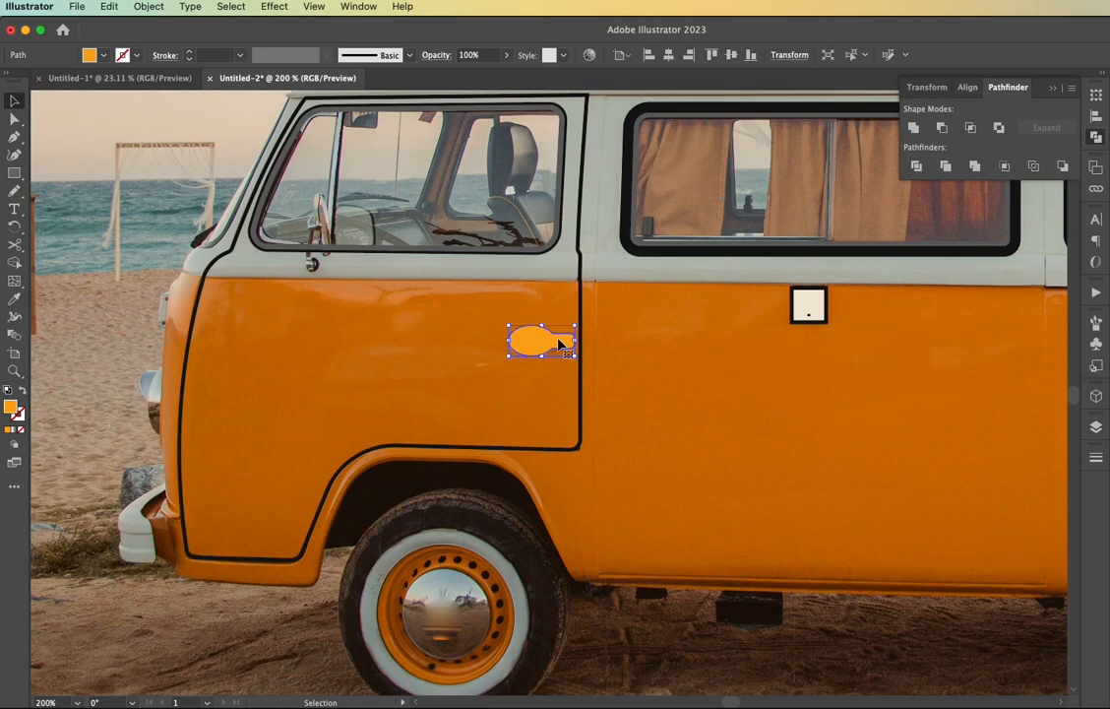
scroll(559, 340, "left", 10)
key("i")
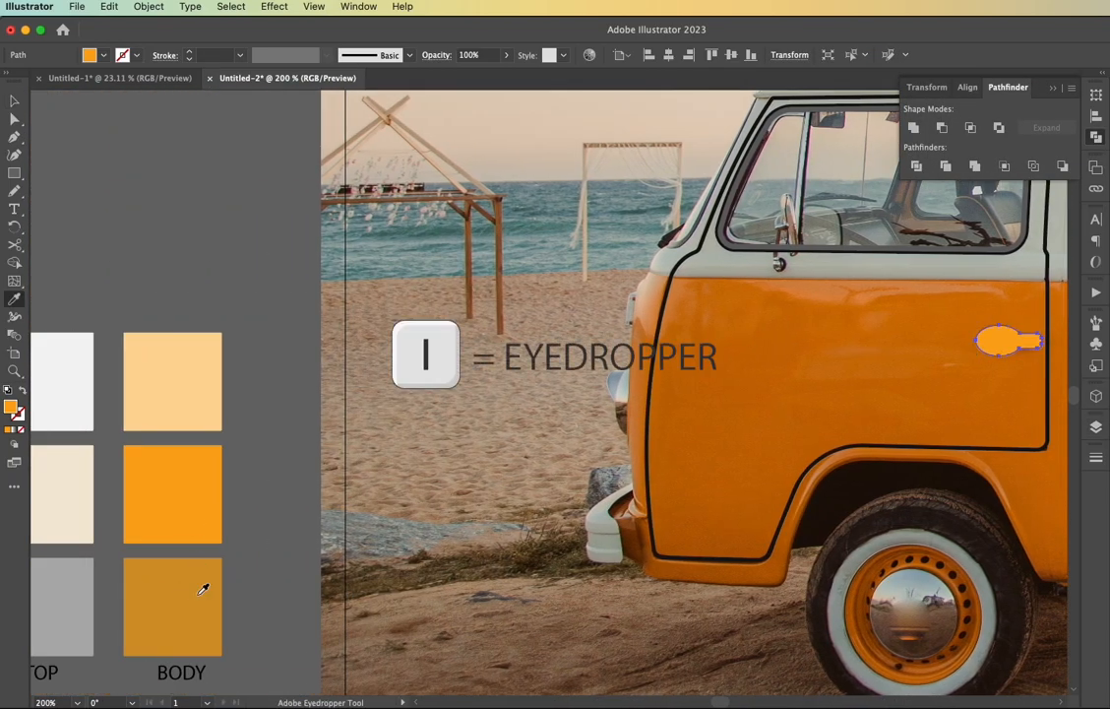
left_click(202, 589)
scroll(590, 492, "right", 10)
key("v")
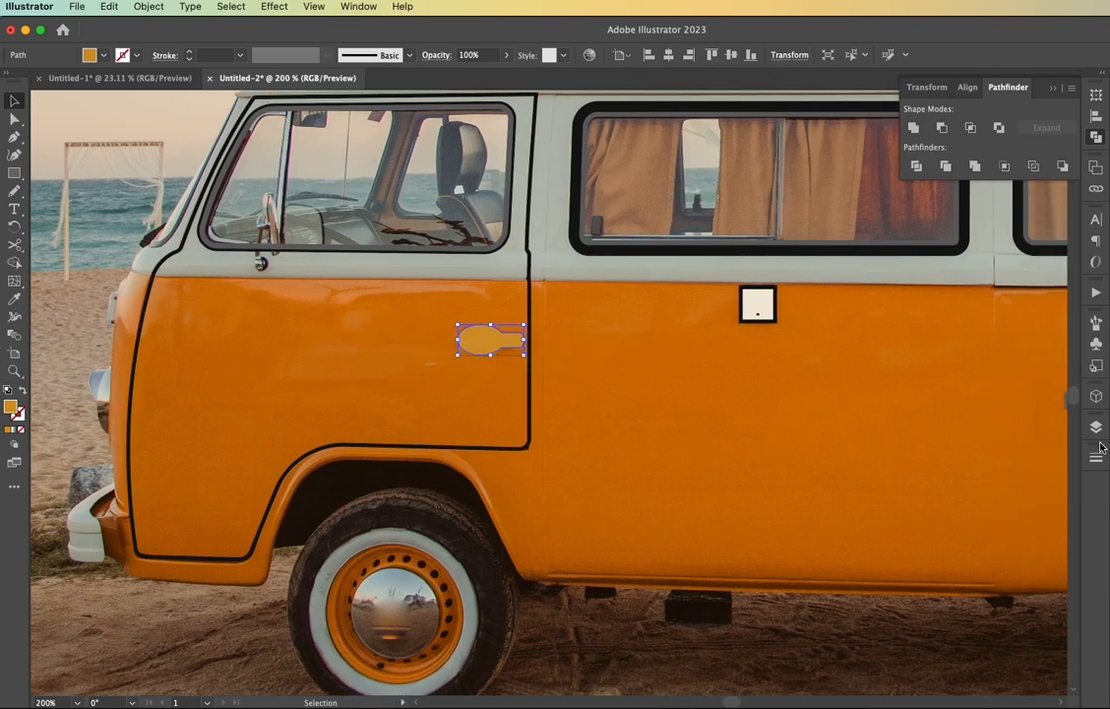
Check the recess against the body artwork on Layer 2, and inspect the photo's chrome handle with Layers 2 and 4 hidden
left_click(1097, 428)
left_click(913, 476)
left_click(593, 640)
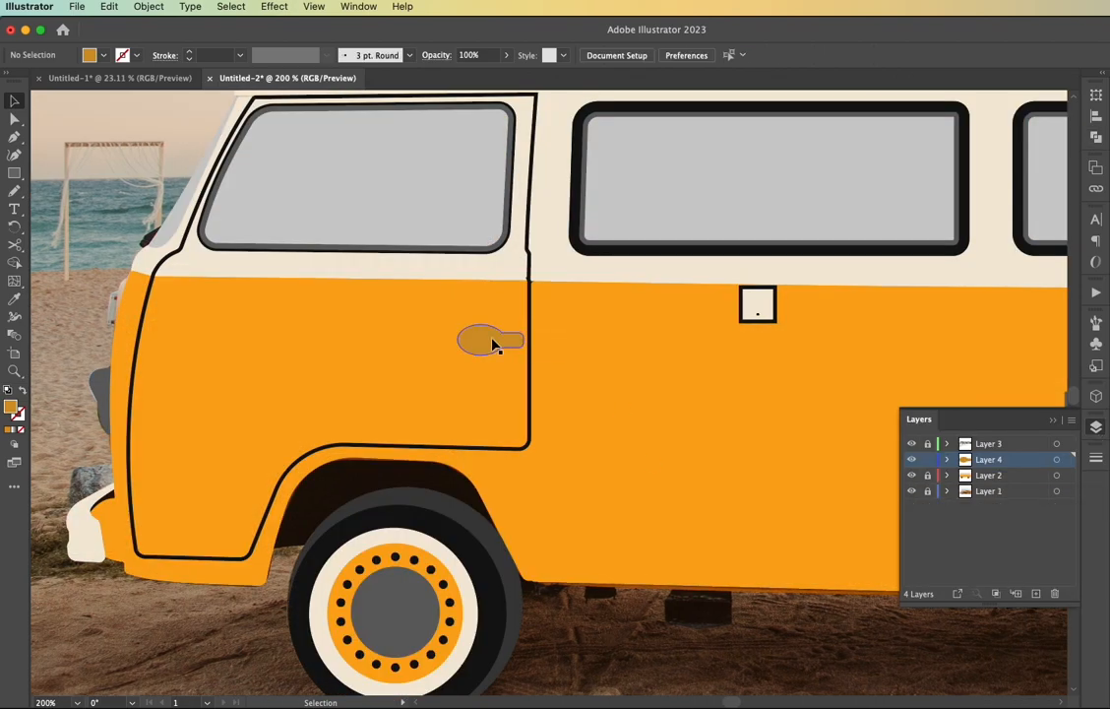
scroll(491, 359, "up", 5)
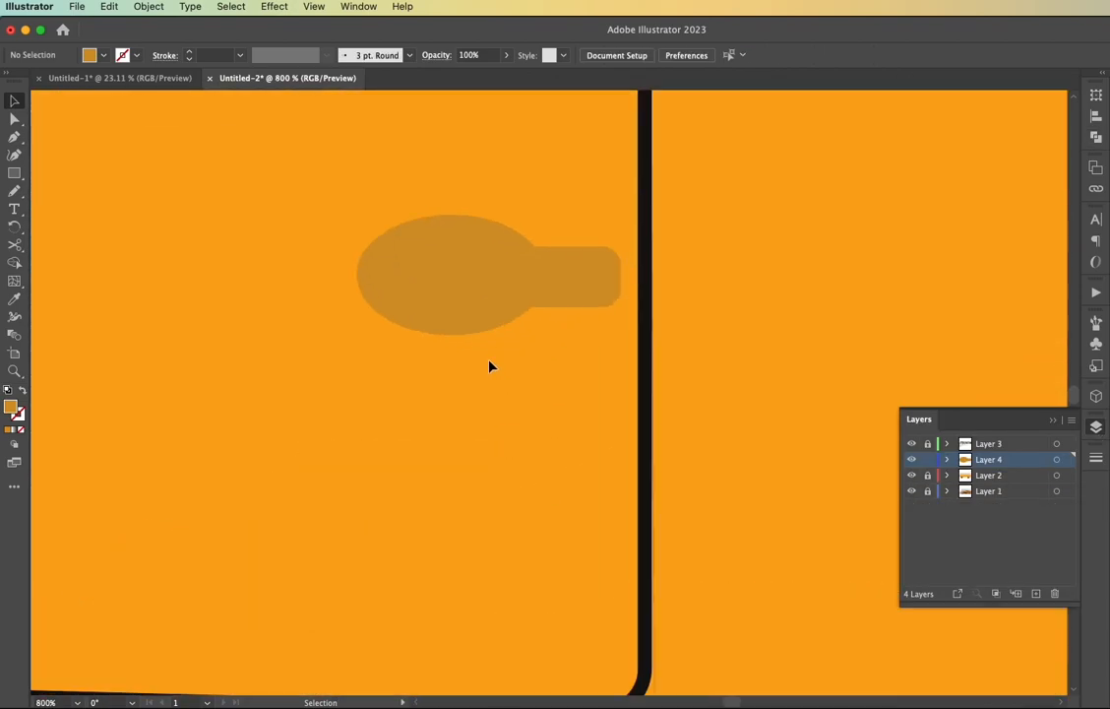
left_click(912, 477)
left_click(911, 459)
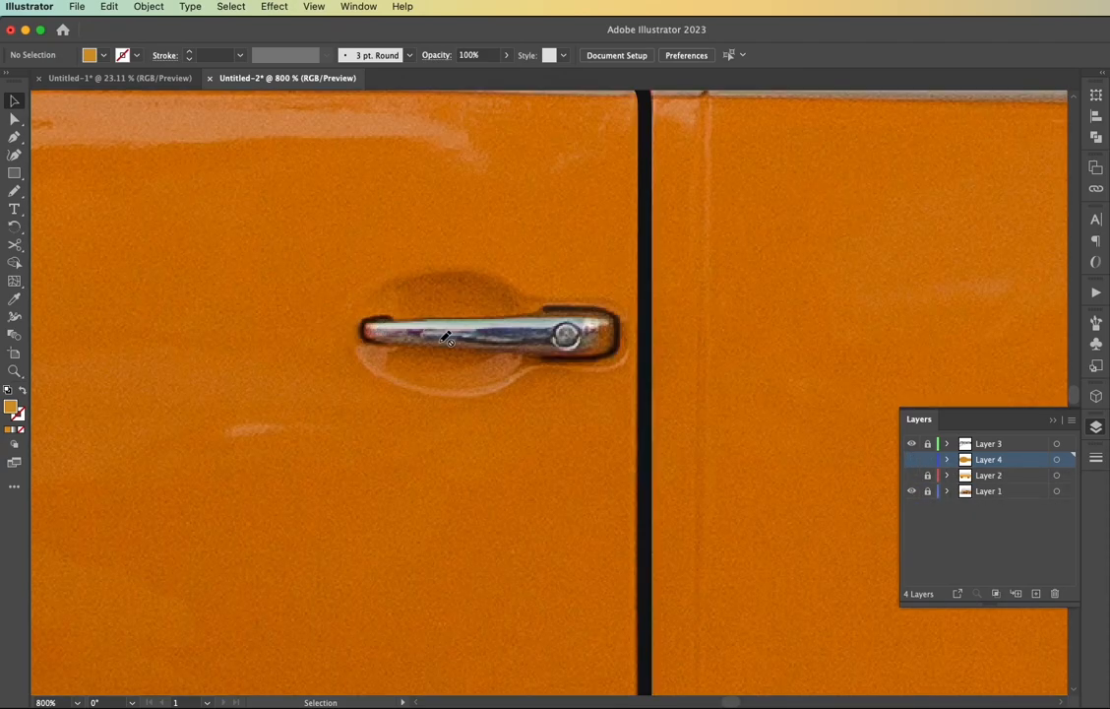
scroll(444, 337, "up", 2)
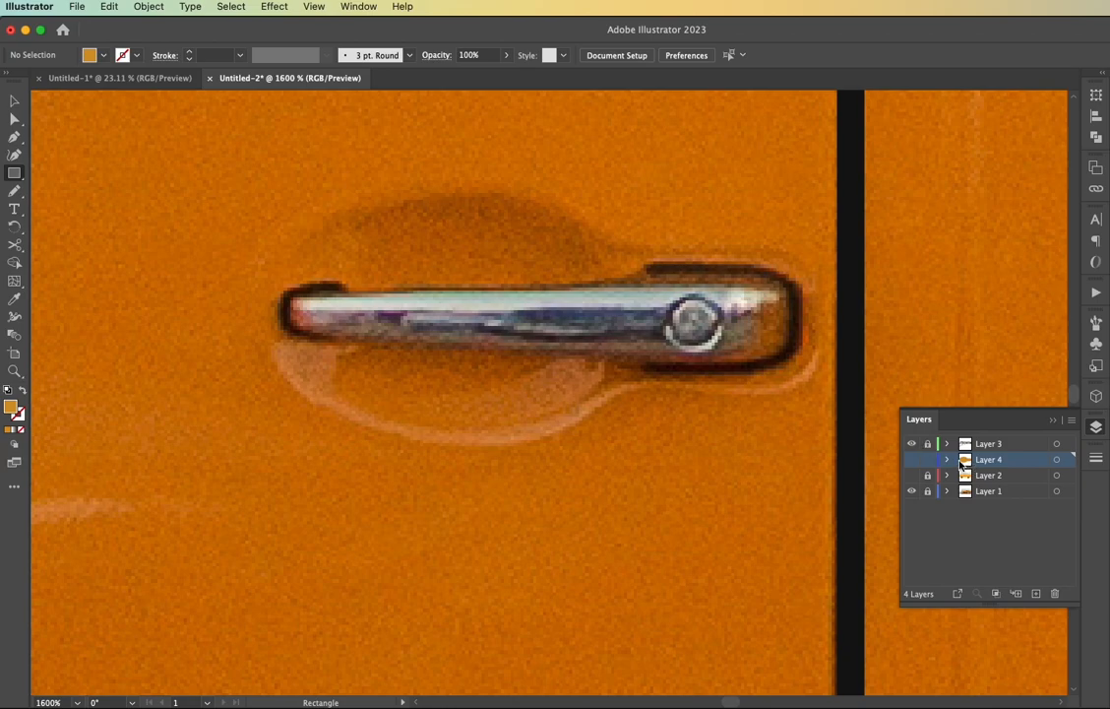
Show Layer 4 and swap the recess's fill to a stroke so the photo's handle can be traced inside it
left_click(912, 461)
key("v")
left_click(477, 370)
key("shift+x")
left_click(427, 332)
Draw a rectangle over the chrome door handle and pull its rear corners apart so it widens toward the door edge
key("m")
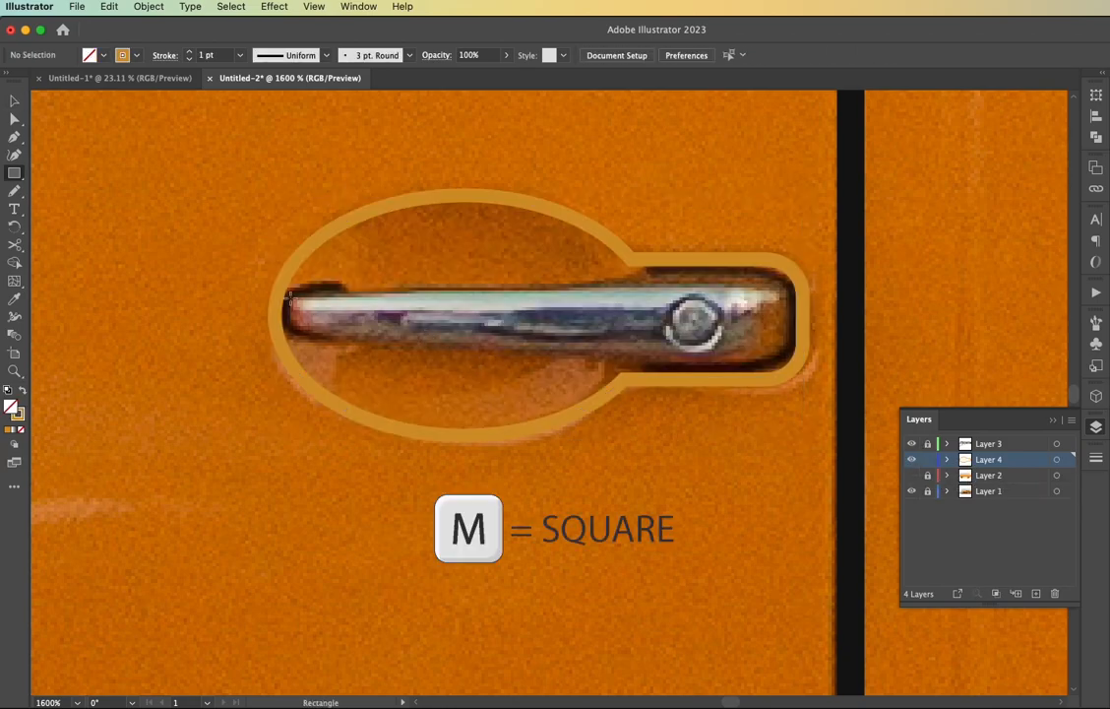
left_click_drag(293, 292, 793, 347)
key("a")
left_click_drag(794, 292, 793, 277)
left_click_drag(783, 337, 791, 365)
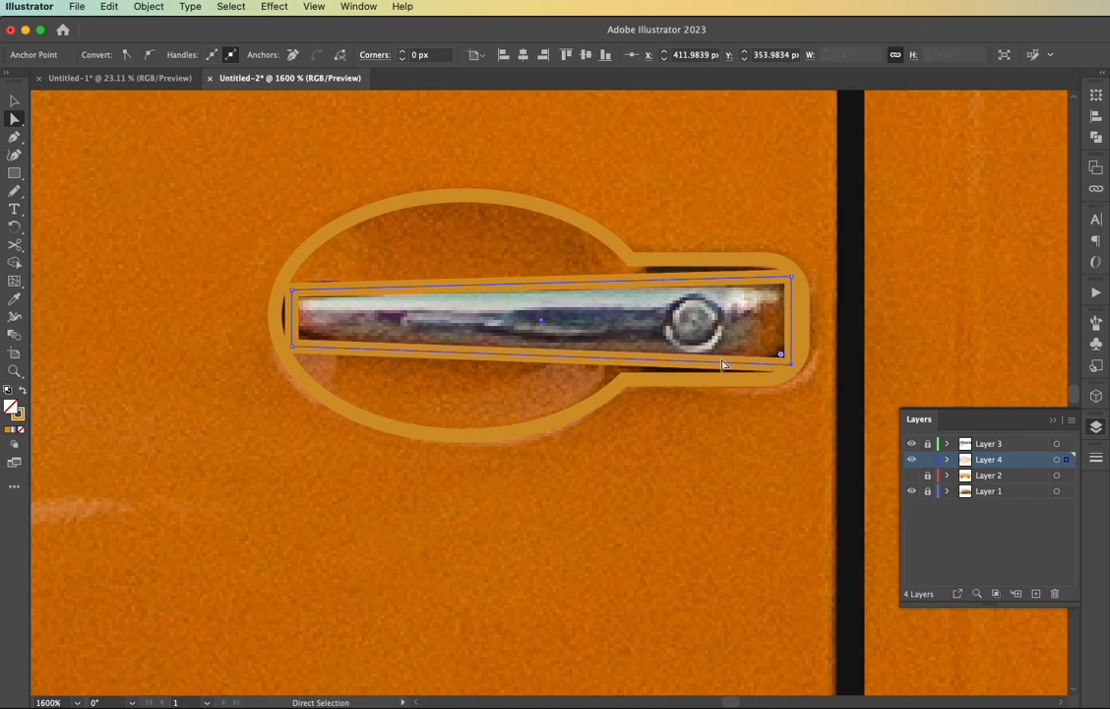
Round the corners of the tapered handle shape to about 2.15 px
key("v")
key("a")
left_click_drag(308, 335, 385, 337)
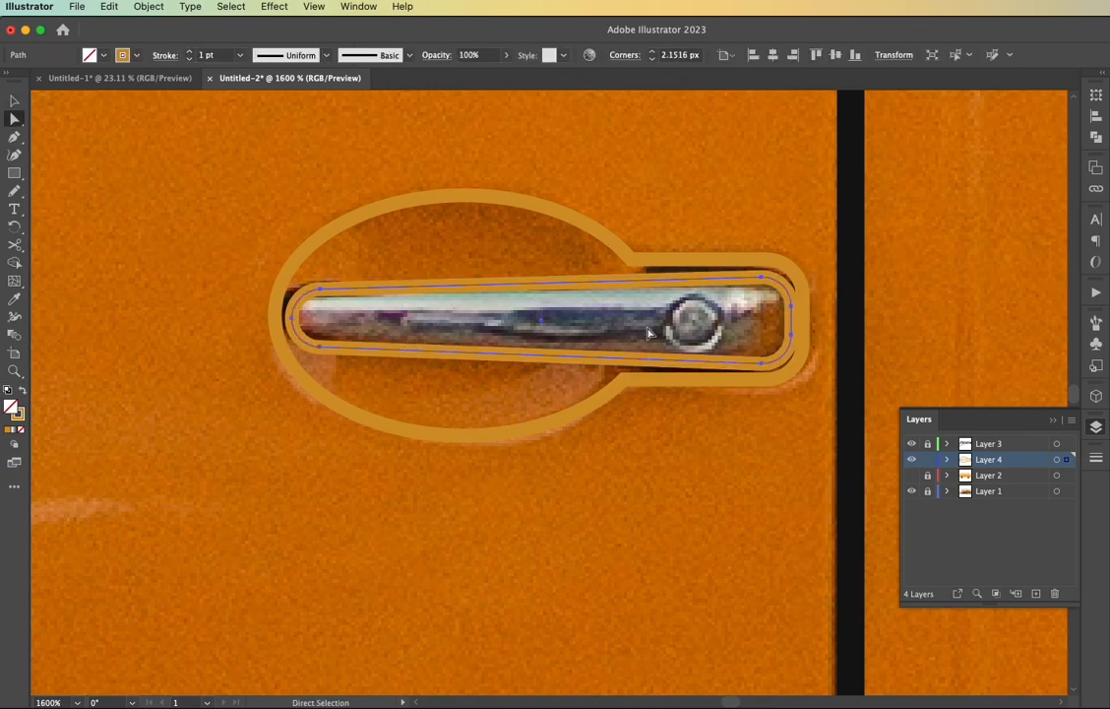
Draw a circle about 3.3 px wide over the handle's lock button and colour it with the chrome shadow swatch
key("super+shift+a")
key("l")
left_click_drag(693, 322, 714, 343)
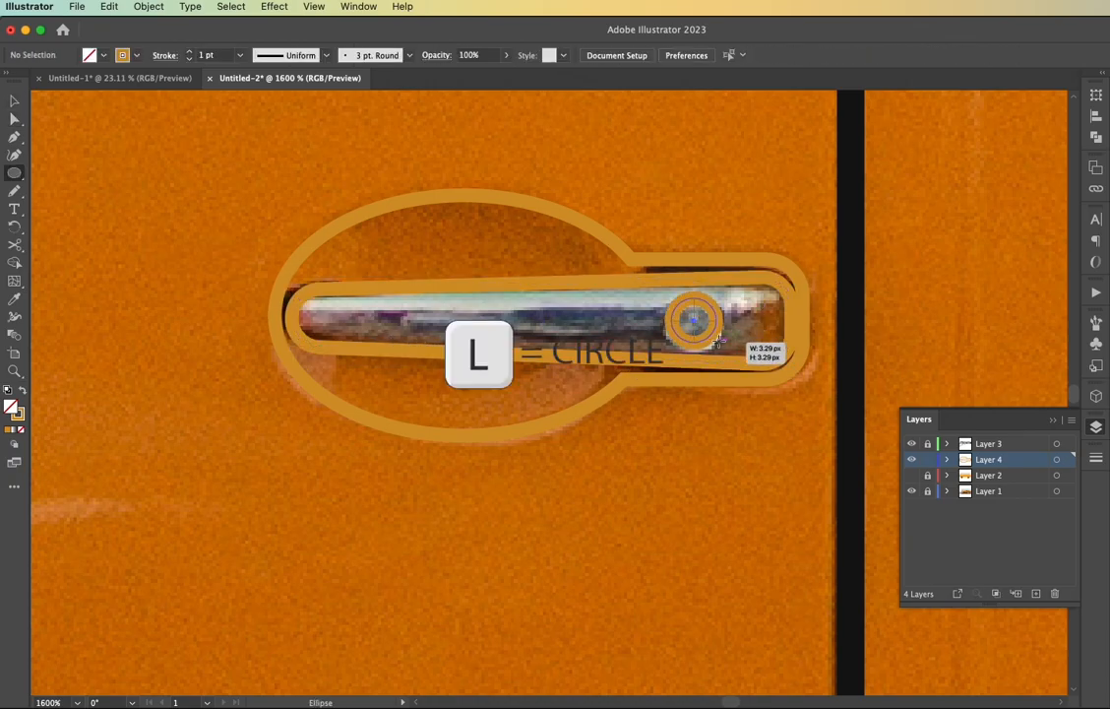
key("super+1")
key("i")
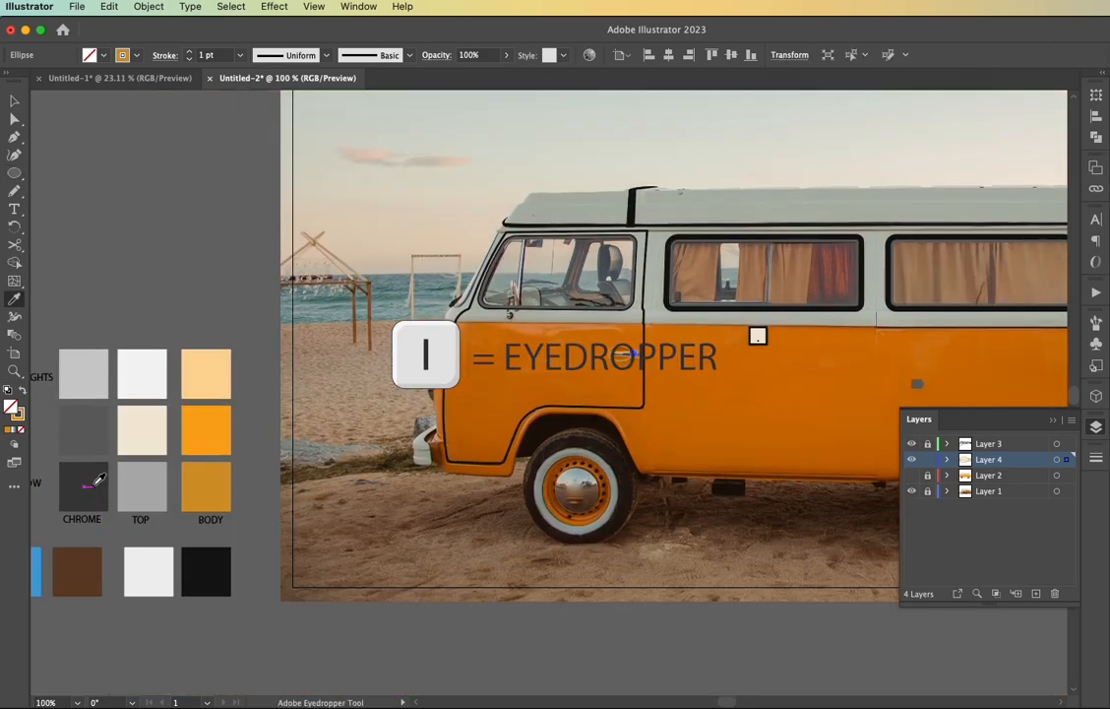
left_click(86, 478)
Fill the tapered handle shape with the chrome base swatch
key("v")
key("i")
left_click(504, 388)
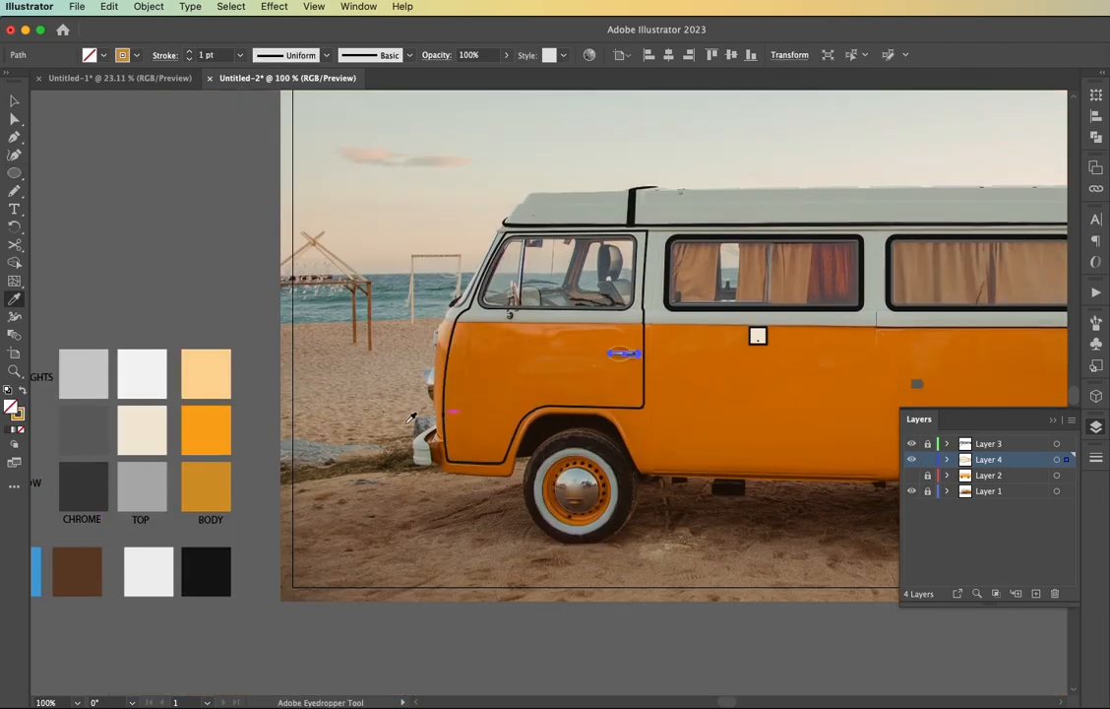
left_click(96, 443)
Turn the recess outline back into a solid fill and show Layer 2 beneath the finished handle
scroll(631, 373, "up", 8)
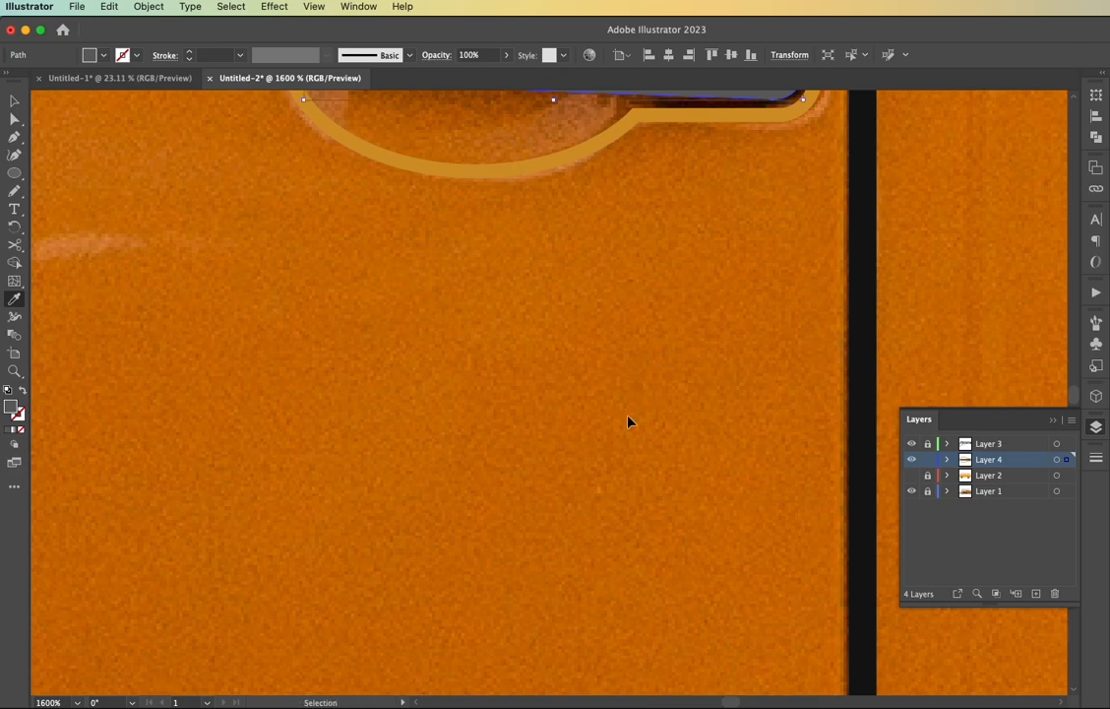
left_click(495, 171, "super")
scroll(529, 246, "up", 4)
key("shift+x")
left_click(911, 475)
key("shift+x")
key("shift+x")
scroll(783, 475, "down", 8)
key("v")
left_click(745, 599)
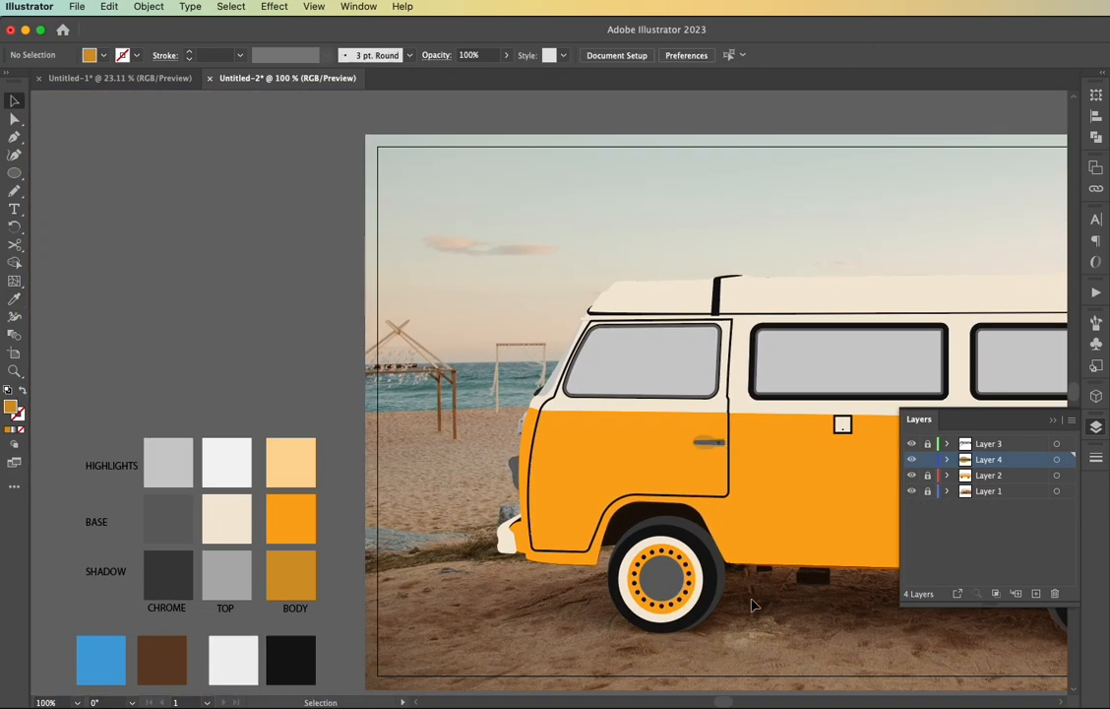
Hide Layer 2, move Layer 4 above Layer 3 and hide Layer 3 to expose the photo's side mirror
scroll(745, 599, "right", 3)
scroll(714, 594, "right", 5)
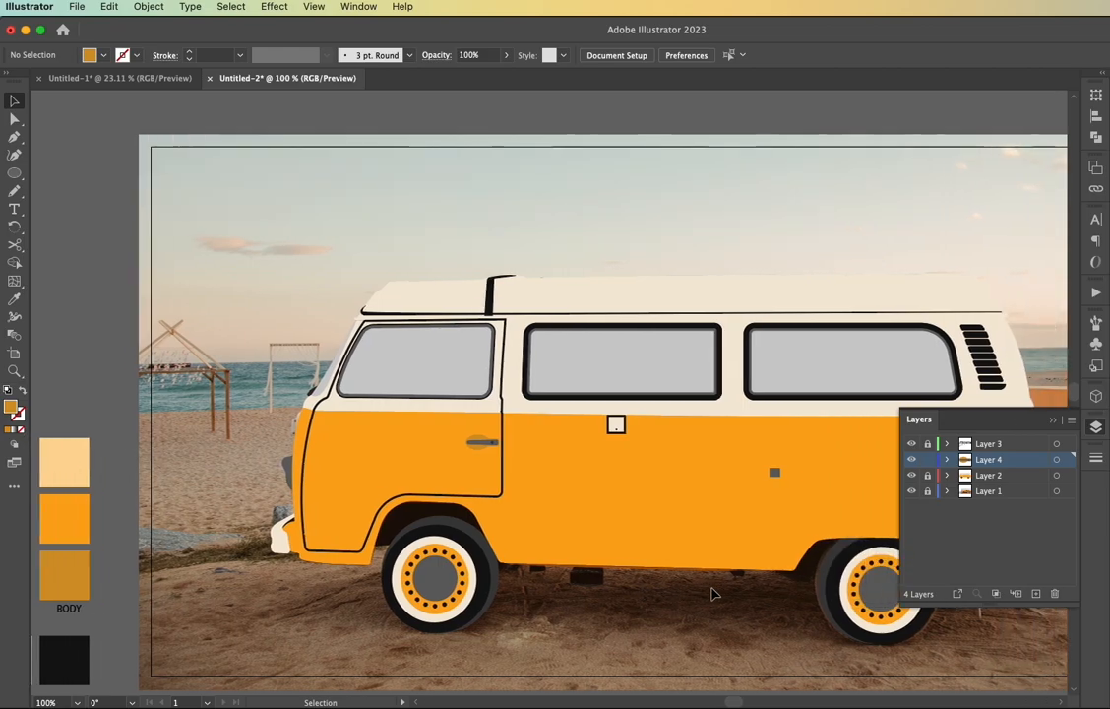
left_click(911, 476)
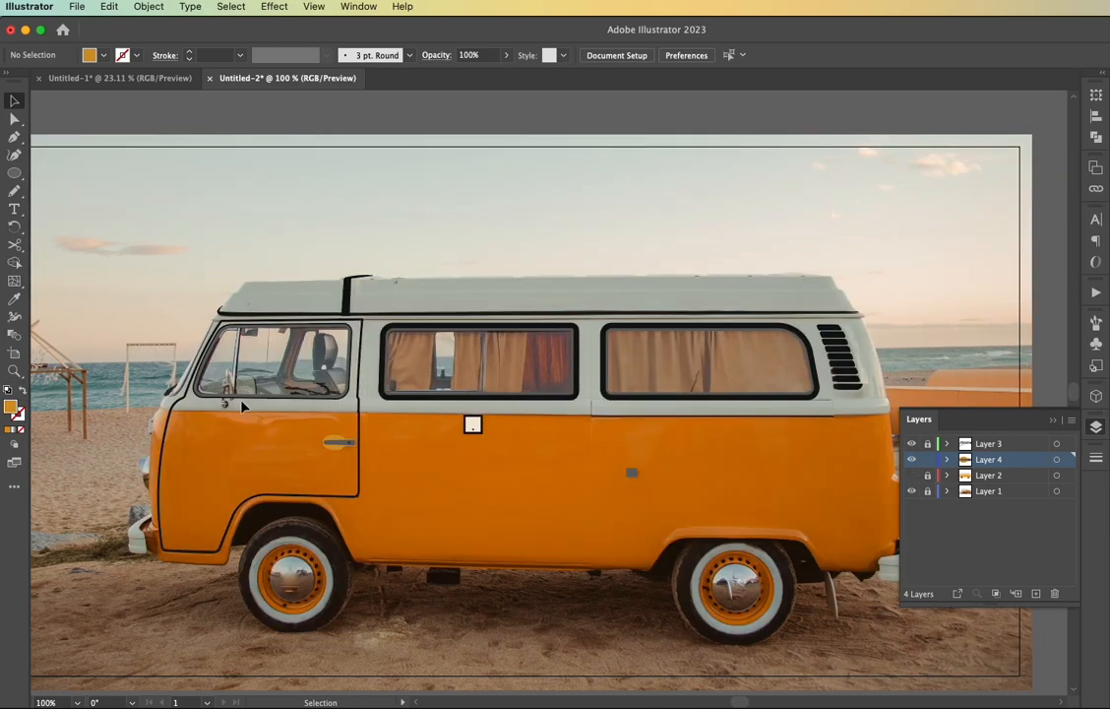
scroll(226, 401, "up", 5)
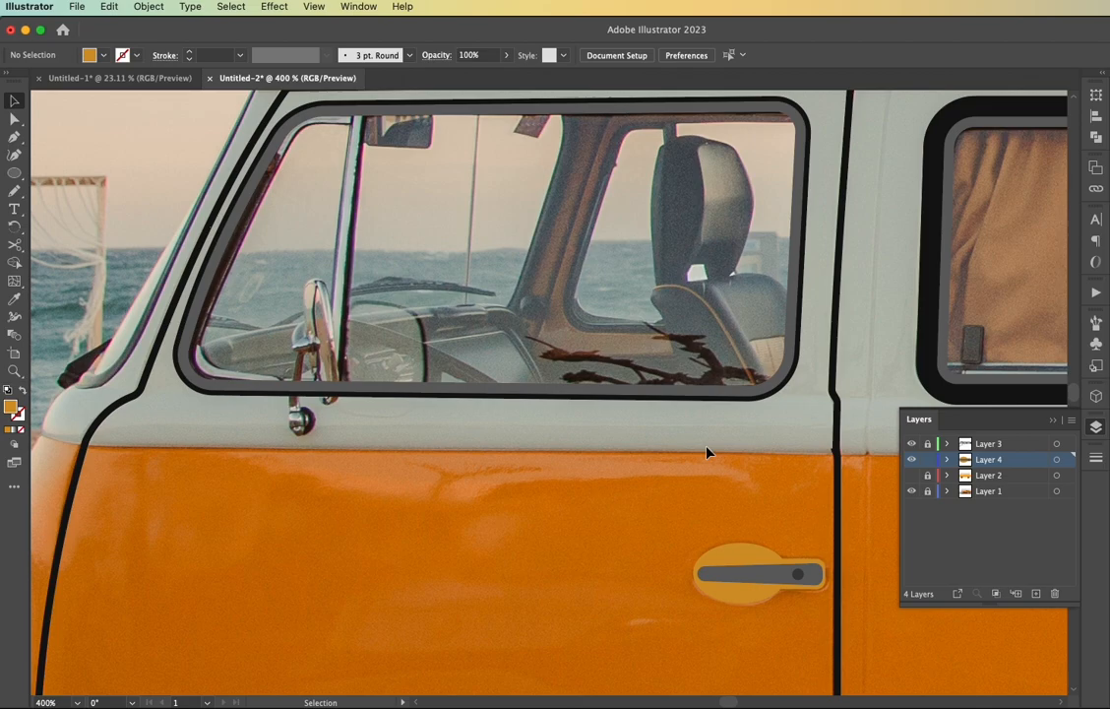
left_click_drag(925, 444, 923, 459)
left_click(911, 459)
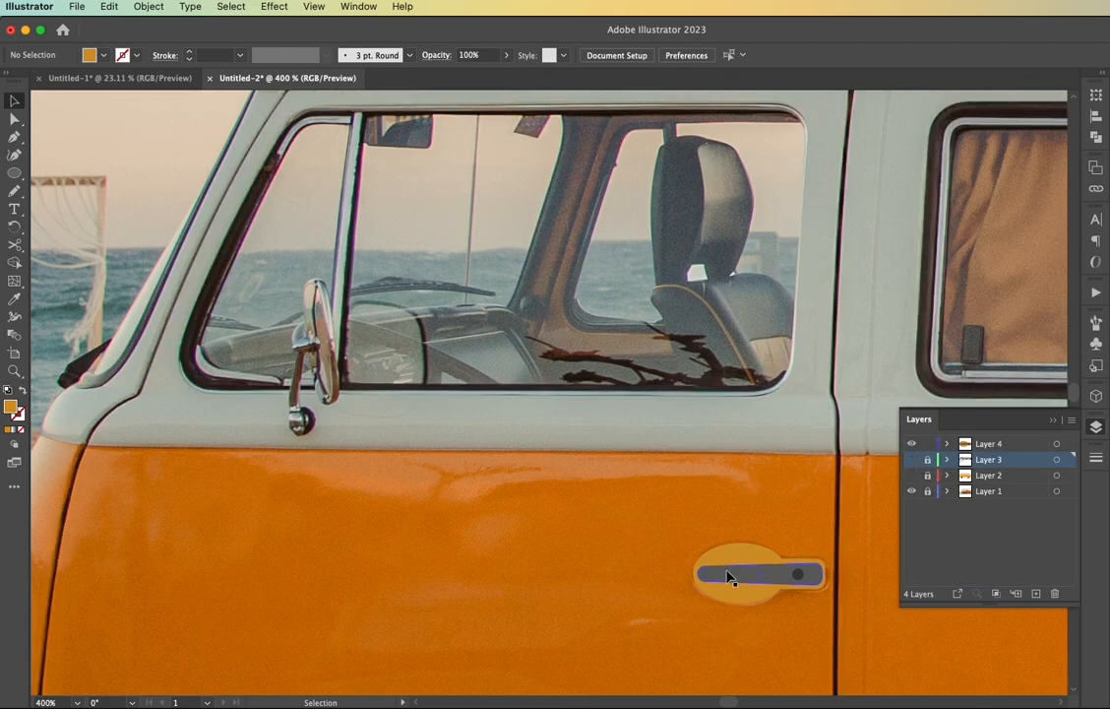
scroll(323, 346, "up", 5)
scroll(323, 347, "down", 2)
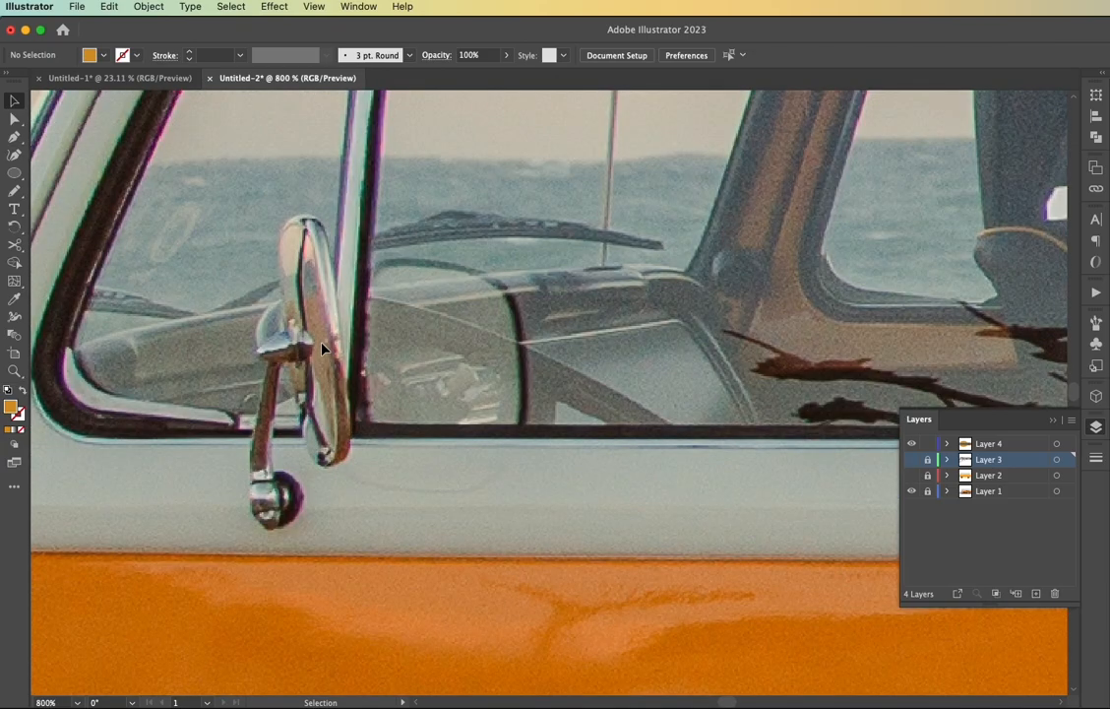
Draw an ellipse about 10.7 by 36.9 px over the side mirror, tilted to match its angle
key("l")
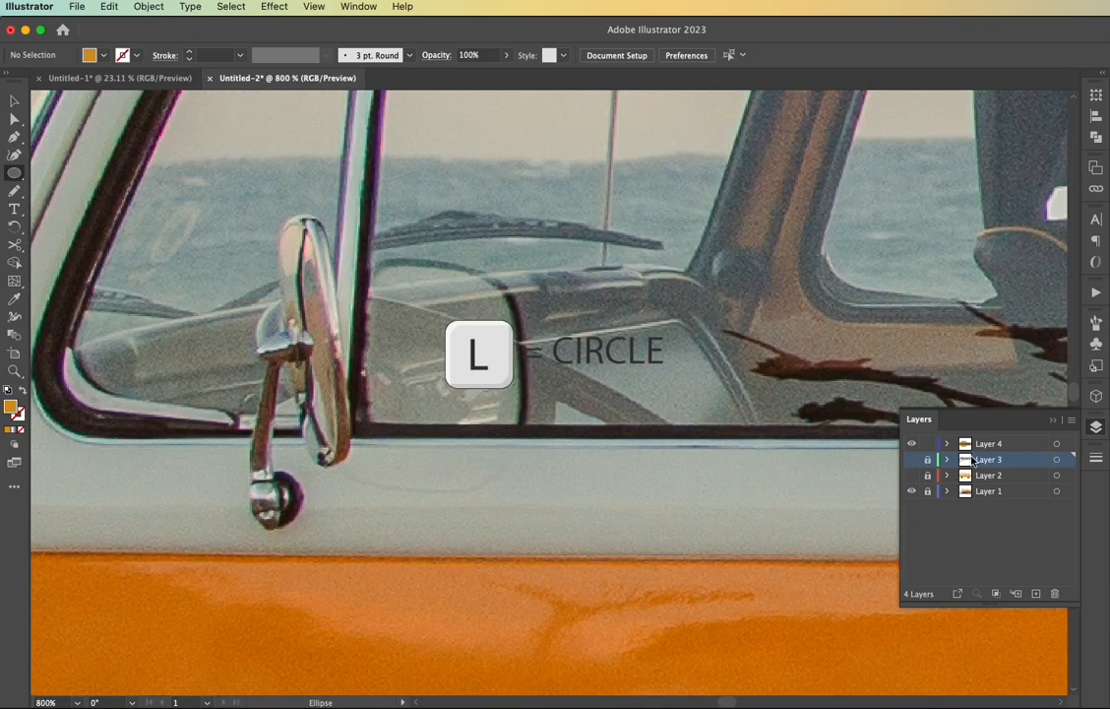
mouse_move(307, 340)
left_mouse_down()
mouse_move(334, 374)
mouse_move(338, 466)
left_mouse_up()
left_click_drag(338, 216, 317, 216)
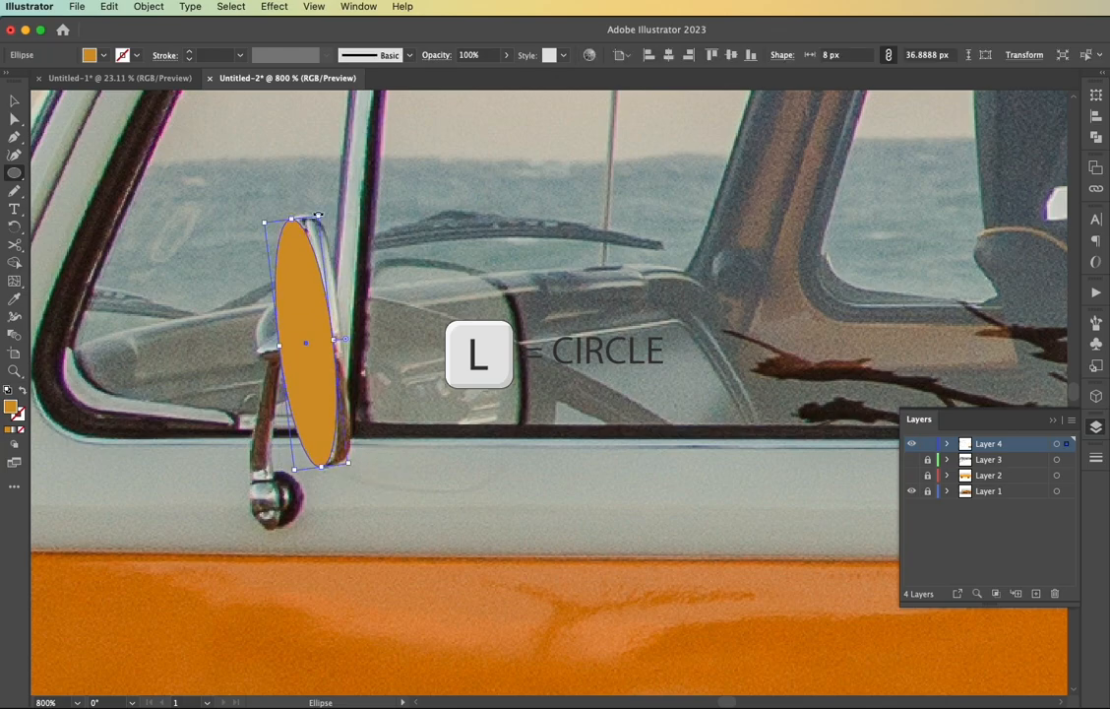
left_click_drag(336, 342, 364, 340)
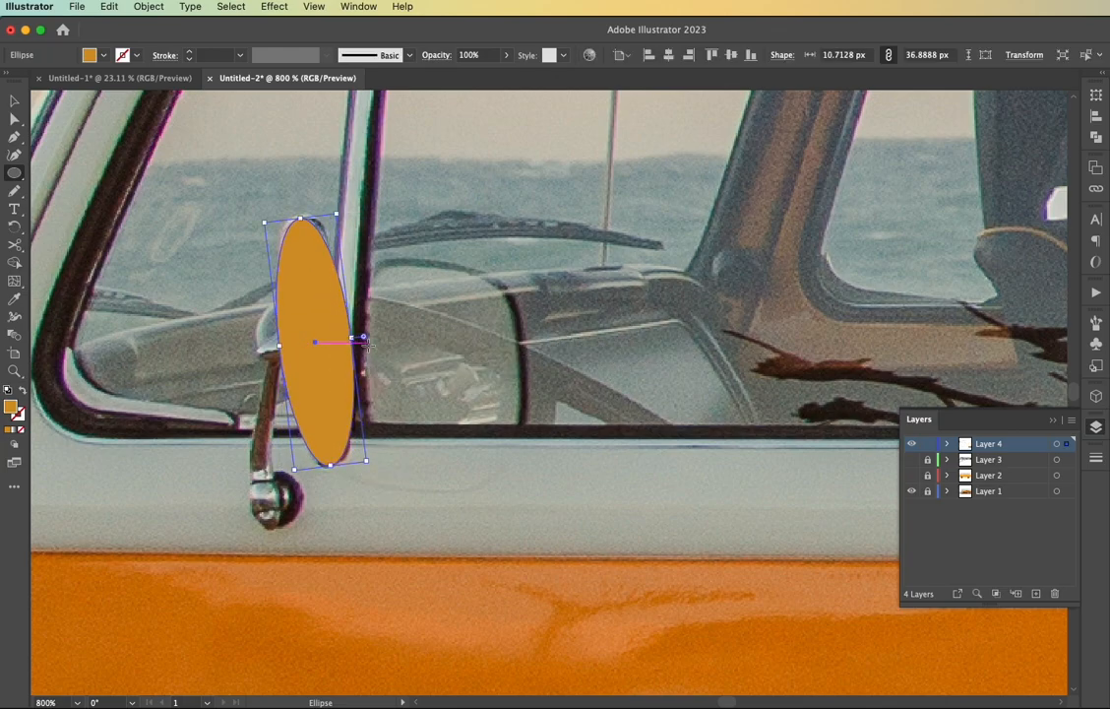
key("v")
left_click(390, 366)
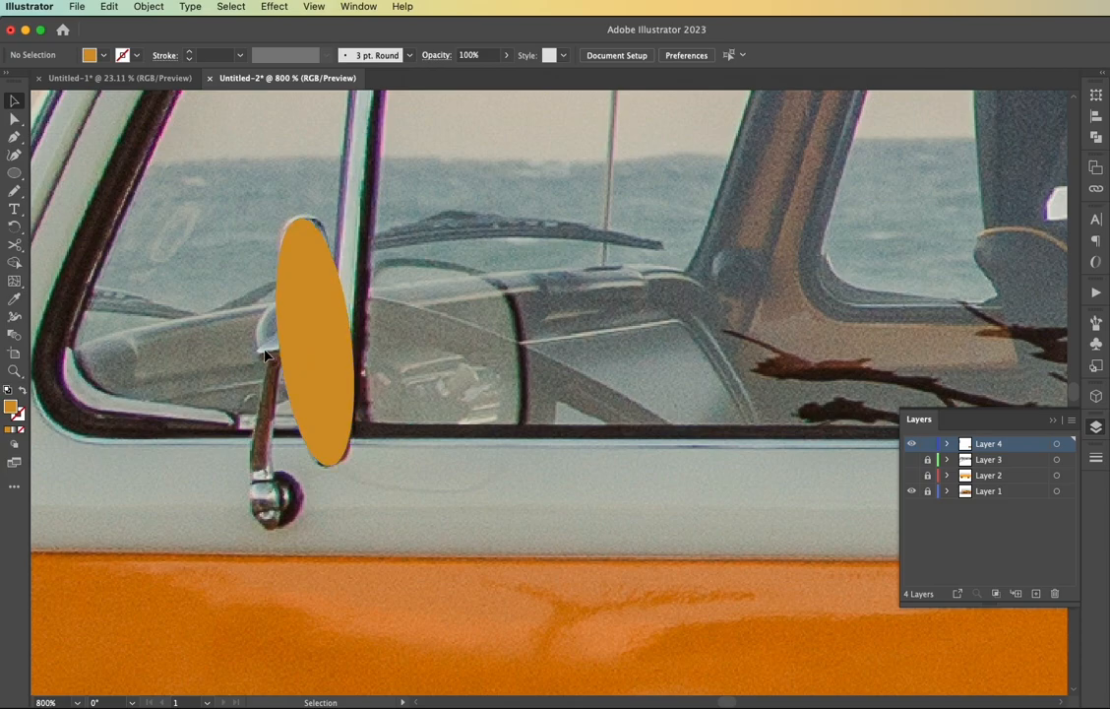
Draw a small rectangle over the bracket on the mirror's front edge, angle it to match and round its corners
key("m")
mouse_move(258, 344)
left_mouse_down()
mouse_move(301, 366)
mouse_move(303, 333)
mouse_move(268, 367)
left_mouse_up()
key("v")
key("a")
left_click_drag(267, 348, 333, 352)
left_click(273, 388)
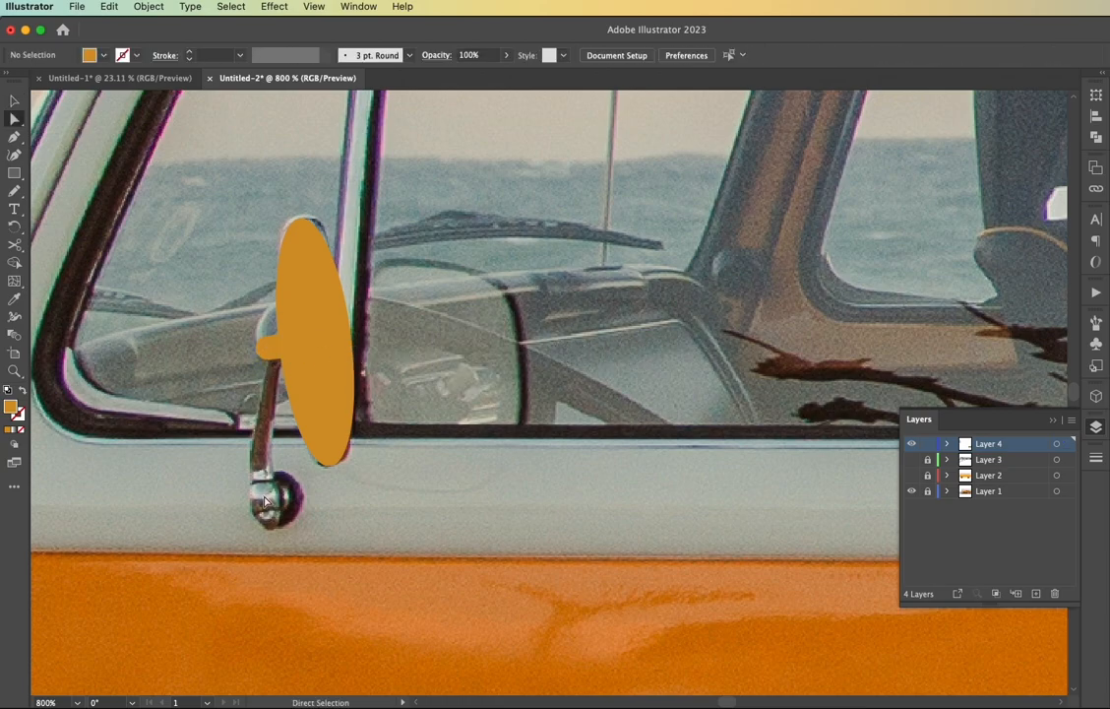
Draw a circle about 9 px wide over the mirror arm's mount, show Layer 3 and fill the circle with black
key("l")
left_click_drag(276, 497, 309, 528)
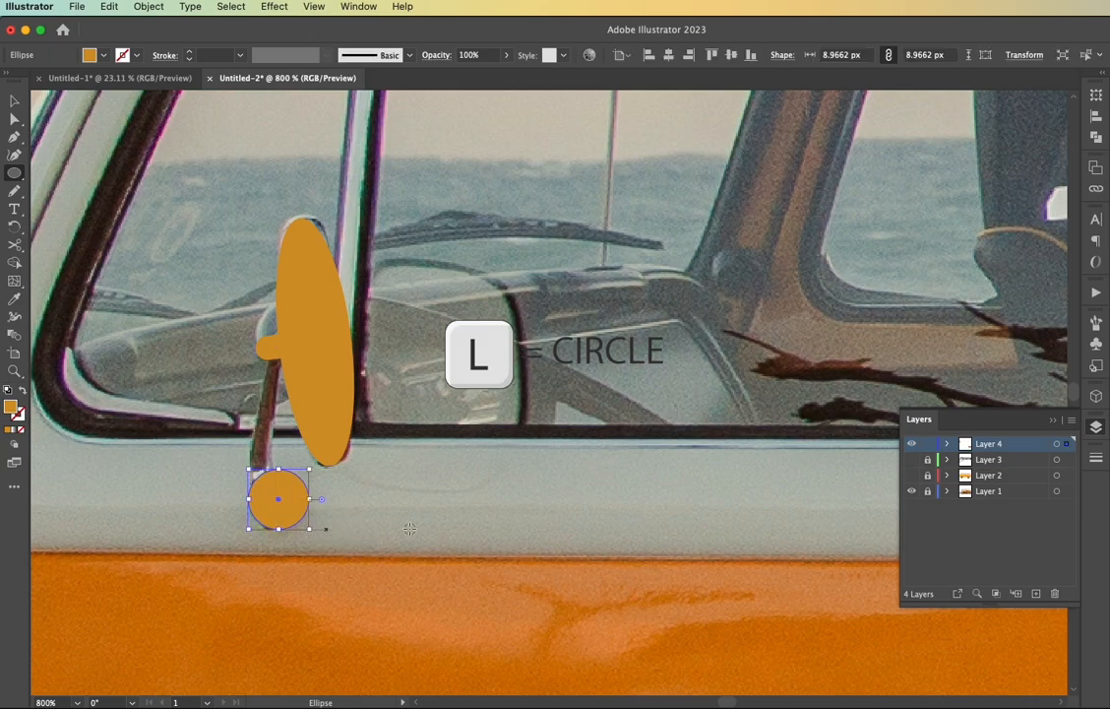
left_click(911, 460)
left_click(647, 448)
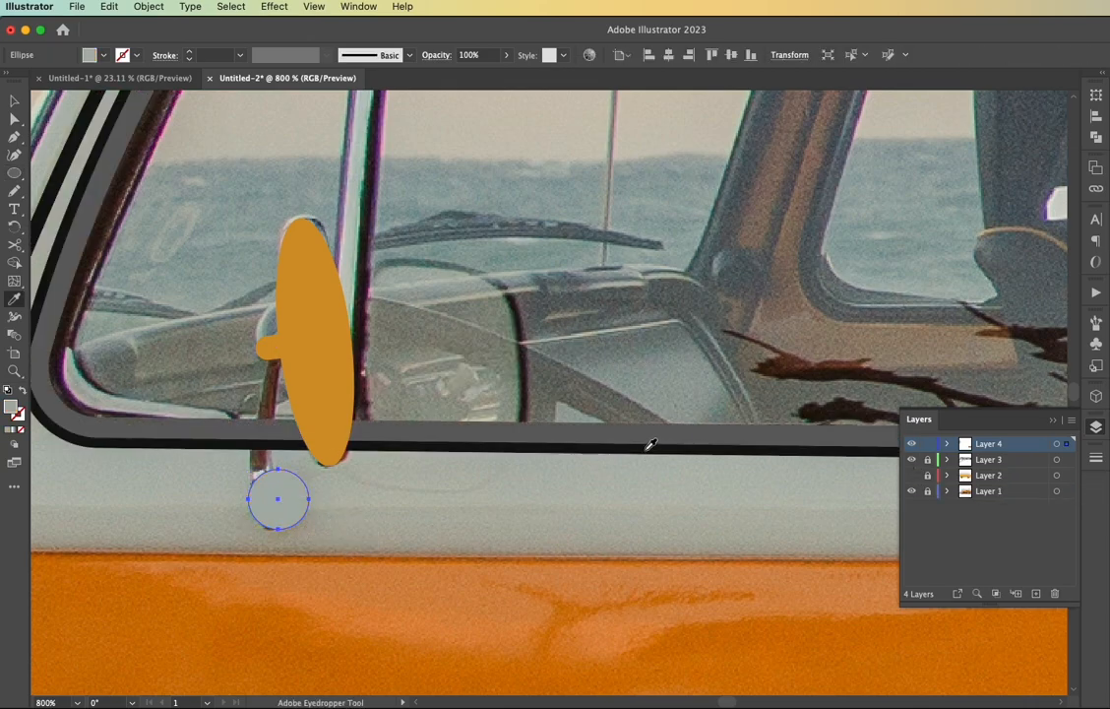
left_click(79, 445)
double_click(12, 407)
left_click(66, 565)
left_click(411, 393)
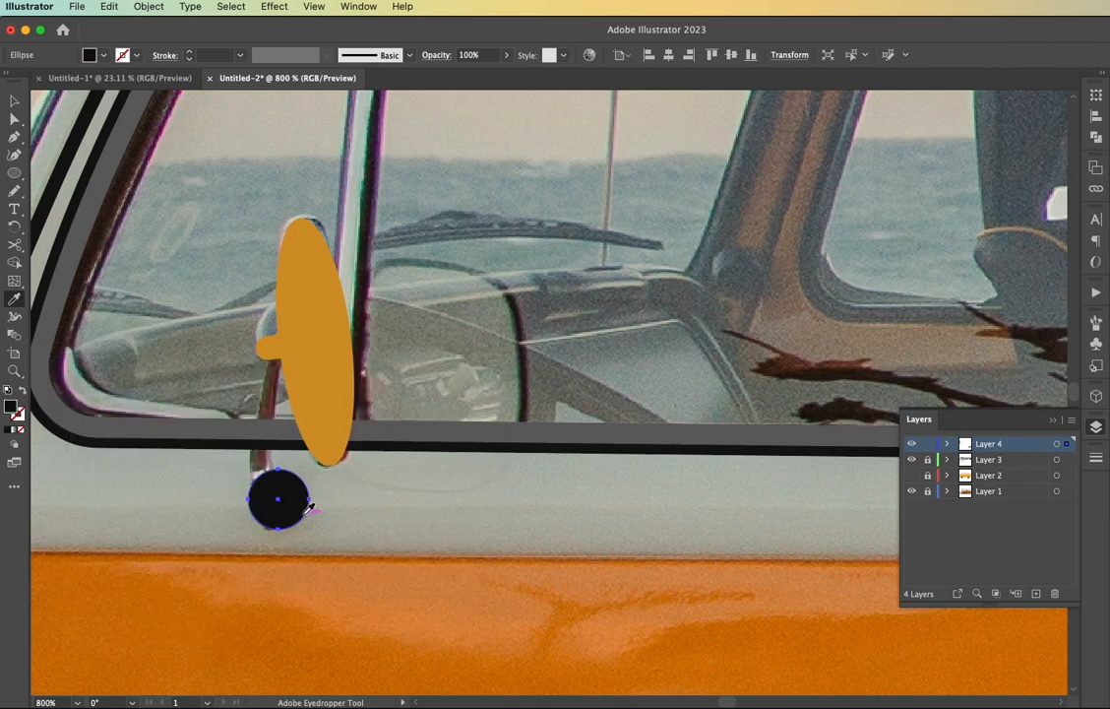
Add a smaller circle about 5.2 px wide at the front of the black mount and colour it the window frame's dark grey
key("v")
left_click(339, 527)
left_click(287, 504)
left_click_drag(309, 500, 284, 505)
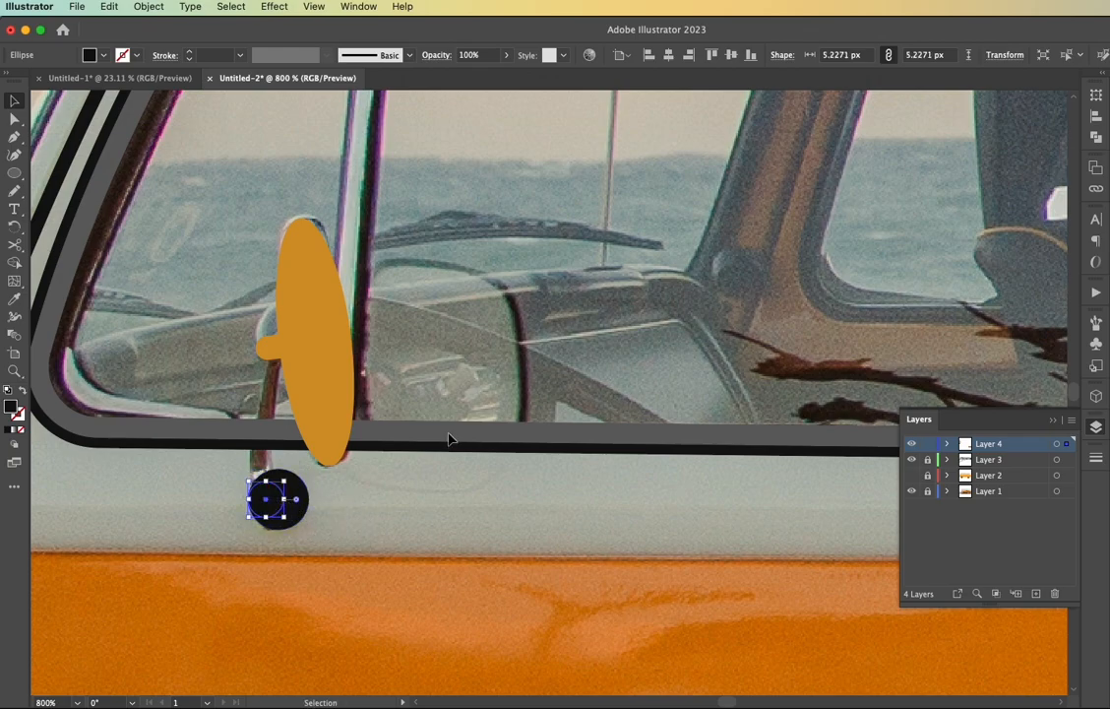
key("shift+x")
Hide Layers 2 and 3, leaving only Layer 4 visible over the photo
left_click(914, 478)
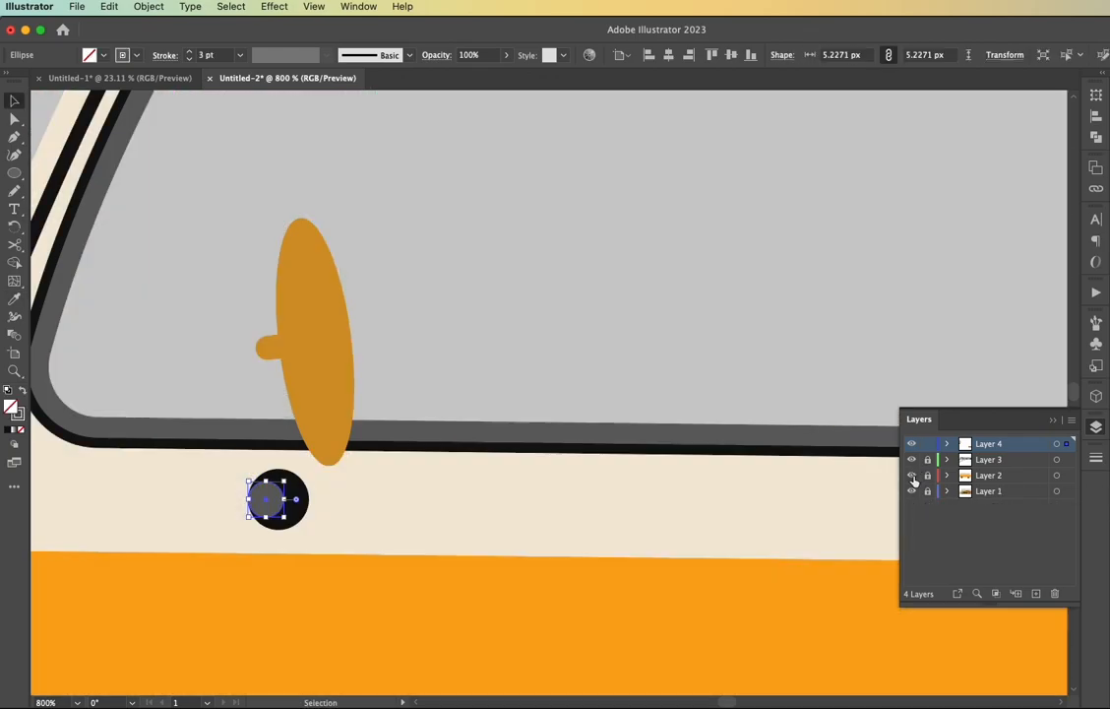
left_click(911, 461)
left_click(912, 446)
left_click(912, 476)
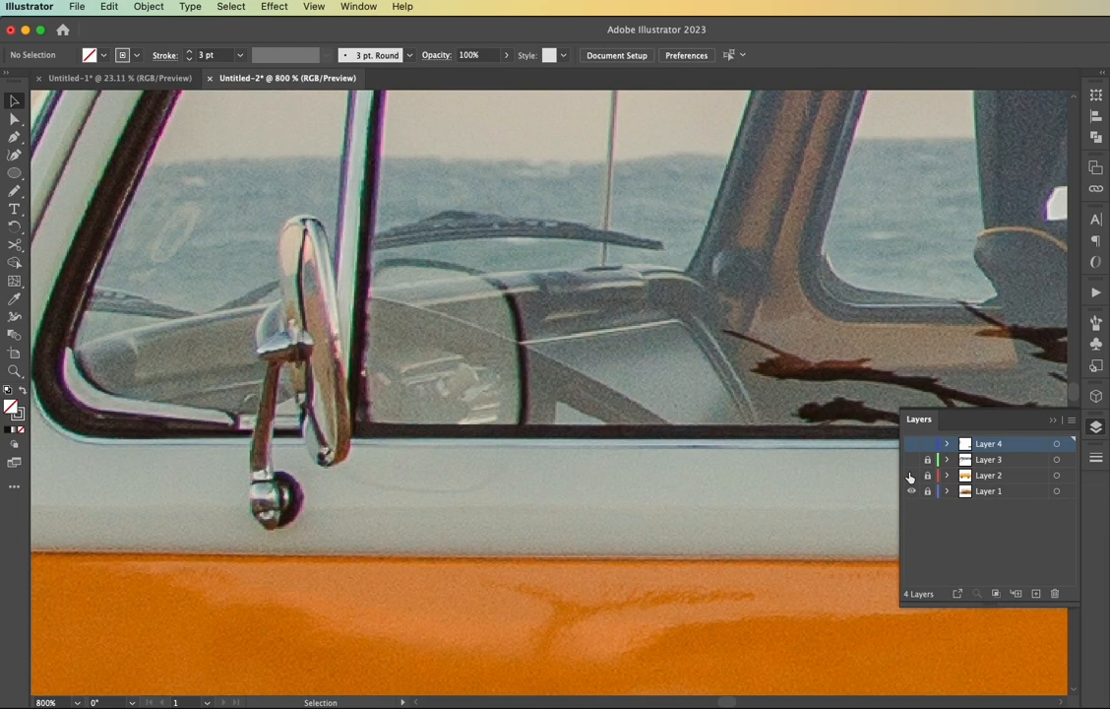
left_click(911, 445)
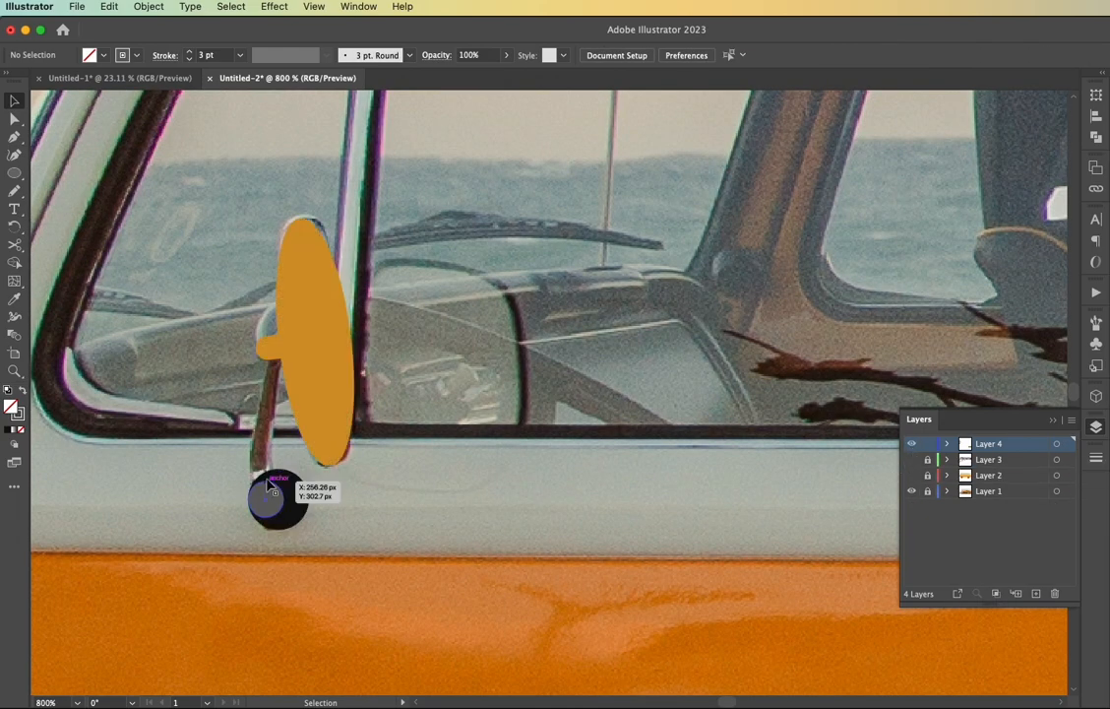
Draw a dark grey mirror arm about 5.3 by 22.6 px from the bracket to the mount, bending its sides to follow the photo
key("m")
left_click_drag(266, 350, 258, 504)
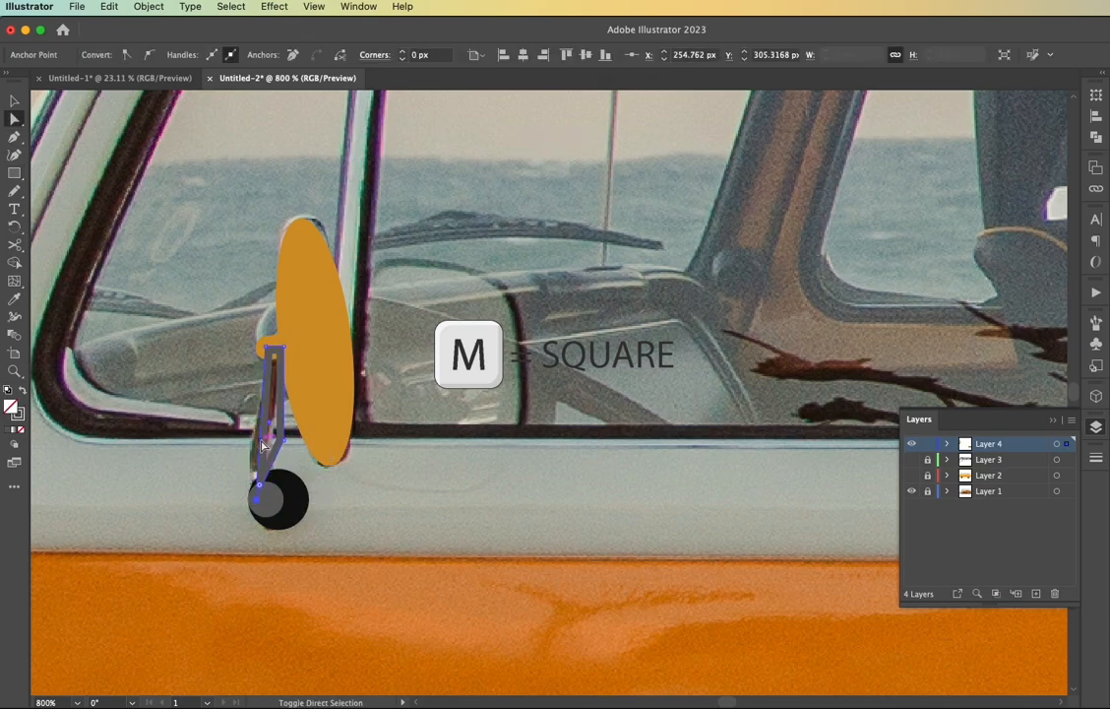
left_click_drag(282, 440, 274, 499)
key("shift+c")
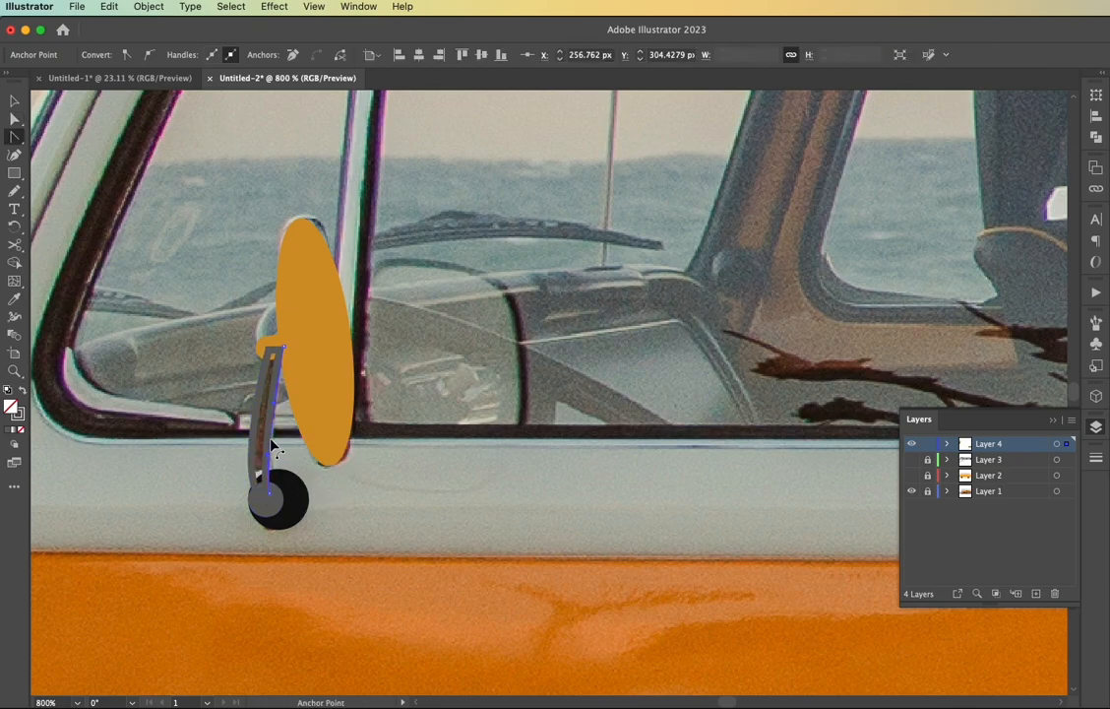
left_click(272, 442)
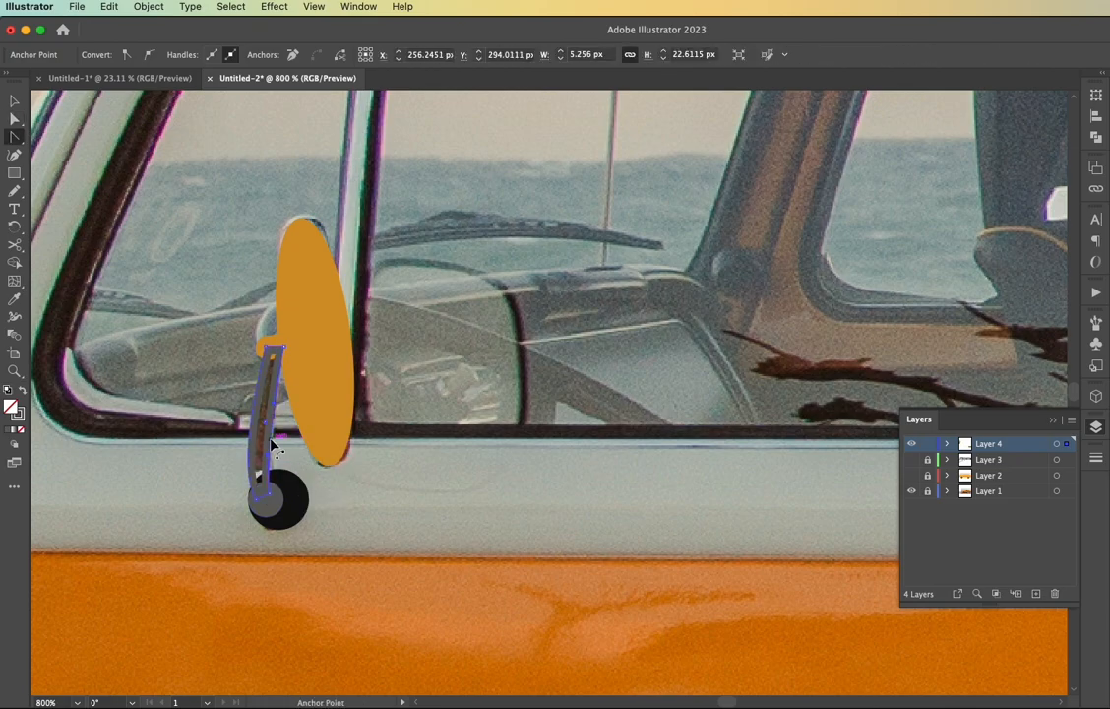
Recolour the mirror oval and its short bracket with the mirror arm's dark grey
left_click(329, 392)
key("i")
left_click(272, 372)
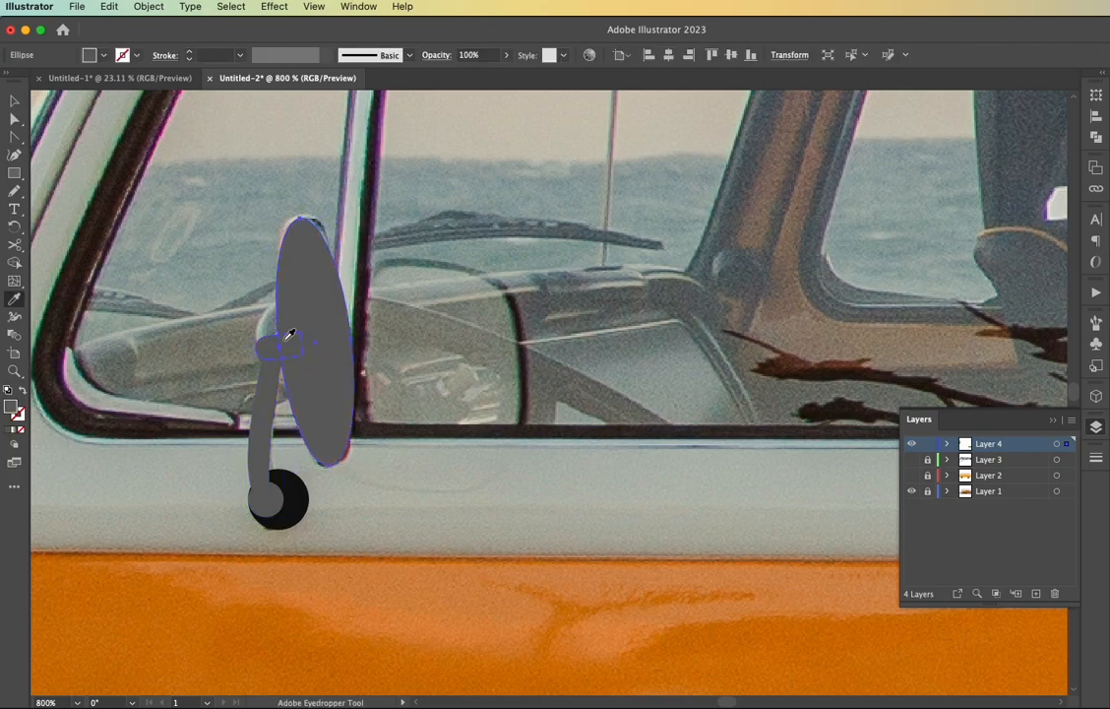
Unite the mirror oval, bracket, arm and small grey mount circle into one shape with Pathfinder
key("v")
left_click(270, 501)
left_click(265, 433, "shift")
left_click(267, 345, "shift")
left_click(1096, 137)
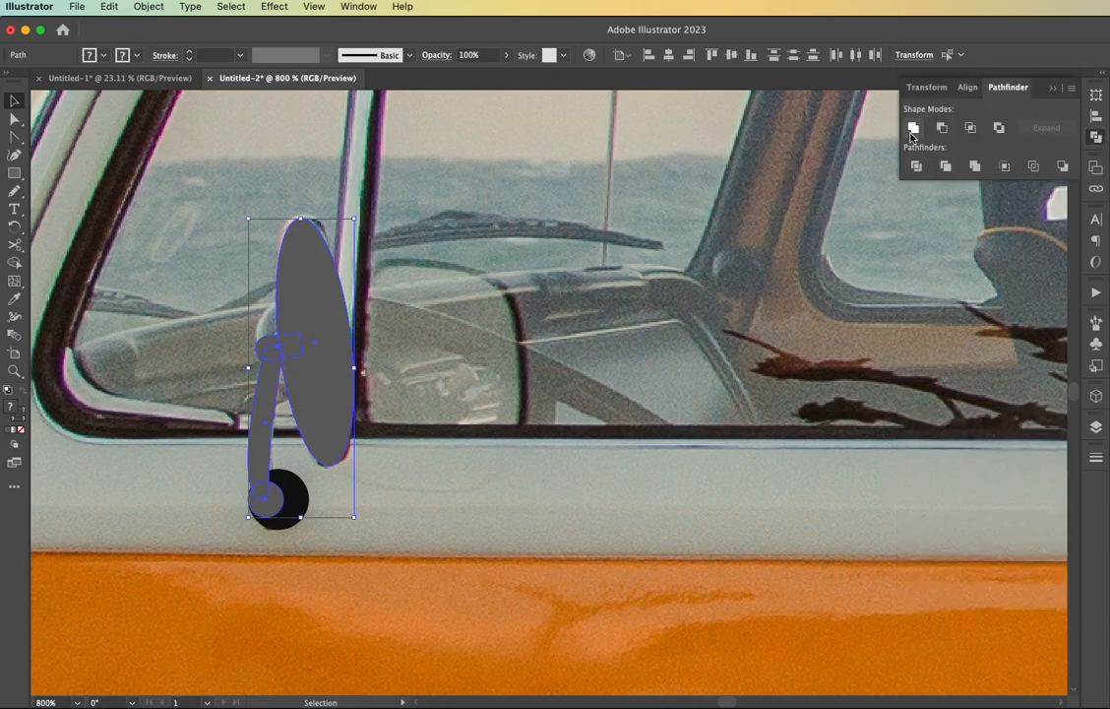
left_click(913, 129)
left_click(571, 472)
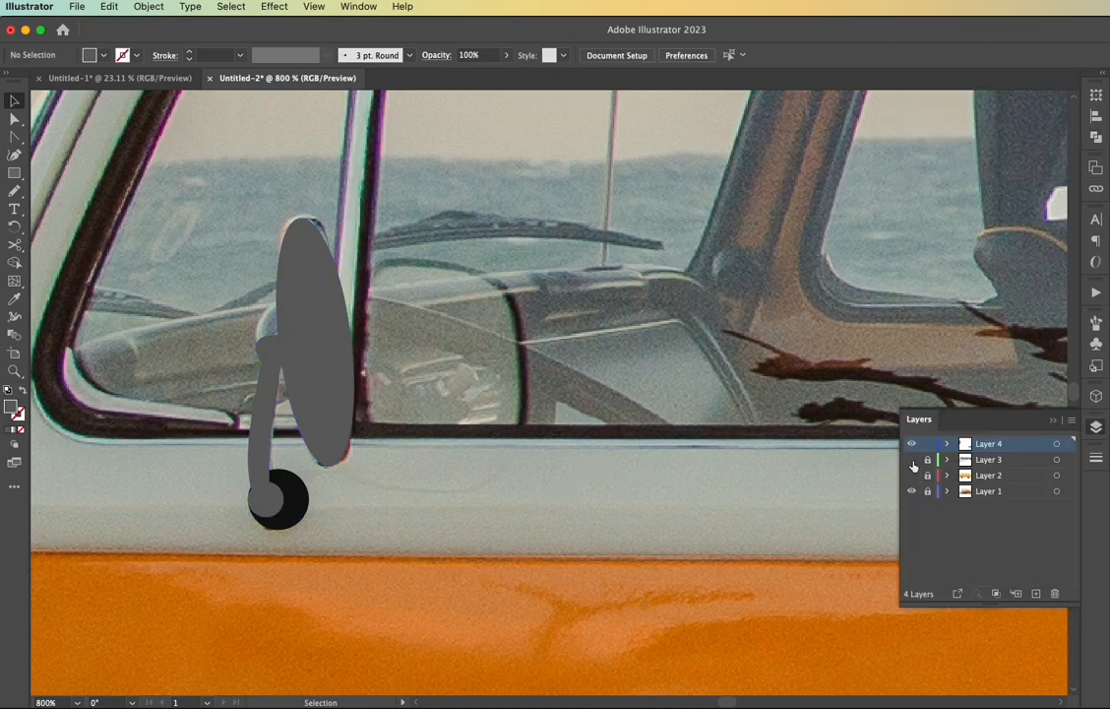
Show Layers 2 and 3 to check the finished mirror against the whole van
left_click(912, 460)
left_click(911, 475)
scroll(555, 487, "down", 2)
scroll(555, 492, "down", 5)
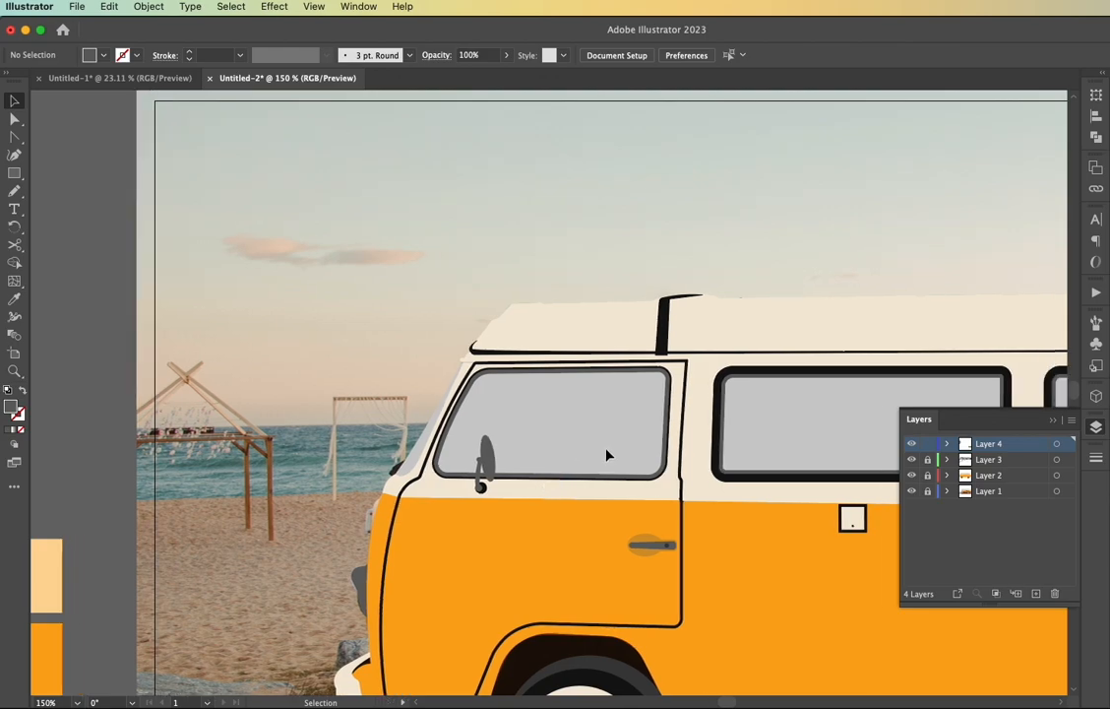
scroll(579, 608, "left", 2)
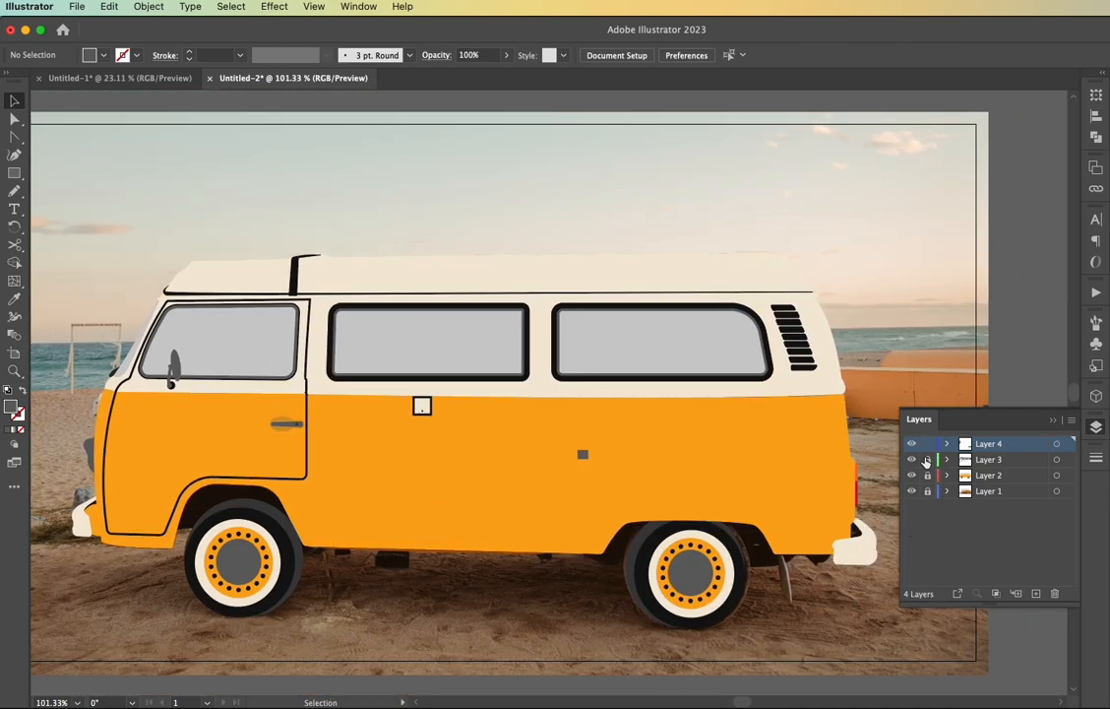
Hide the artwork in Layers 2, 3 and 4 to expose the middle window in the photo
left_click(911, 444)
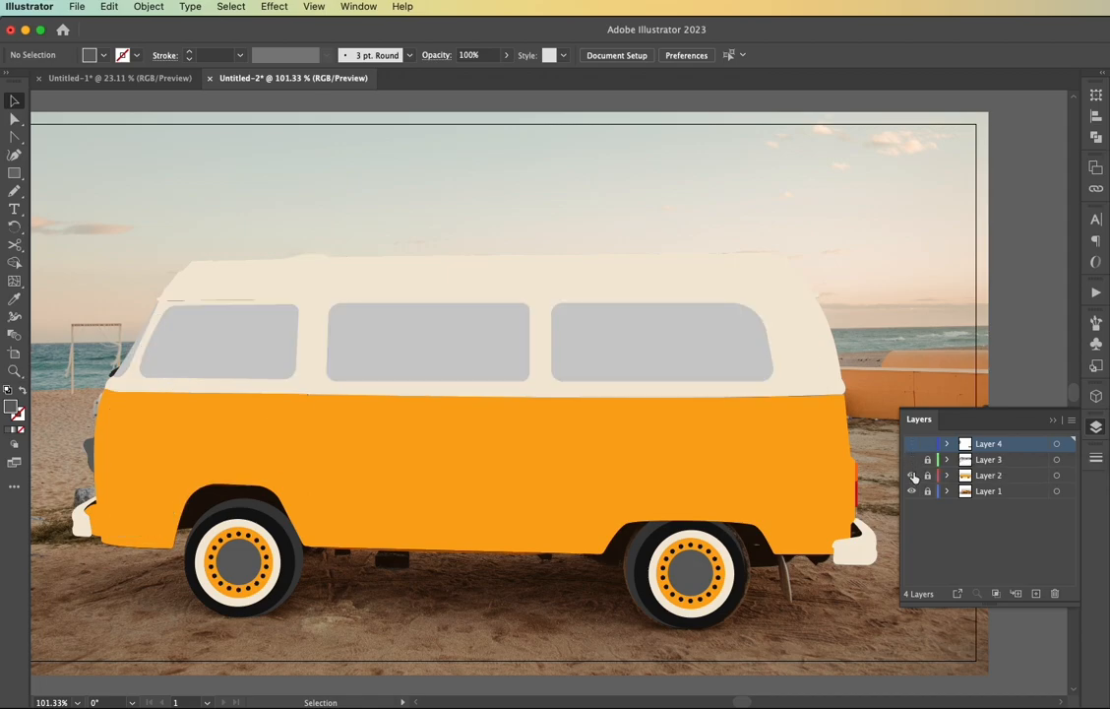
left_click(912, 460)
left_click(911, 475)
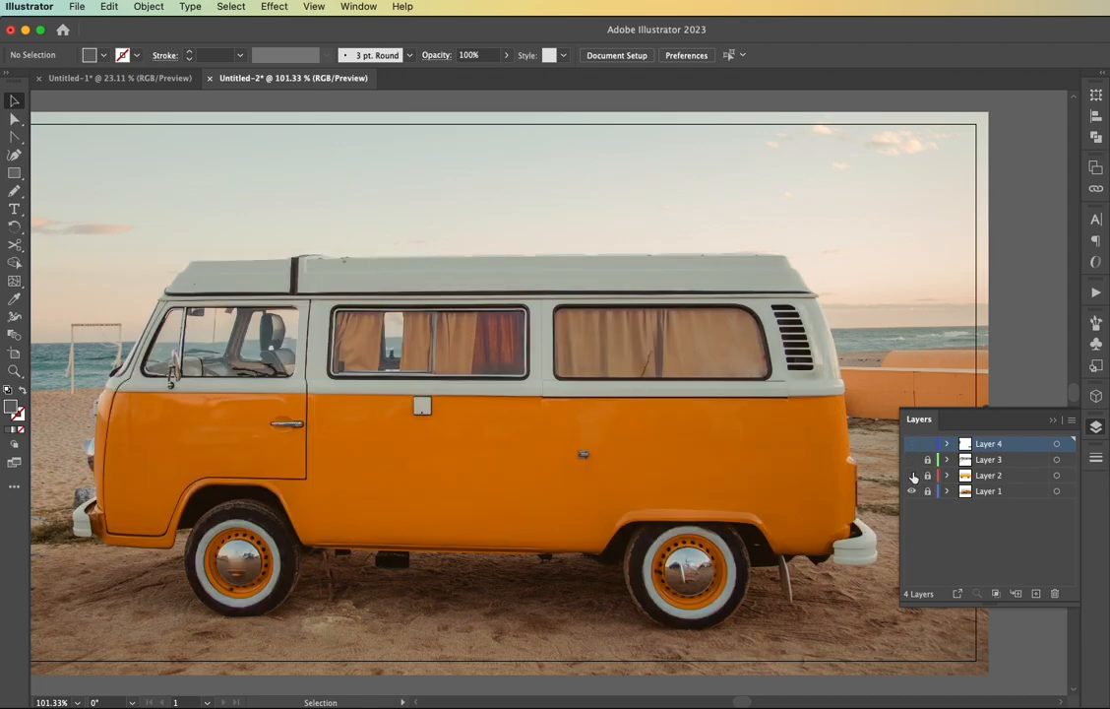
scroll(434, 350, "up", 6)
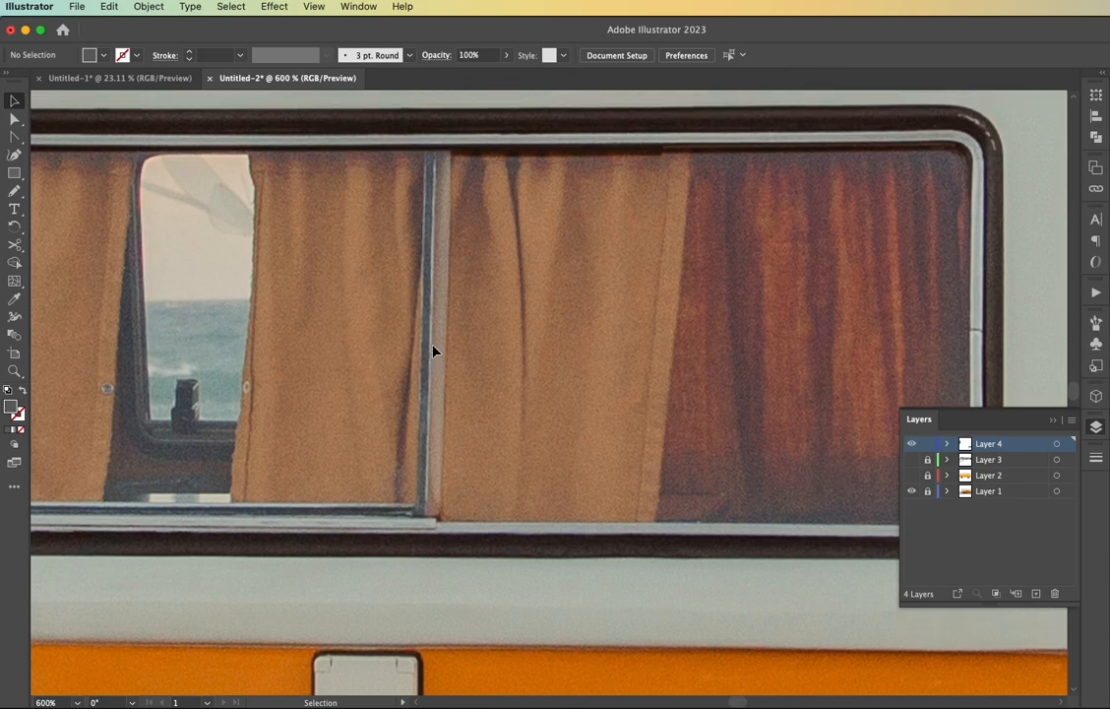
Draw a slanted dark grey divider bar between the middle window's panes on Layer 4, spanning the window frame shown in Layer 3
key("m")
left_click_drag(426, 165, 415, 548)
key("a")
left_click(910, 460)
left_click(474, 540)
left_click(425, 539)
left_click(469, 526)
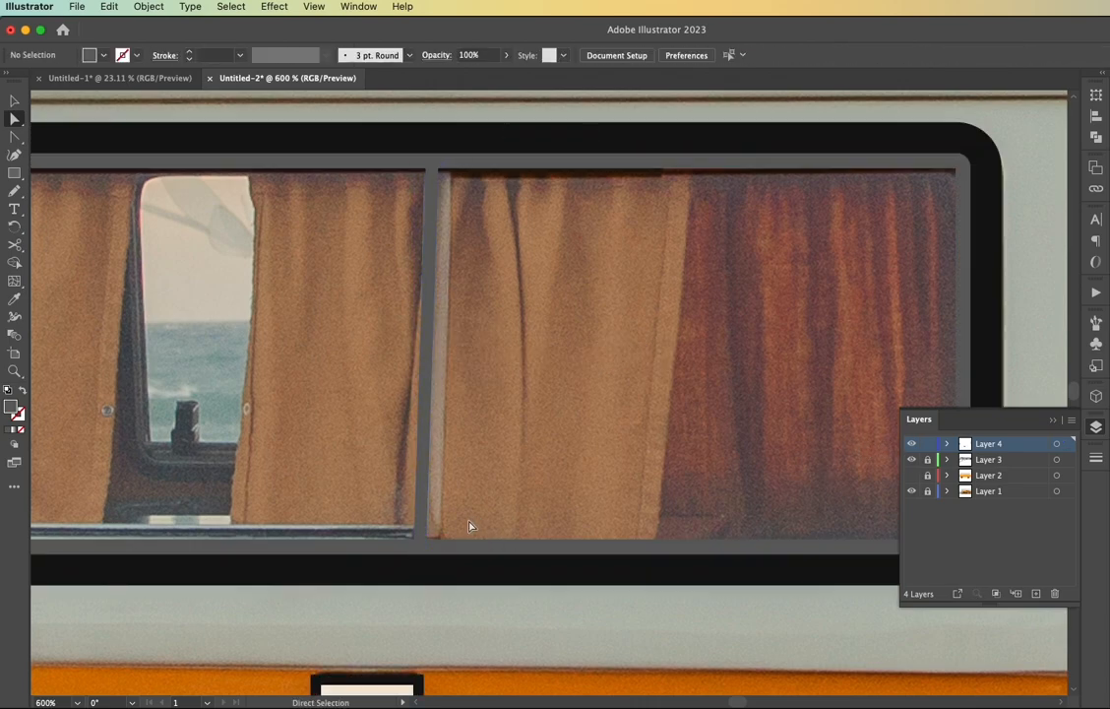
Draw a dark grey divider bar in the front door window, shifting its corners to match the slanted post in the photo
scroll(470, 522, "down", 1)
scroll(469, 522, "left", 9)
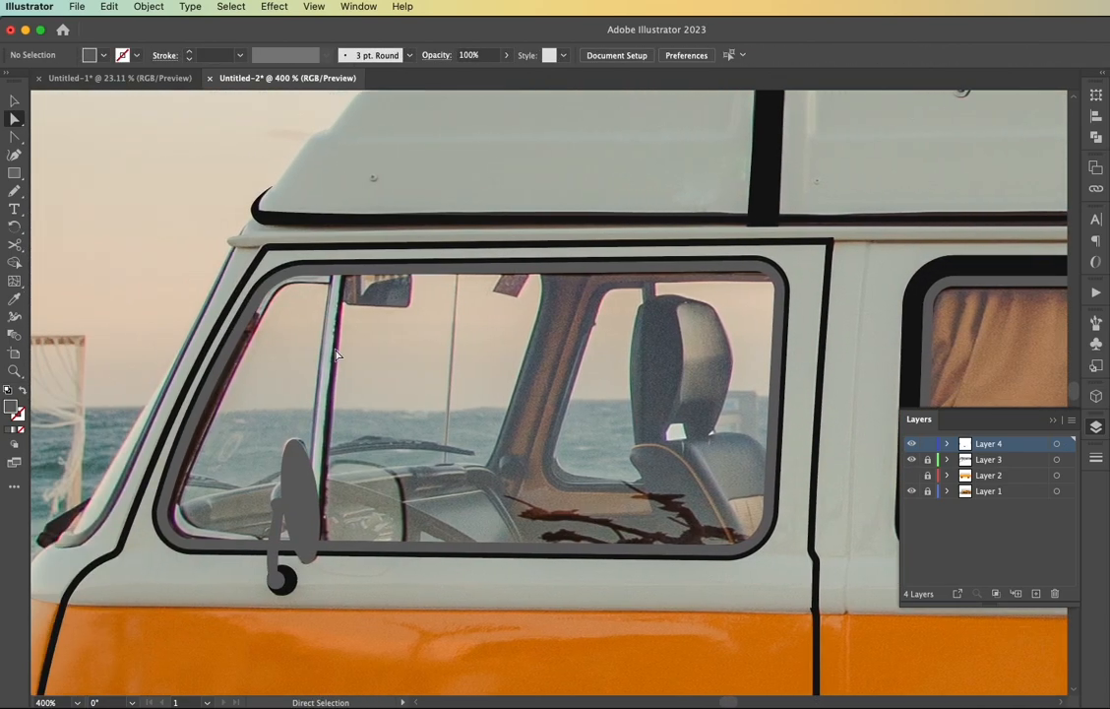
scroll(334, 351, "up", 1)
key("m")
mouse_move(325, 236)
left_mouse_down()
mouse_move(333, 286)
mouse_move(295, 646)
left_mouse_up()
key("shift+x")
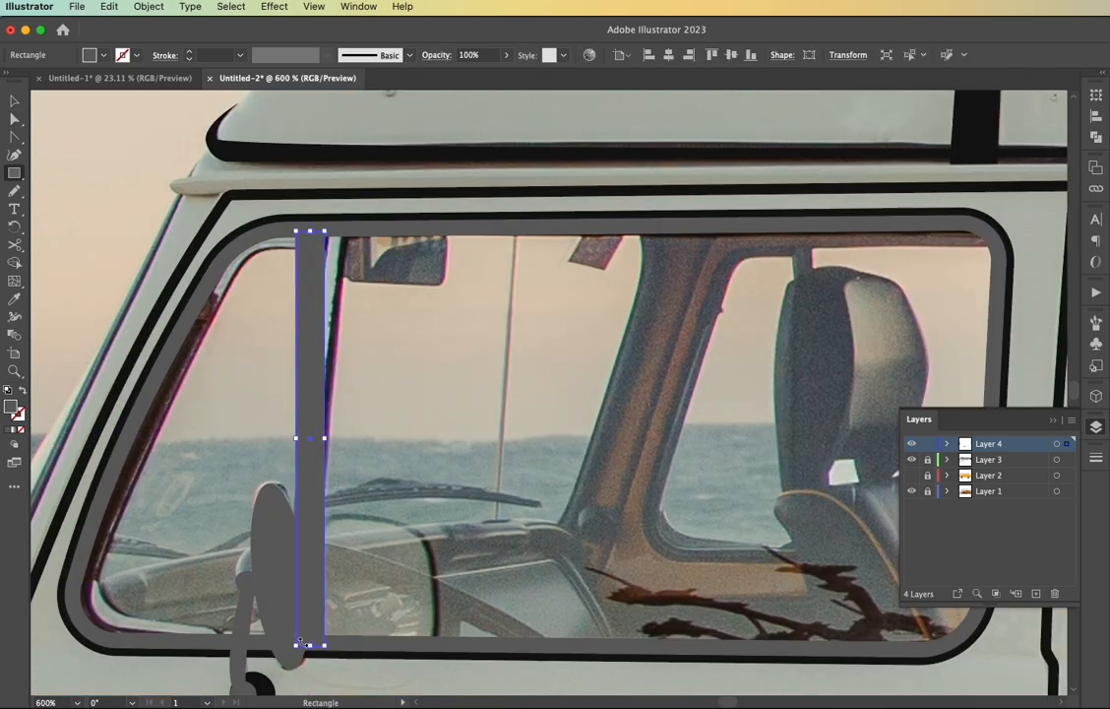
key("a")
mouse_move(325, 231)
left_mouse_down()
mouse_move(344, 231)
mouse_move(325, 232)
left_mouse_up()
mouse_move(296, 646)
left_mouse_down()
mouse_move(280, 646)
mouse_move(304, 645)
left_mouse_up()
key("shift+x")
key("v")
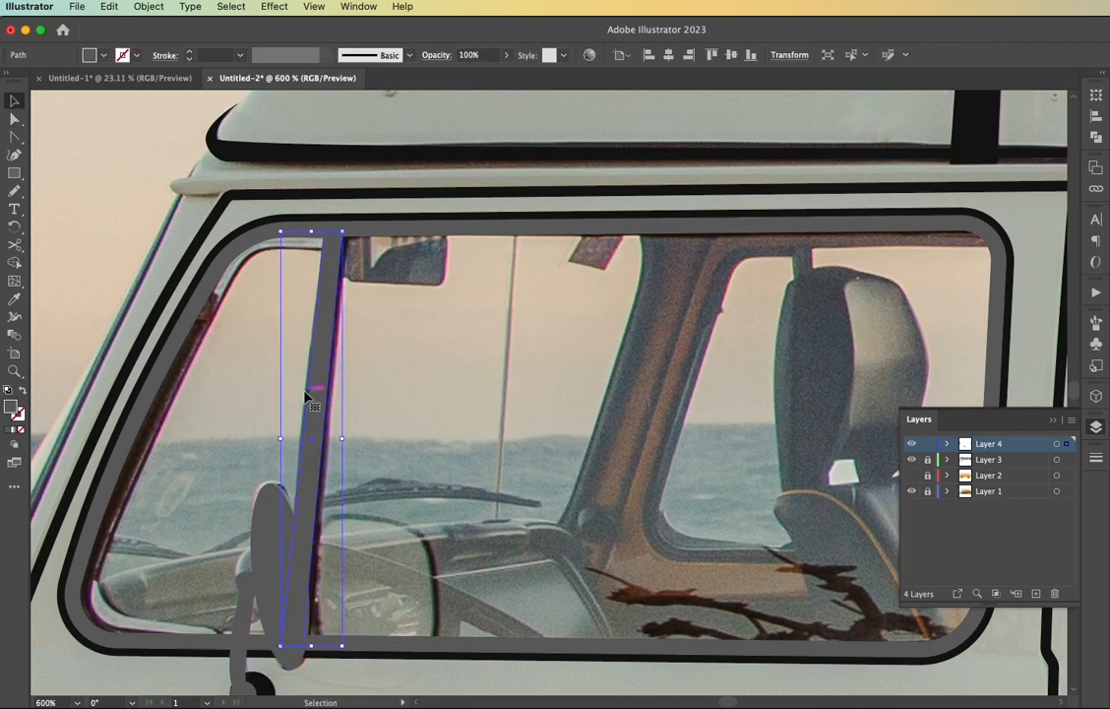
Arrange the front window's divider bar behind the side mirror
right_click(305, 290)
mouse_move(333, 656)
left_click(528, 556)
scroll(528, 556, "down", 5)
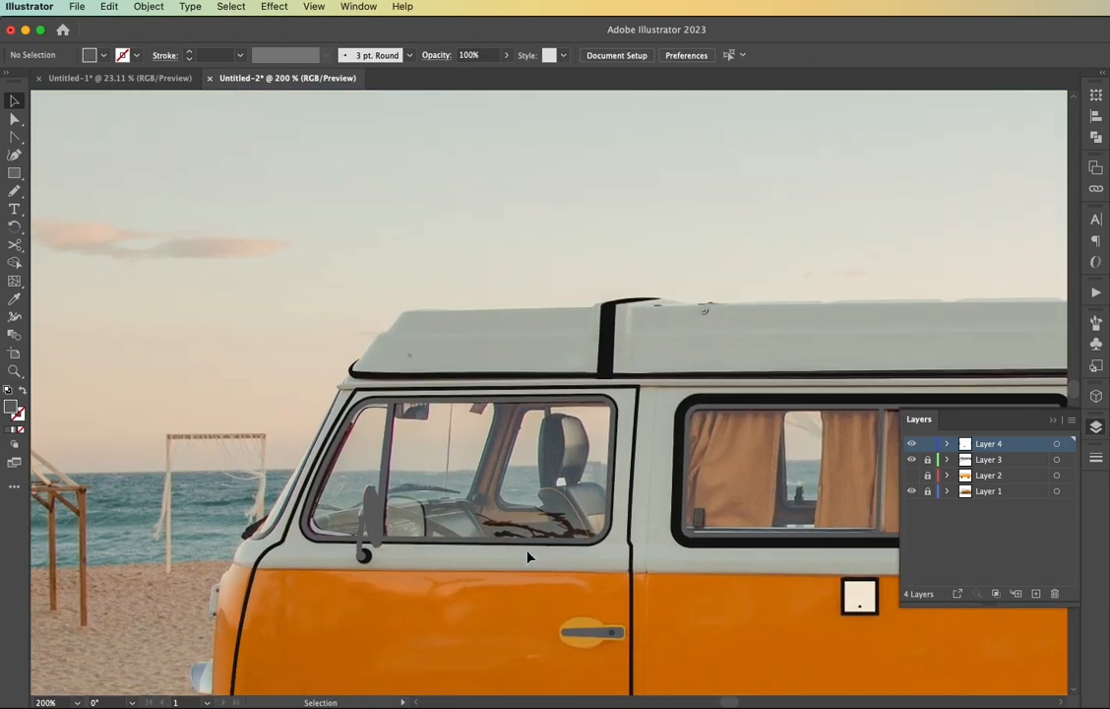
Show Layer 2 again and toggle the photo layer off and on to check the whole van
scroll(527, 556, "right", 3)
left_click(911, 475)
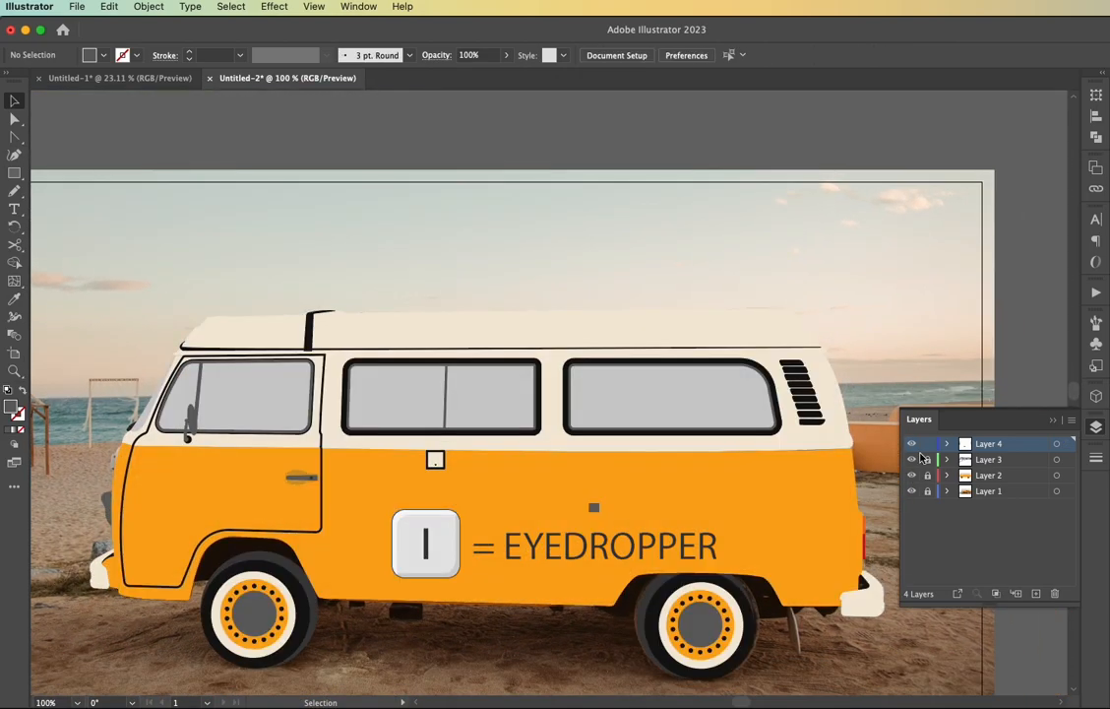
left_click(911, 490)
left_click(911, 490)
Lock Layer 4, unlock Layer 2 and draw a black rectangle over the front wheel arch there, sent to the back
left_click(927, 477)
left_click(967, 479)
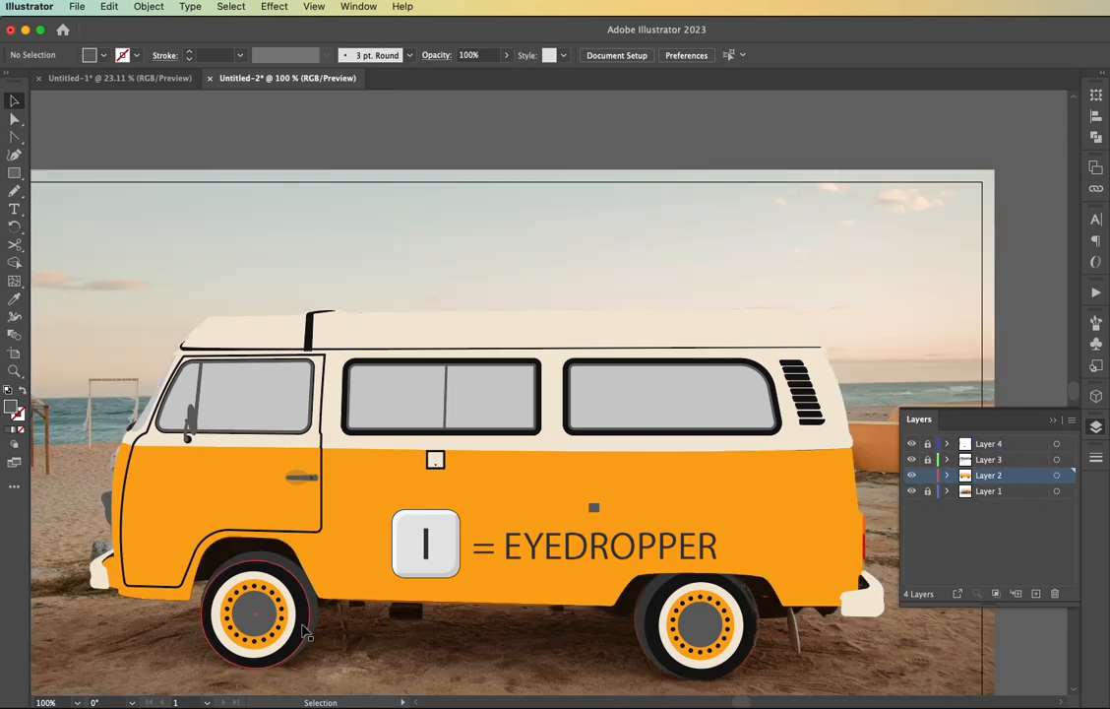
key("m")
left_click_drag(168, 516, 352, 593)
right_click(260, 553)
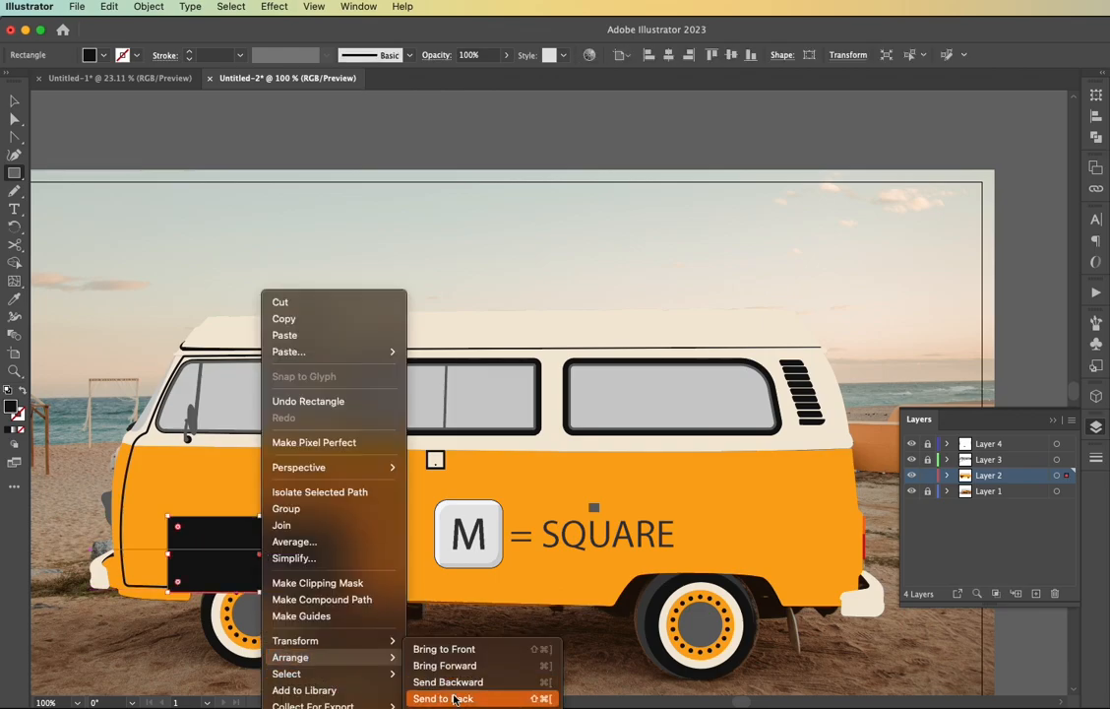
left_click(458, 695)
Draw a black underbody shape around the rear wheel arch with the Pen tool and send it to the back
key("p")
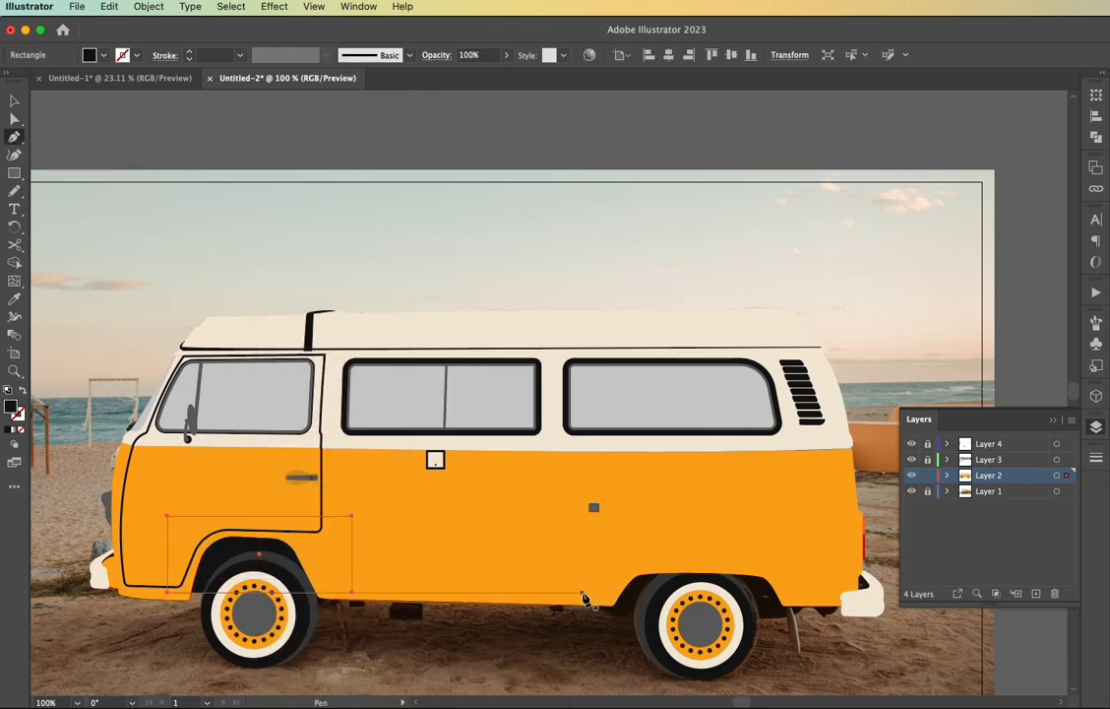
left_click(615, 618)
left_click(791, 618)
left_click(810, 607)
left_click(828, 617)
left_click(848, 601)
left_click(795, 561)
left_click(588, 560)
left_click(583, 593)
right_click(661, 590)
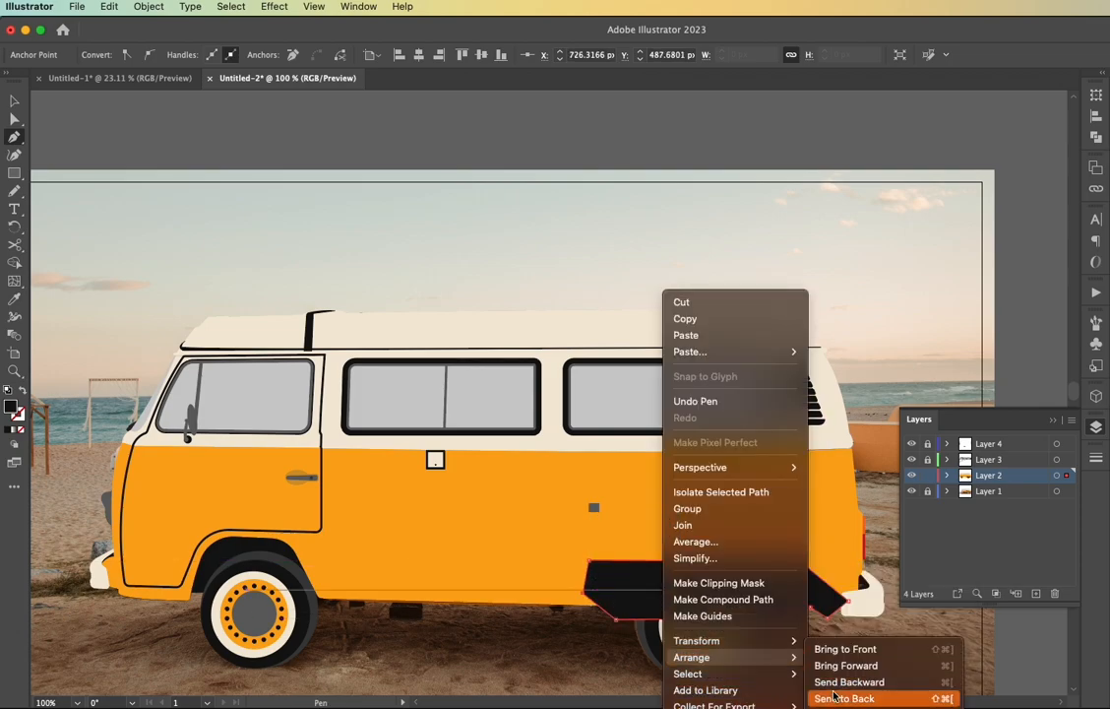
left_click(841, 689)
Hide the photo in Layer 1, toggling it to compare the front bumper area with the artwork
key("v")
left_click(911, 491)
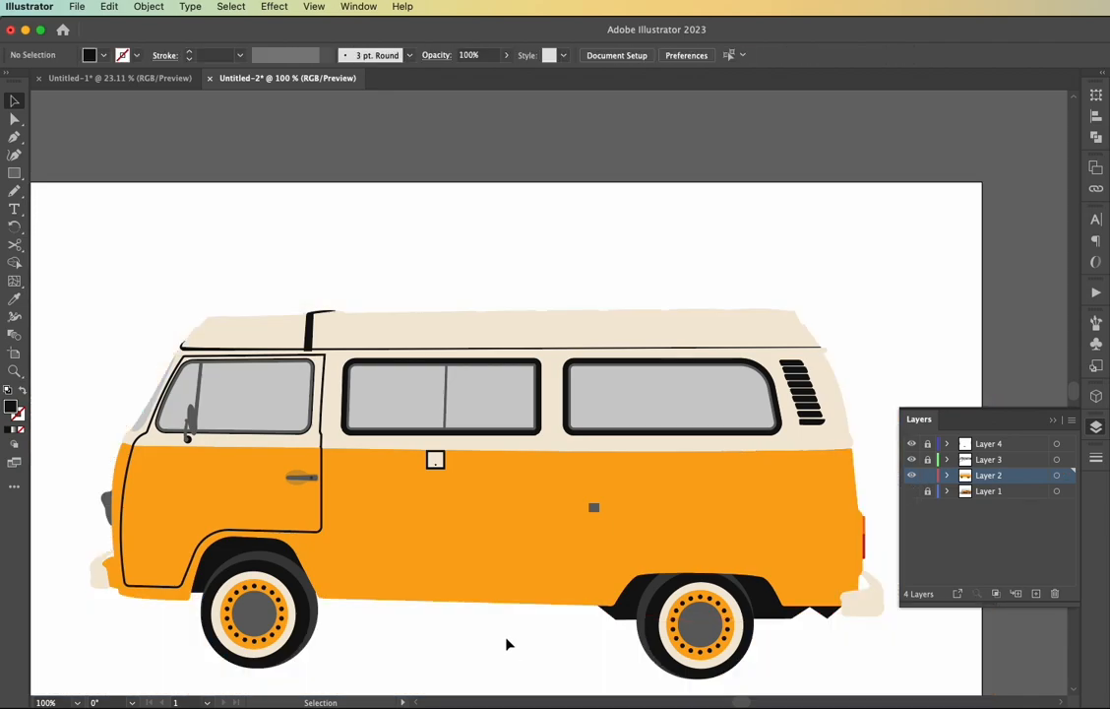
scroll(103, 564, "up", 4)
left_click(911, 491)
left_click(912, 491)
Draw a black four-sided shape in the gap between the front bumper and the body, and send it to the back
key("p")
left_click(86, 548)
left_click(93, 593)
left_click(153, 502)
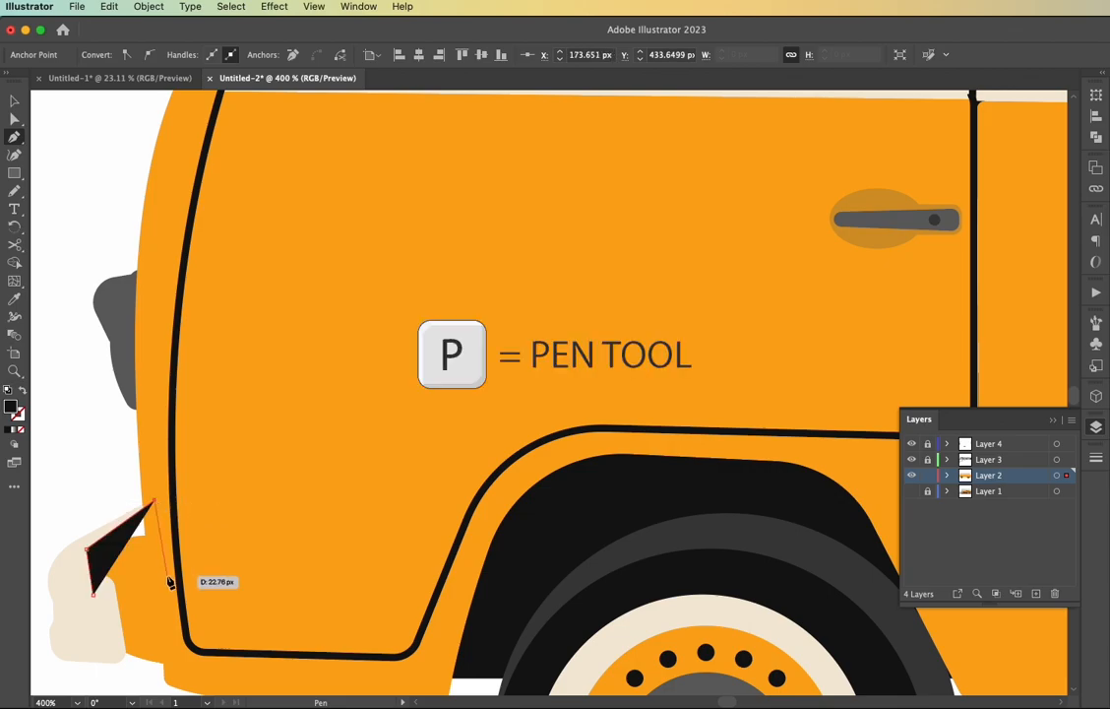
left_click(167, 575)
key("v")
right_click(110, 565)
mouse_move(205, 660)
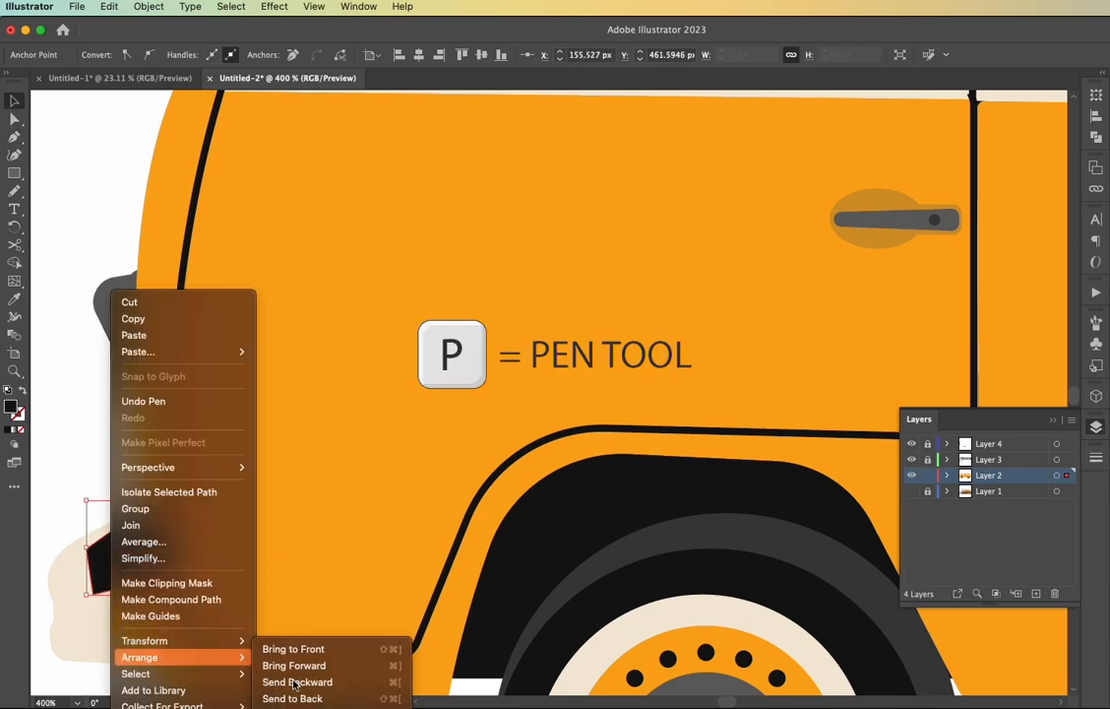
left_click(303, 698)
left_click(108, 488)
scroll(111, 494, "down", 6)
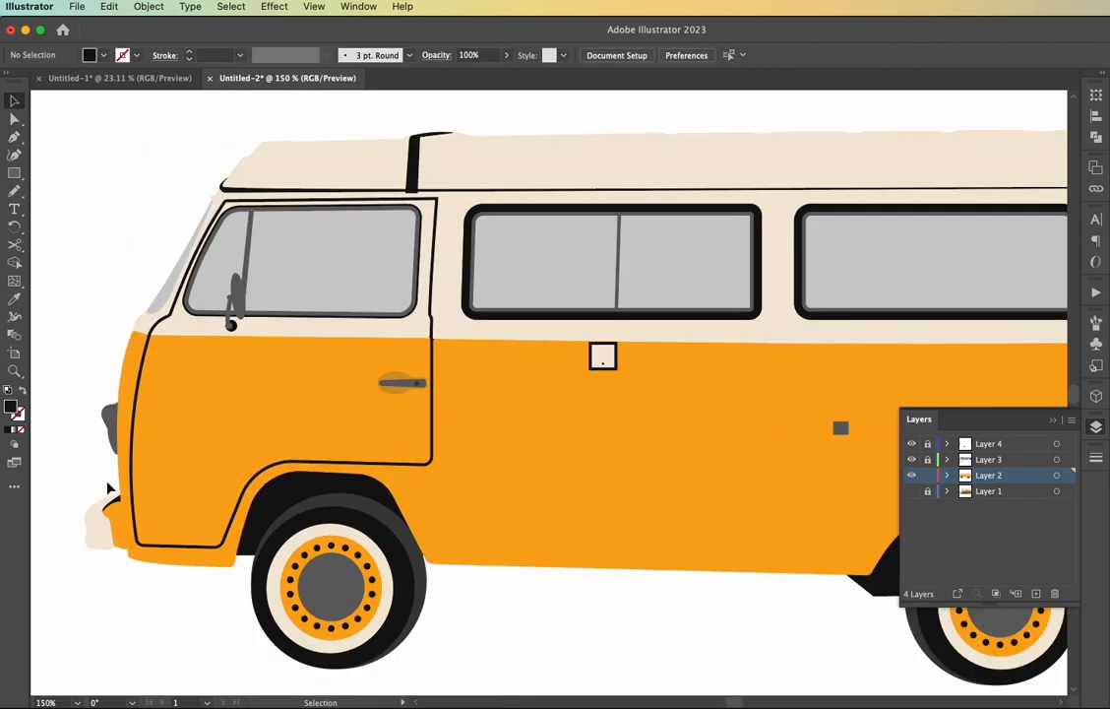